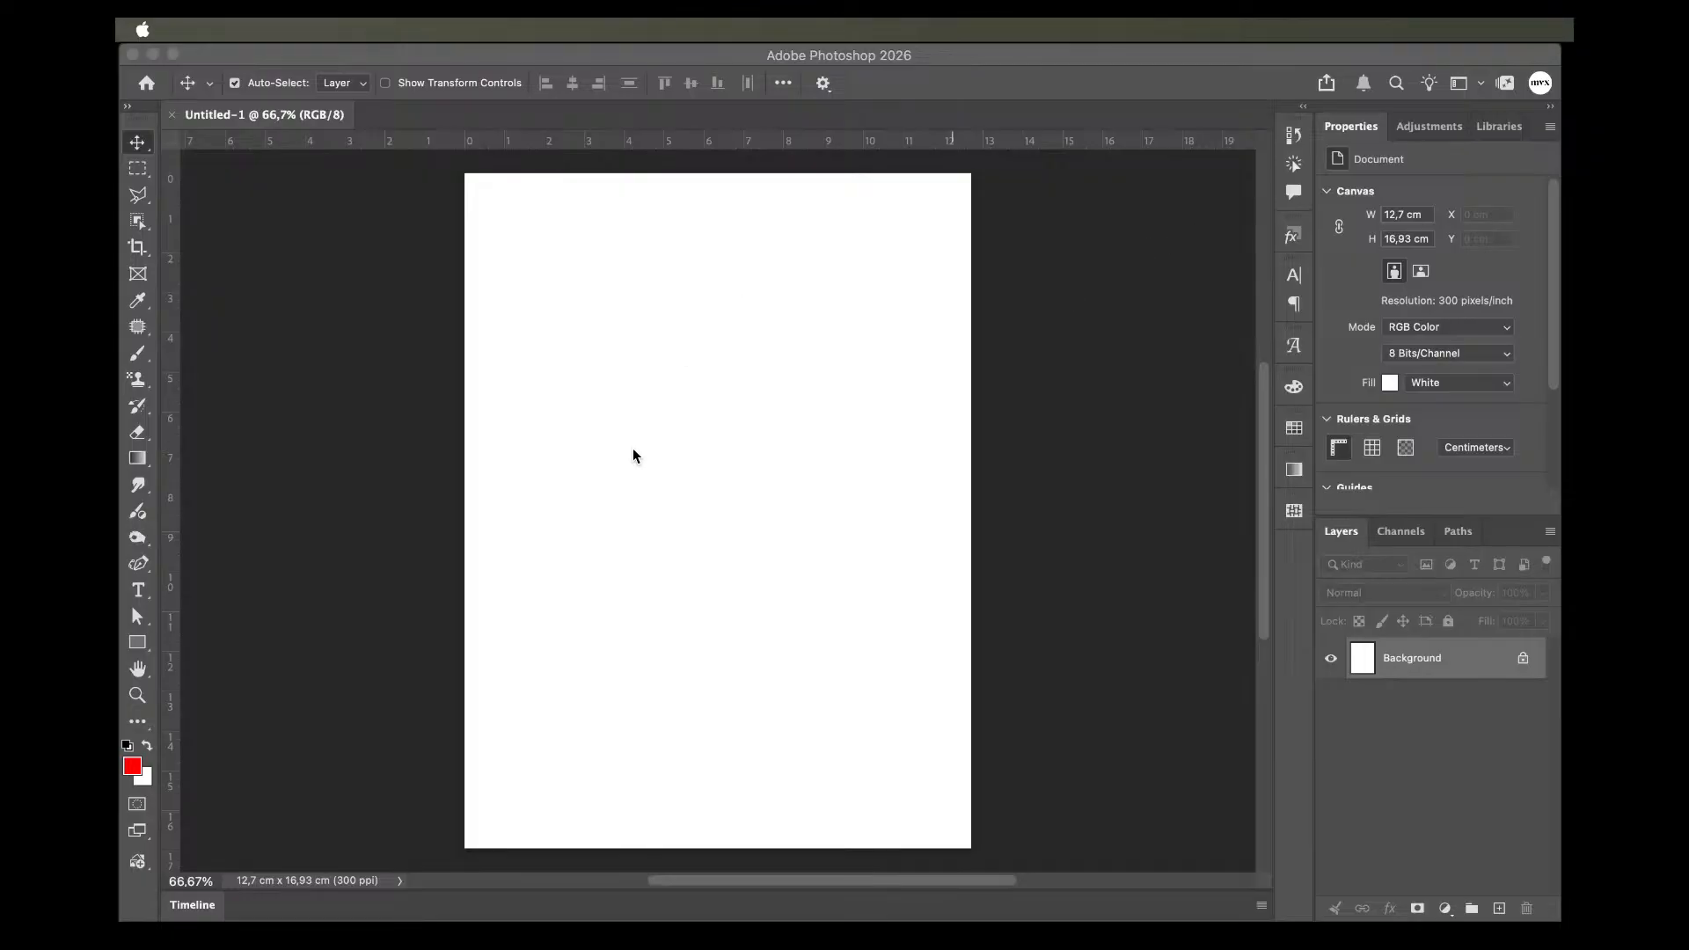
# Switch the document's ruler units from centimetres to pixels.
pyautogui.click(788, 902)
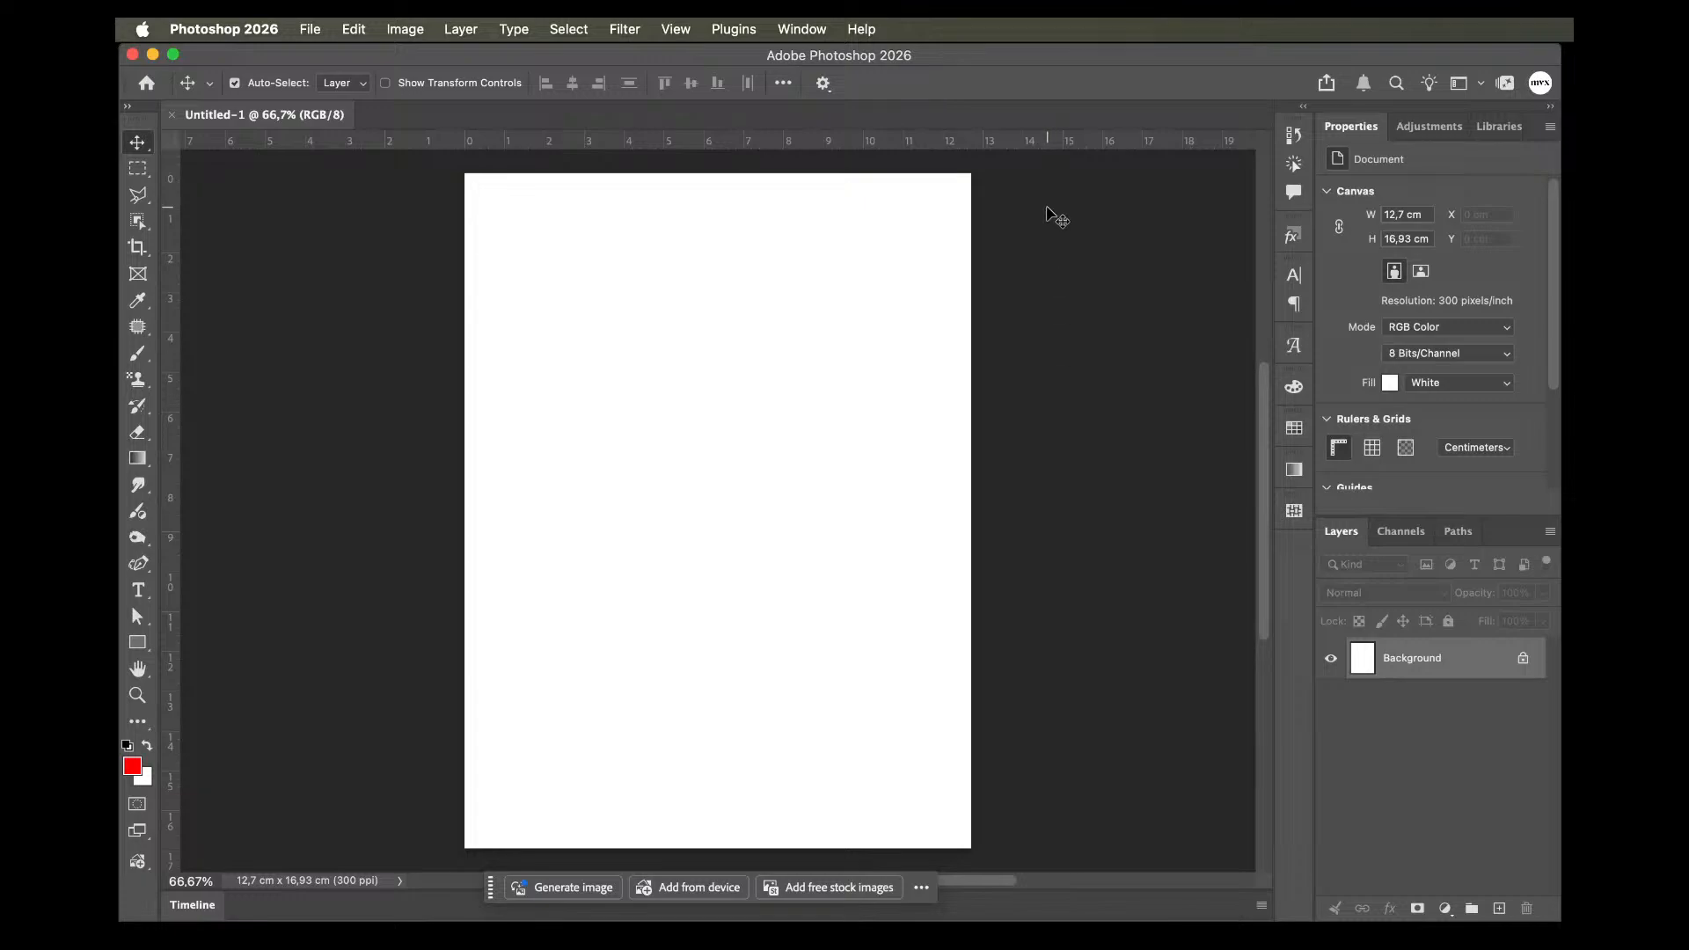
pyautogui.rightClick(1022, 142)
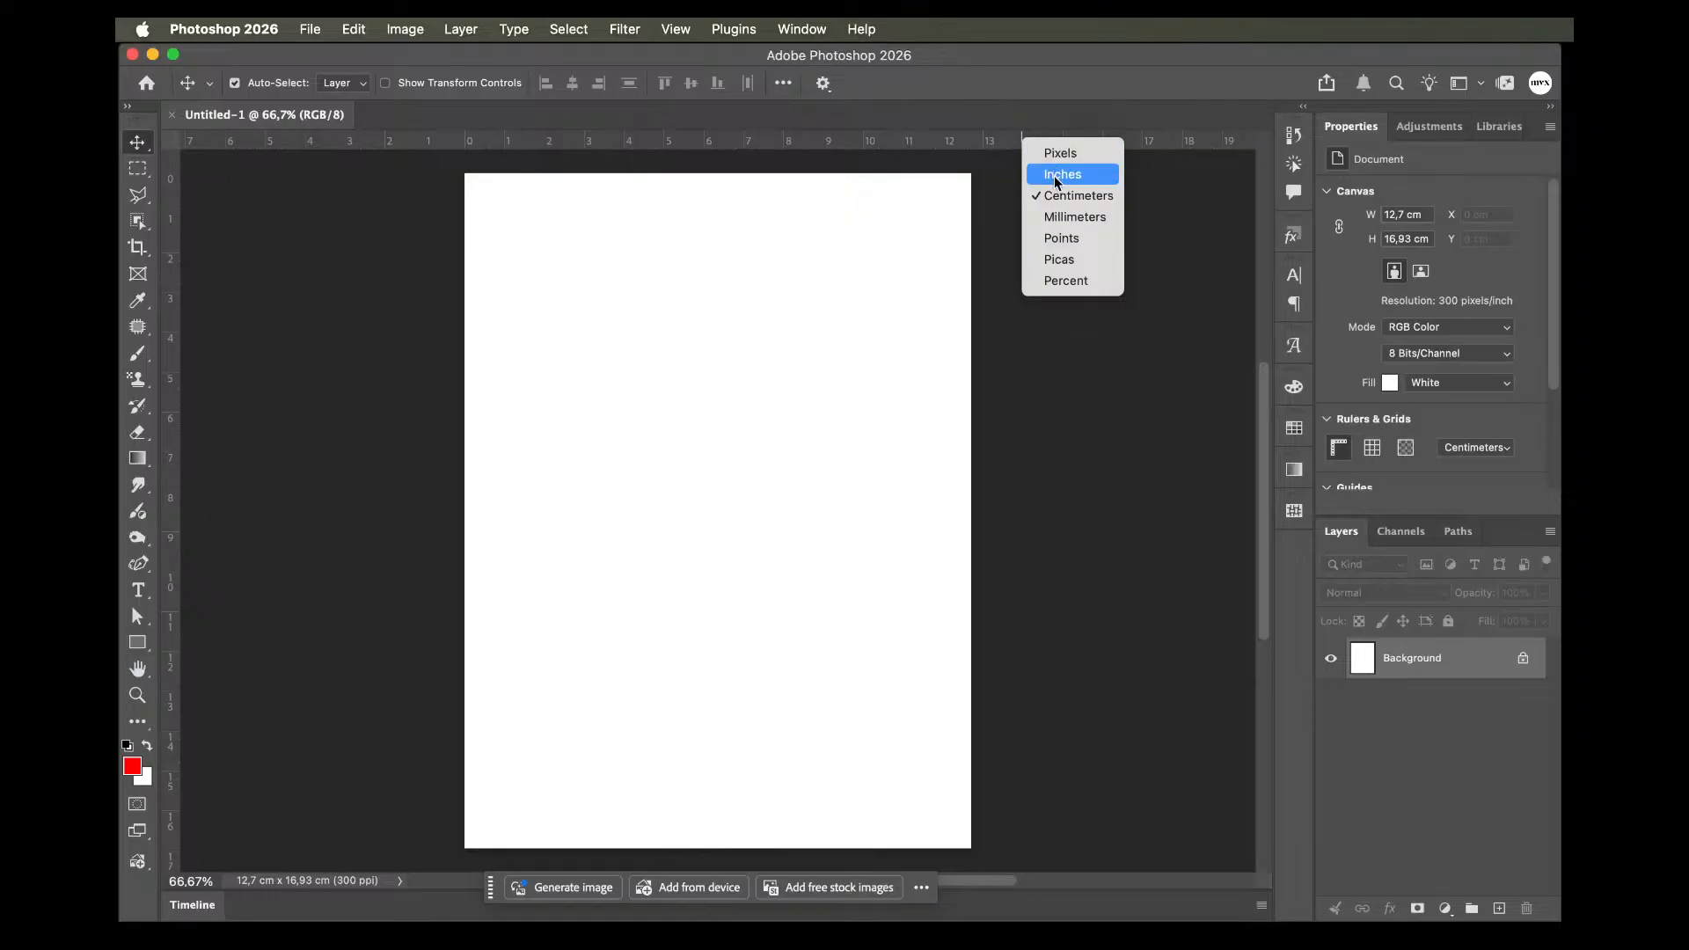
pyautogui.click(1068, 153)
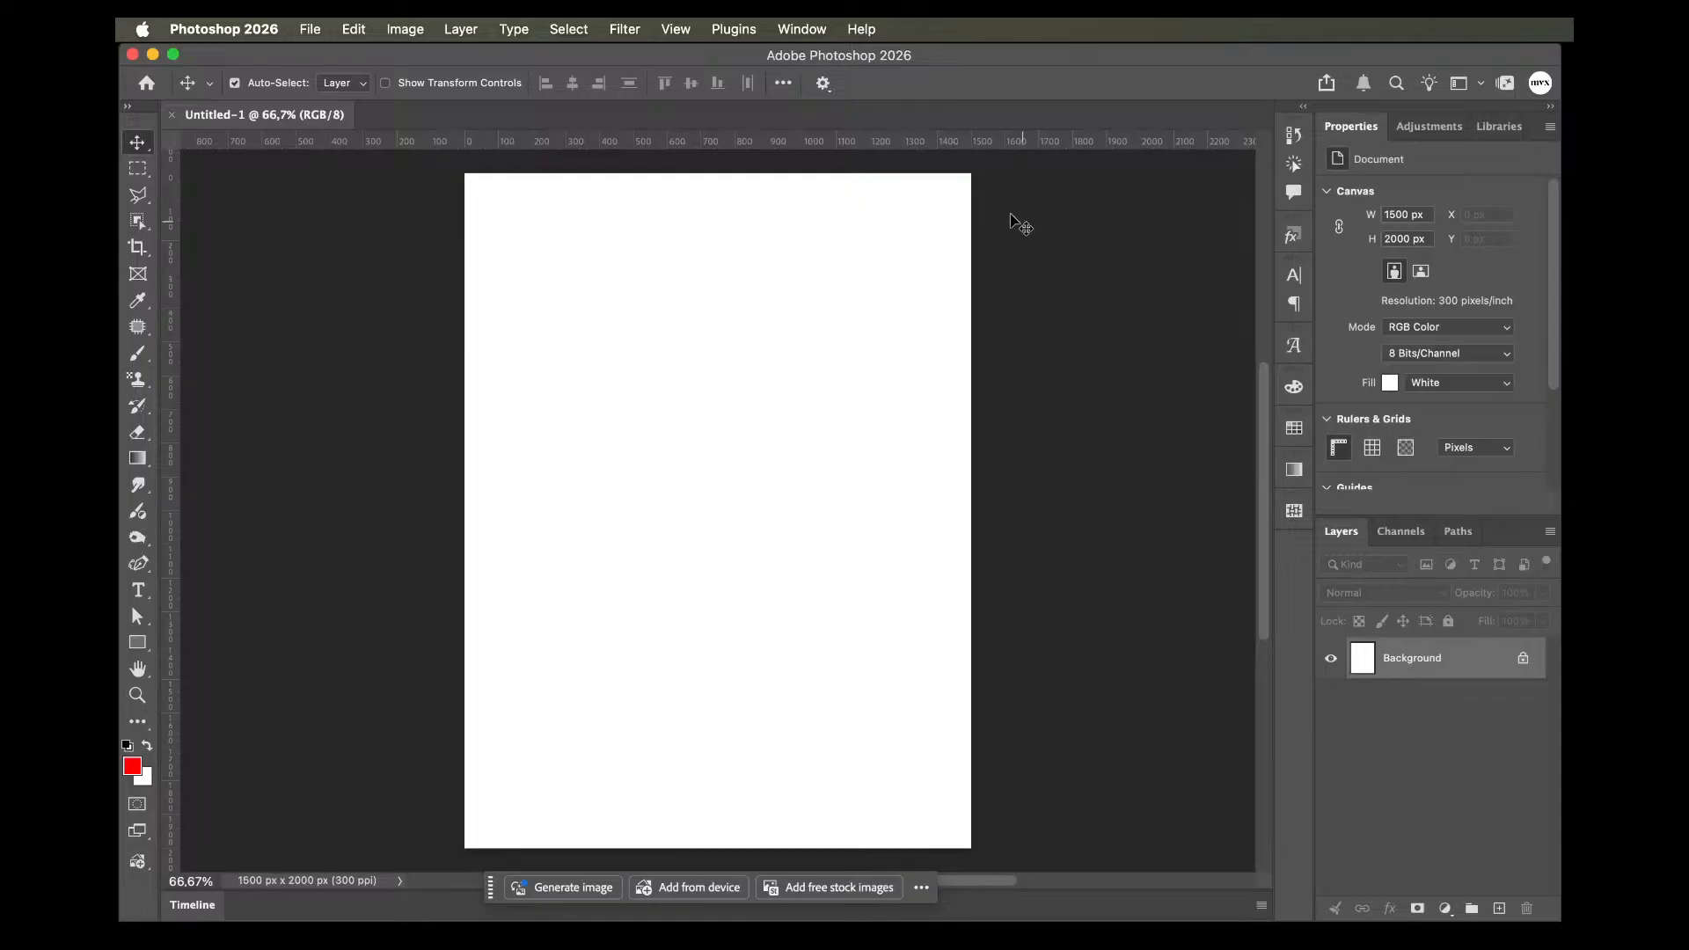
pyautogui.rightClick(794, 144)
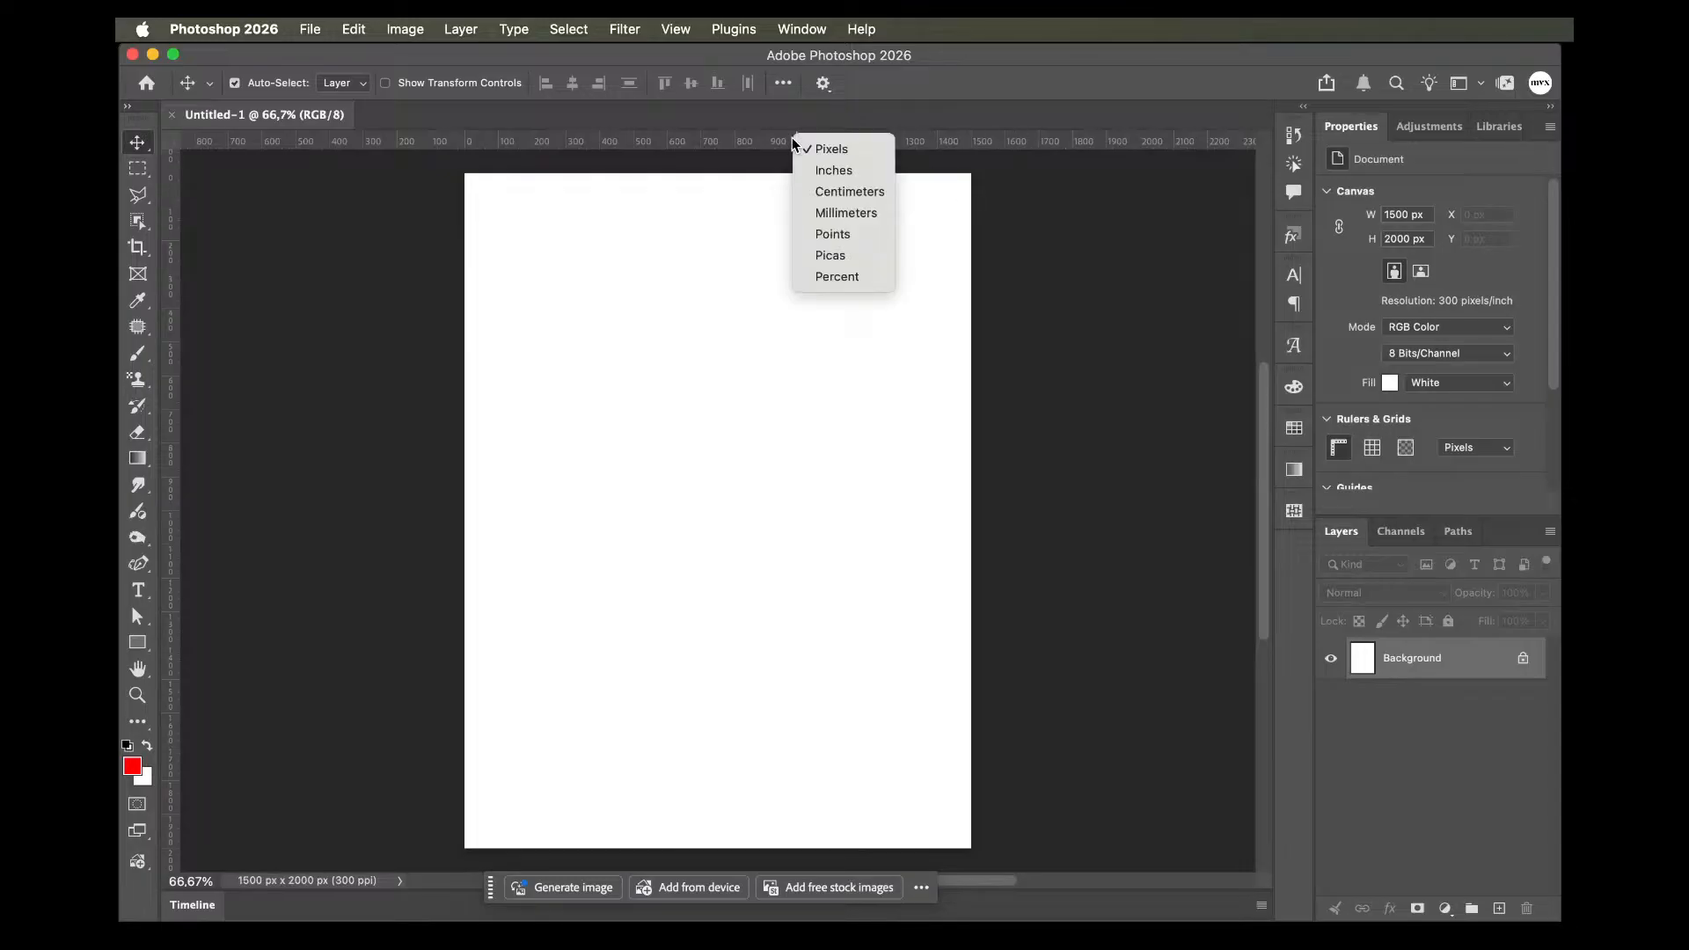
pyautogui.click(721, 143)
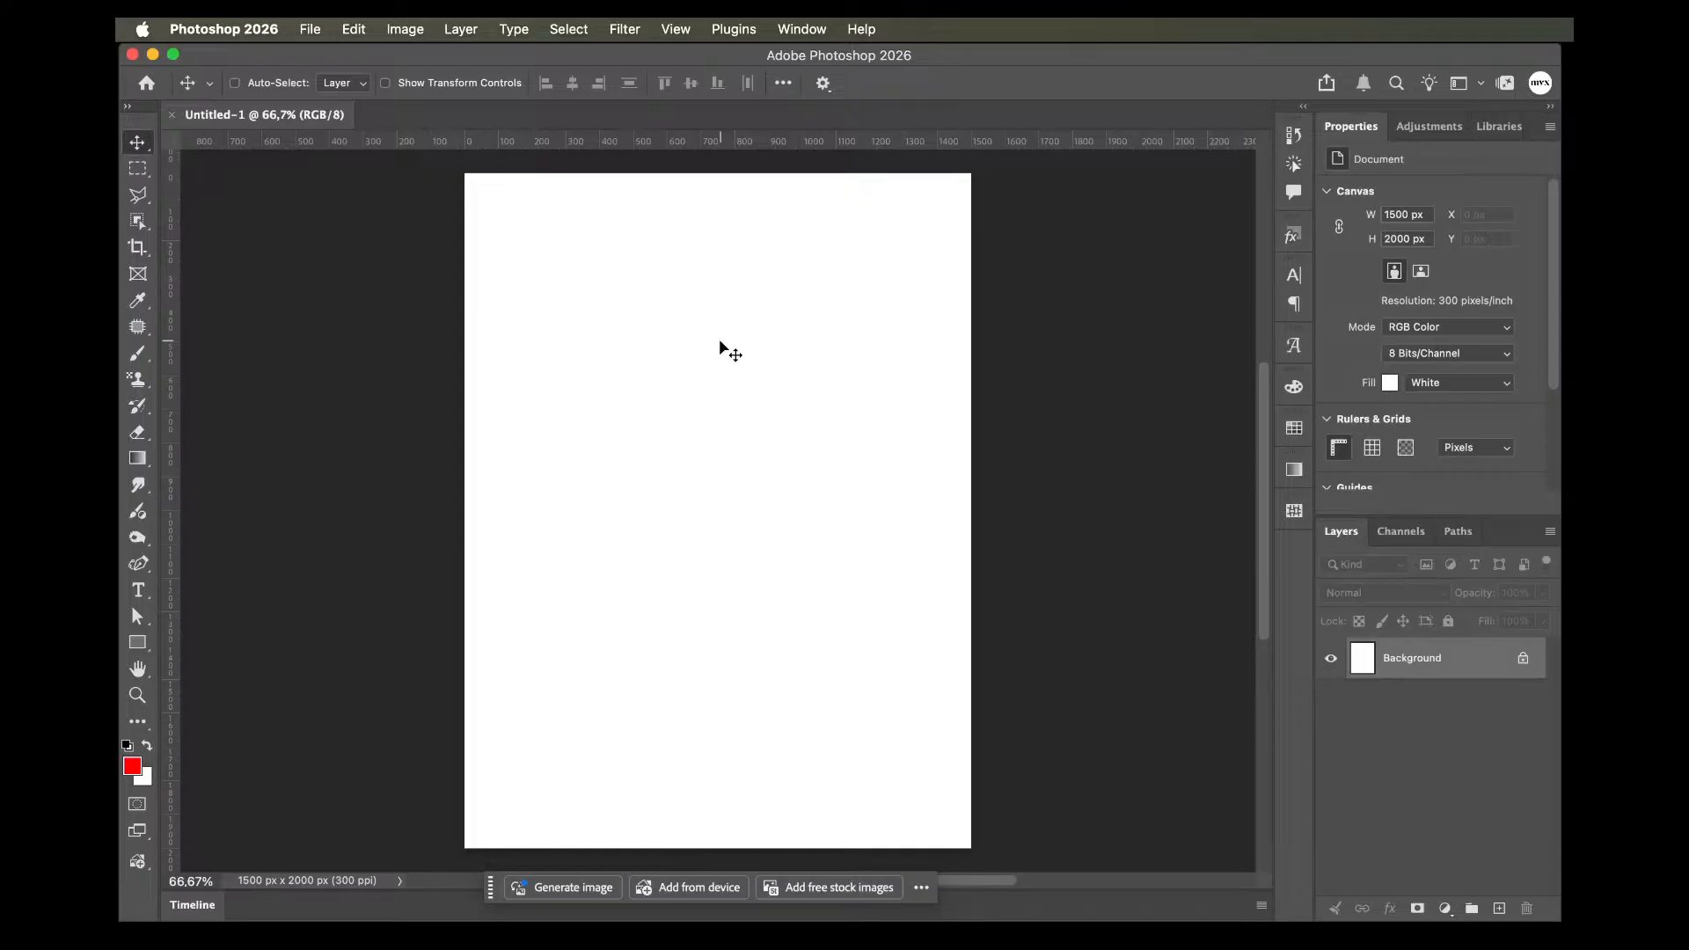
# Hide the rulers and show them again.
pyautogui.press('super+r')
pyautogui.press('super+r')
pyautogui.click(800, 31)
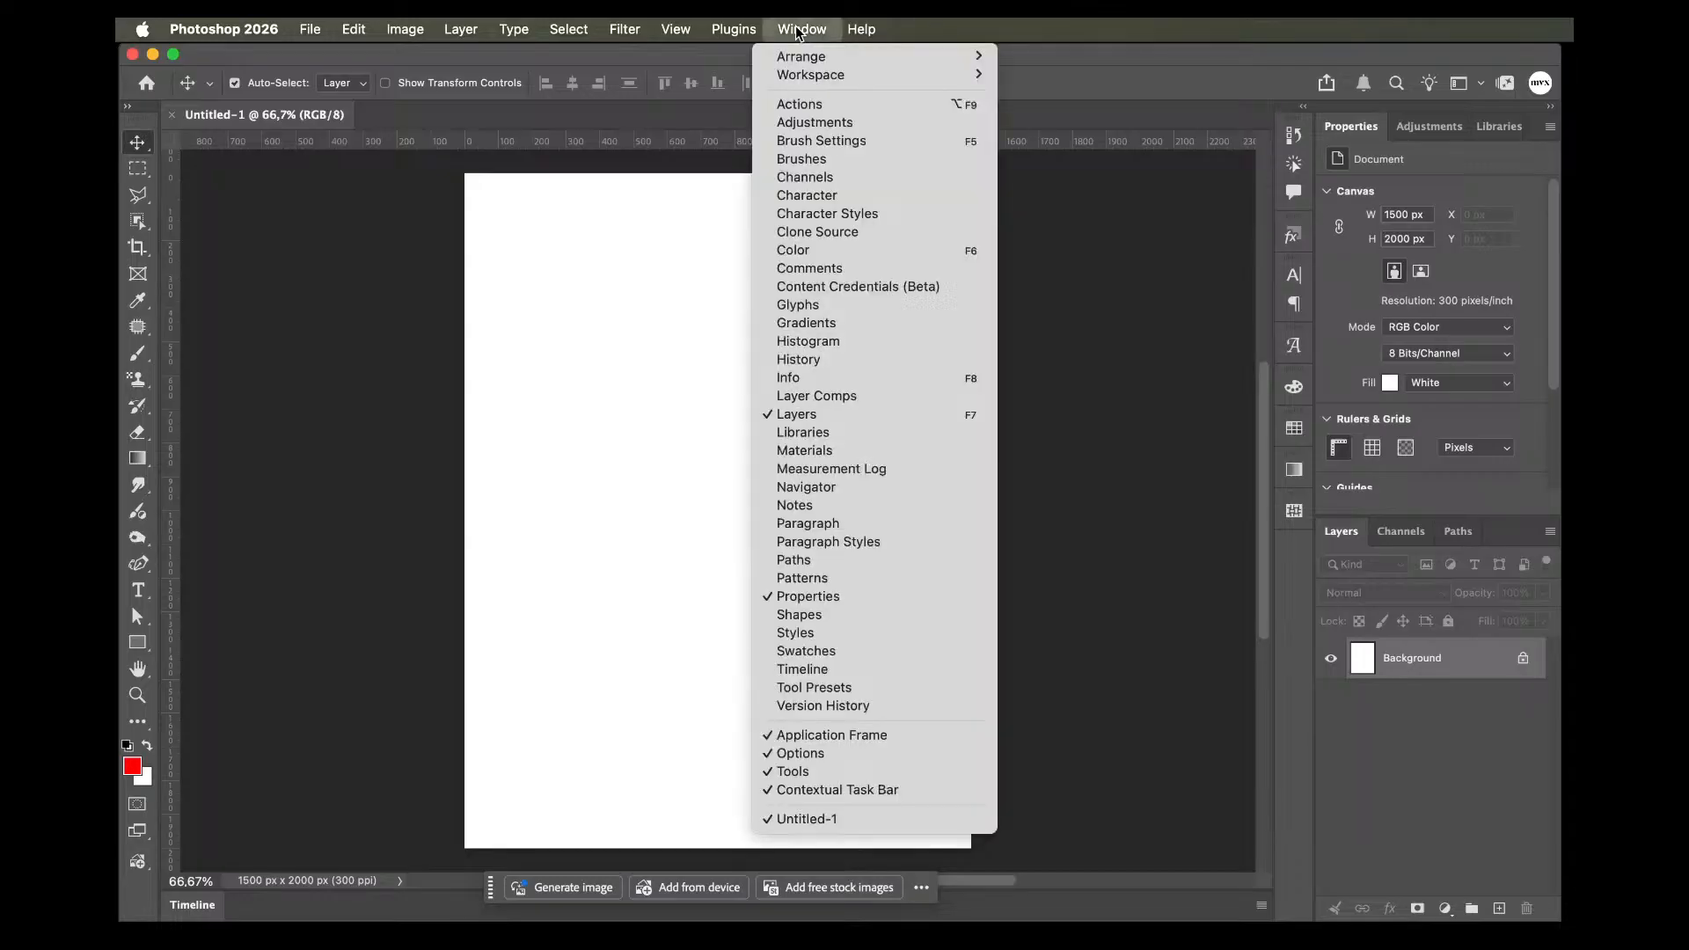
pyautogui.moveTo(675, 31)
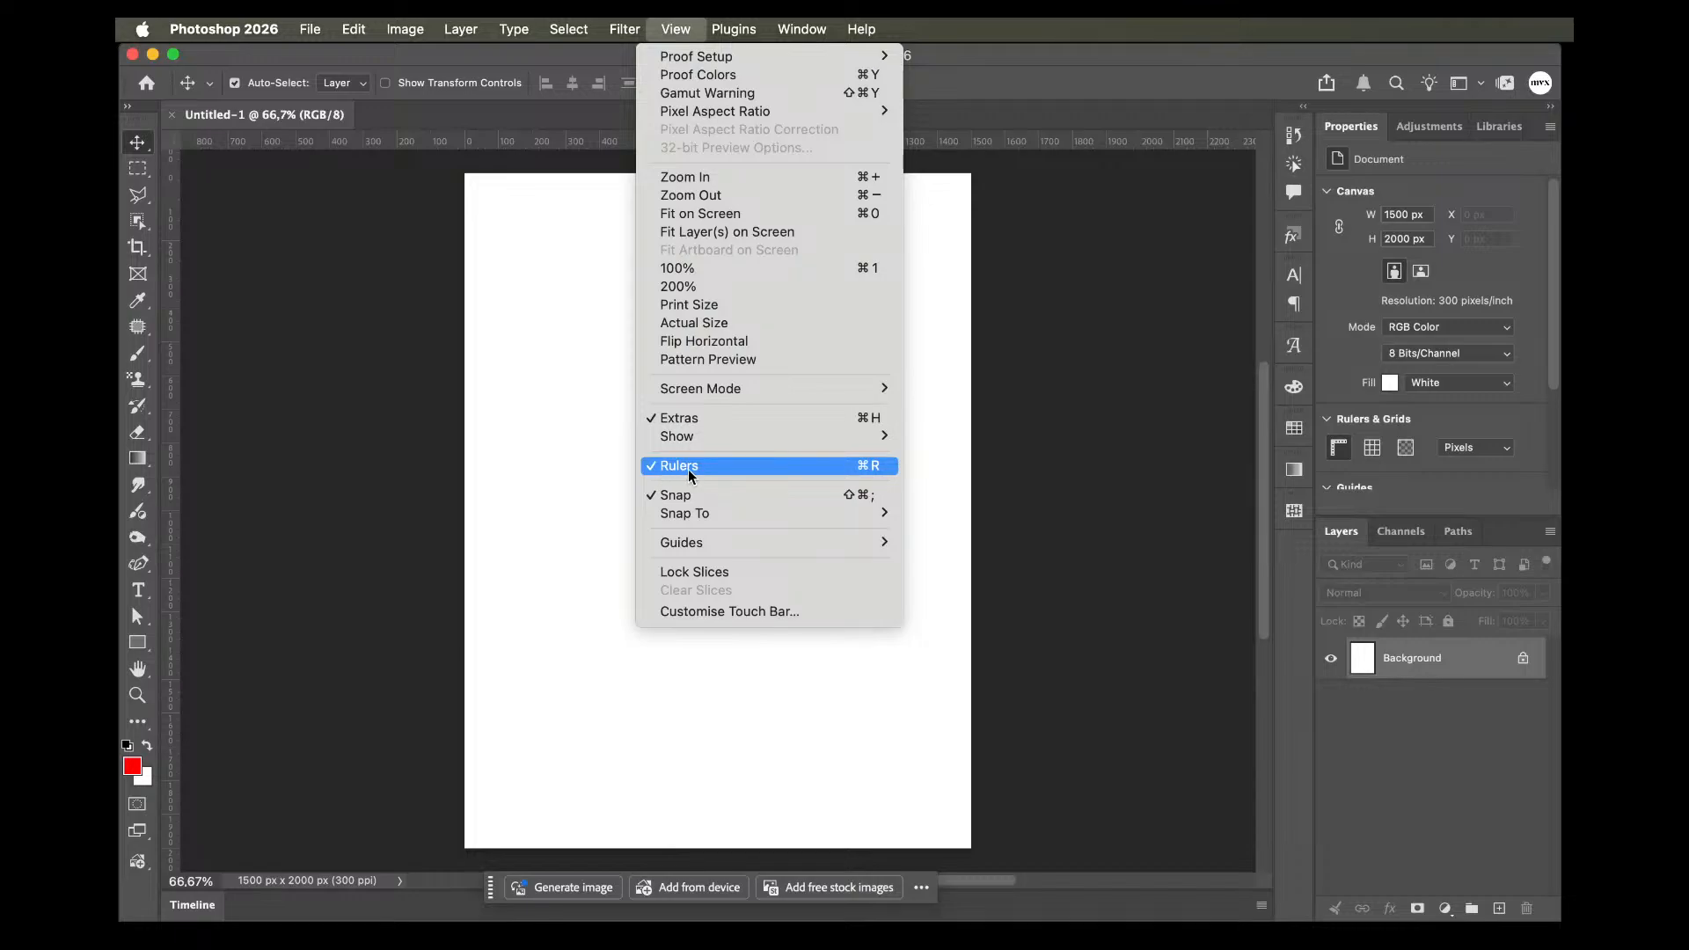
pyautogui.click(519, 454)
# Try out a vertical guide at the canvas centre and a horizontal guide at mid-height, and remove both.
pyautogui.moveTo(167, 434); pyautogui.dragTo(724, 461)
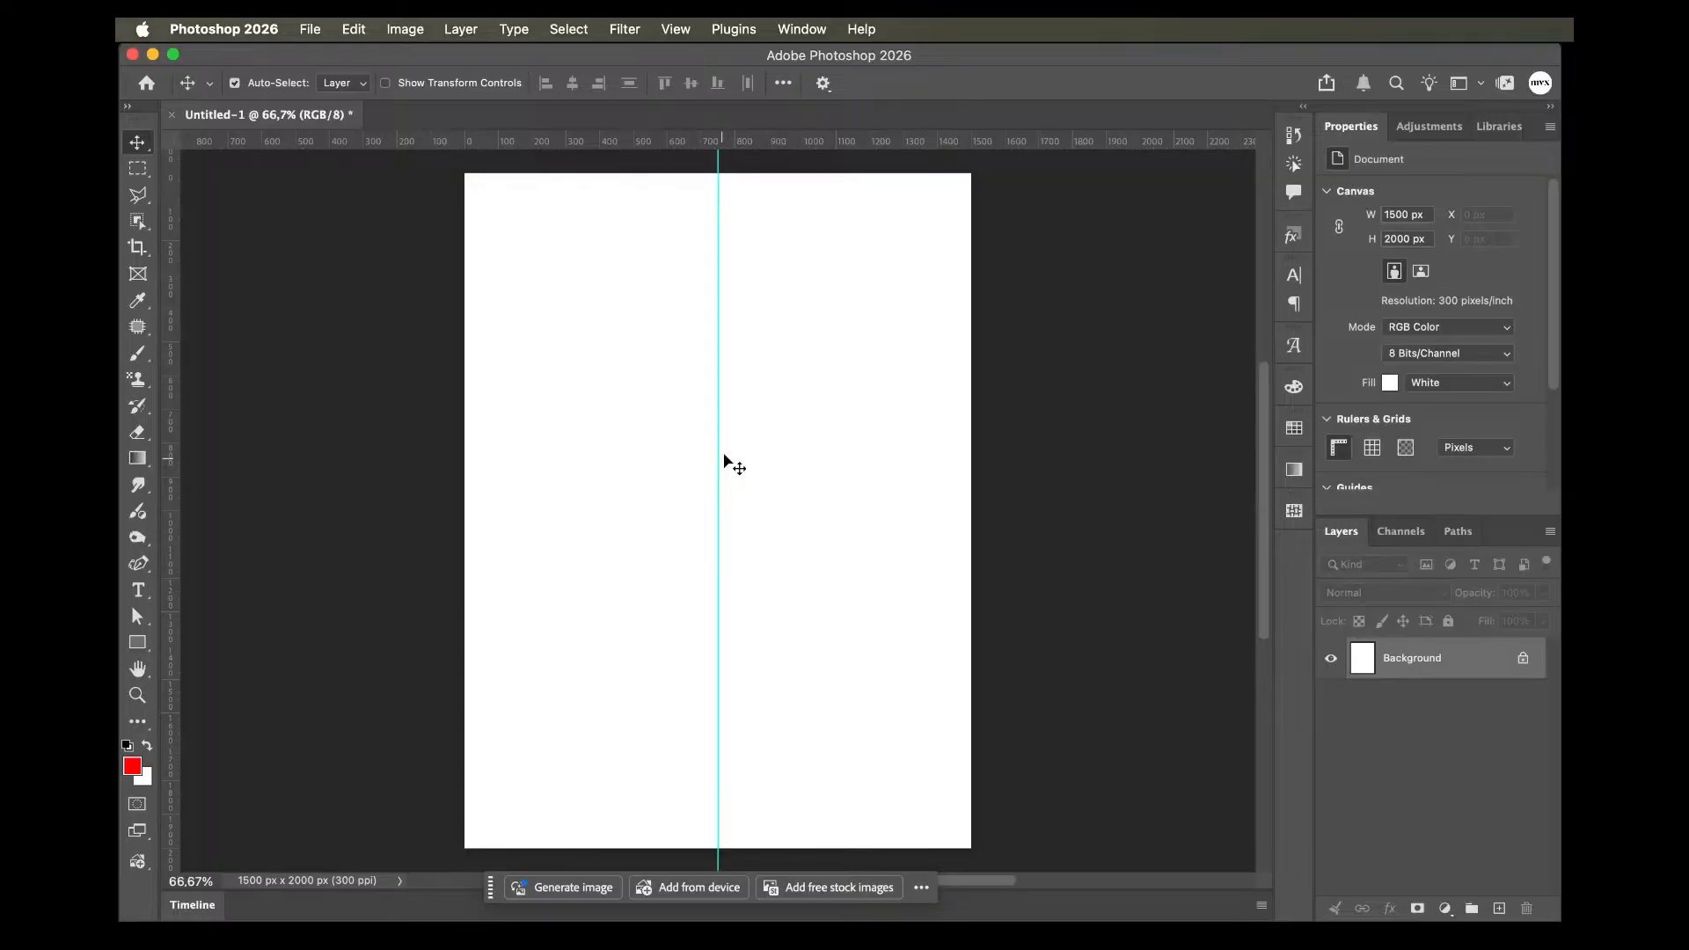
pyautogui.moveTo(1010, 143); pyautogui.dragTo(973, 510)
pyautogui.moveTo(715, 511); pyautogui.dragTo(744, 132)
pyautogui.moveTo(717, 201); pyautogui.dragTo(161, 261)
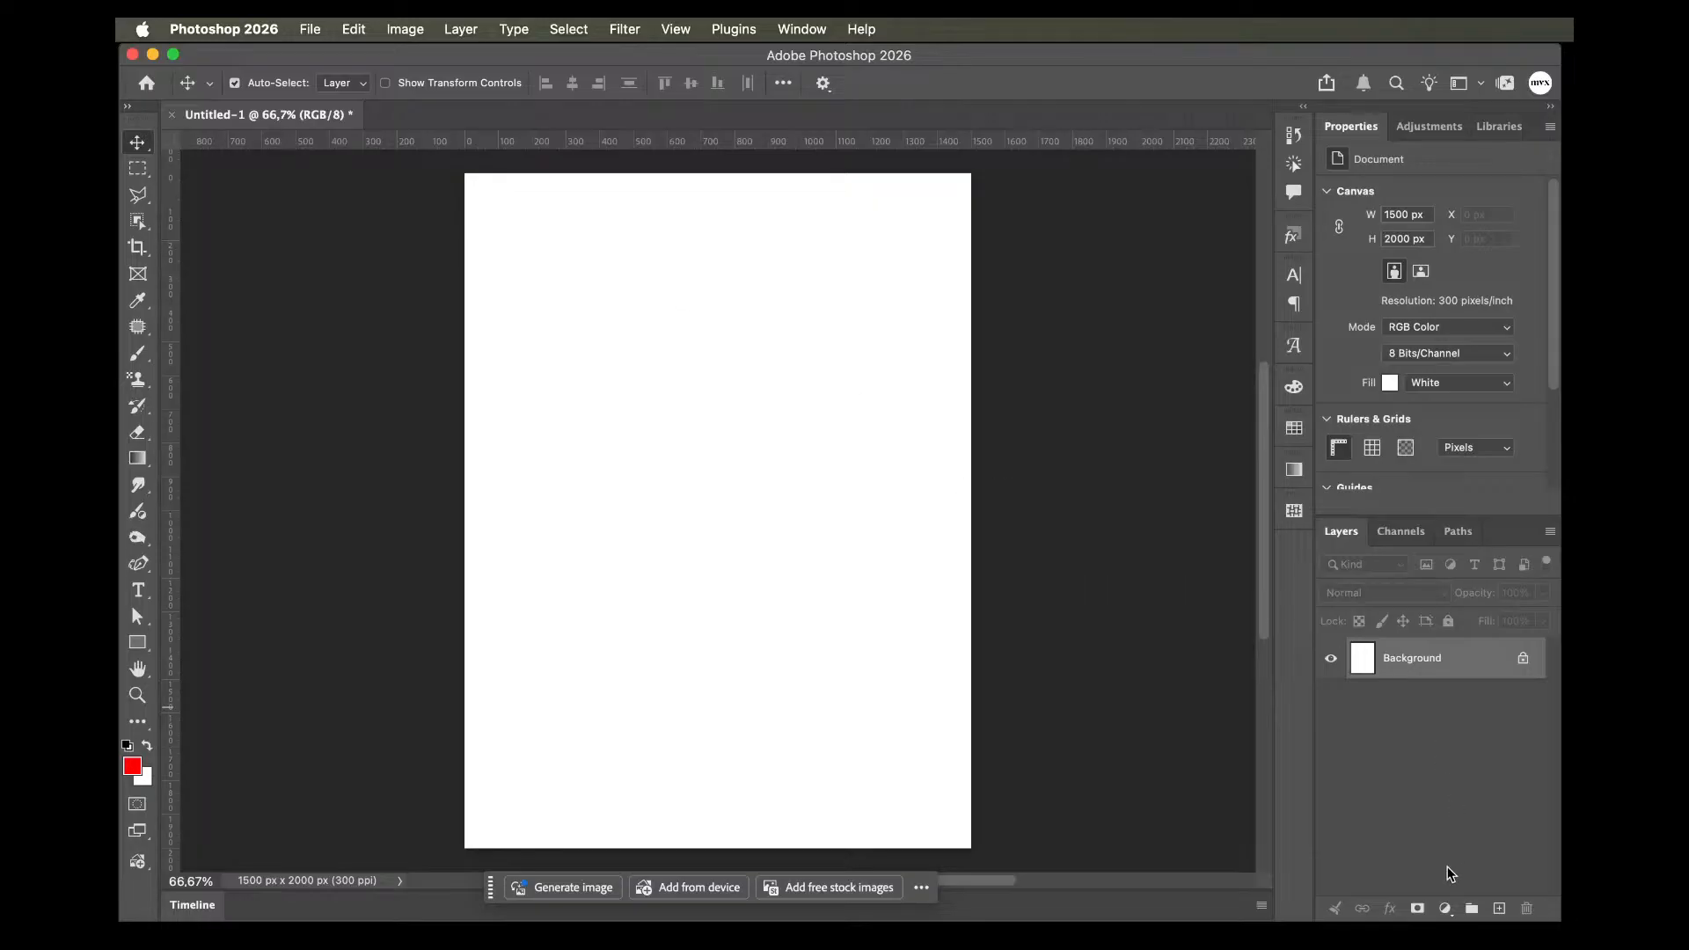
# Add a solid color fill layer in cream, #f5eedd, above the background.
pyautogui.click(1444, 907)
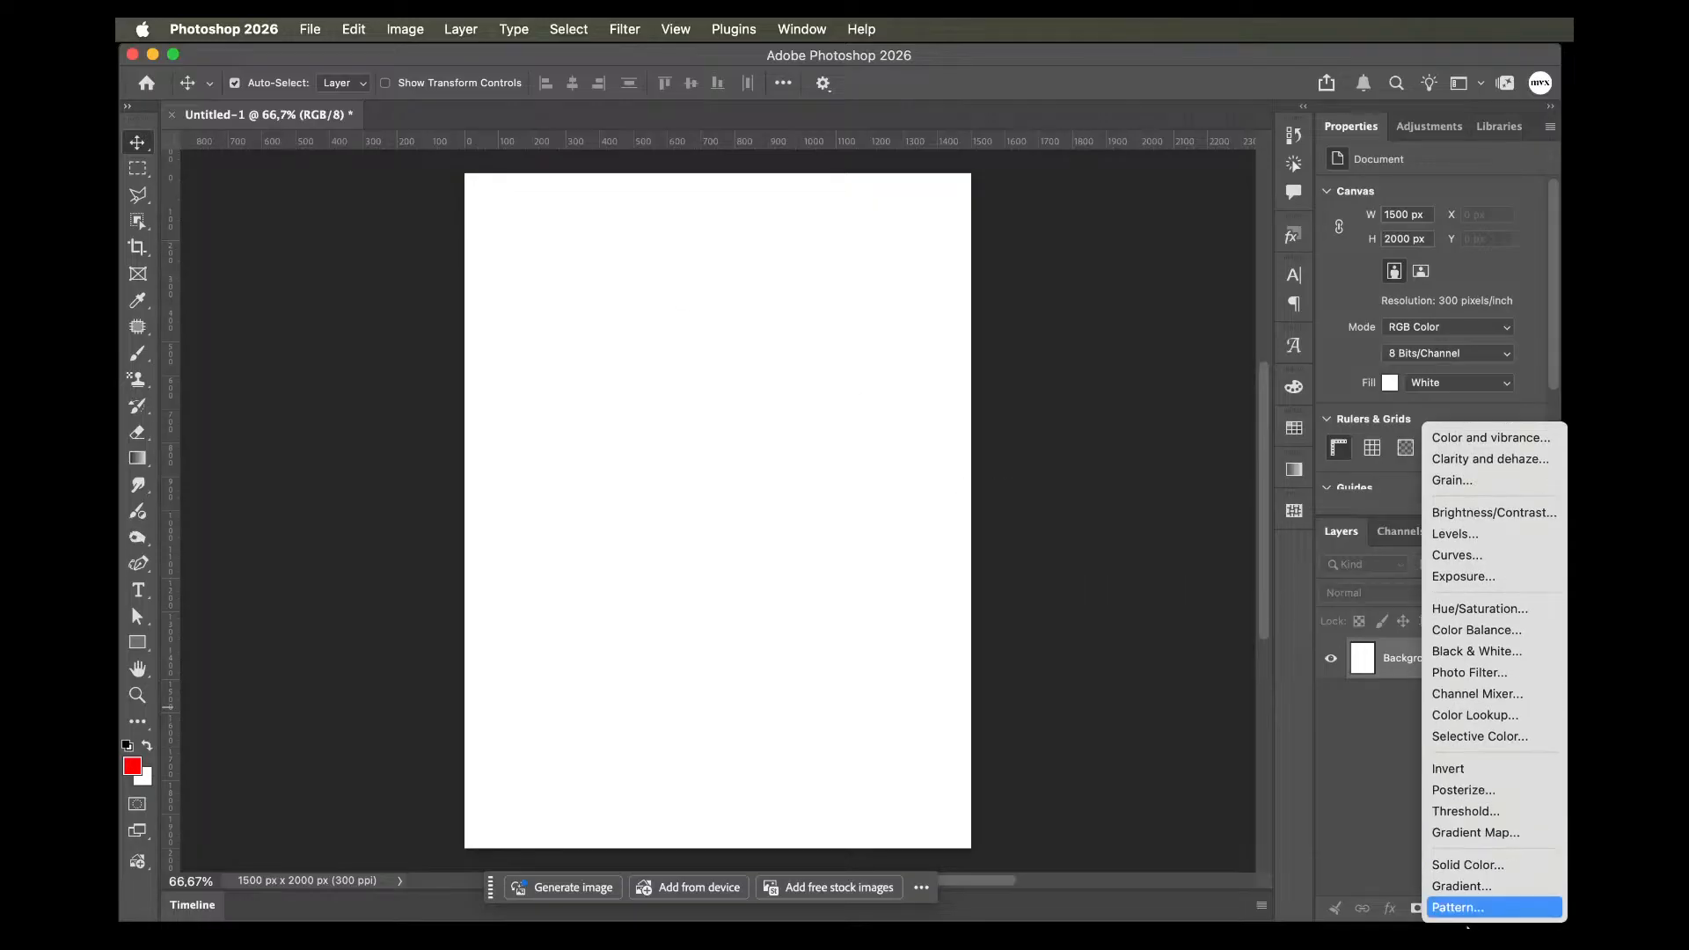
pyautogui.click(1477, 867)
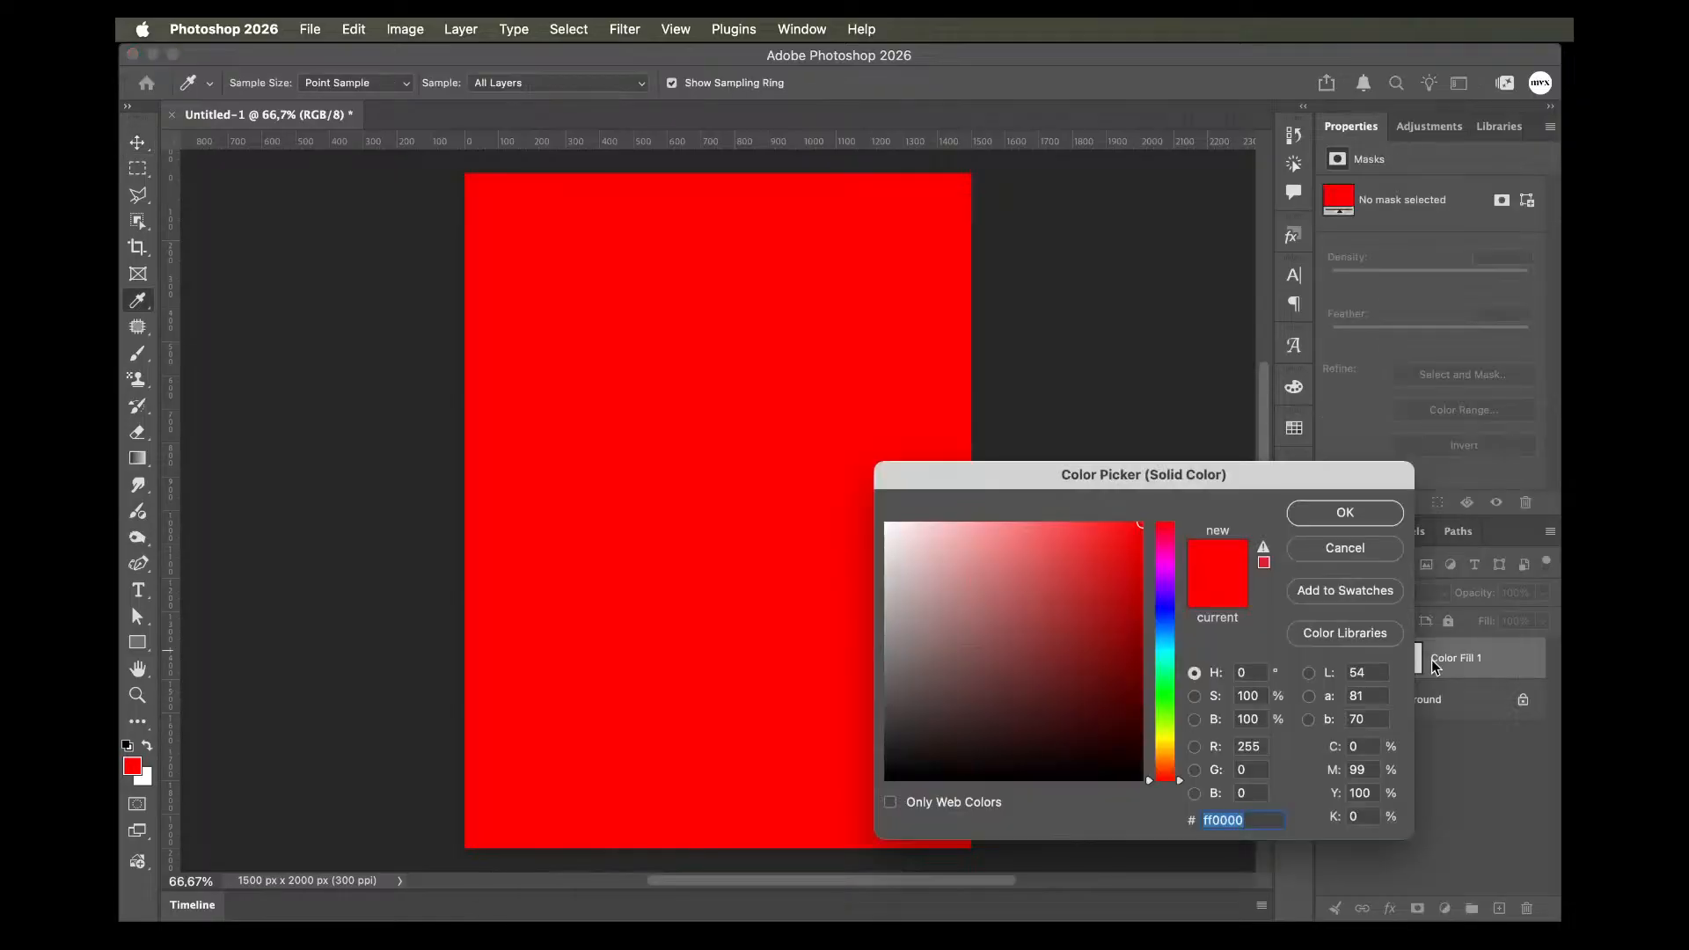
pyautogui.click(910, 532)
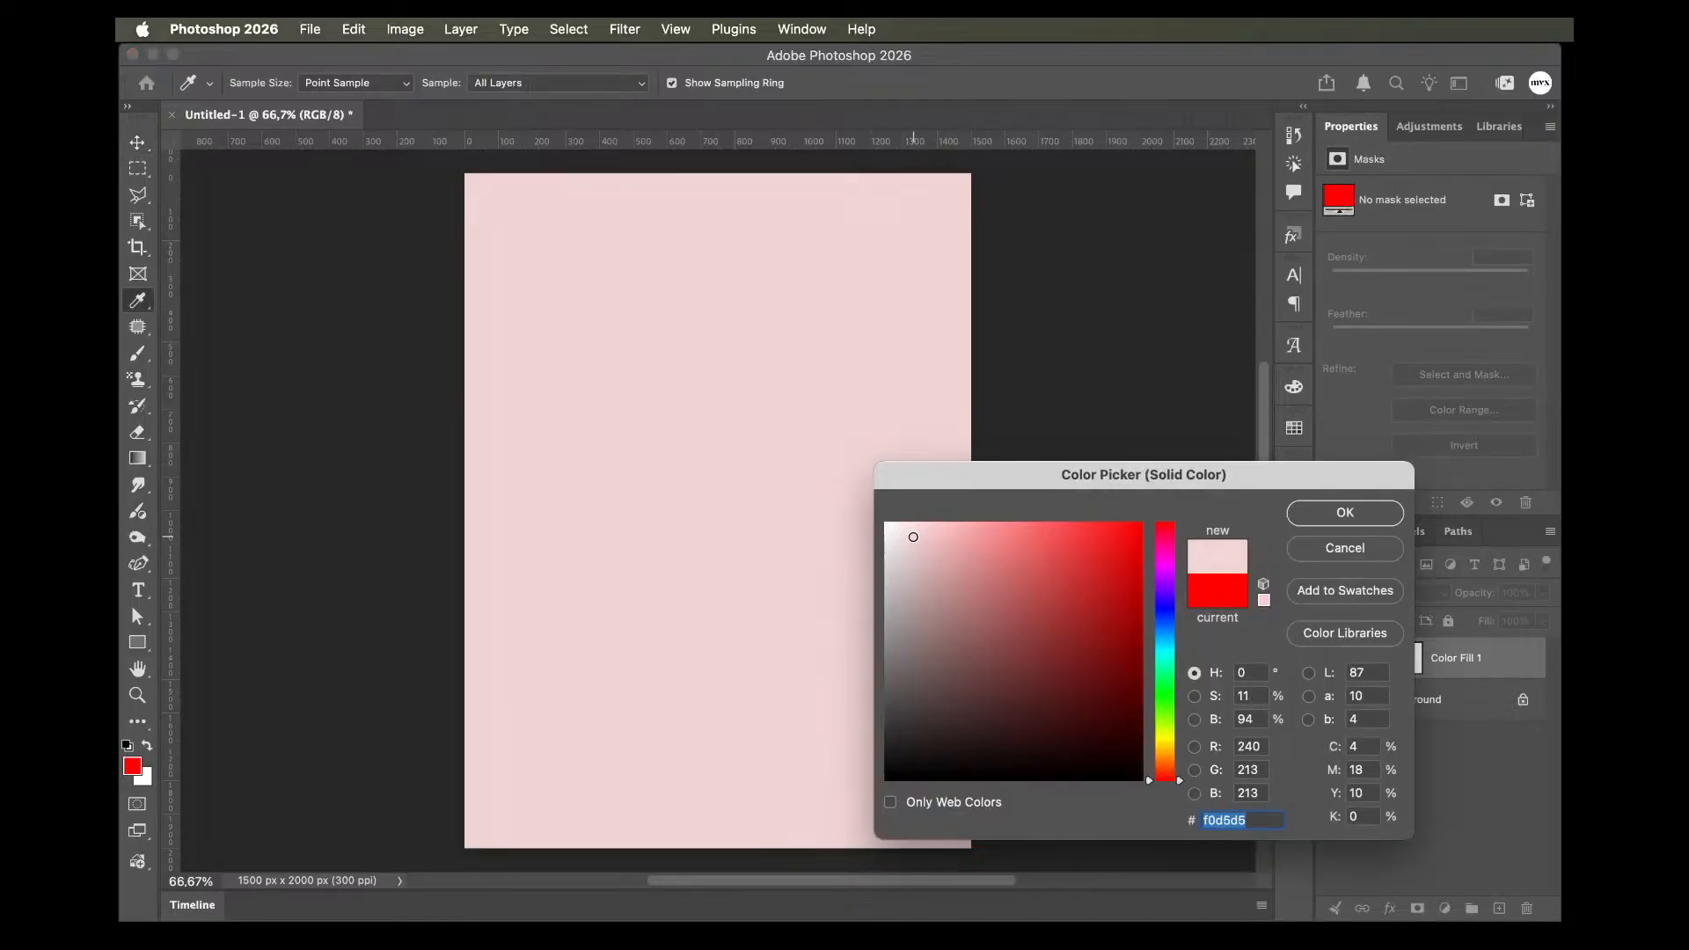
pyautogui.moveTo(1171, 773); pyautogui.dragTo(1168, 755)
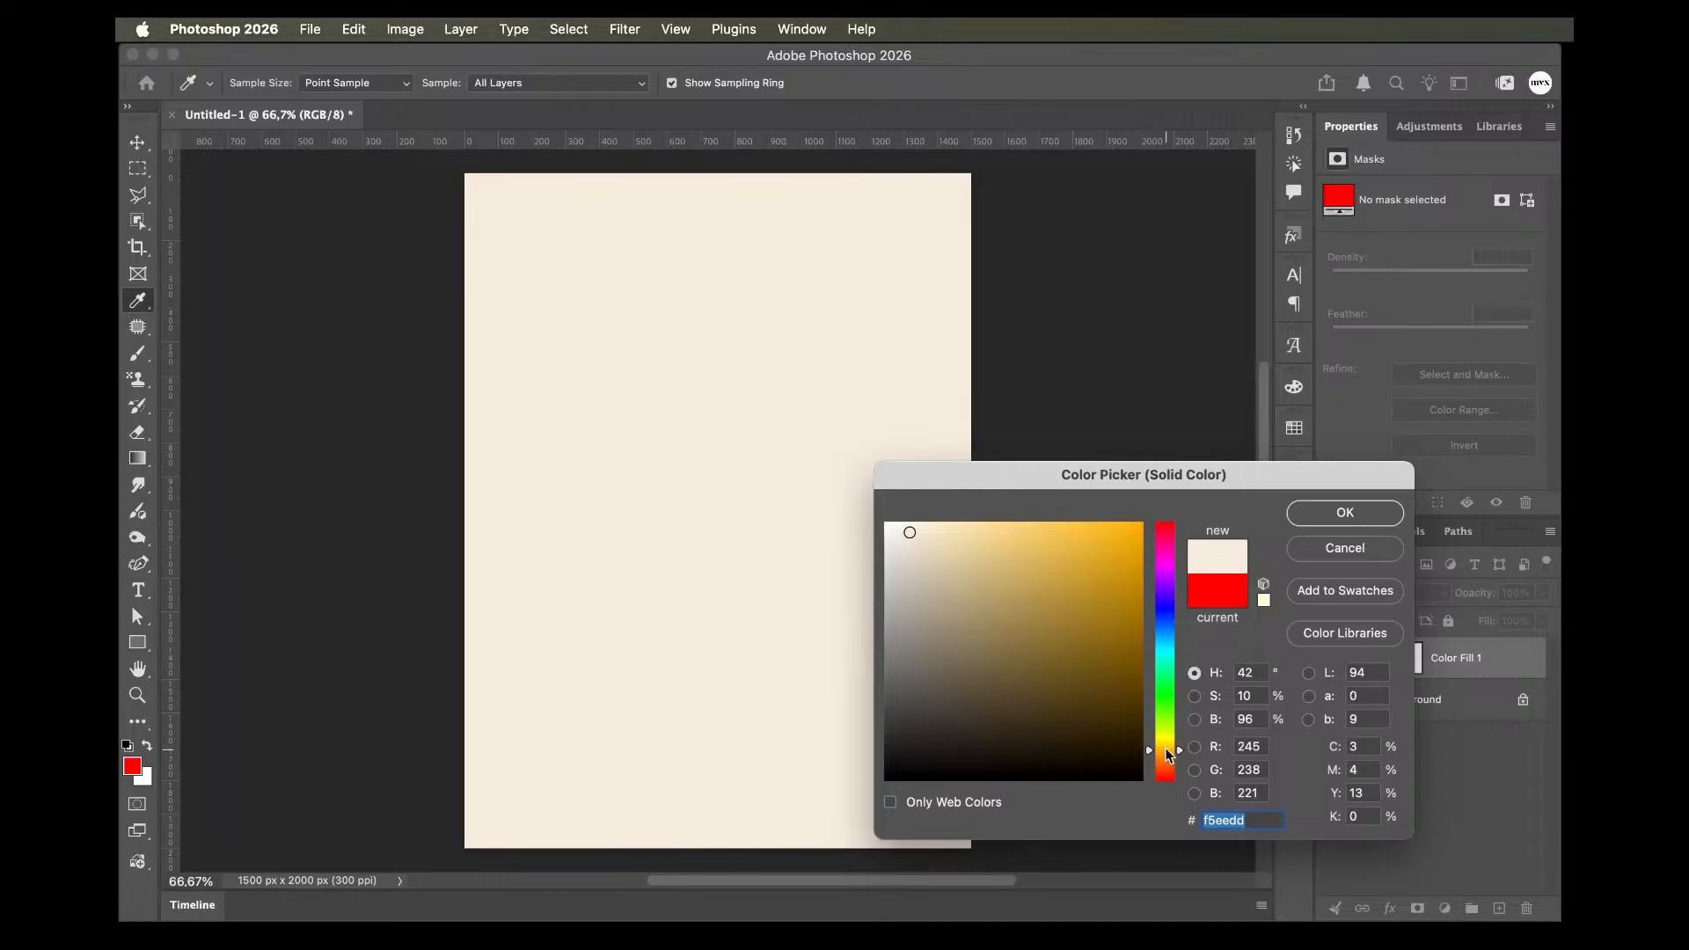
pyautogui.click(1345, 514)
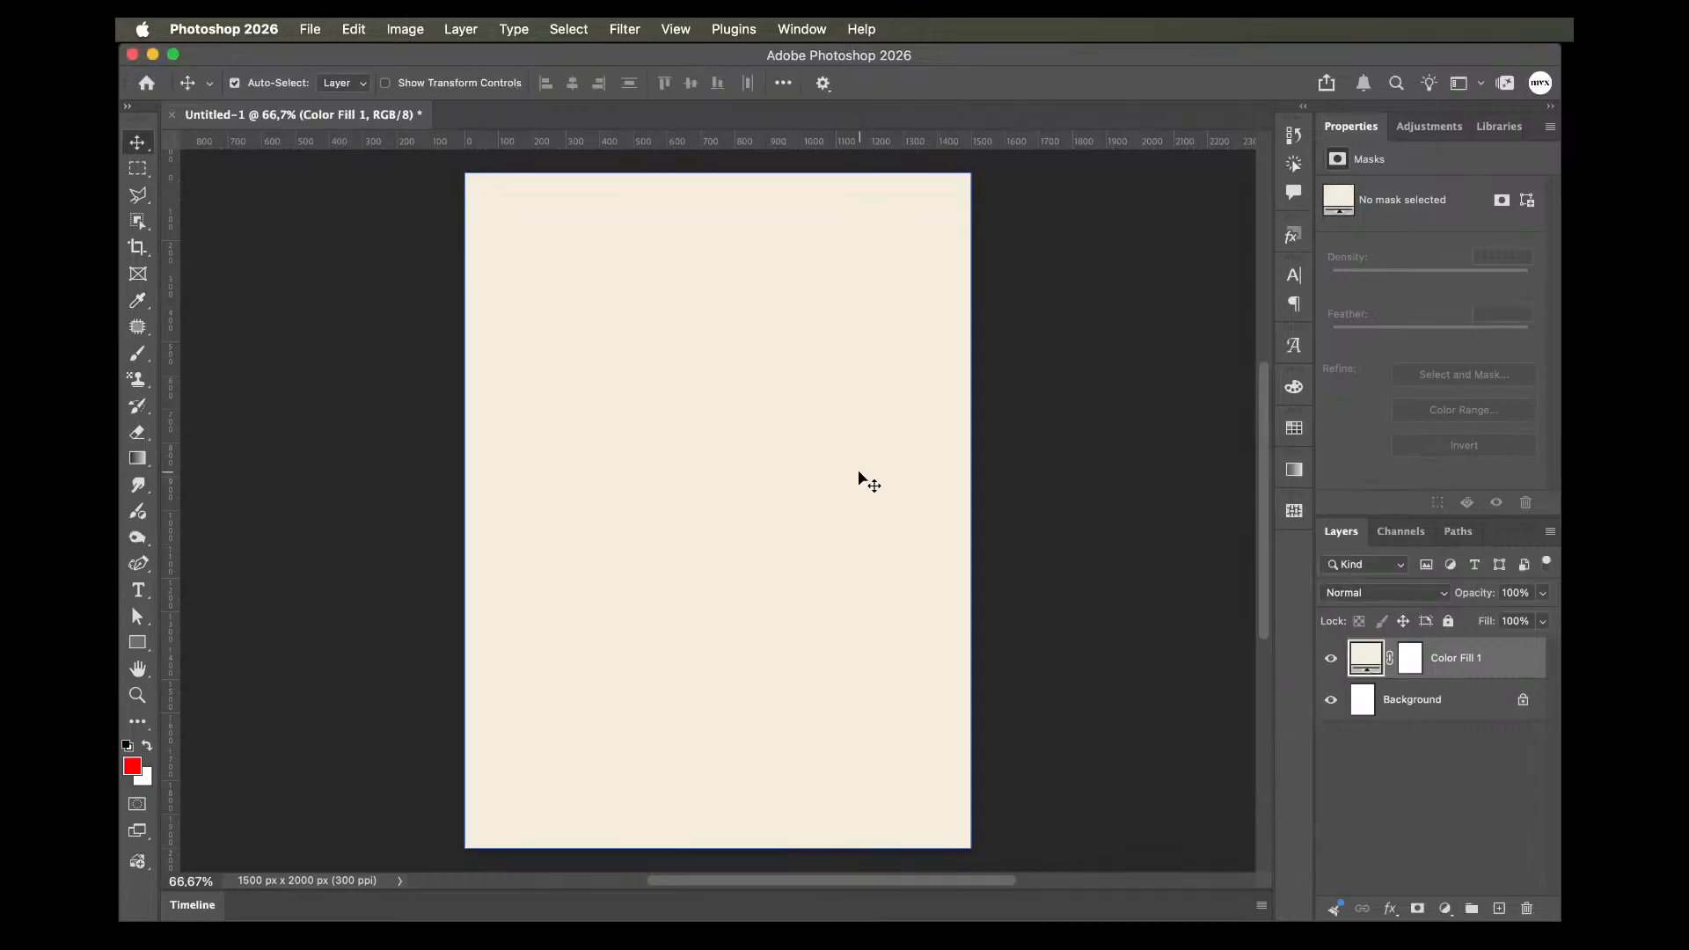
# Place the BUNNY IMAGE file above the cream fill, spanning the full canvas width.
pyautogui.click(192, 896)
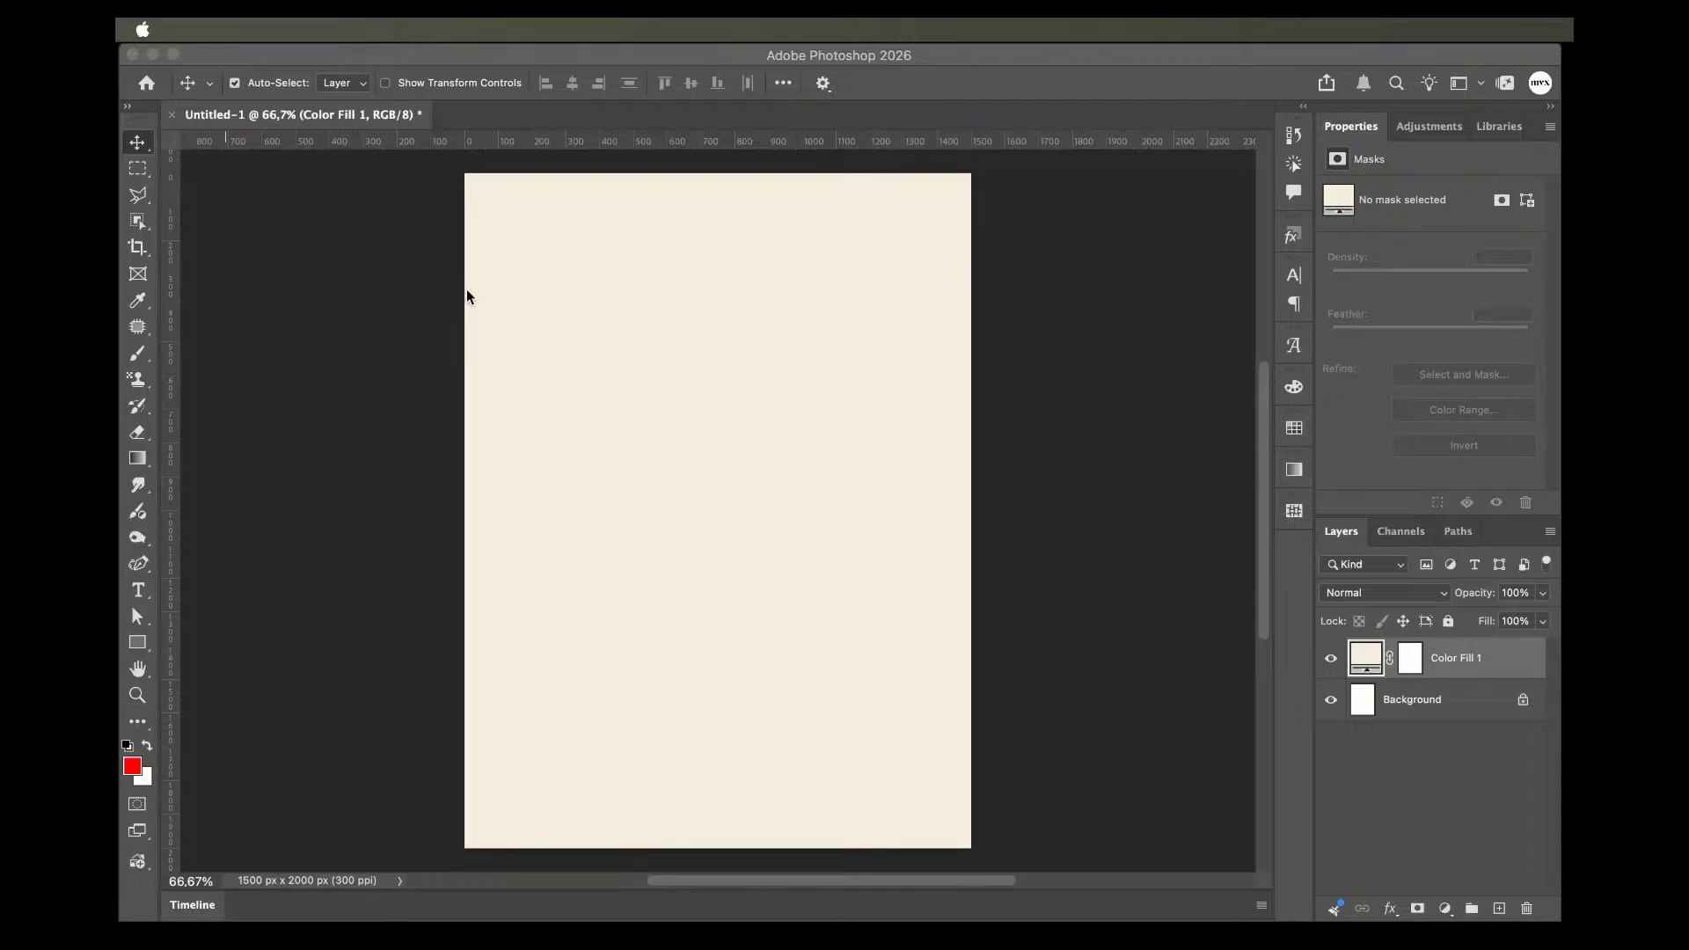
pyautogui.click(1060, 858)
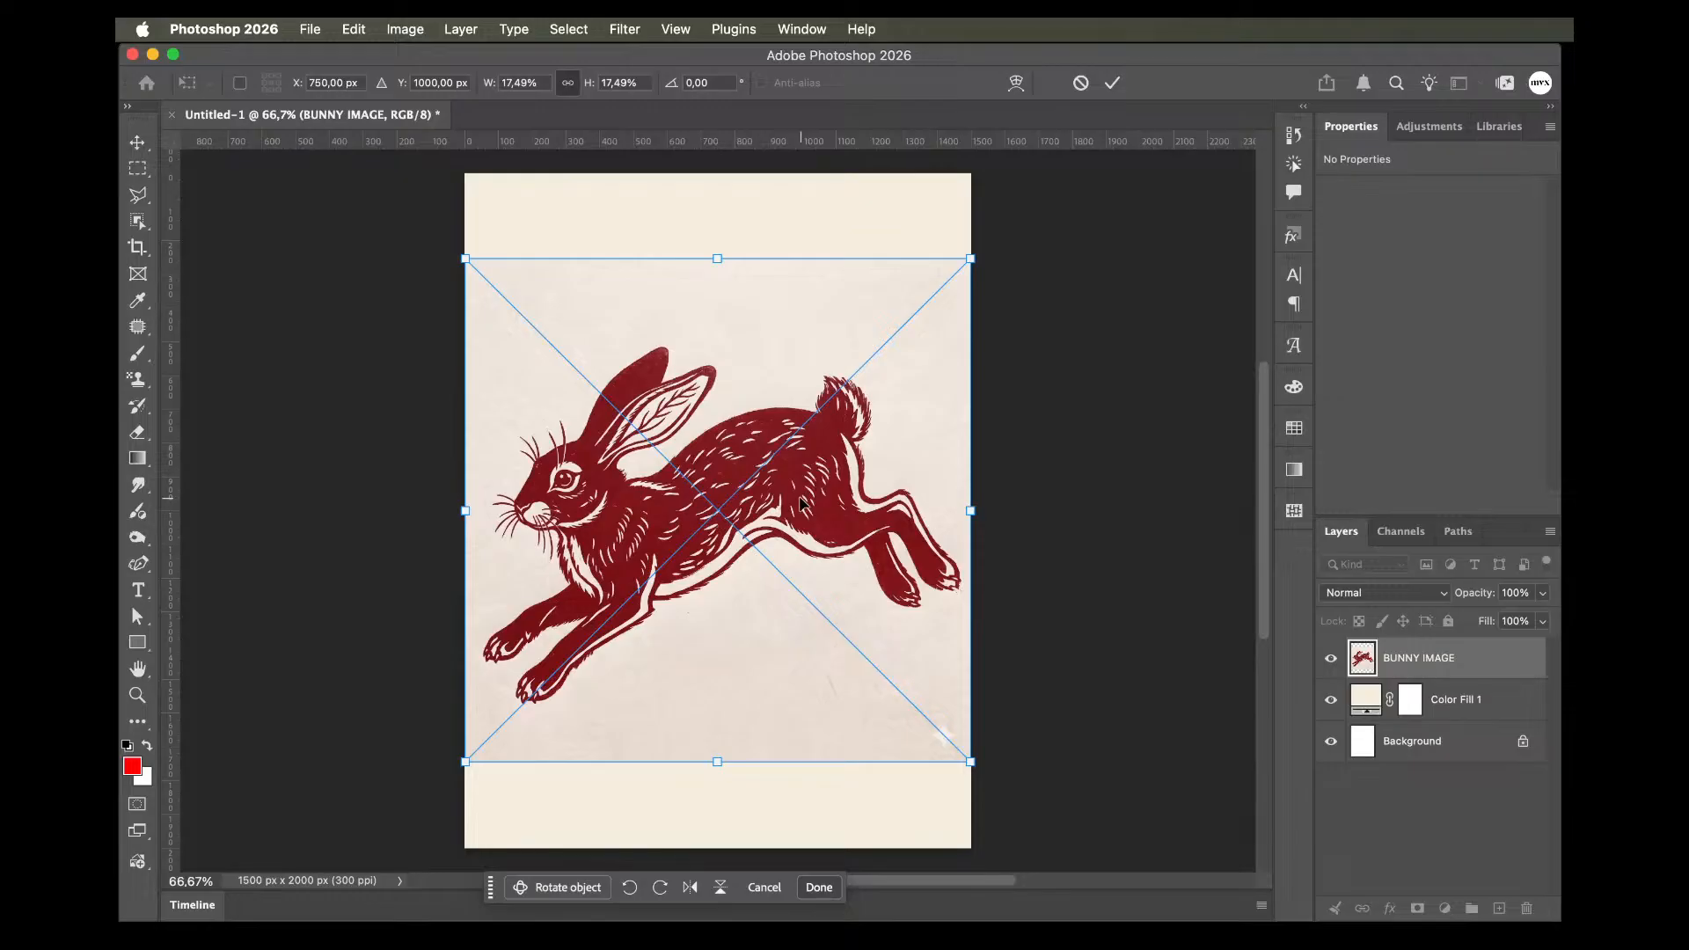
pyautogui.press('Return')
pyautogui.hotkey('ctrl', 't')
pyautogui.hotkey('ctrl', 't')
pyautogui.press('Return')
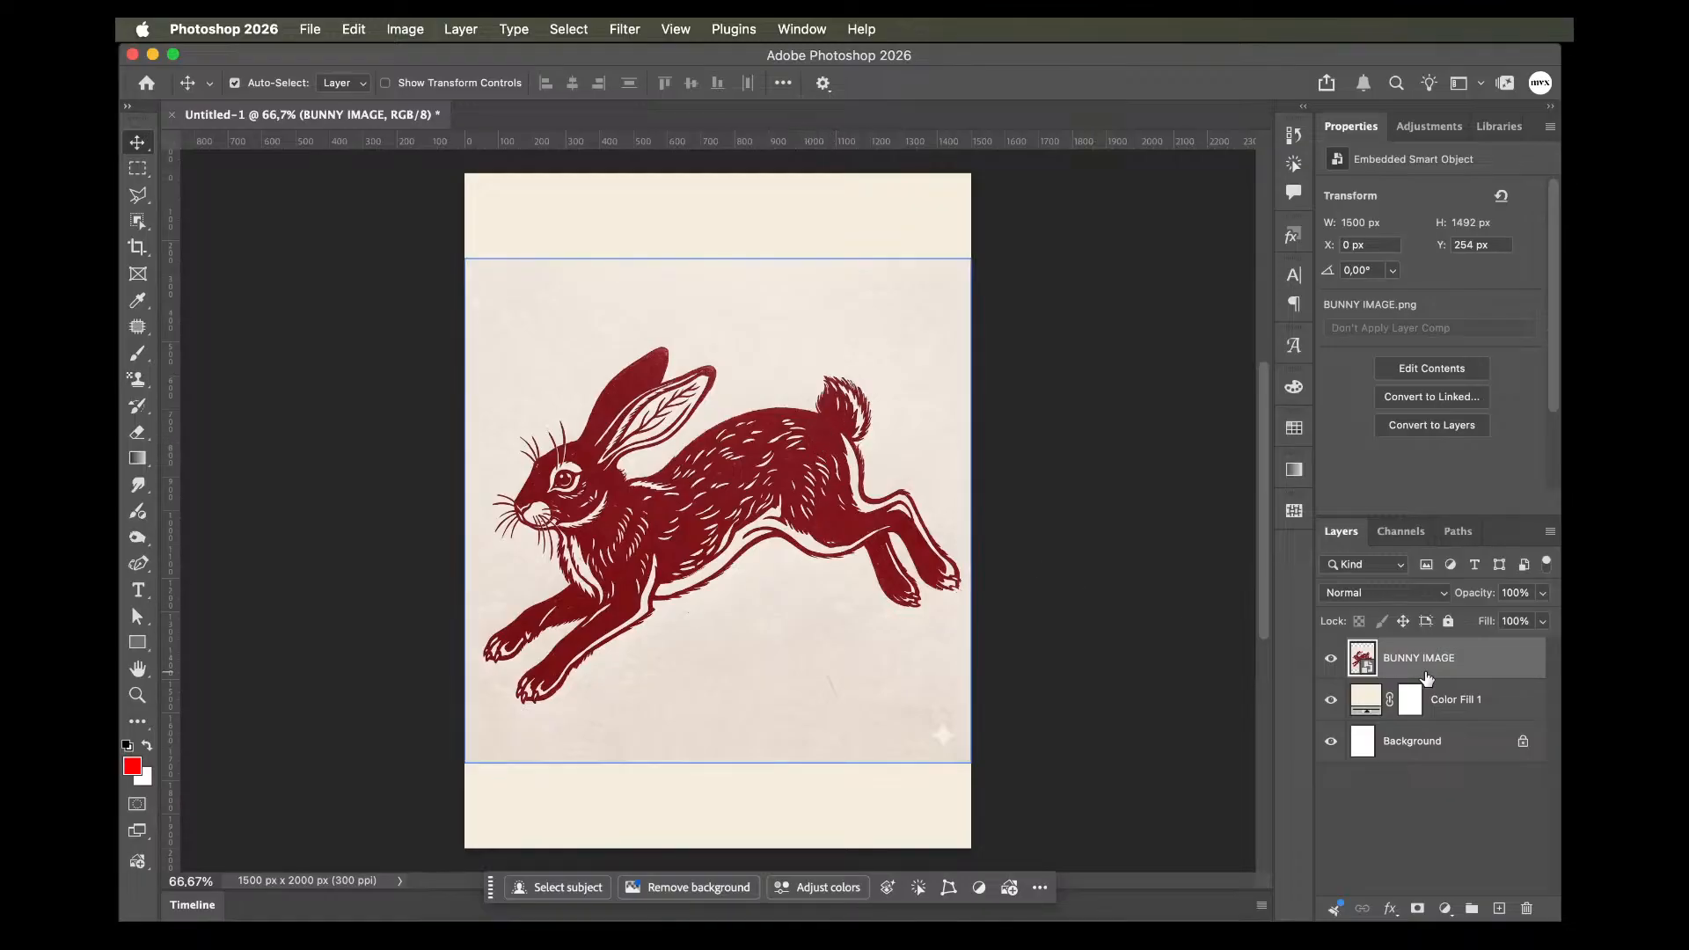
# Move the contextual task bar up onto the lower edge of the canvas.
pyautogui.doubleClick(1474, 664)
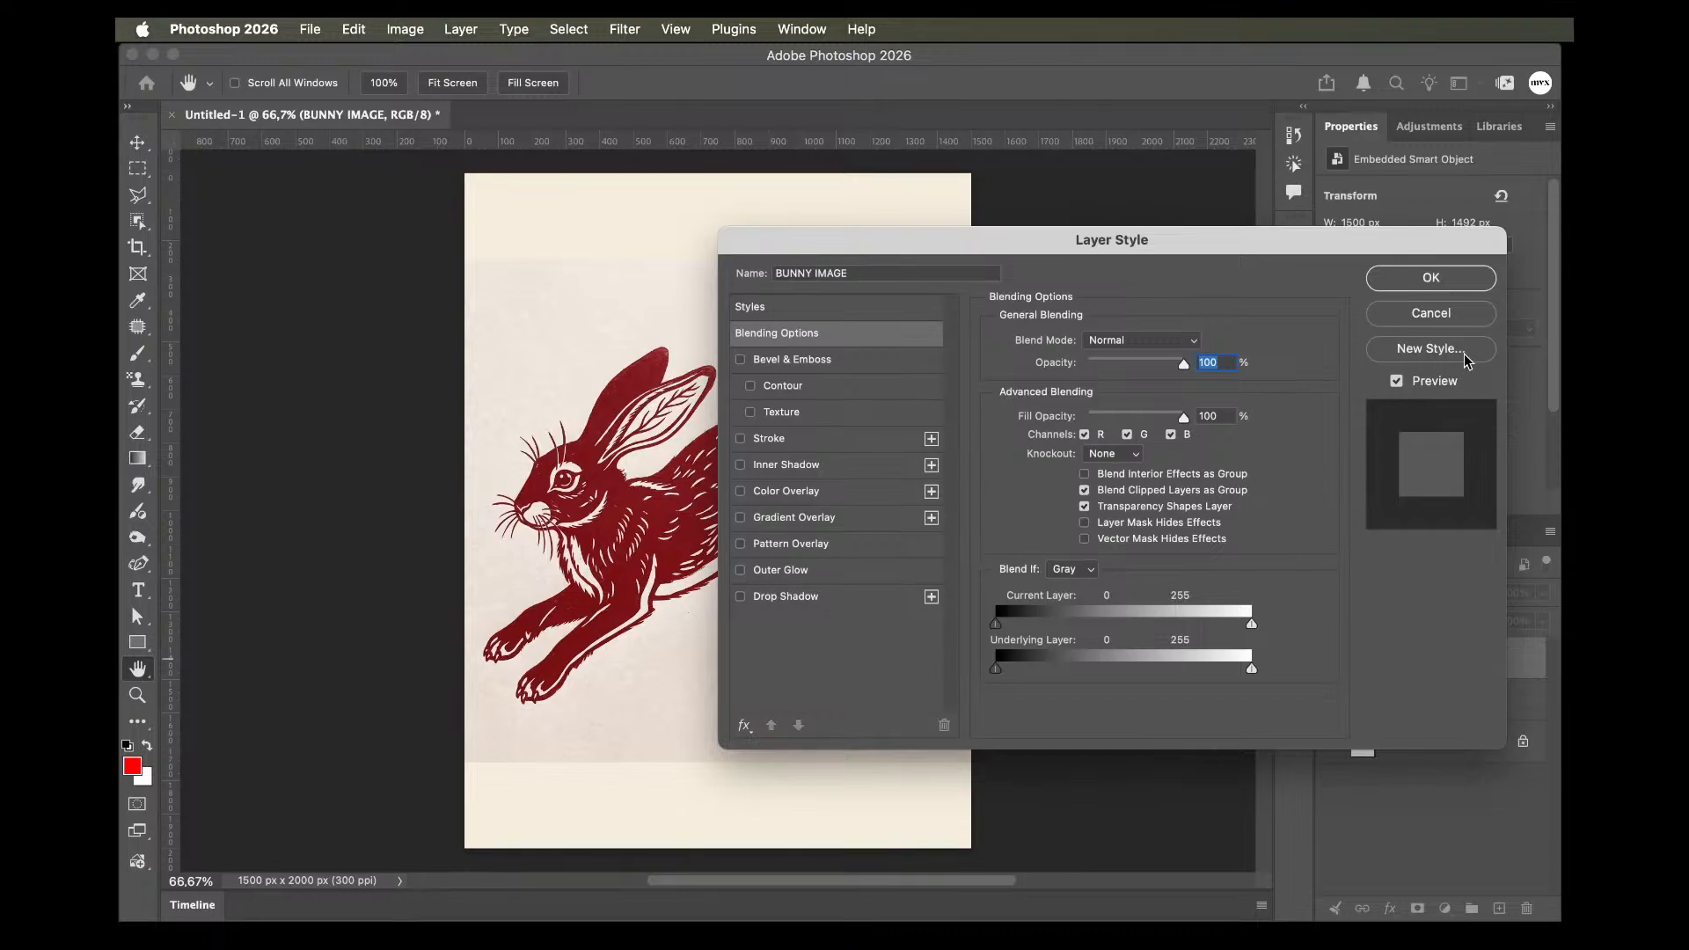
pyautogui.click(1454, 313)
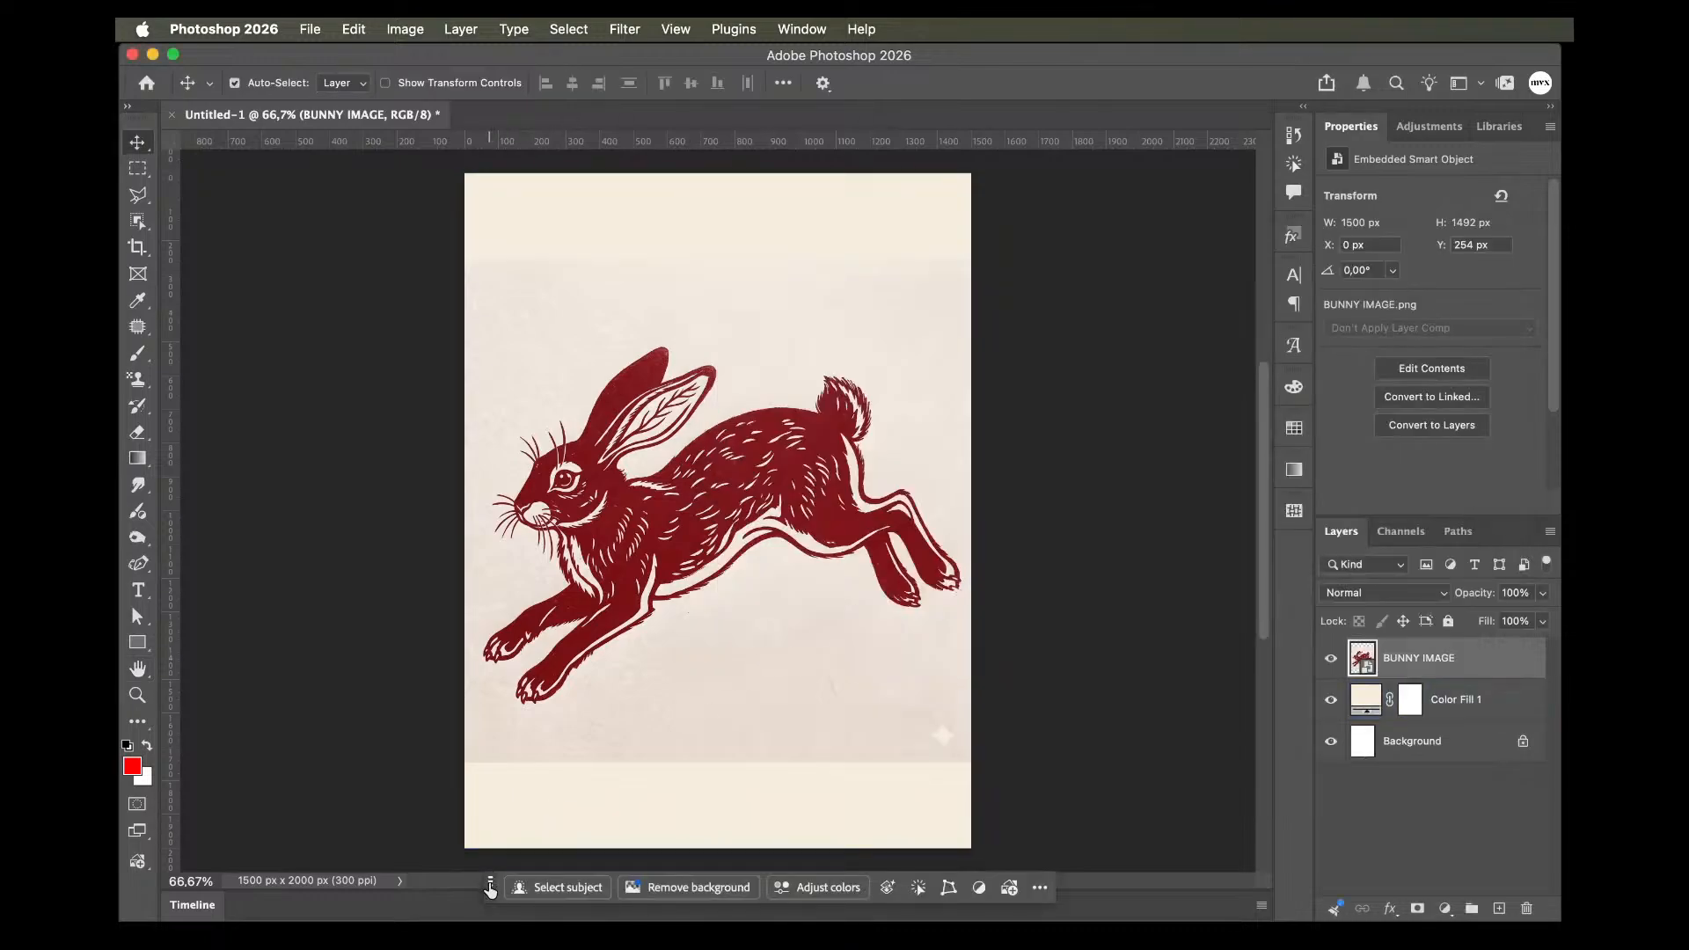
pyautogui.moveTo(454, 816); pyautogui.dragTo(428, 820)
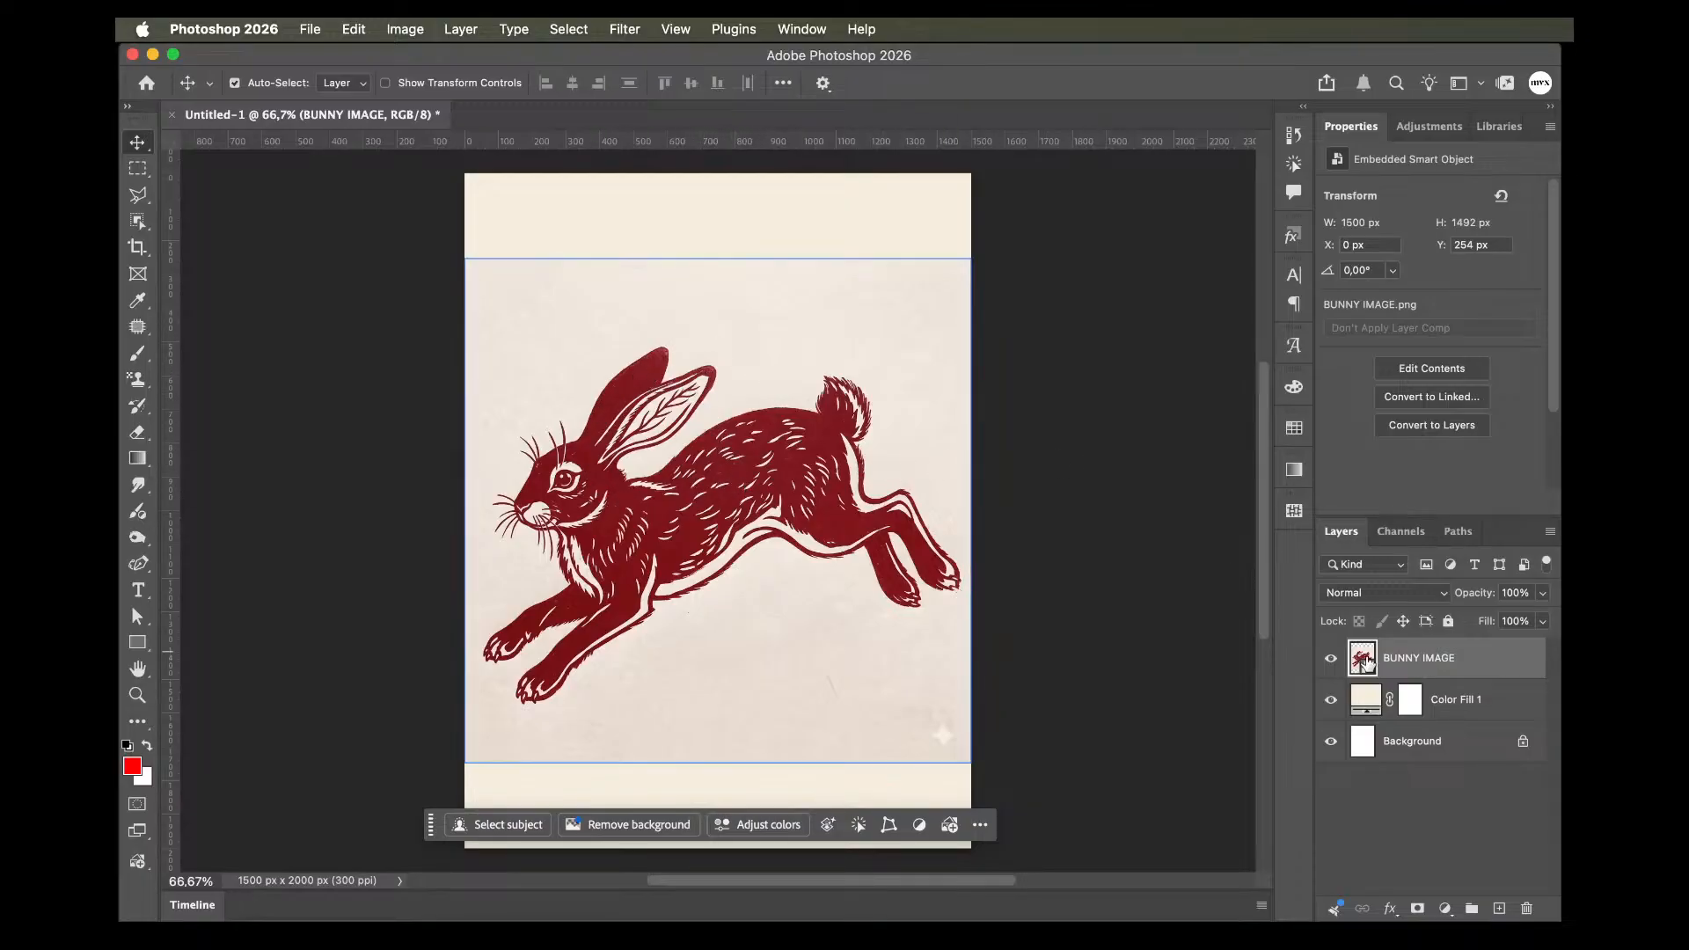
# Hide the bunny image's light background by lowering the Current Layer white limit in Blend If, and convert the layer to a smart object.
pyautogui.doubleClick(1517, 662)
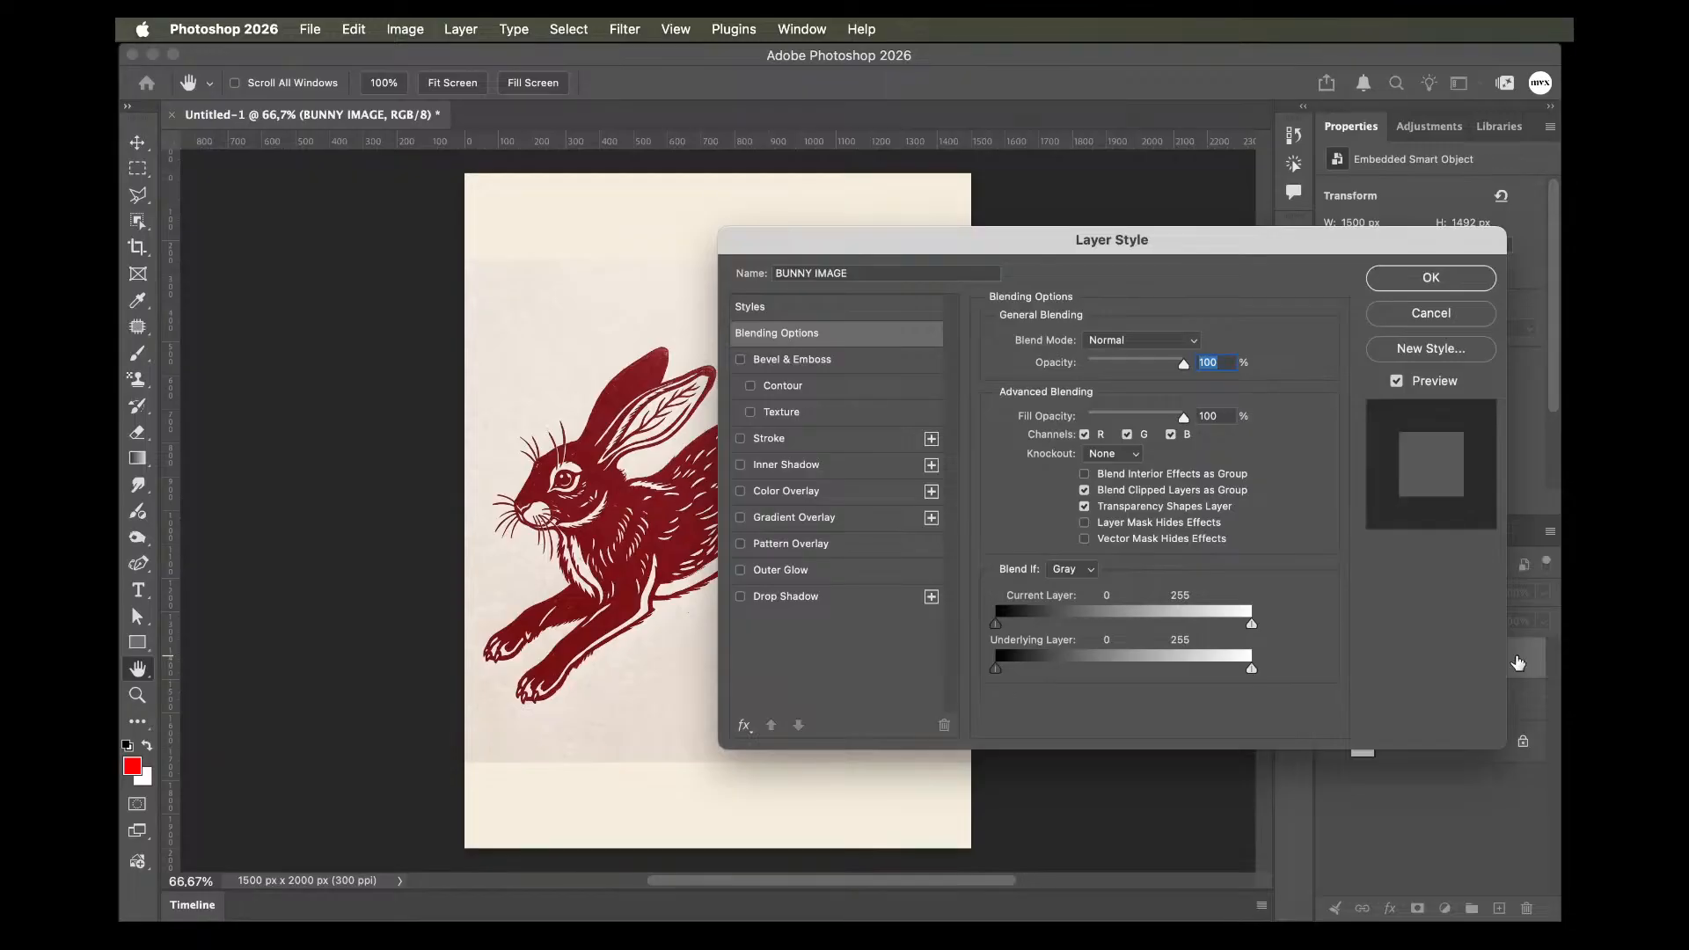
pyautogui.moveTo(1206, 246); pyautogui.dragTo(1099, 130)
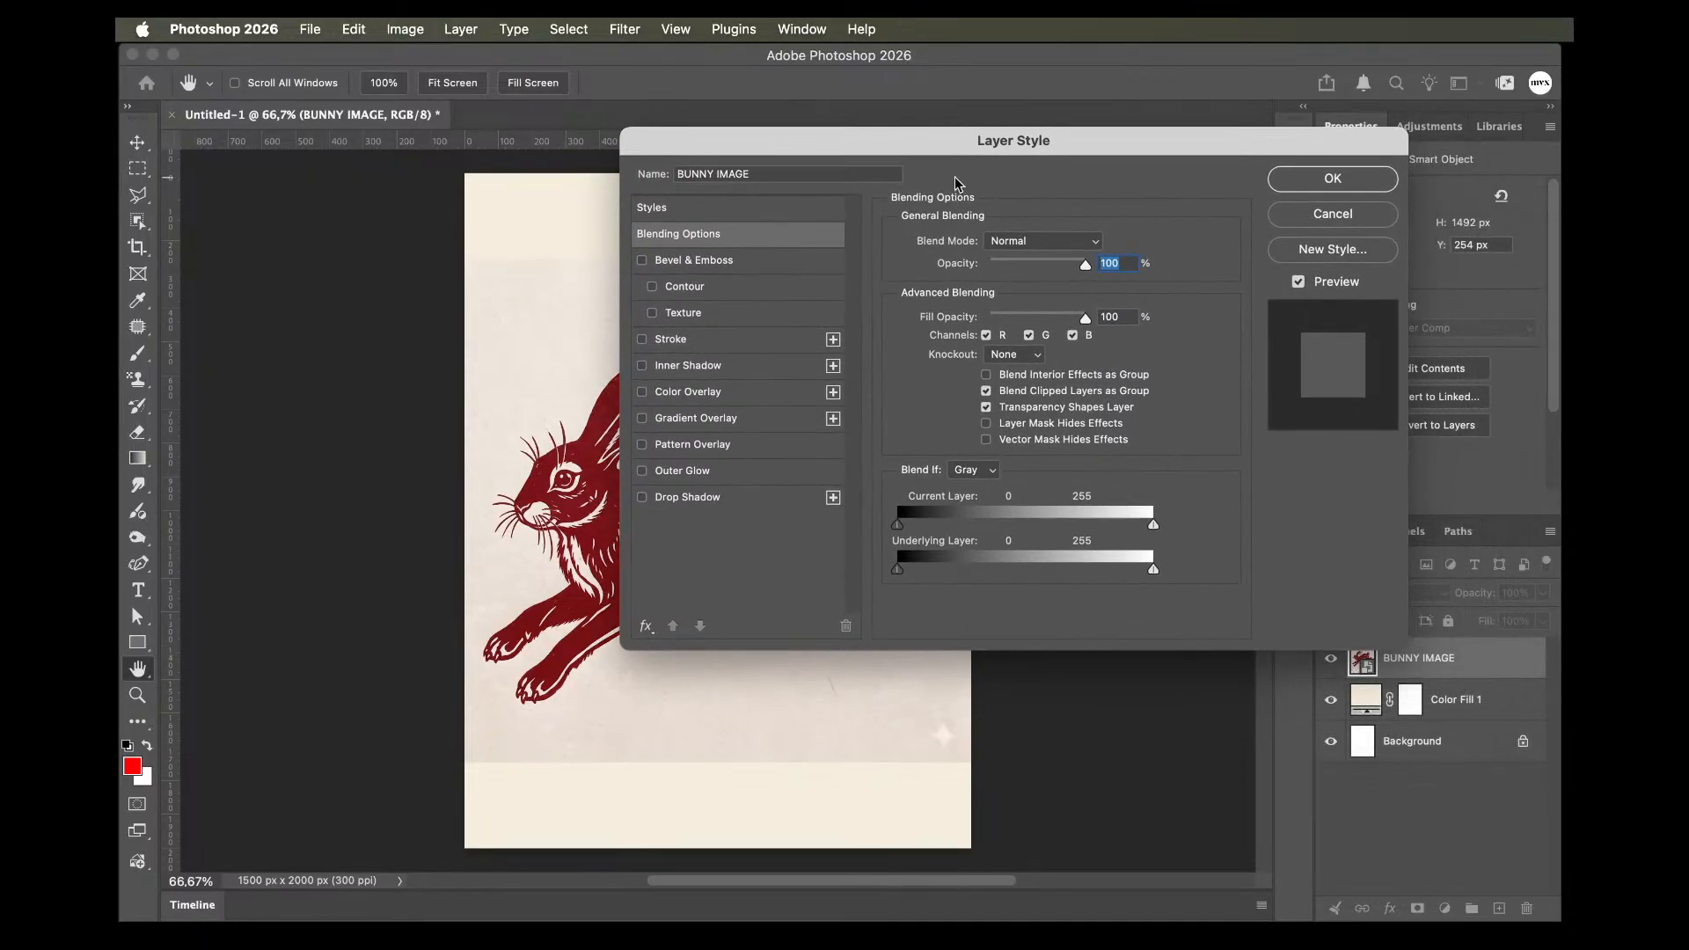
pyautogui.moveTo(932, 132); pyautogui.dragTo(1024, 121)
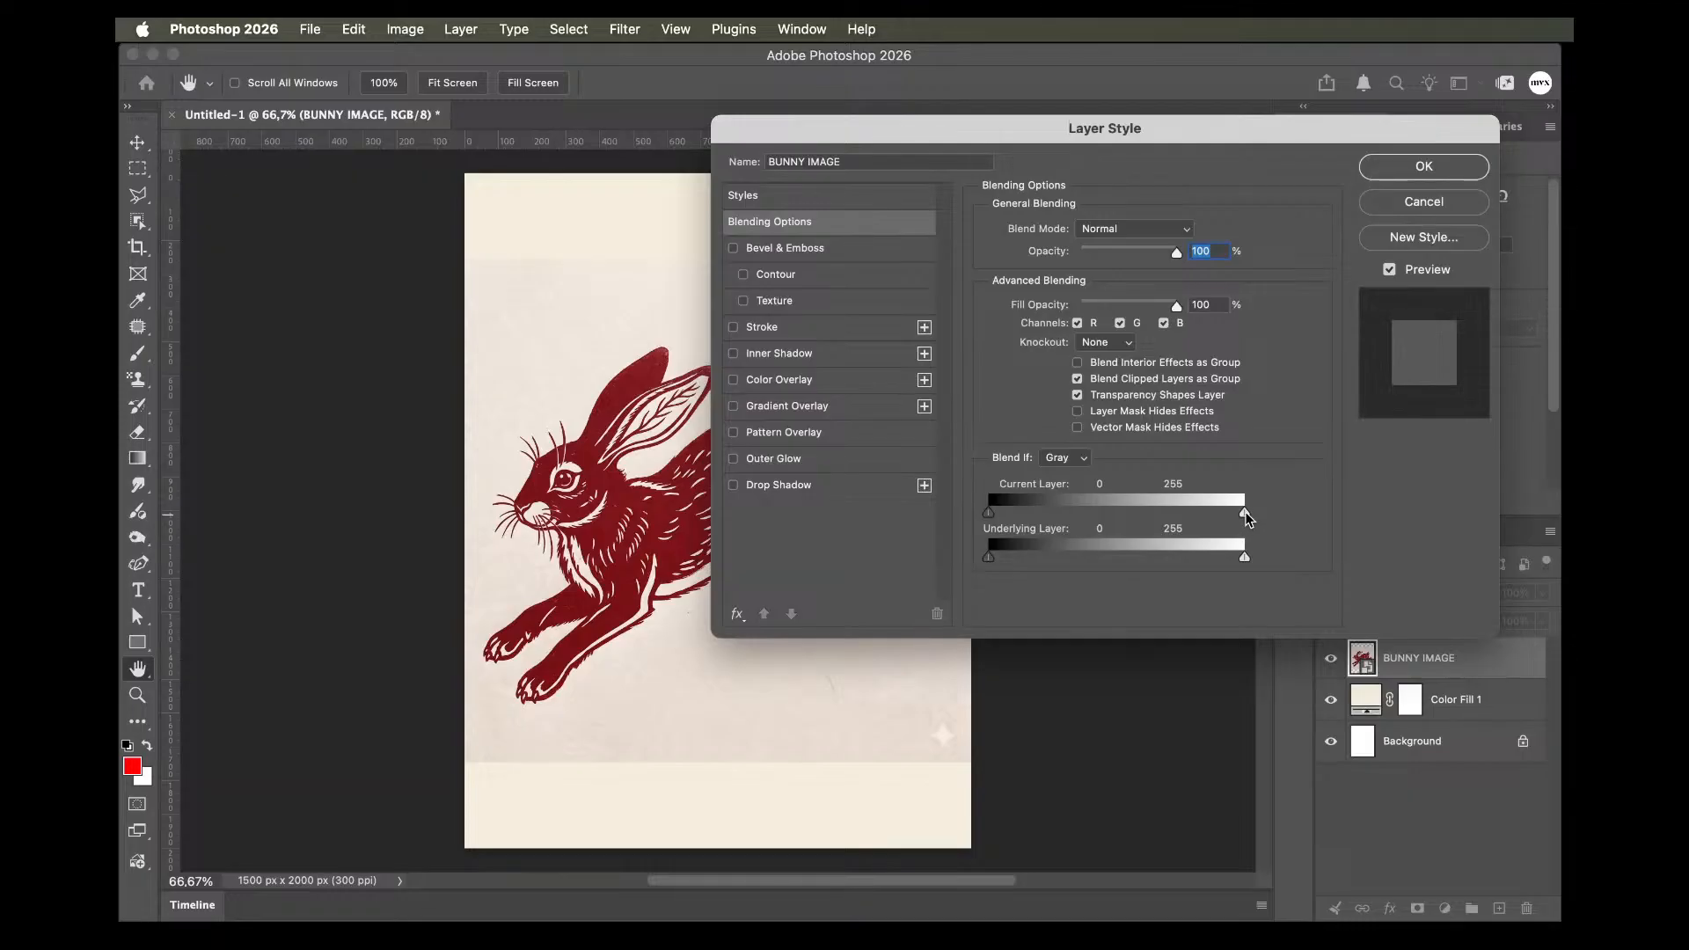
pyautogui.moveTo(1242, 514); pyautogui.dragTo(1199, 514)
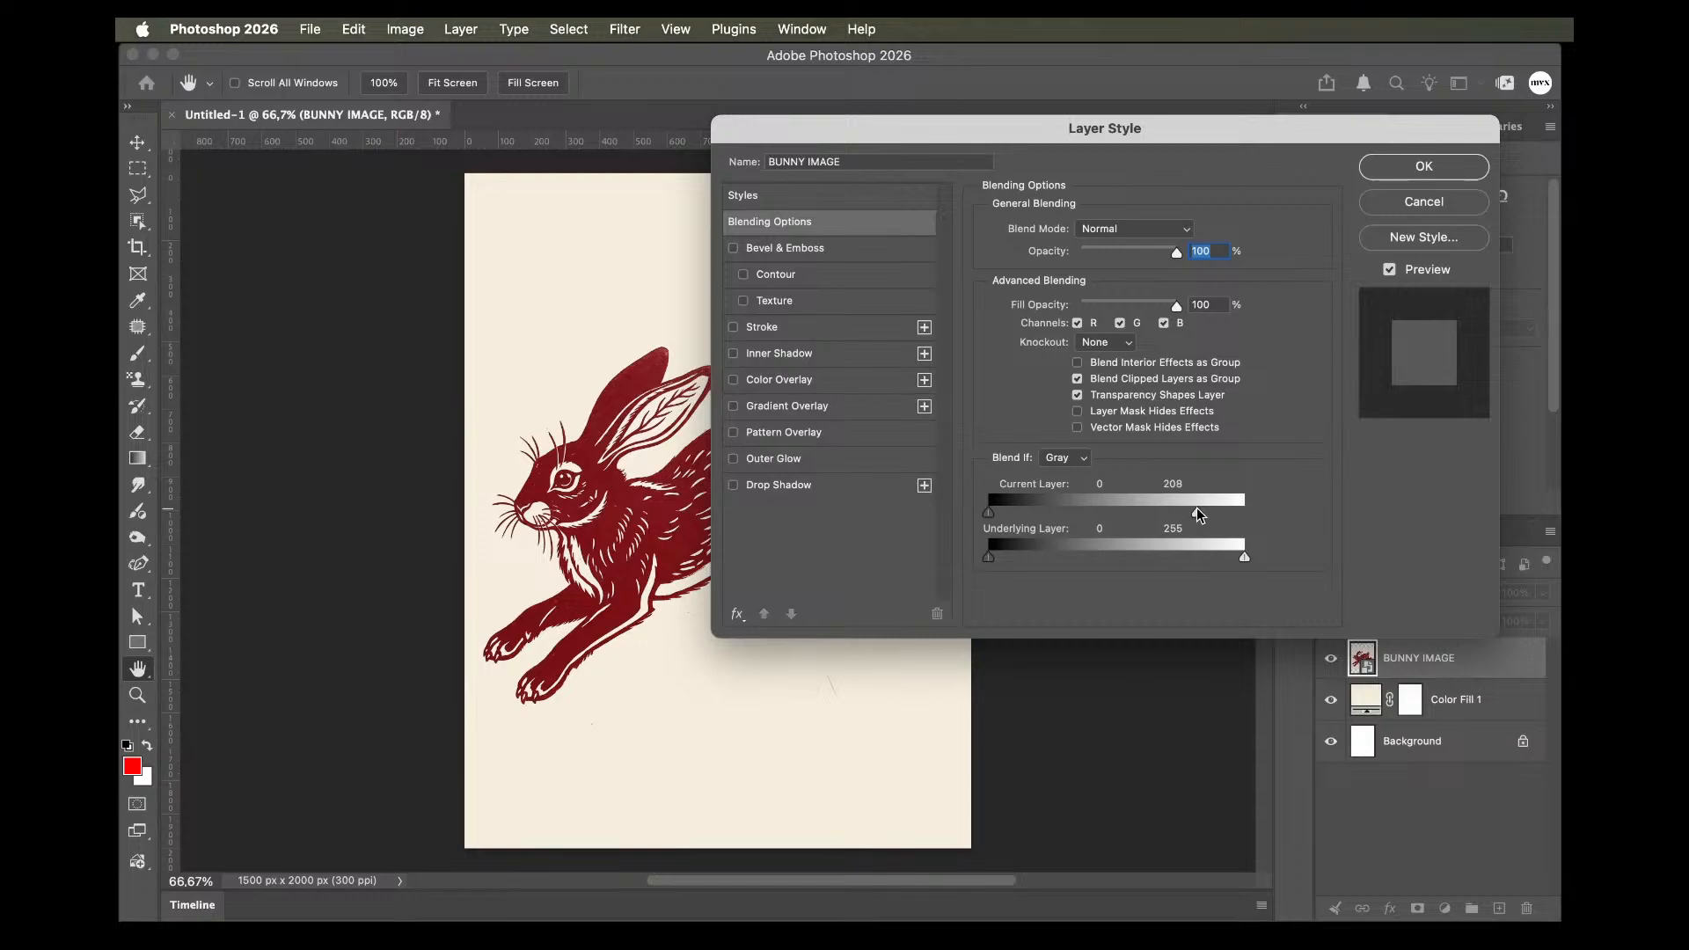
pyautogui.moveTo(1196, 508); pyautogui.dragTo(1161, 514)
pyautogui.moveTo(1159, 512); pyautogui.dragTo(1110, 514)
pyautogui.click(1400, 167)
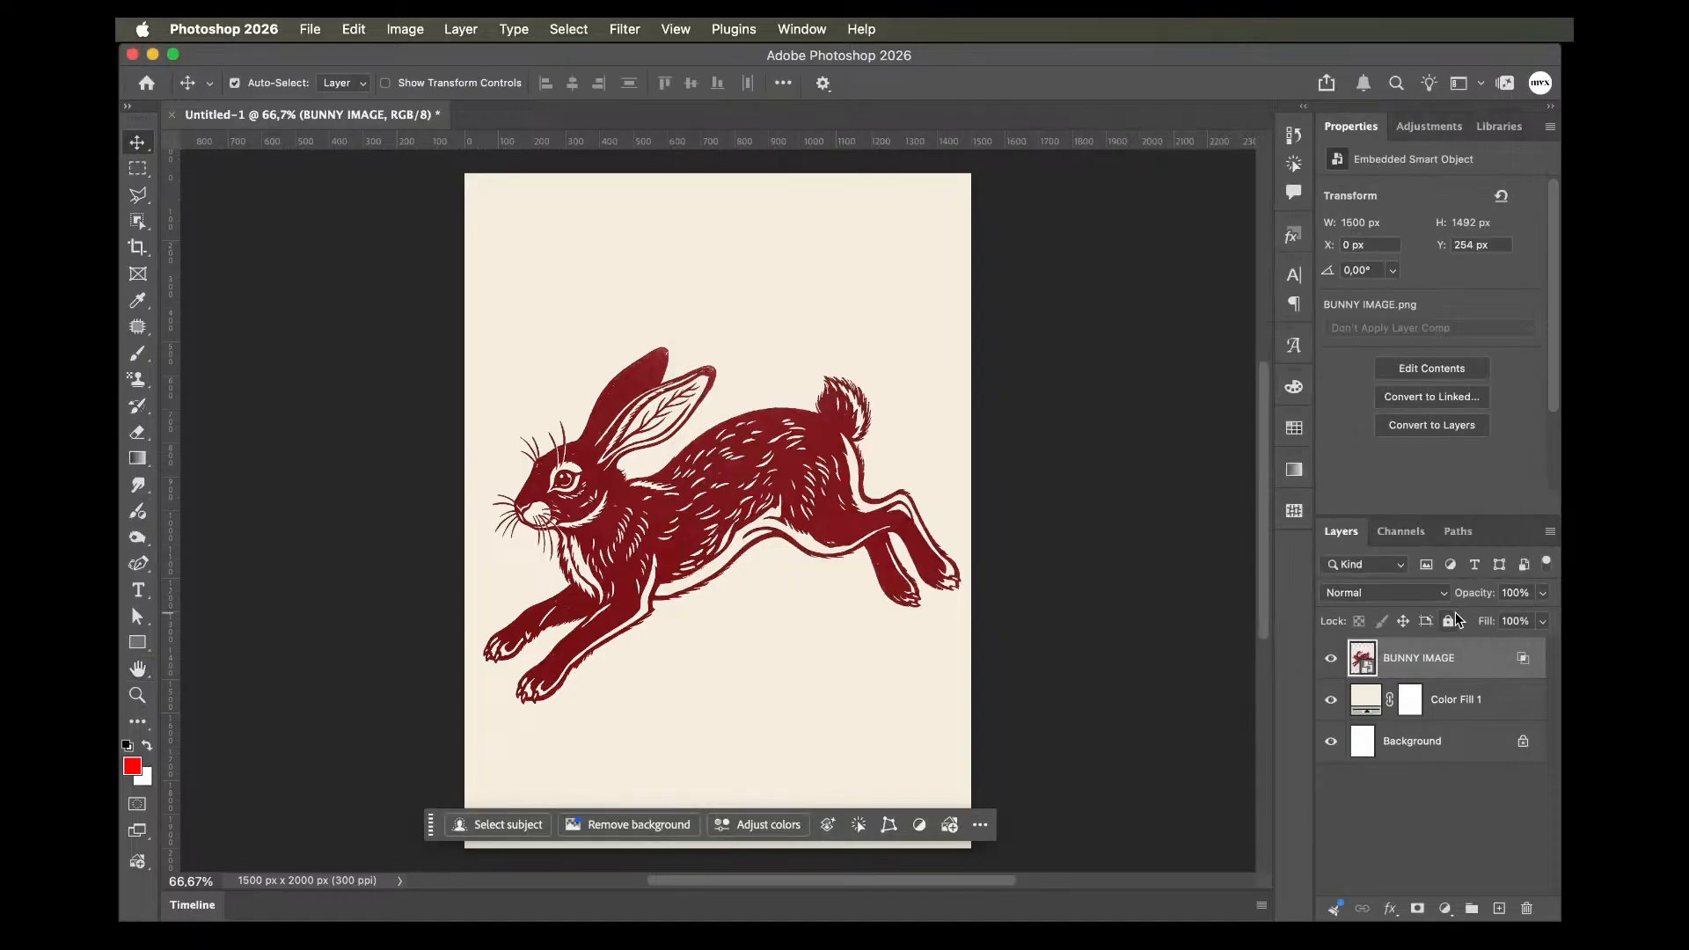
pyautogui.rightClick(1470, 656)
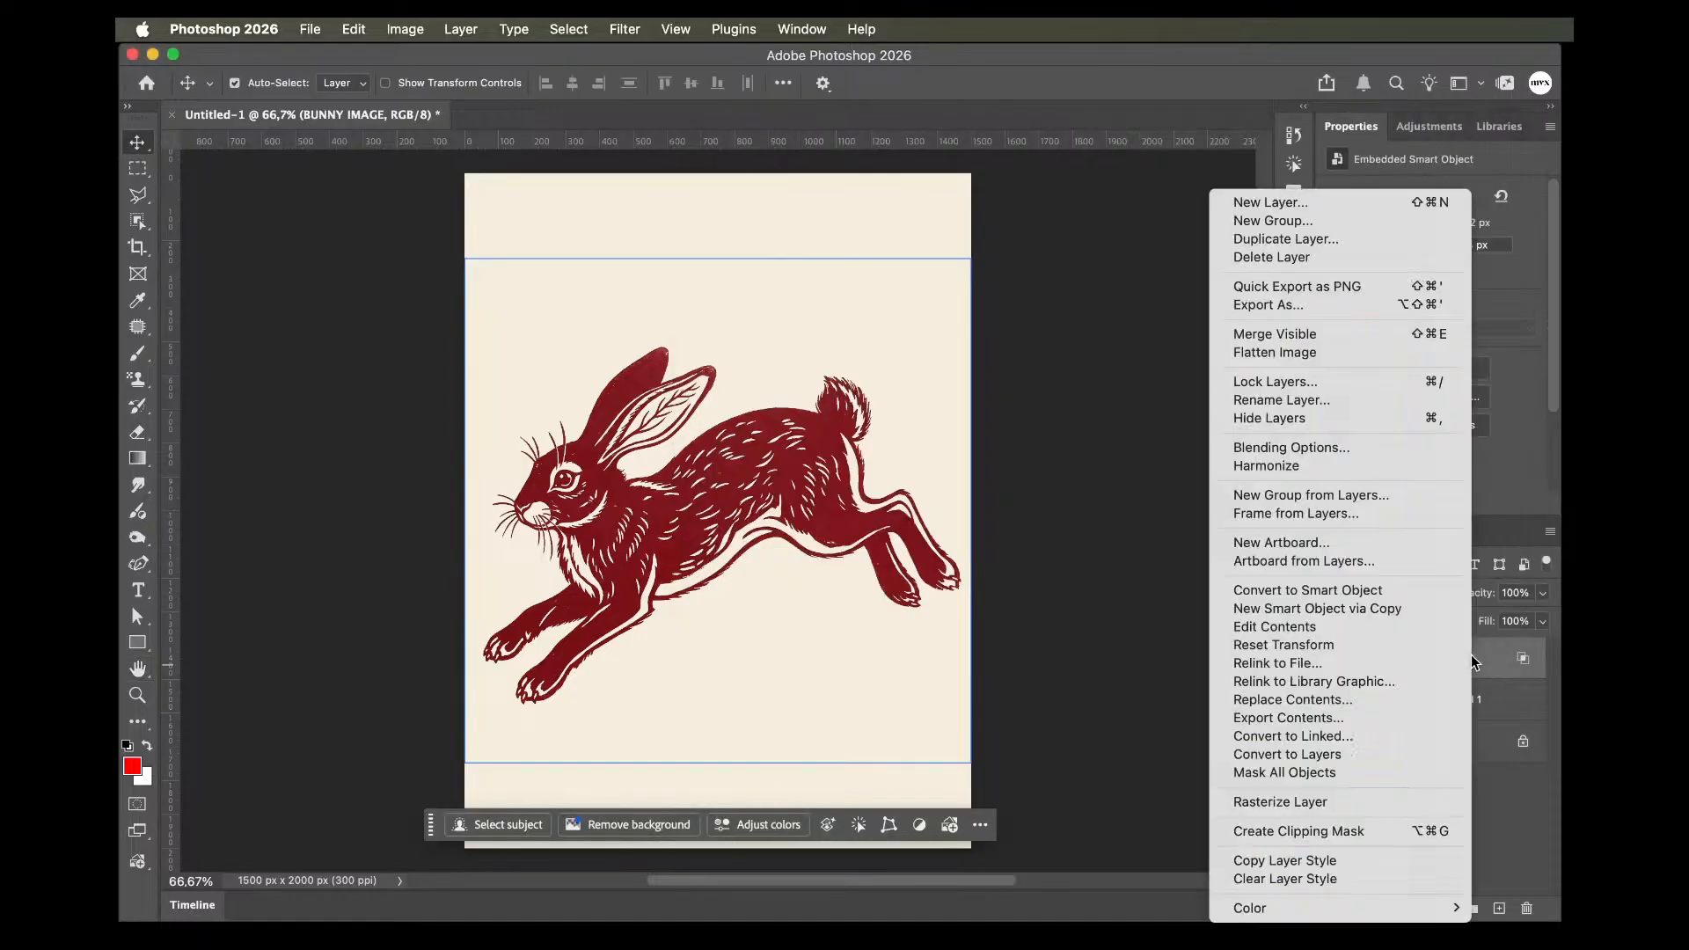
pyautogui.click(1377, 590)
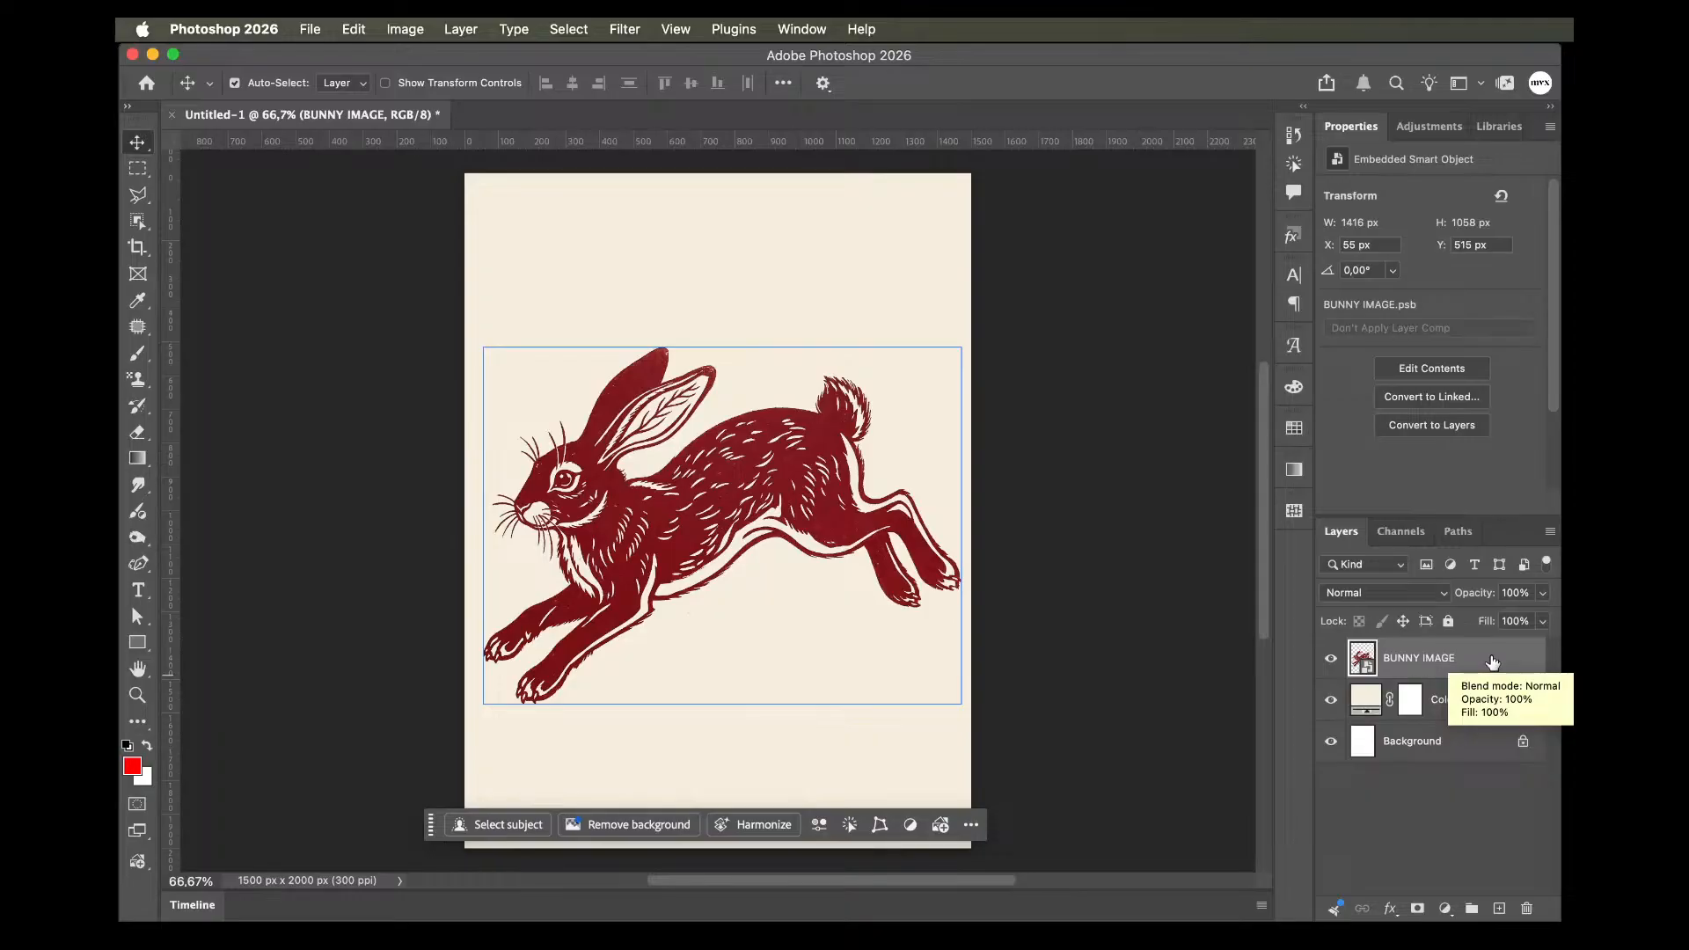
# Apply a Color Overlay in dark grey, #252525, to the BUNNY IMAGE layer.
pyautogui.doubleClick(1489, 656)
pyautogui.click(791, 380)
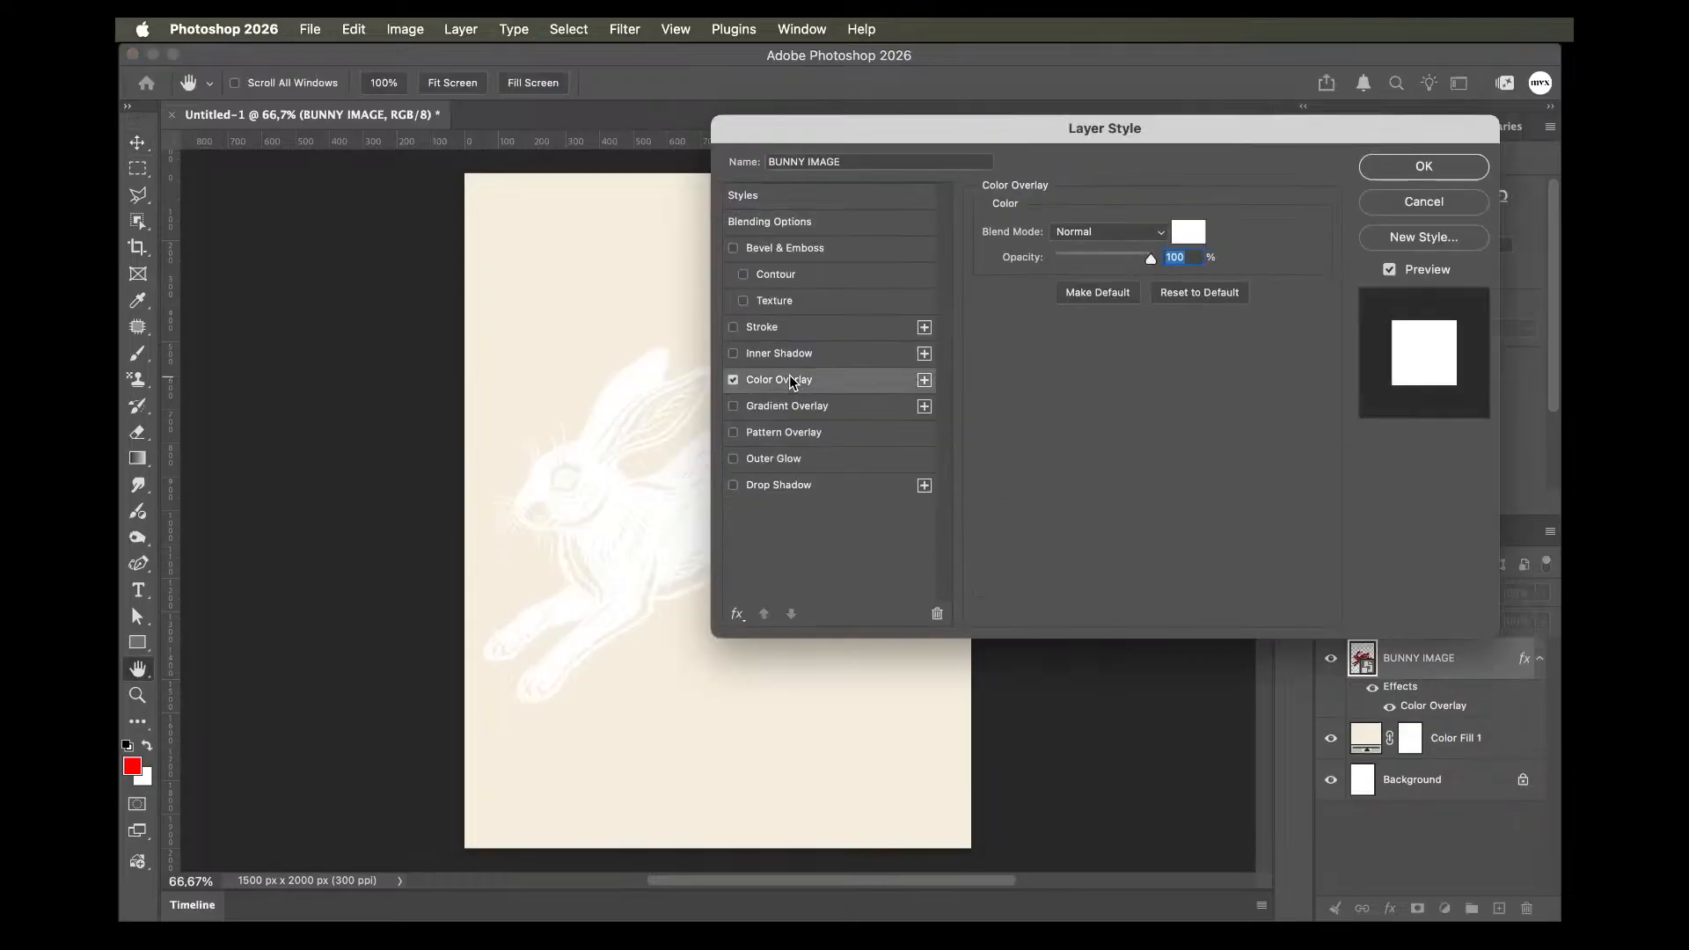
pyautogui.click(1195, 237)
pyautogui.moveTo(892, 710); pyautogui.dragTo(877, 741)
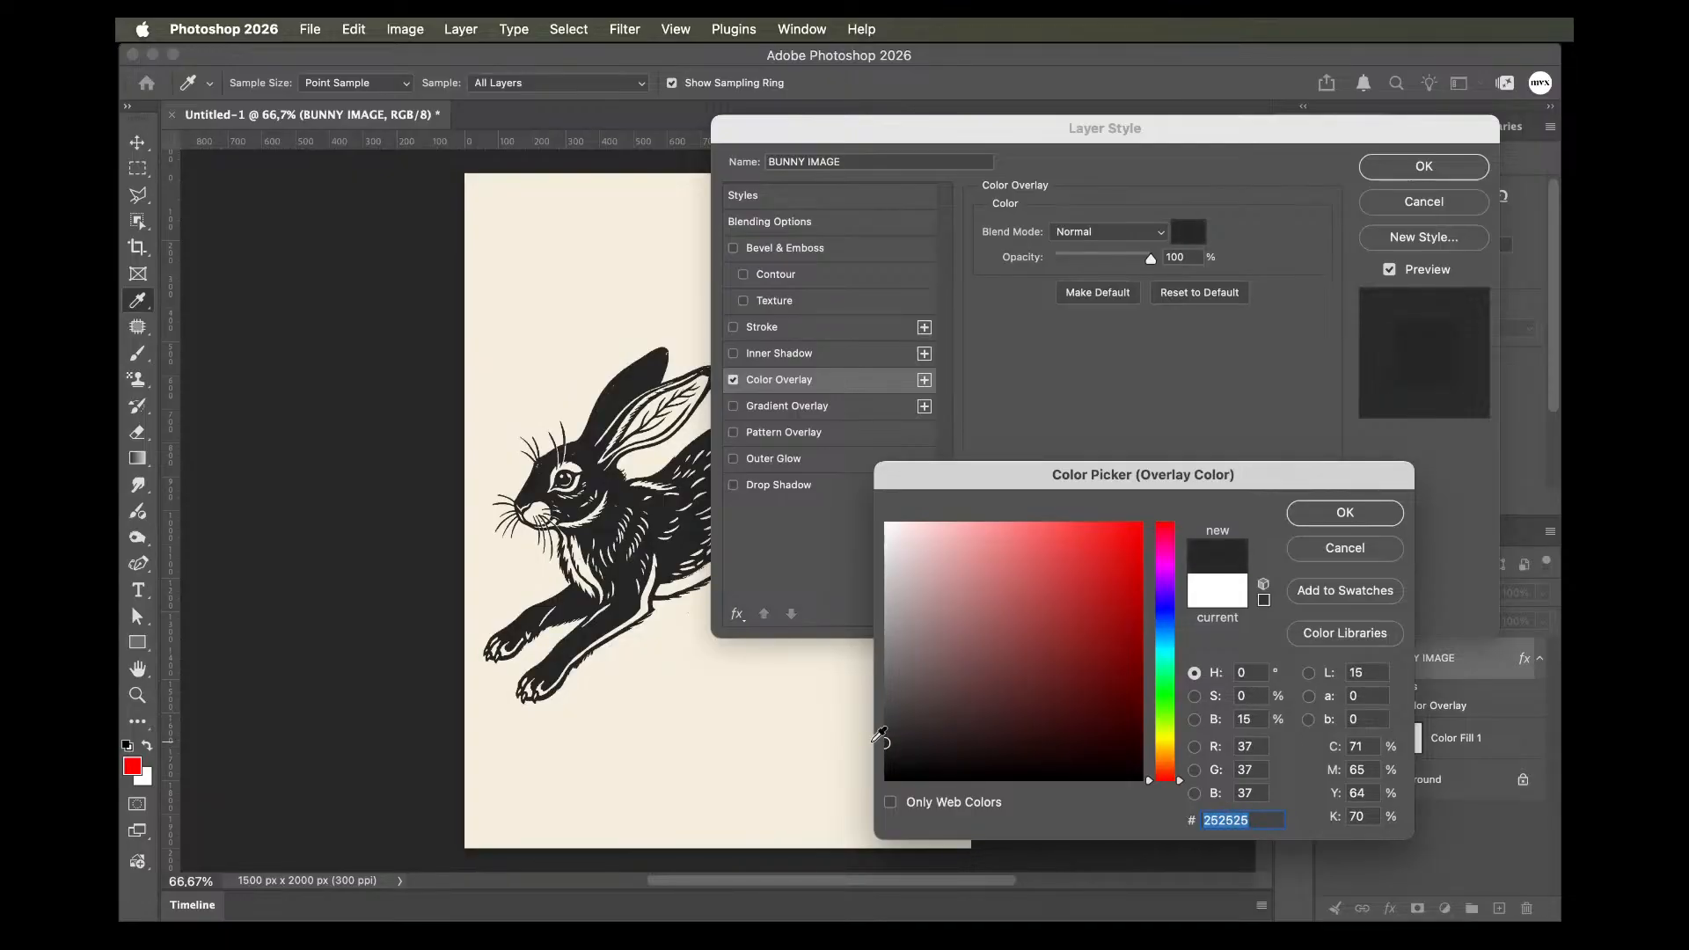
pyautogui.click(1334, 514)
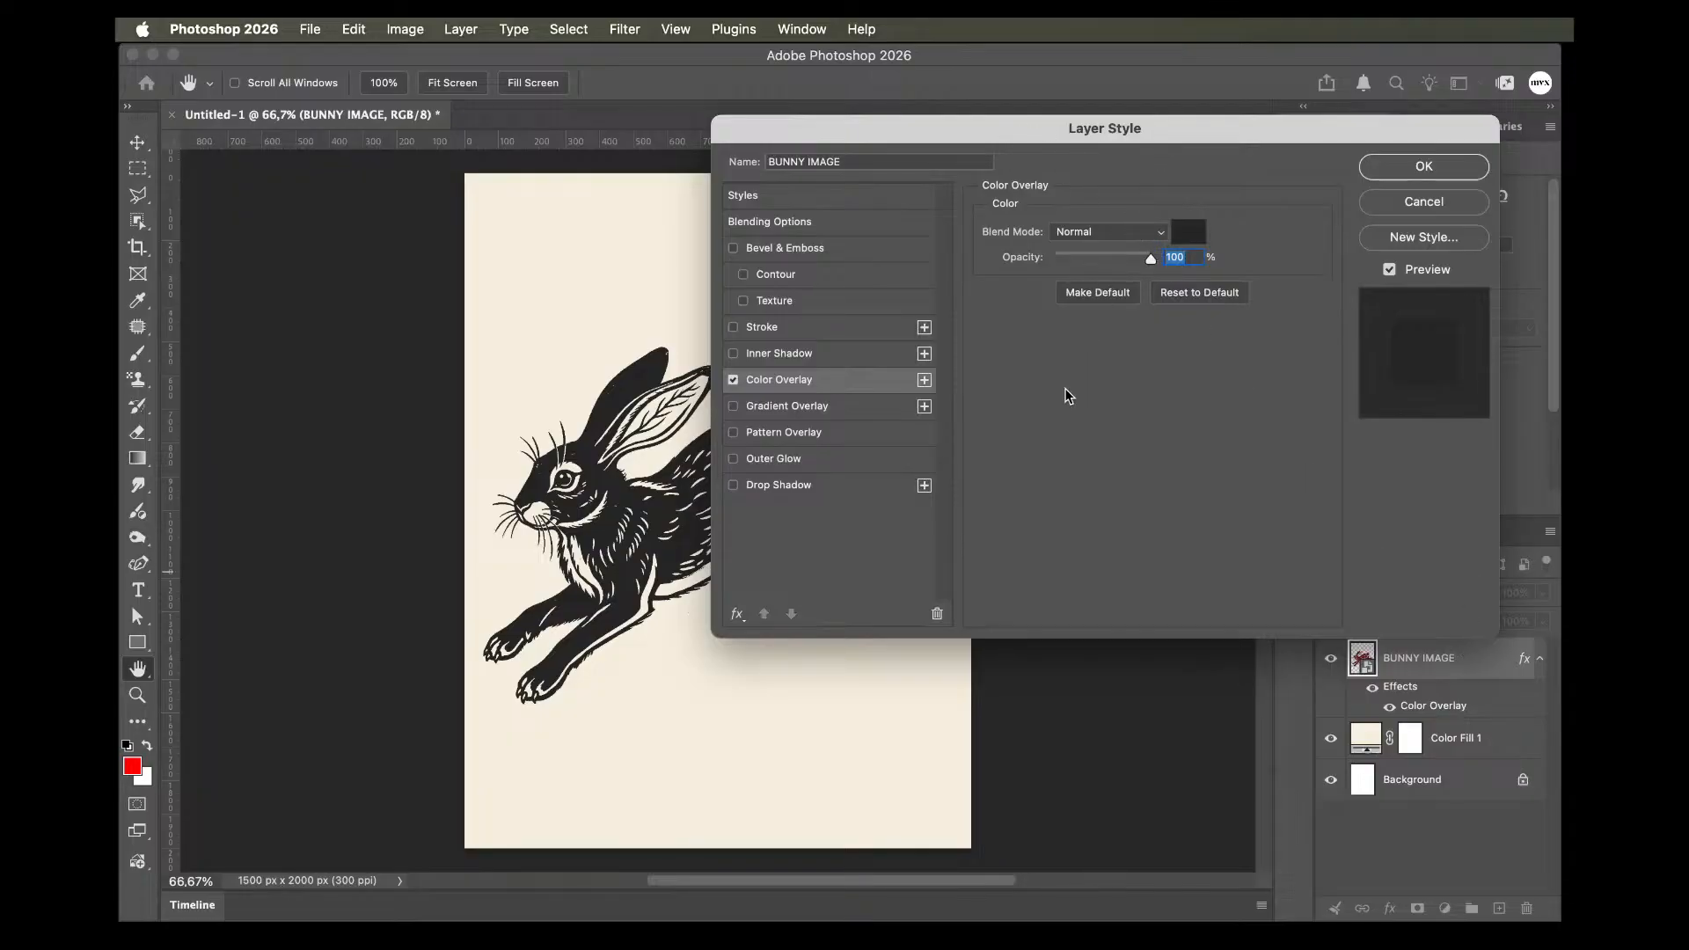
pyautogui.click(1404, 164)
# Scale the bunny to about 50%, rotate it by about 48°, and move it into the canvas's right half.
pyautogui.click(933, 389)
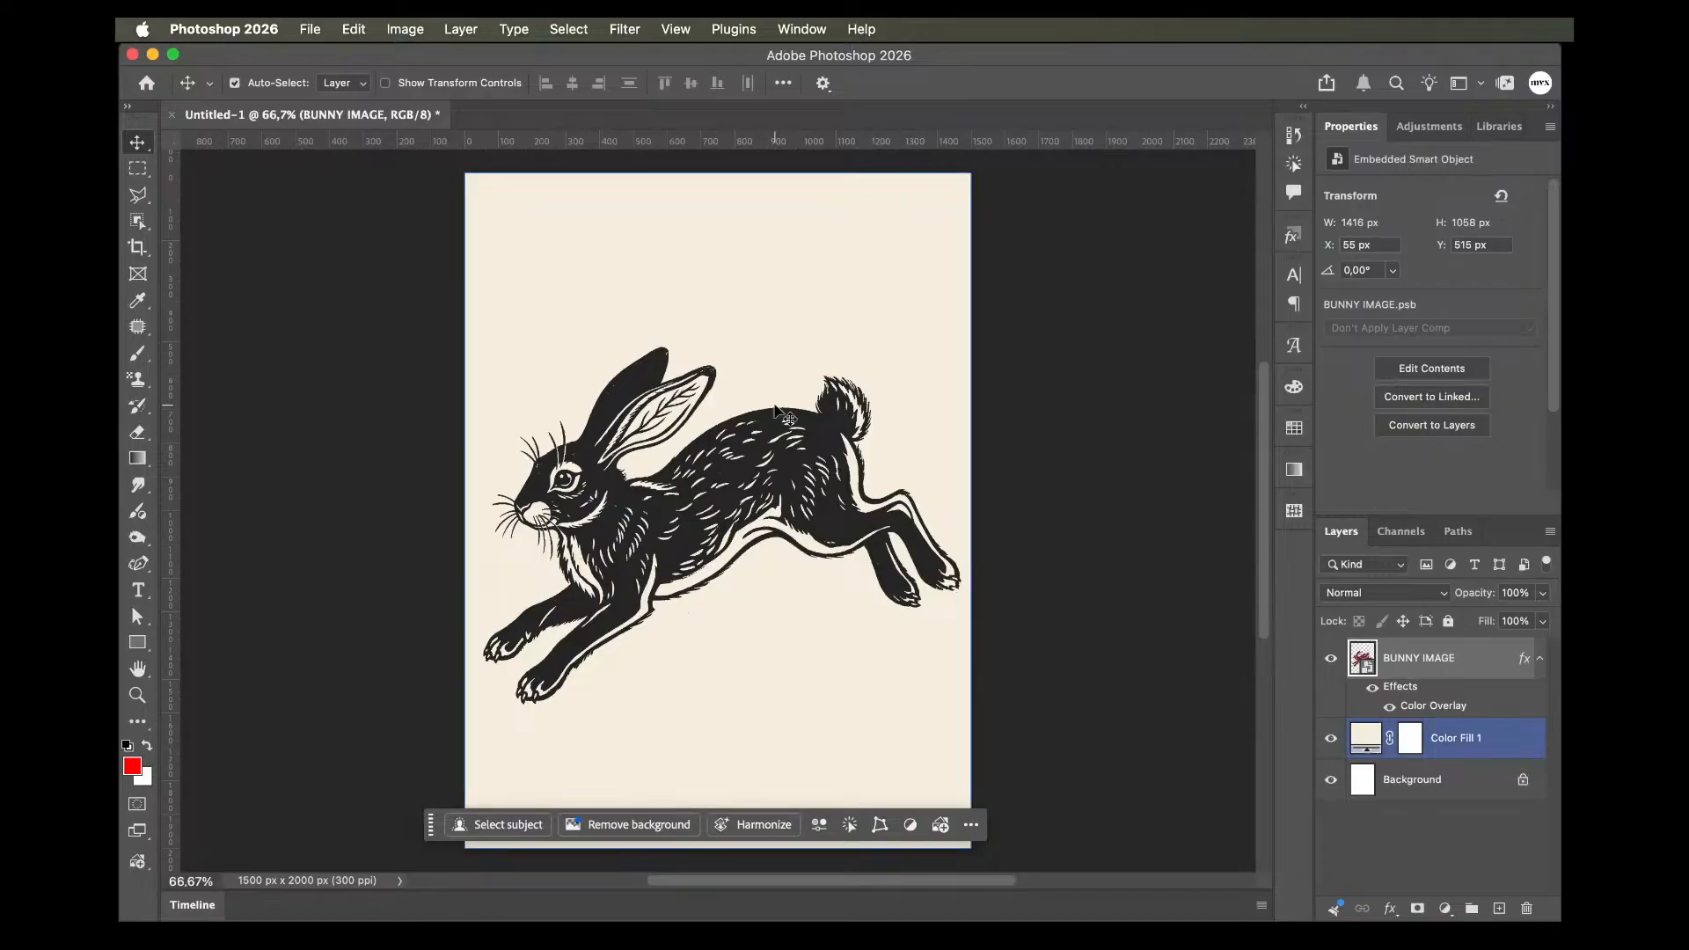
pyautogui.press('super+t')
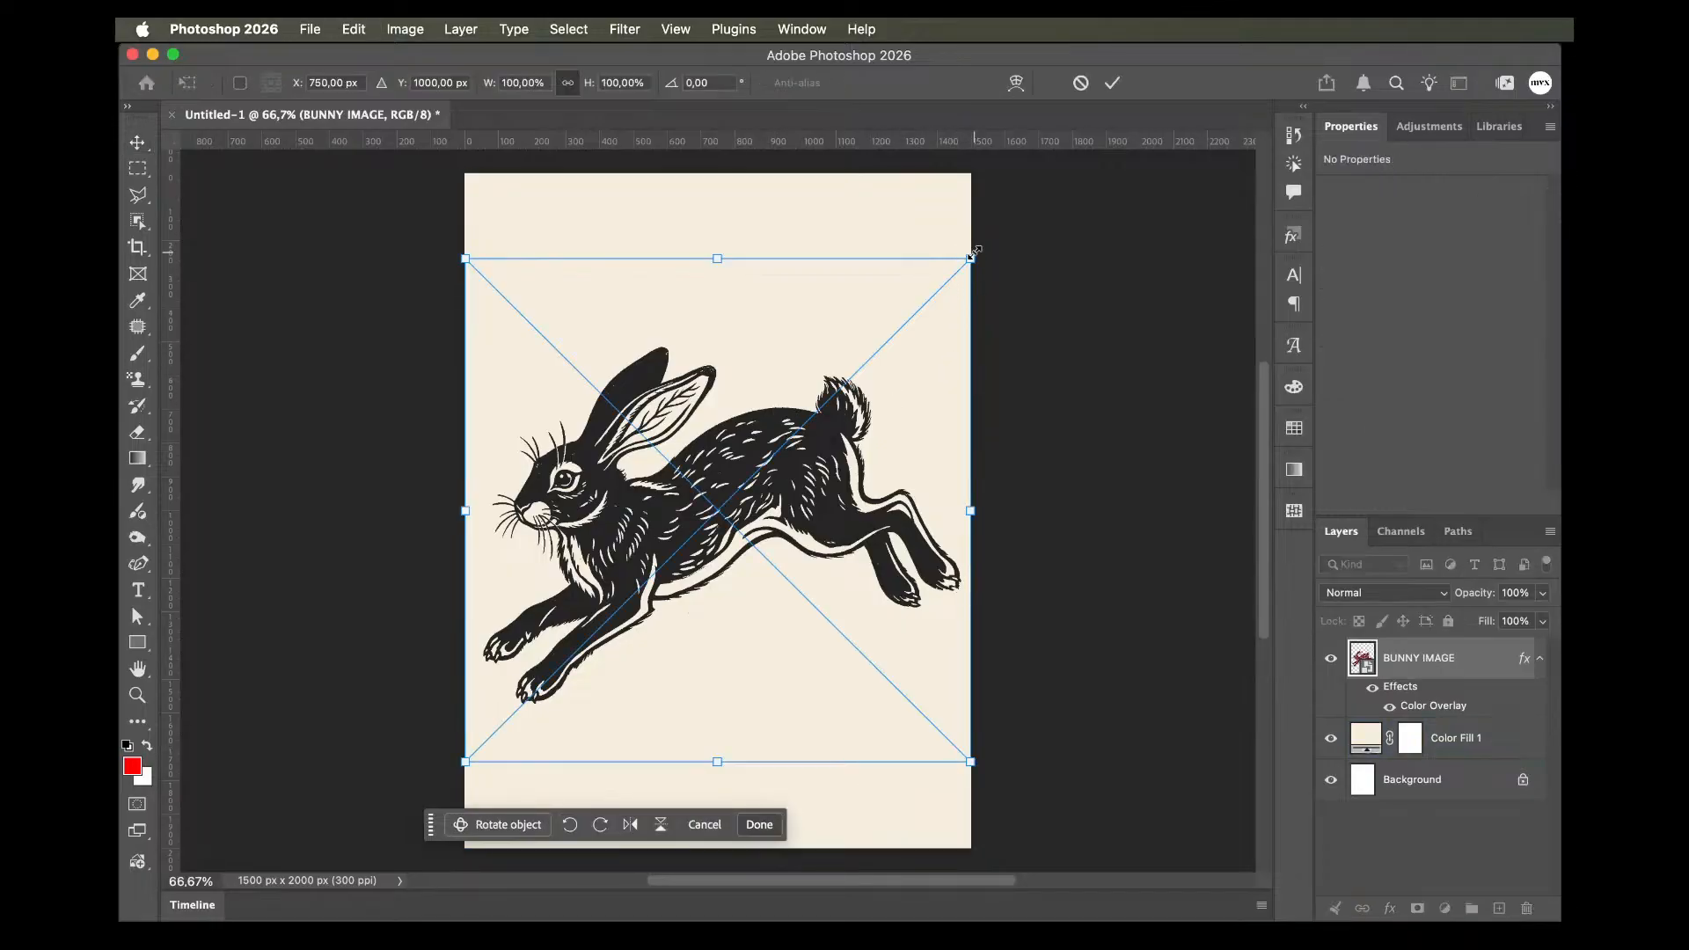
pyautogui.moveTo(972, 256); pyautogui.dragTo(906, 523)
pyautogui.moveTo(734, 517); pyautogui.dragTo(859, 447)
pyautogui.press('Return')
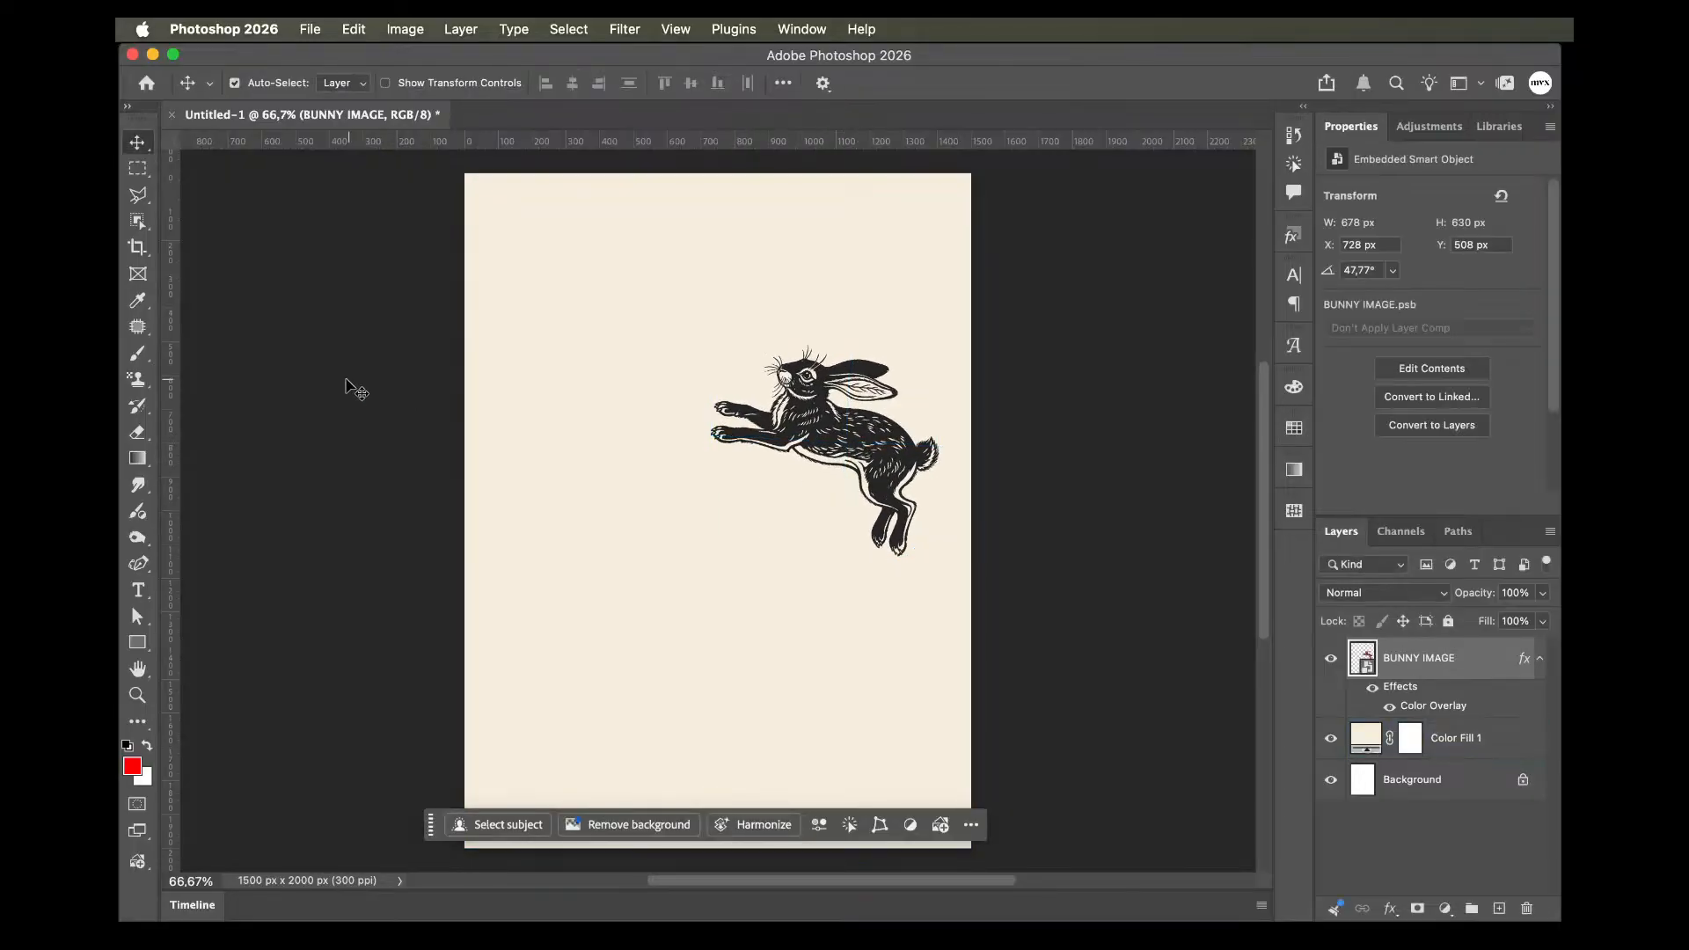
# Add a vertical guide at the canvas centre and position the bunny just right of it, at about X 770, Y 498 px.
pyautogui.click(352, 387)
pyautogui.moveTo(170, 387); pyautogui.dragTo(717, 369)
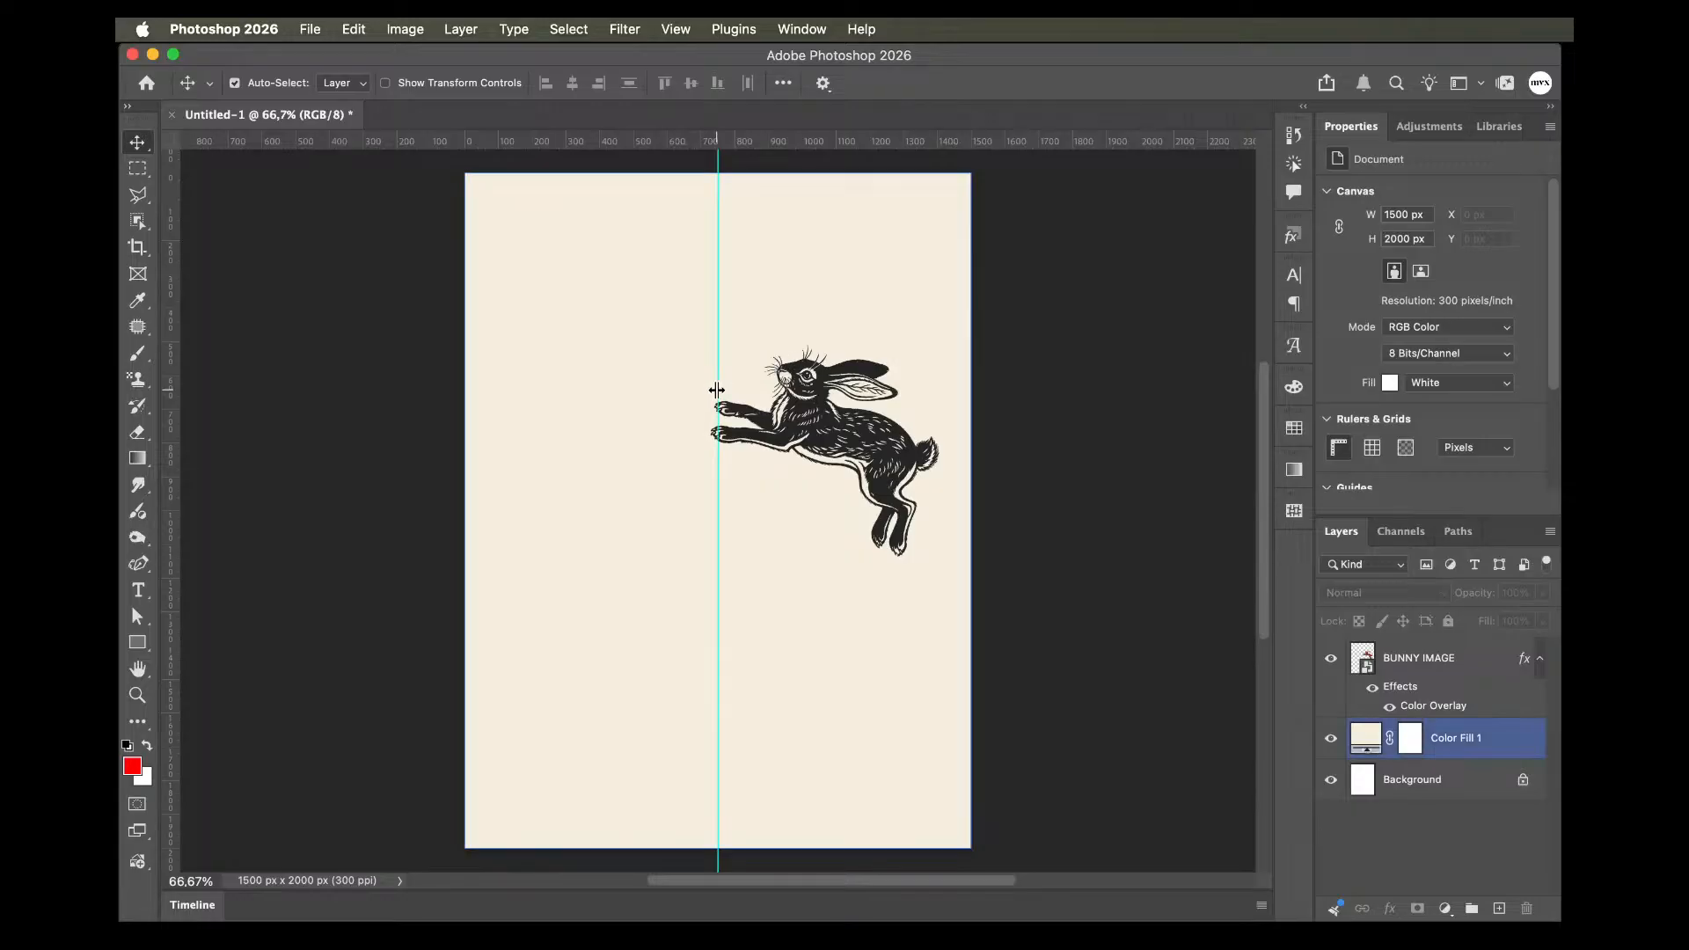
pyautogui.moveTo(807, 399); pyautogui.dragTo(828, 372)
pyautogui.hotkey('shift', 'Down')
pyautogui.hotkey('shift', 'Down')
pyautogui.hotkey('shift', 'Right')
pyautogui.hotkey('shift', 'Right')
pyautogui.hotkey('shift', 'Down')
pyautogui.hotkey('shift', 'Down')
# Scale the bunny down to about 606 x 563 px and nudge it to X 802, Y 539 px.
pyautogui.press('super+t')
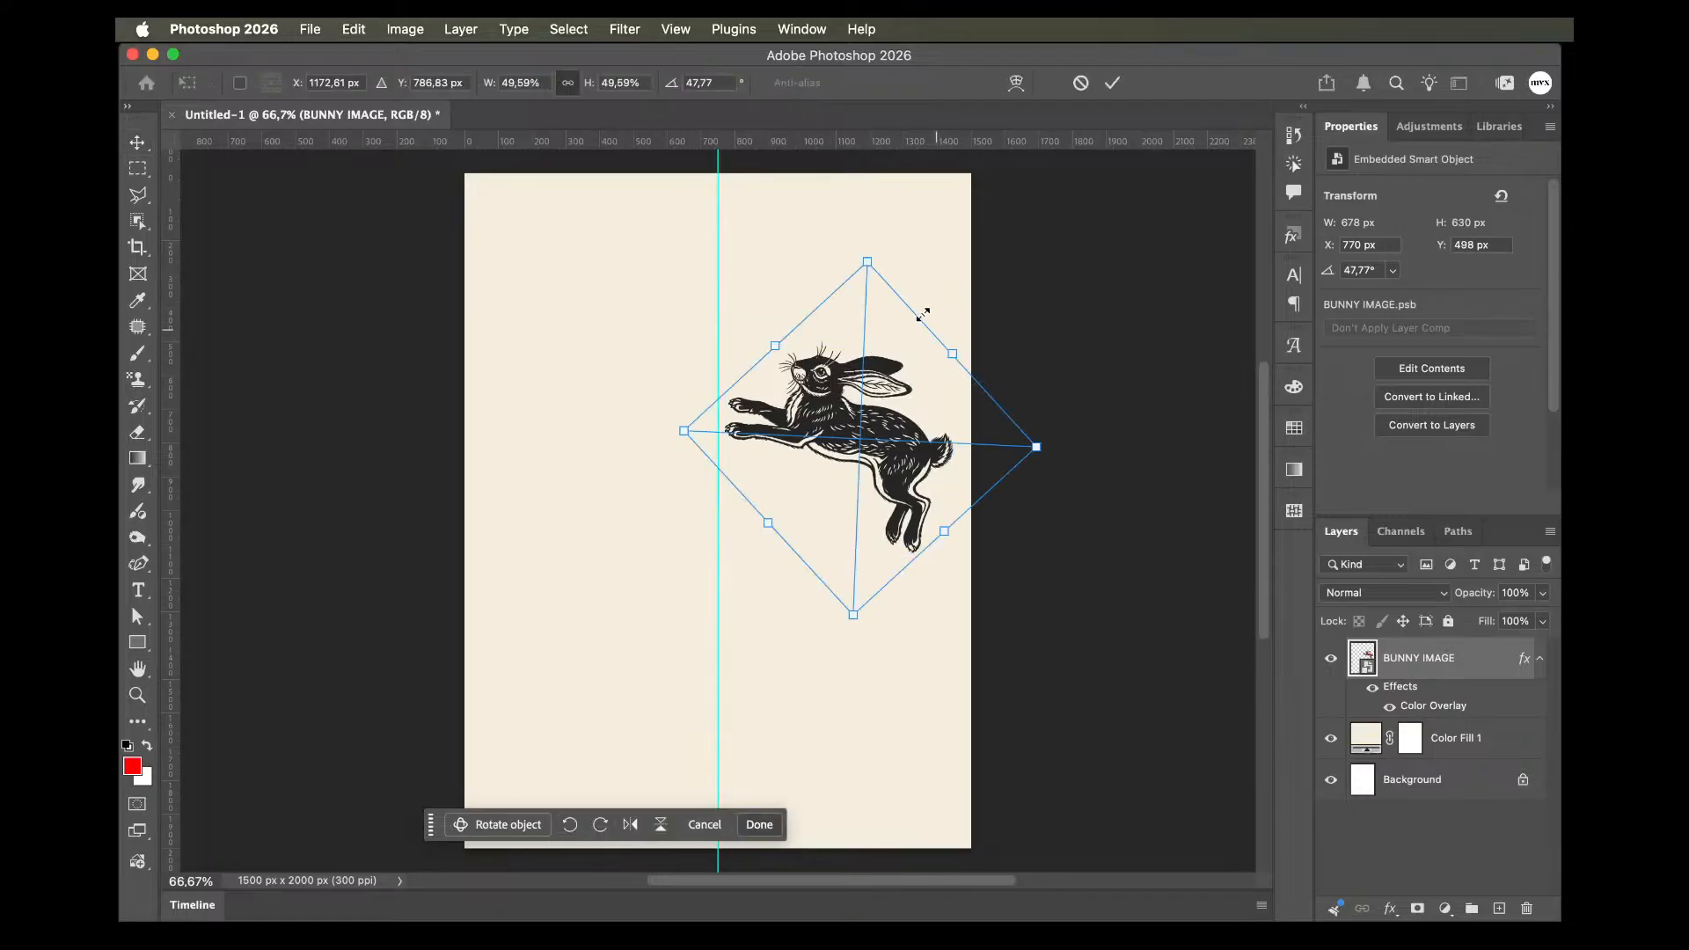
pyautogui.moveTo(871, 264); pyautogui.dragTo(873, 281)
pyautogui.press('Return')
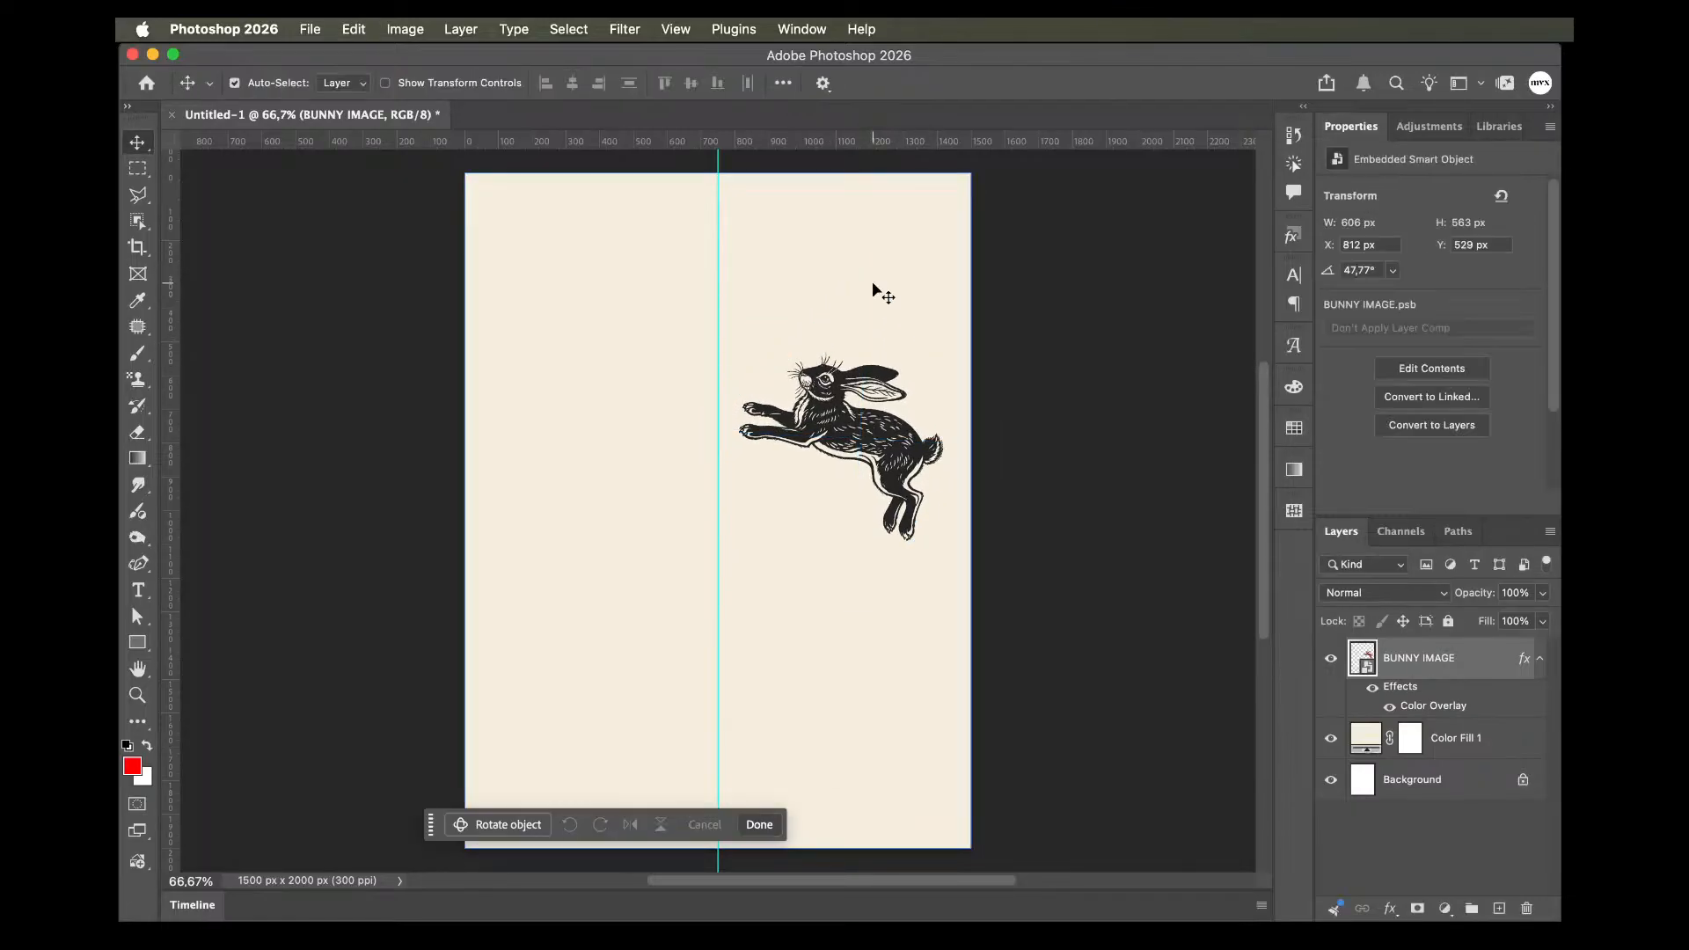
pyautogui.hotkey('shift', 'Left')
pyautogui.hotkey('shift', 'Down')
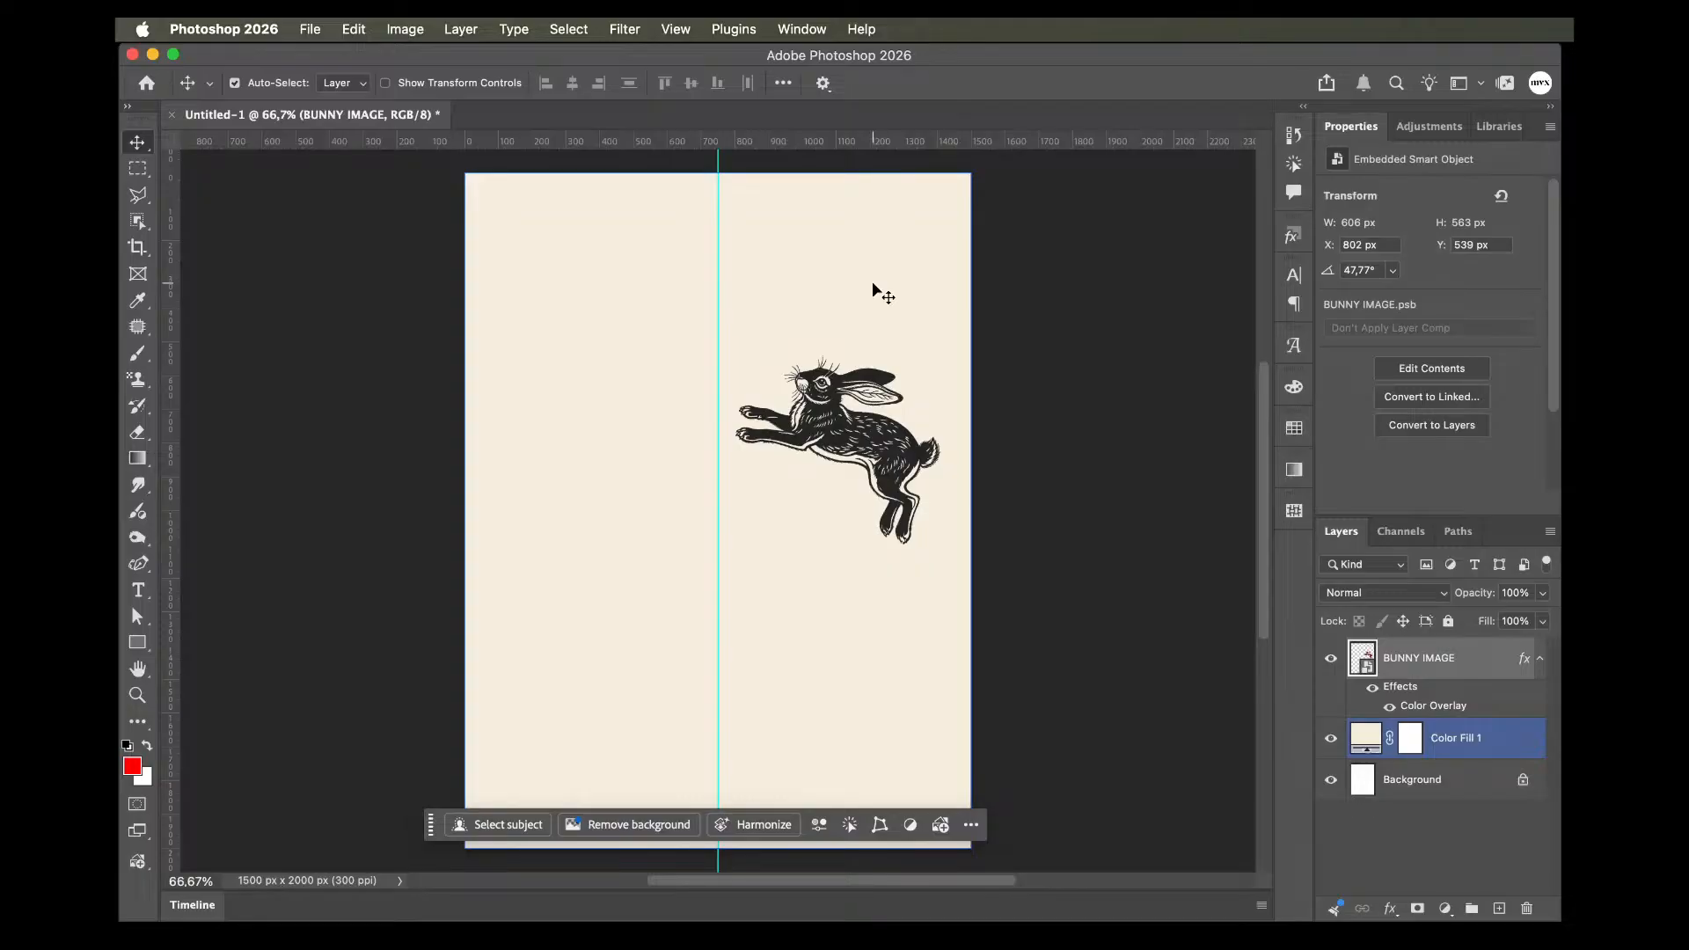
pyautogui.moveTo(827, 414); pyautogui.dragTo(827, 605)
pyautogui.click(828, 519)
pyautogui.click(832, 422)
pyautogui.moveTo(831, 422); pyautogui.dragTo(610, 342)
pyautogui.click(817, 403)
pyautogui.moveTo(818, 403); pyautogui.dragTo(595, 559)
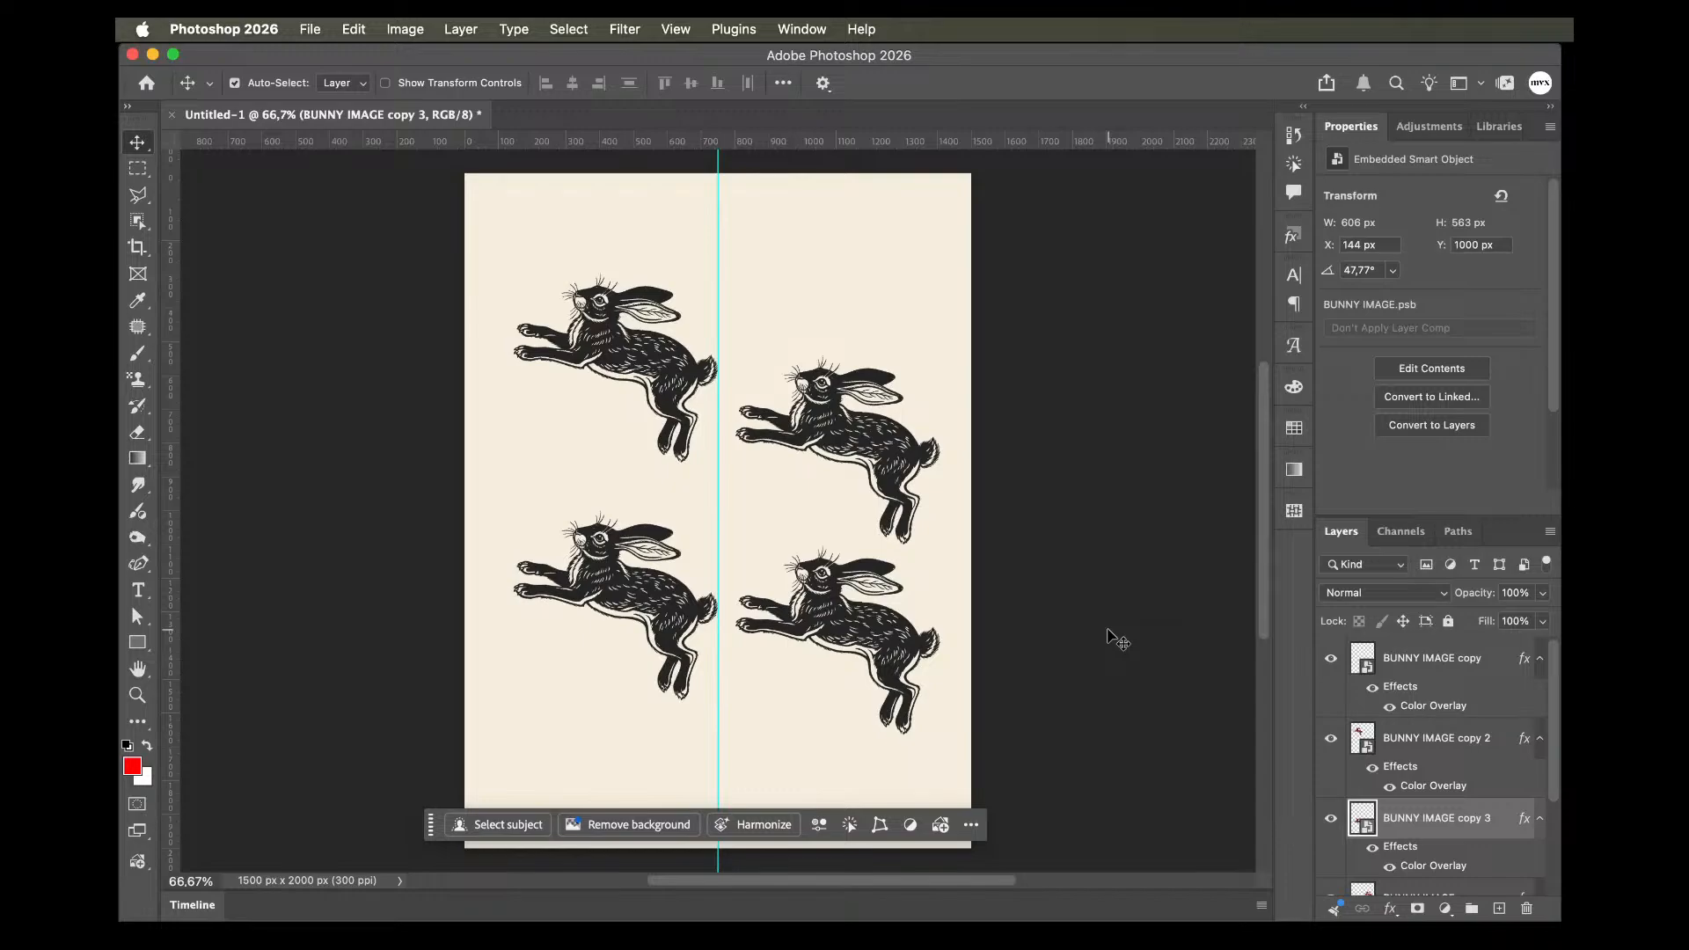
pyautogui.press('super+z')
pyautogui.press('super+z')
pyautogui.press('super+z')
# Duplicate the bunny straight below the original and flip the copy vertically so their hind feet face each other.
pyautogui.moveTo(874, 383); pyautogui.dragTo(873, 604)
pyautogui.press('super+t')
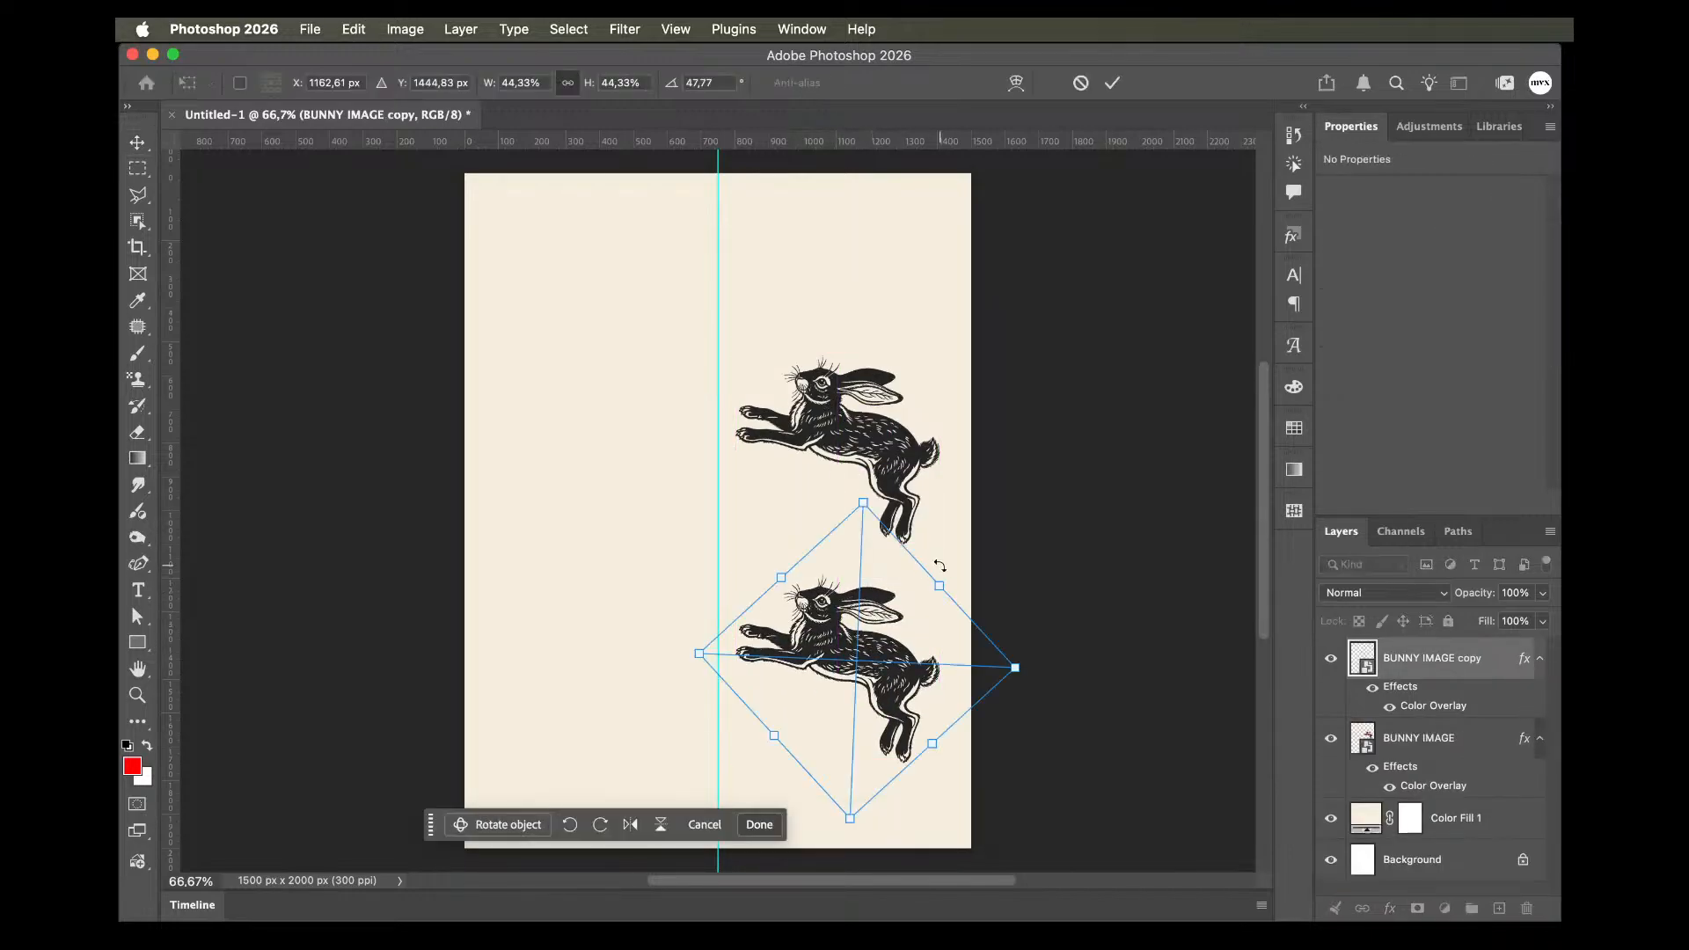
pyautogui.moveTo(860, 479); pyautogui.dragTo(1011, 770)
pyautogui.press('super+z')
pyautogui.rightClick(836, 627)
pyautogui.moveTo(919, 912)
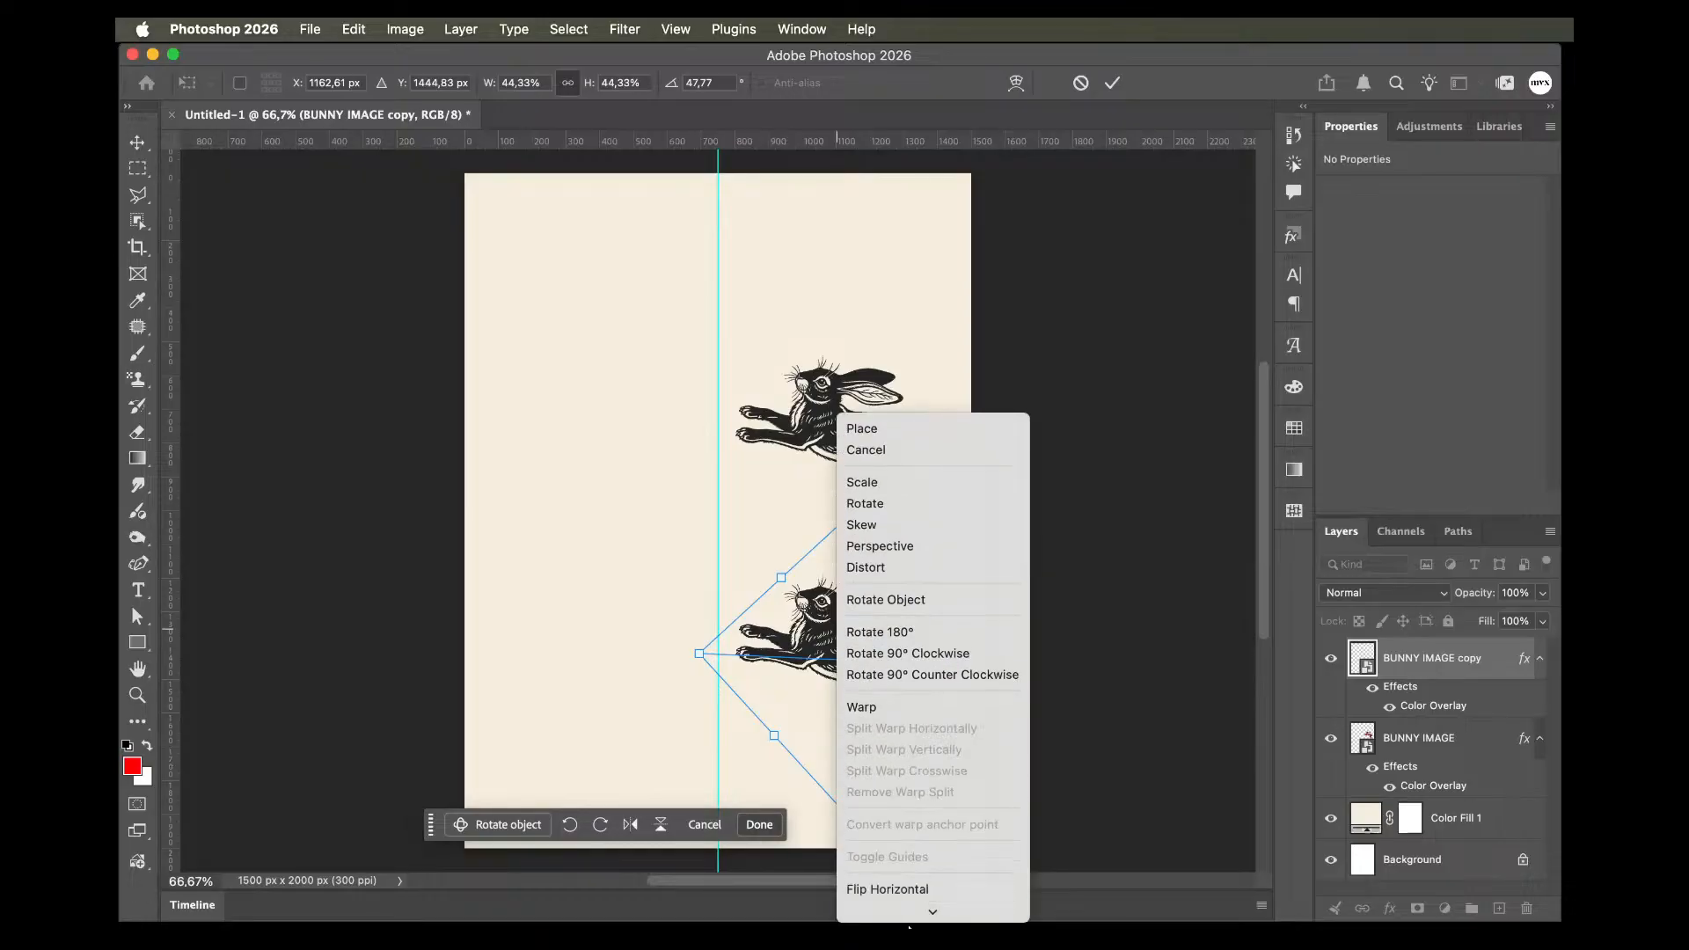
pyautogui.click(911, 908)
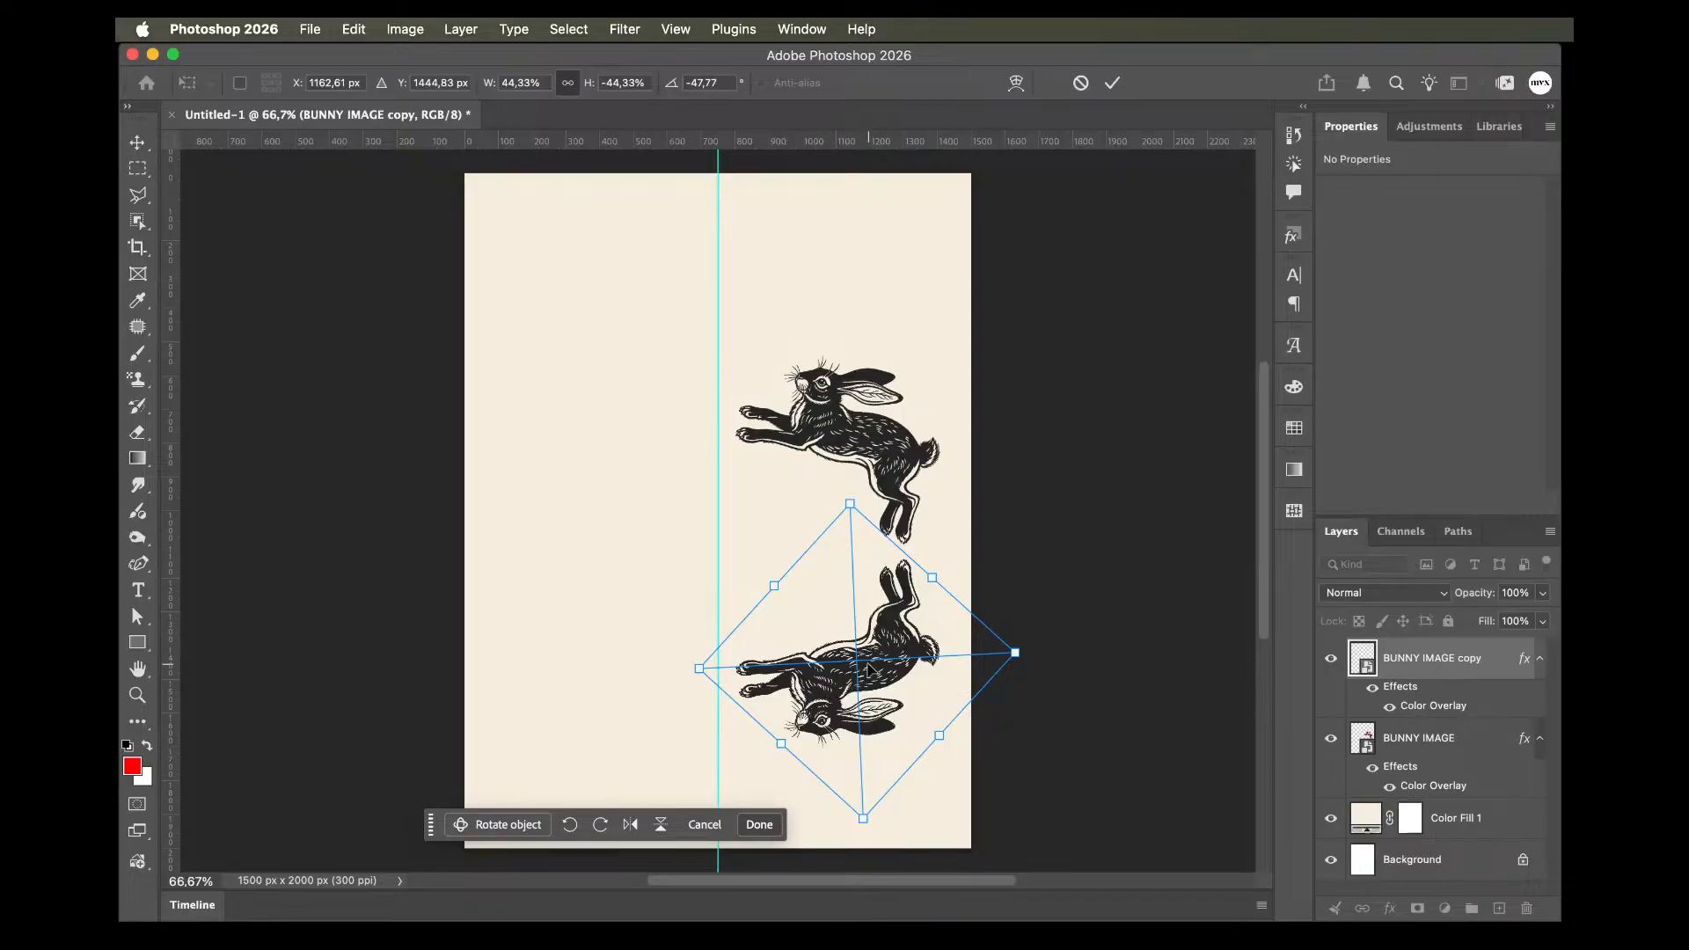
pyautogui.press('Return')
# Duplicate both bunnies into the canvas's left half, flip the pair horizontally, and centre it at about X 392 px.
pyautogui.keyDown('shift'); pyautogui.click(829, 442); pyautogui.keyUp('shift')
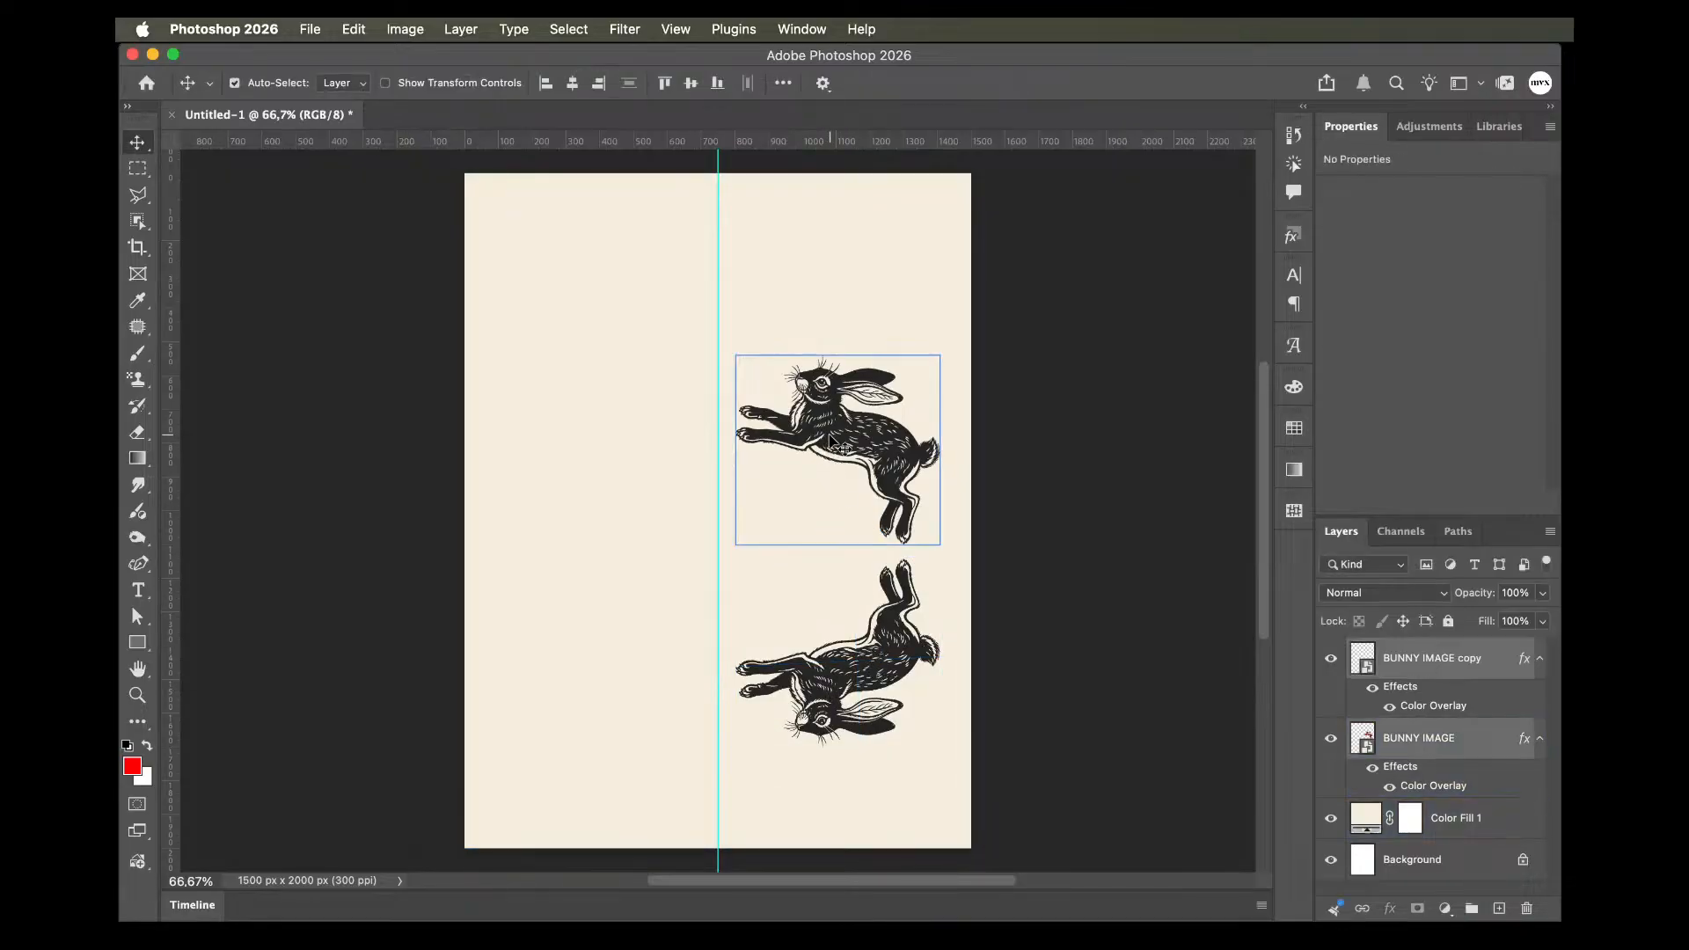
pyautogui.moveTo(830, 442); pyautogui.dragTo(599, 442)
pyautogui.hotkey('ctrl', 't')
pyautogui.rightClick(613, 436)
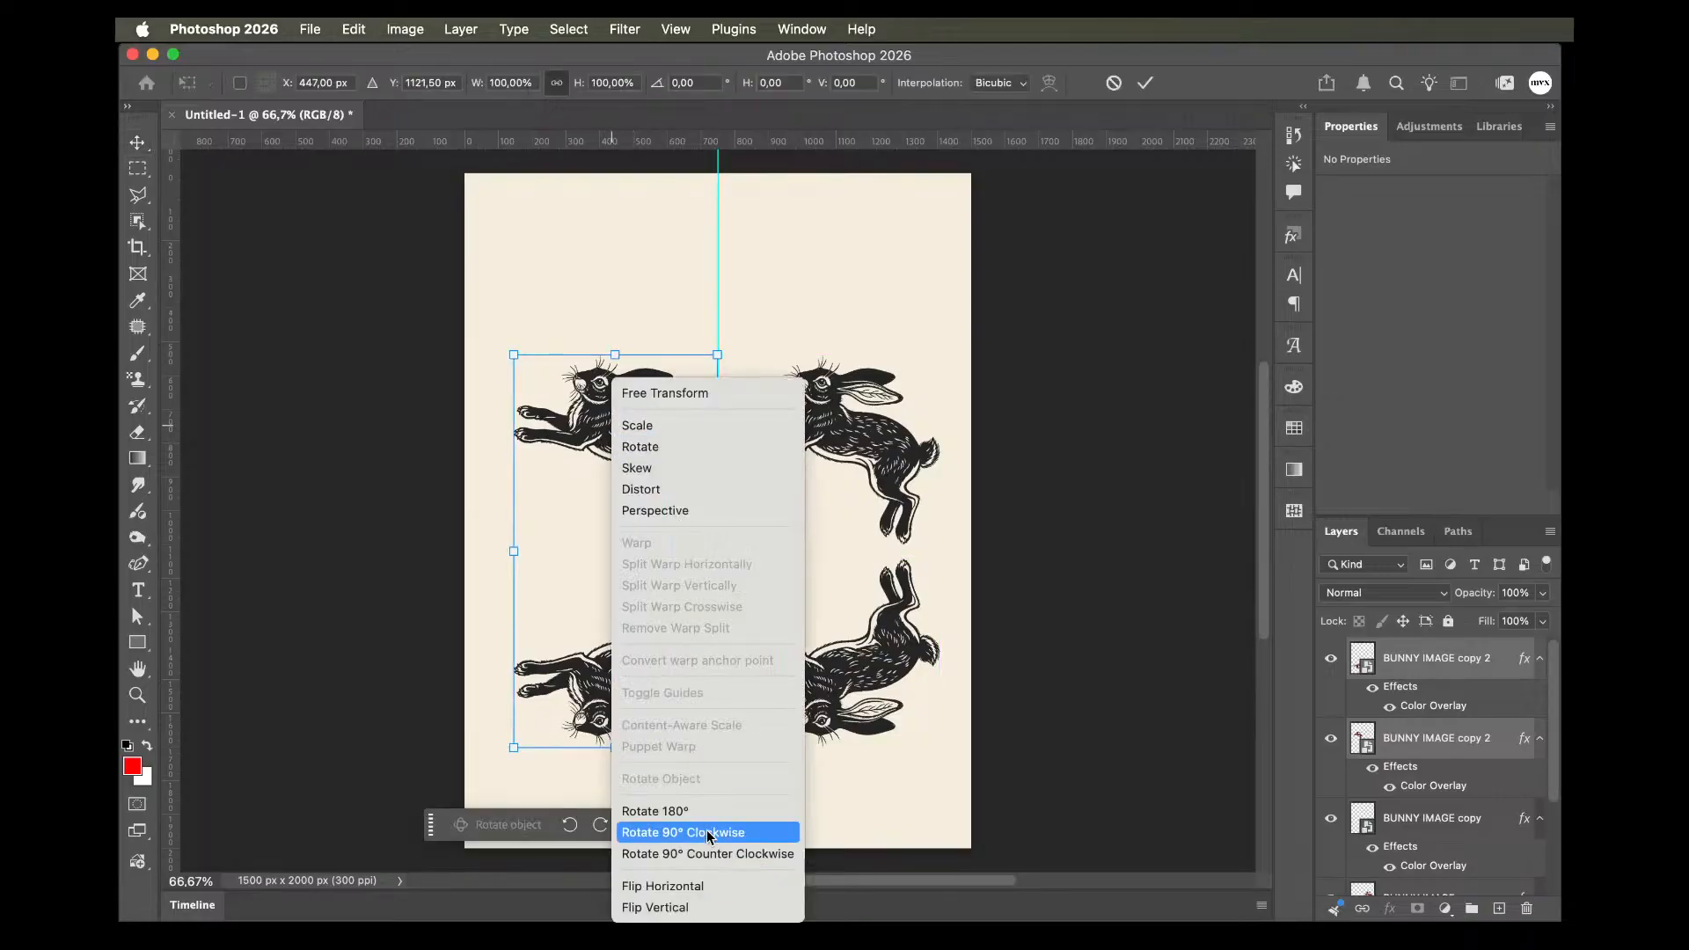
pyautogui.click(705, 886)
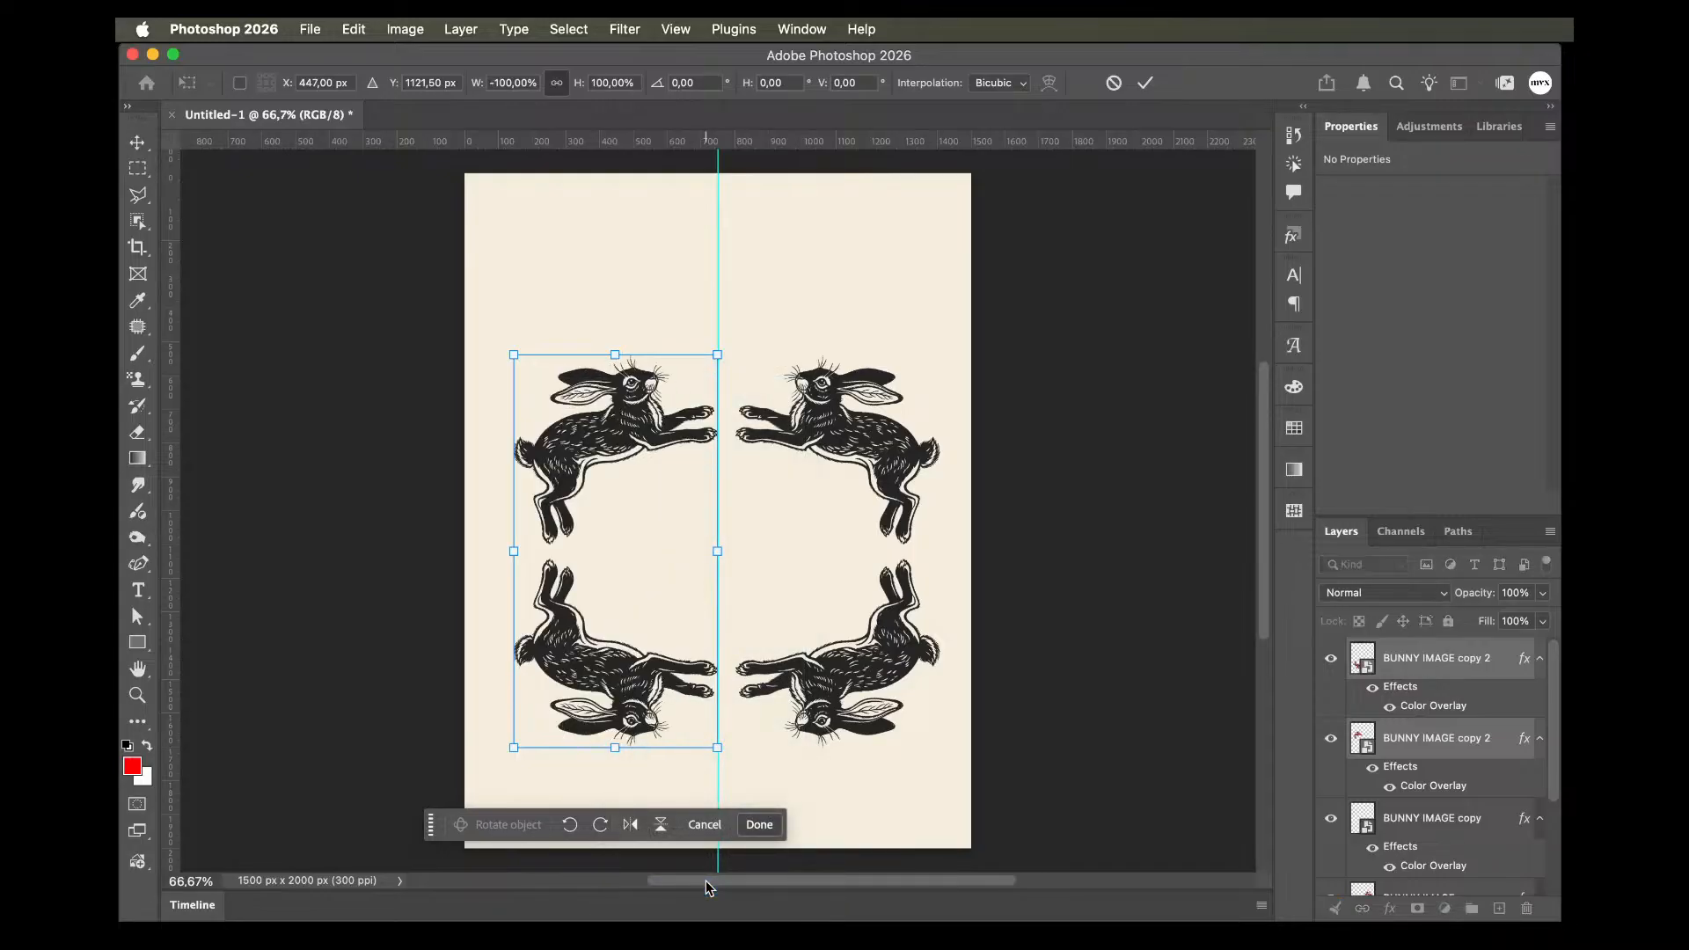
pyautogui.moveTo(631, 443); pyautogui.dragTo(599, 443)
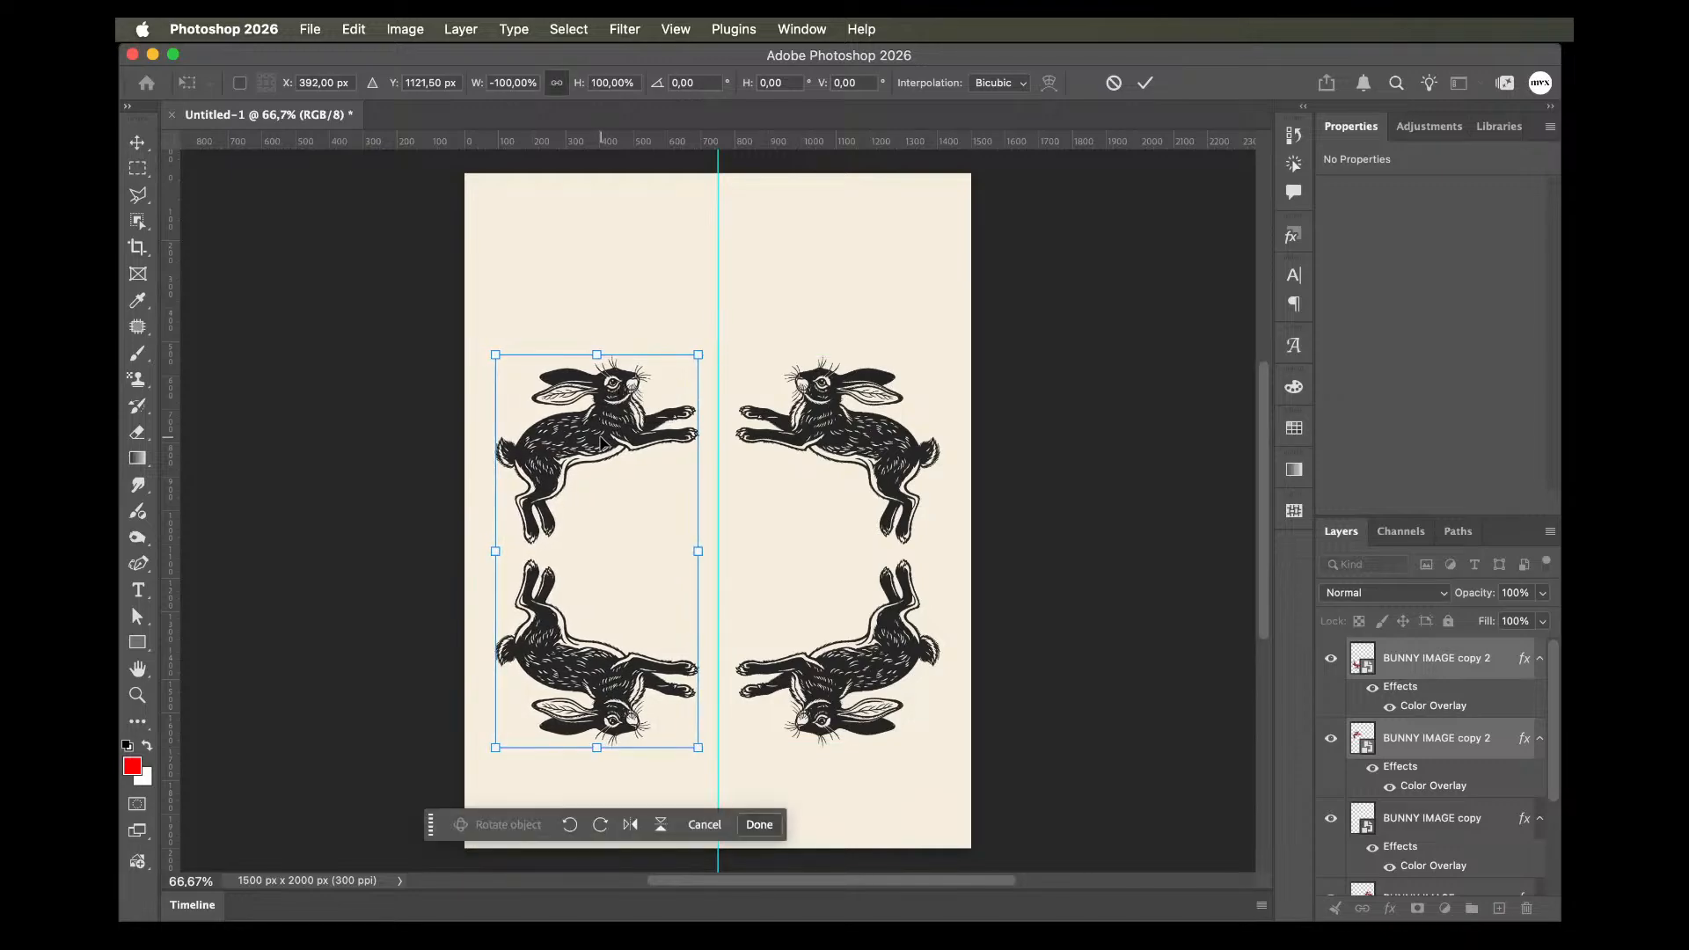
pyautogui.press('Return')
# Nudge the two bunnies in the canvas's right half towards the guide, to X 792 px.
pyautogui.click(827, 449)
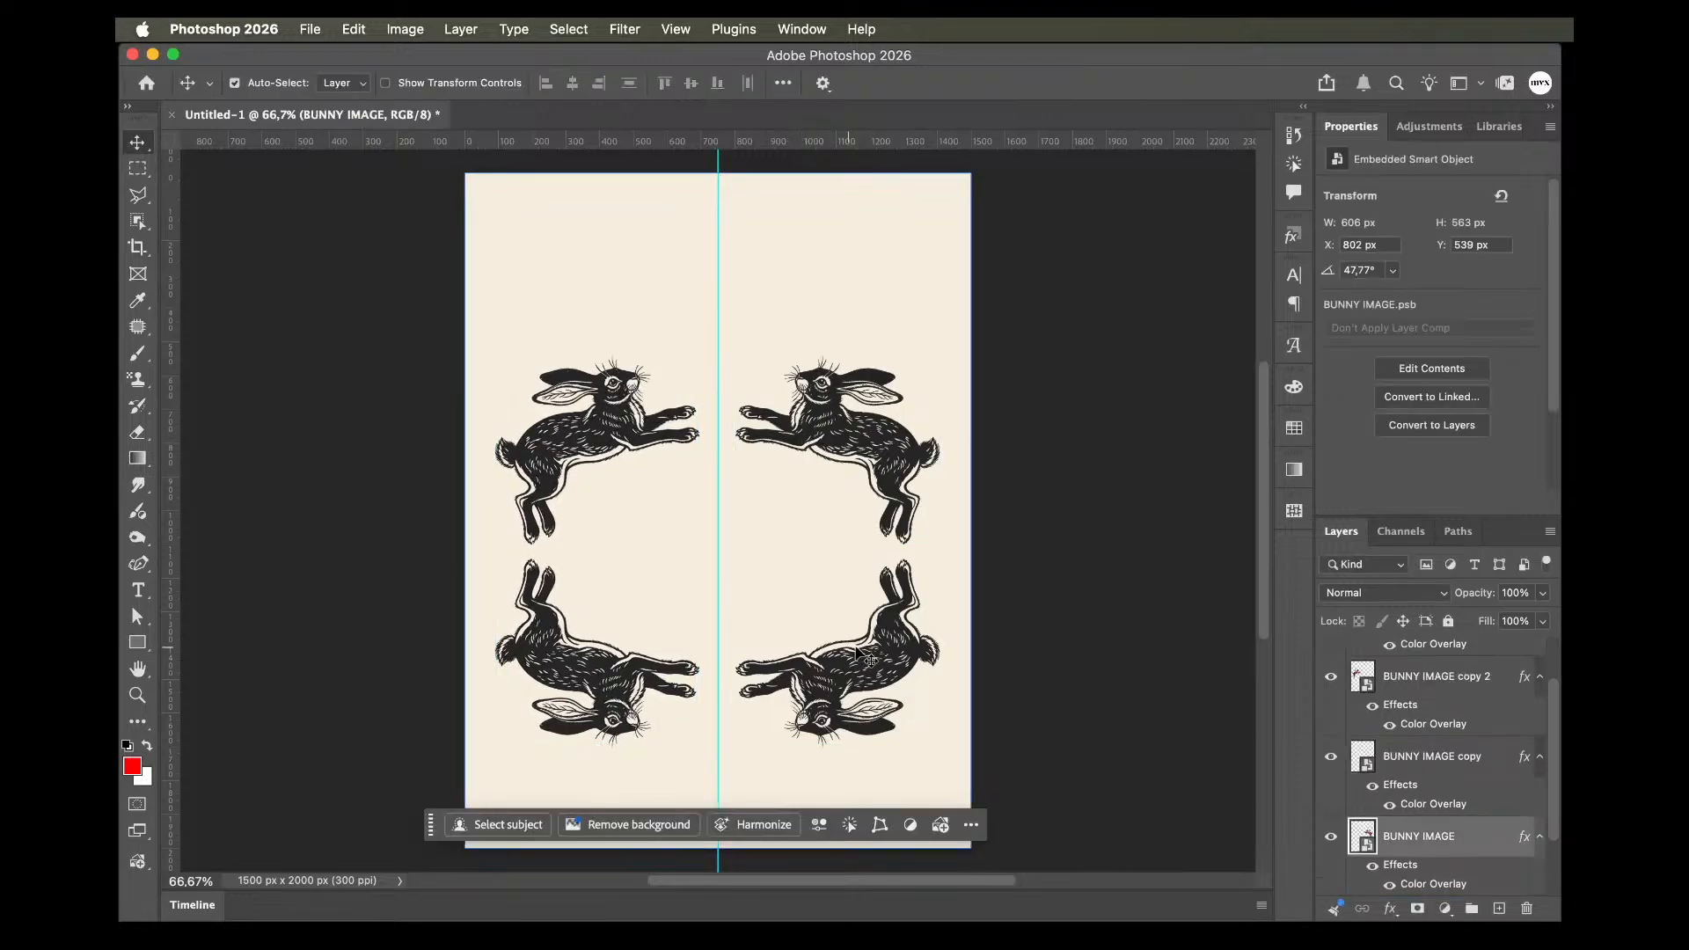
pyautogui.moveTo(895, 629); pyautogui.dragTo(891, 628)
pyautogui.click(1051, 393)
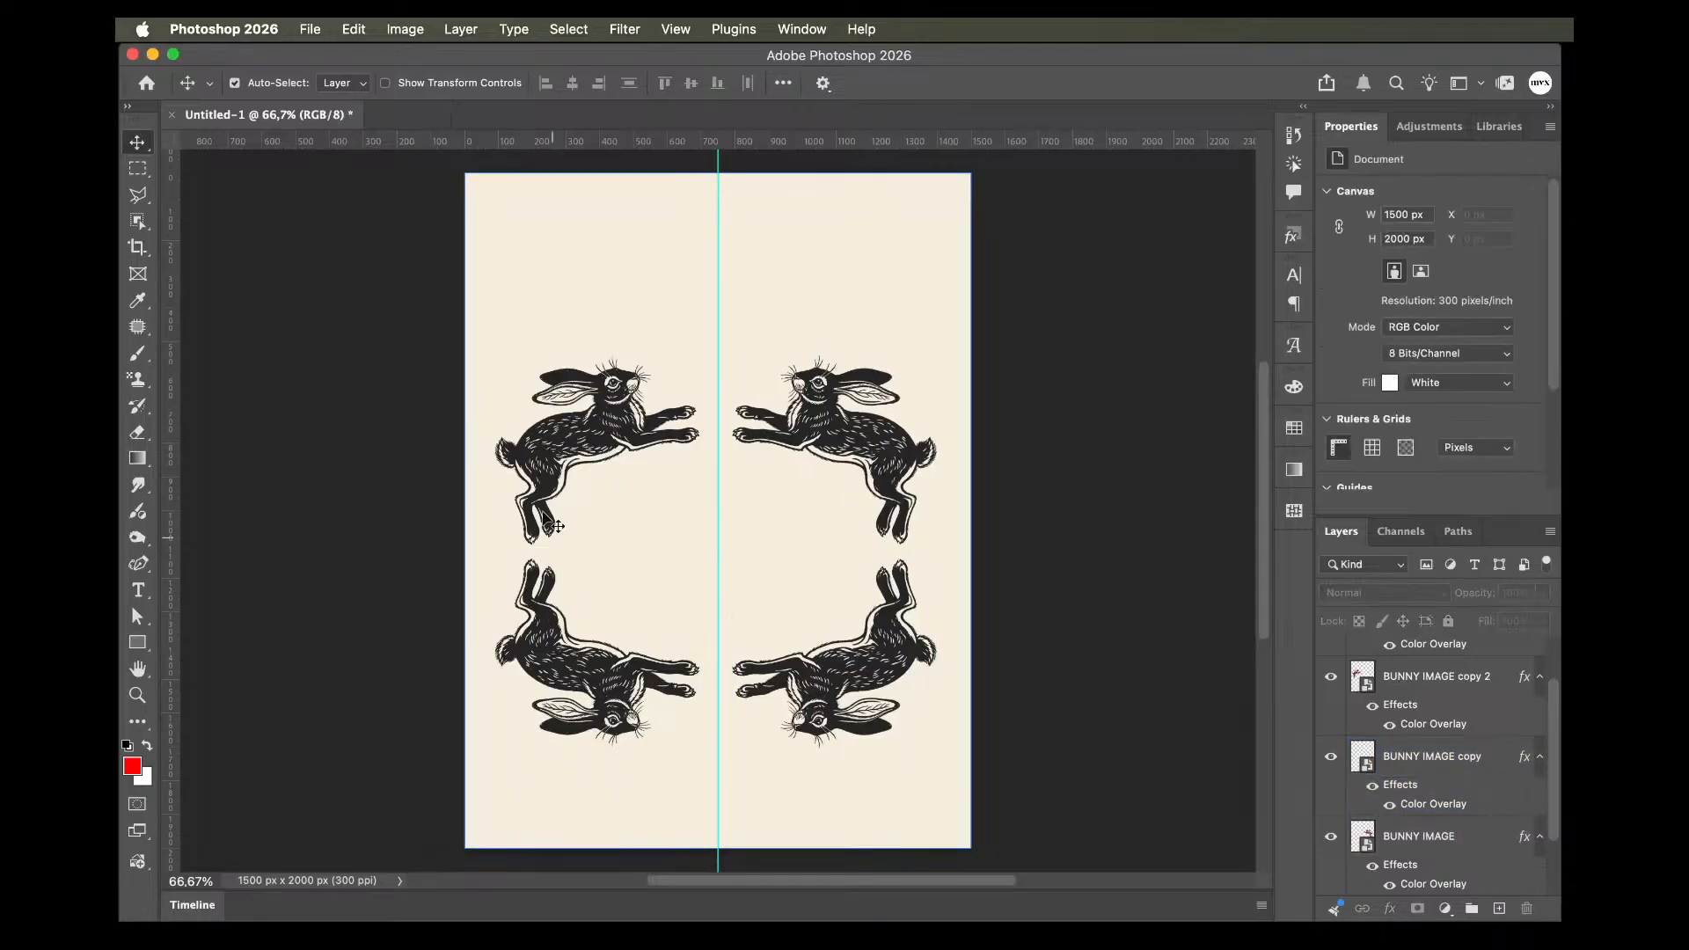
pyautogui.click(591, 445)
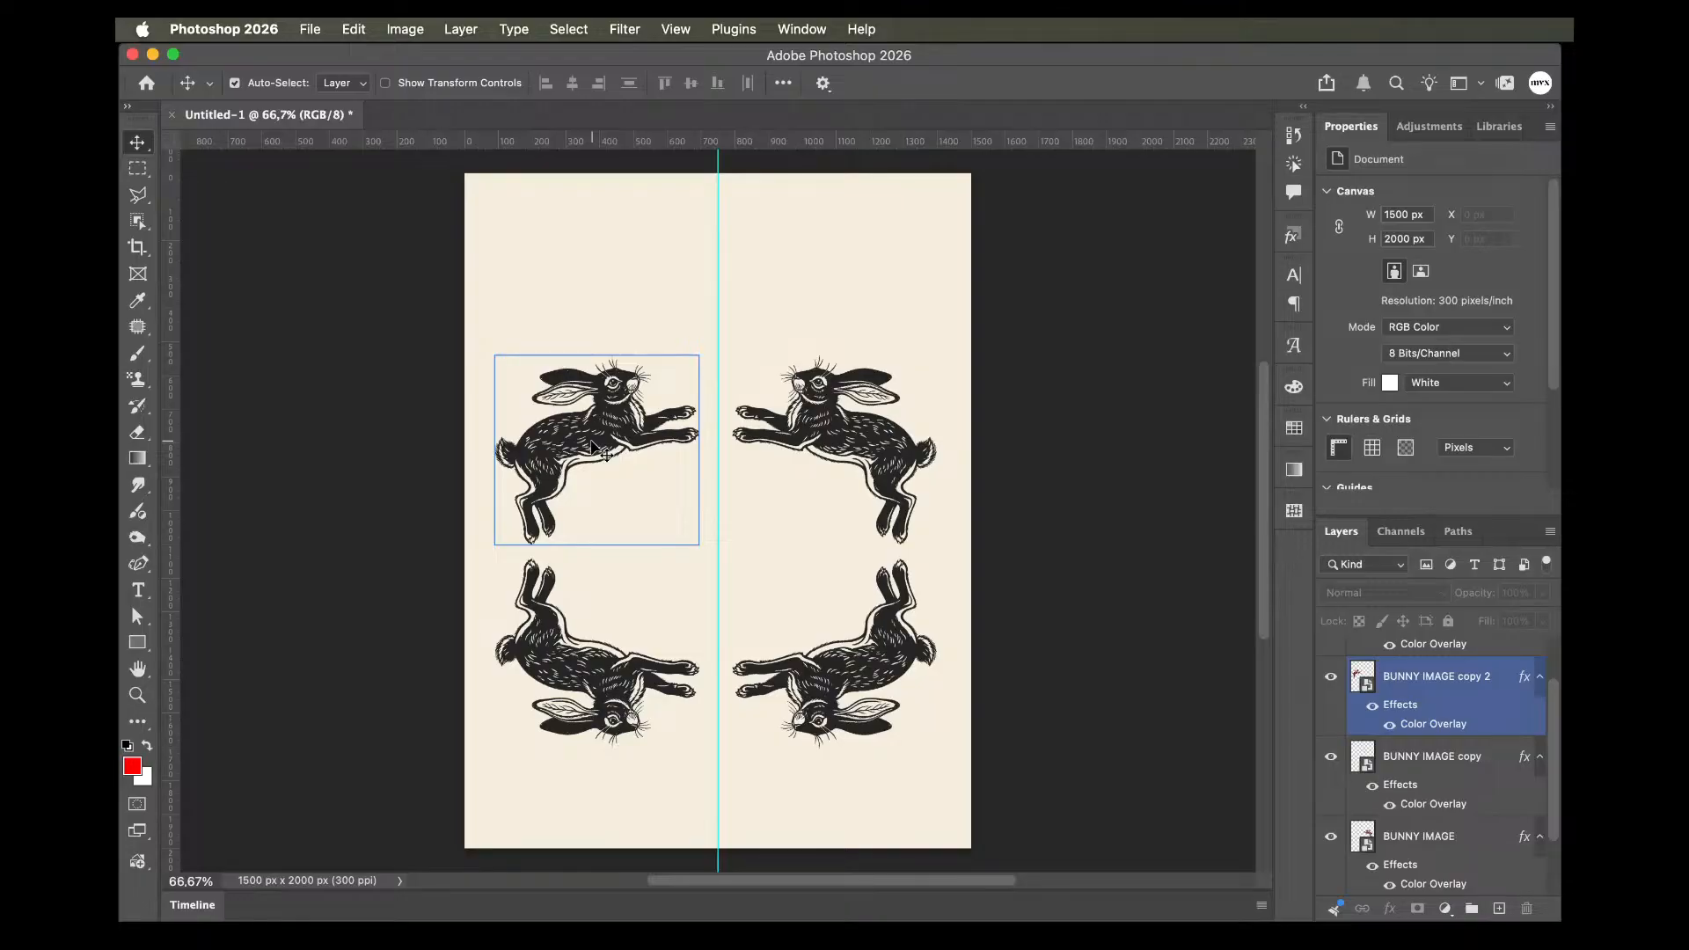
pyautogui.scroll(5, 594, 444)
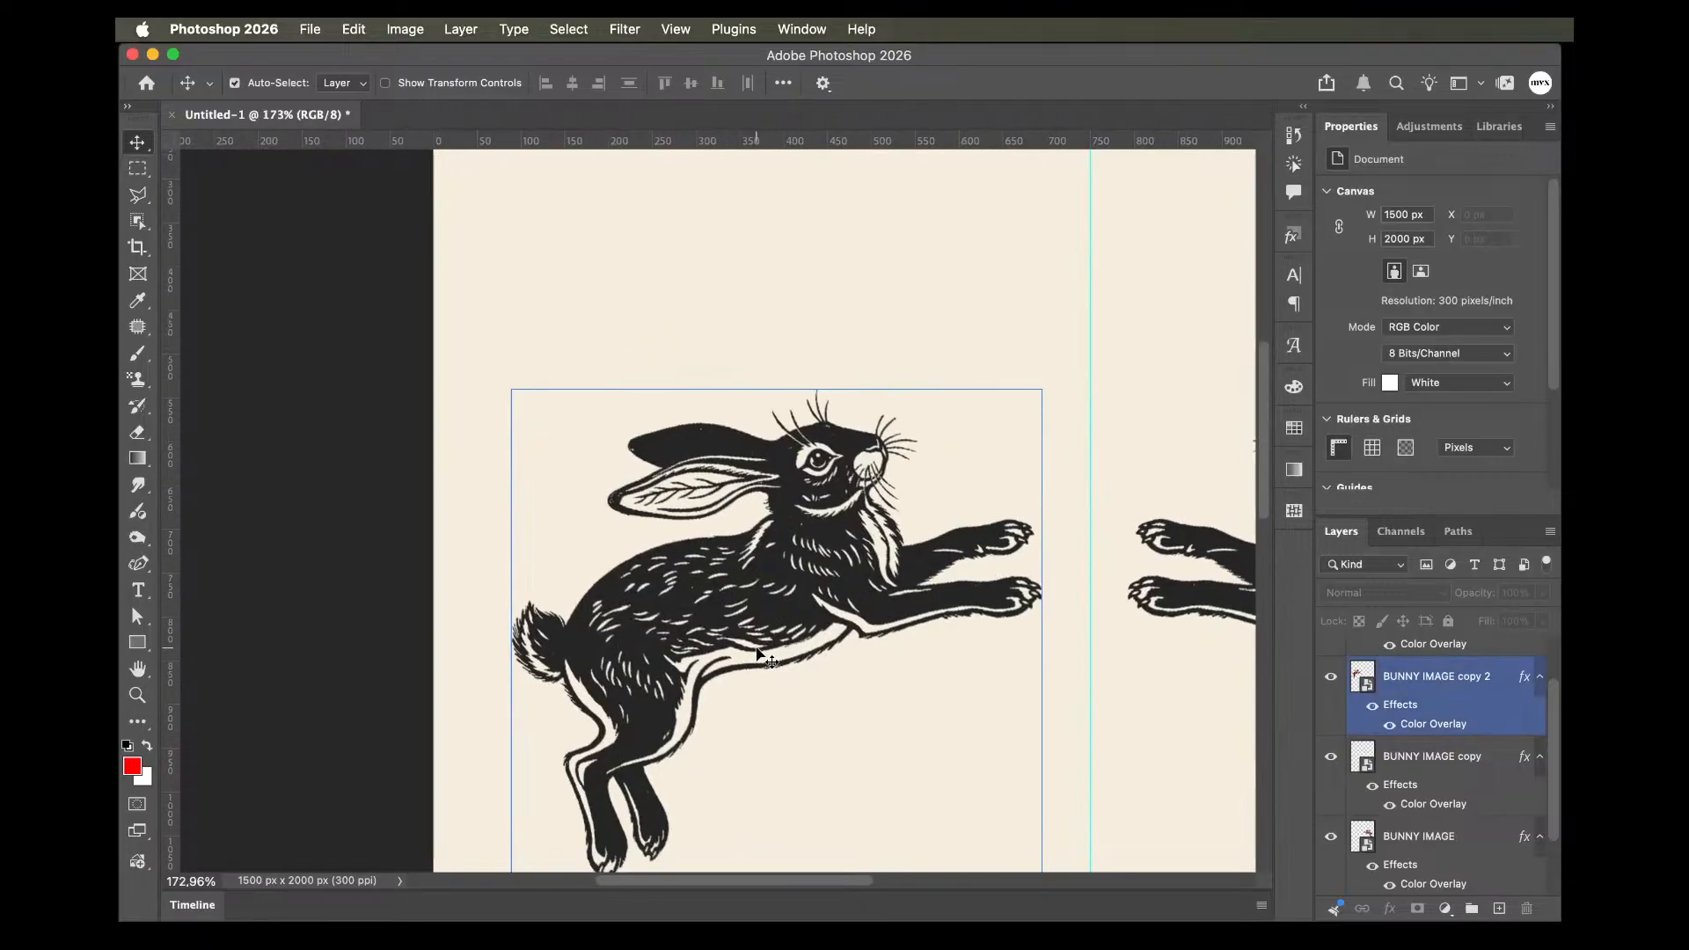
pyautogui.click(792, 618)
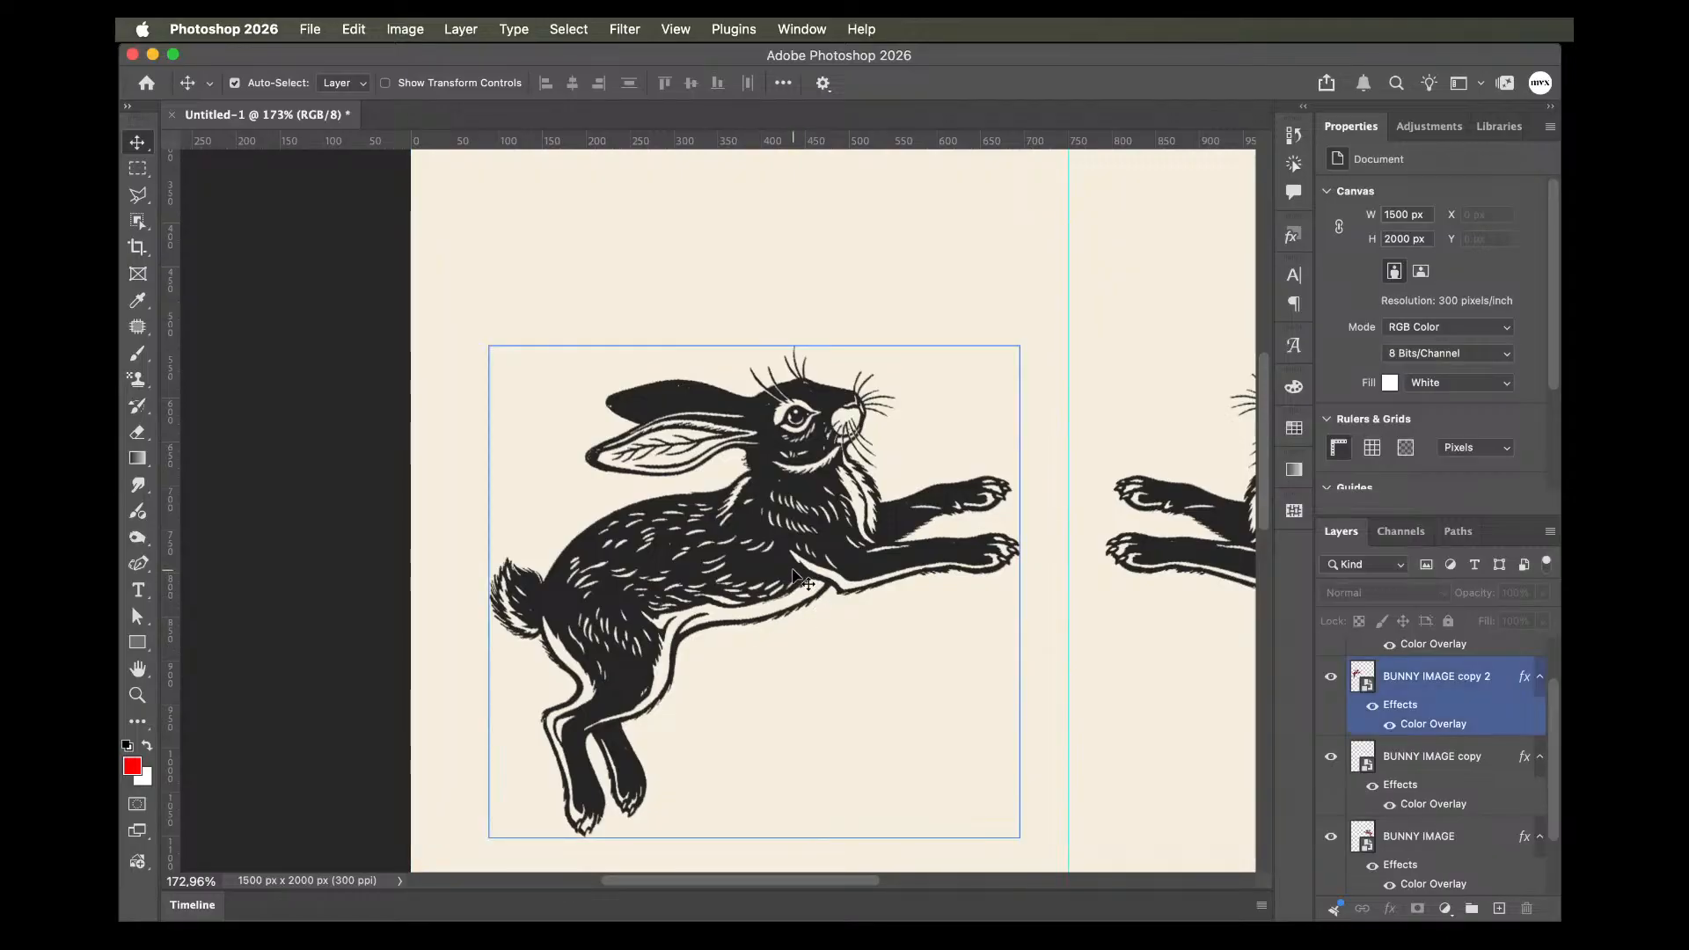
pyautogui.scroll(-4, 796, 580)
pyautogui.scroll(-4, 792, 573)
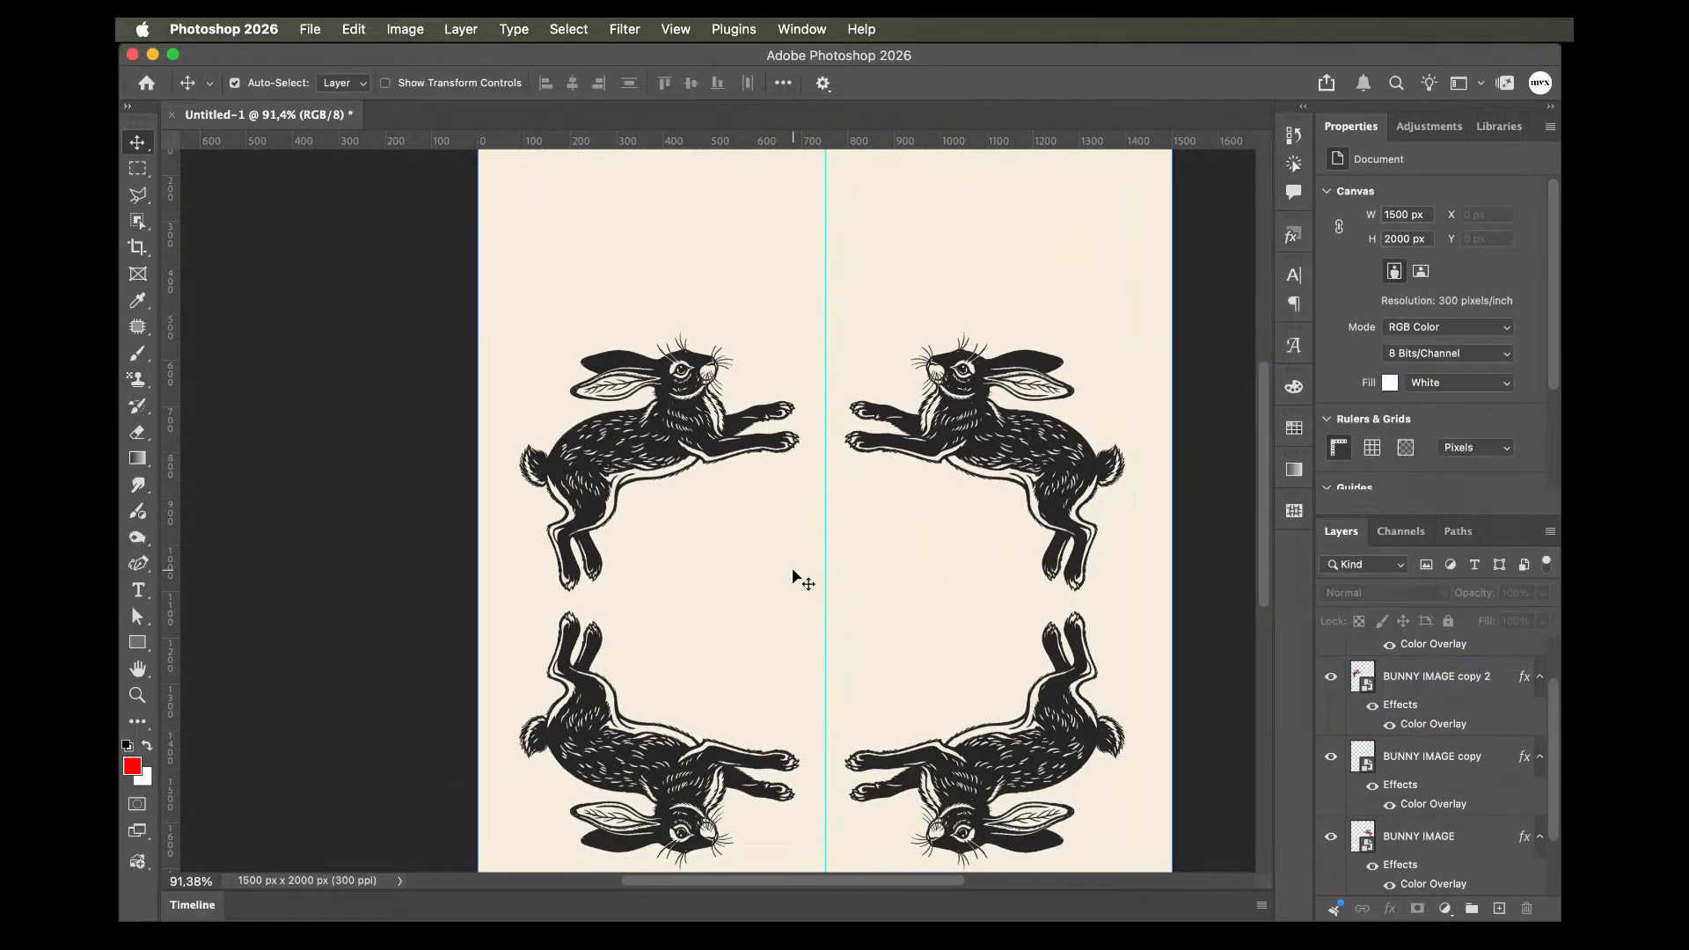
pyautogui.scroll(-2, 792, 575)
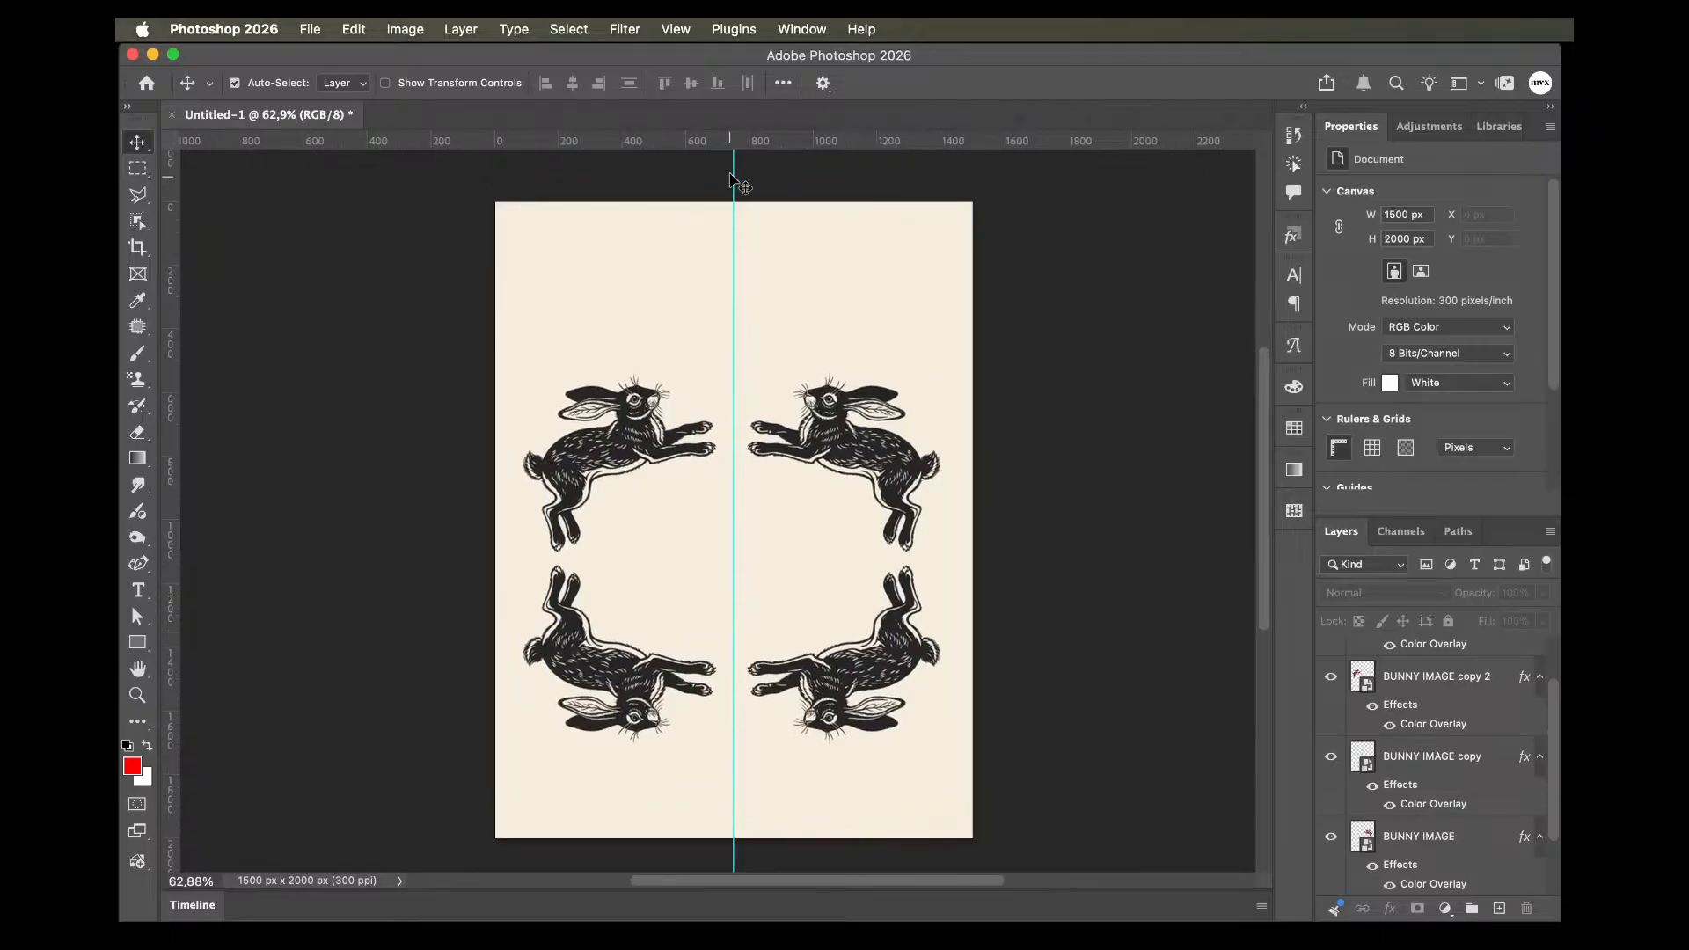
# Add a horizontal guide at the canvas centre and centre all four bunny layers together on both guides.
pyautogui.moveTo(611, 140); pyautogui.dragTo(658, 522)
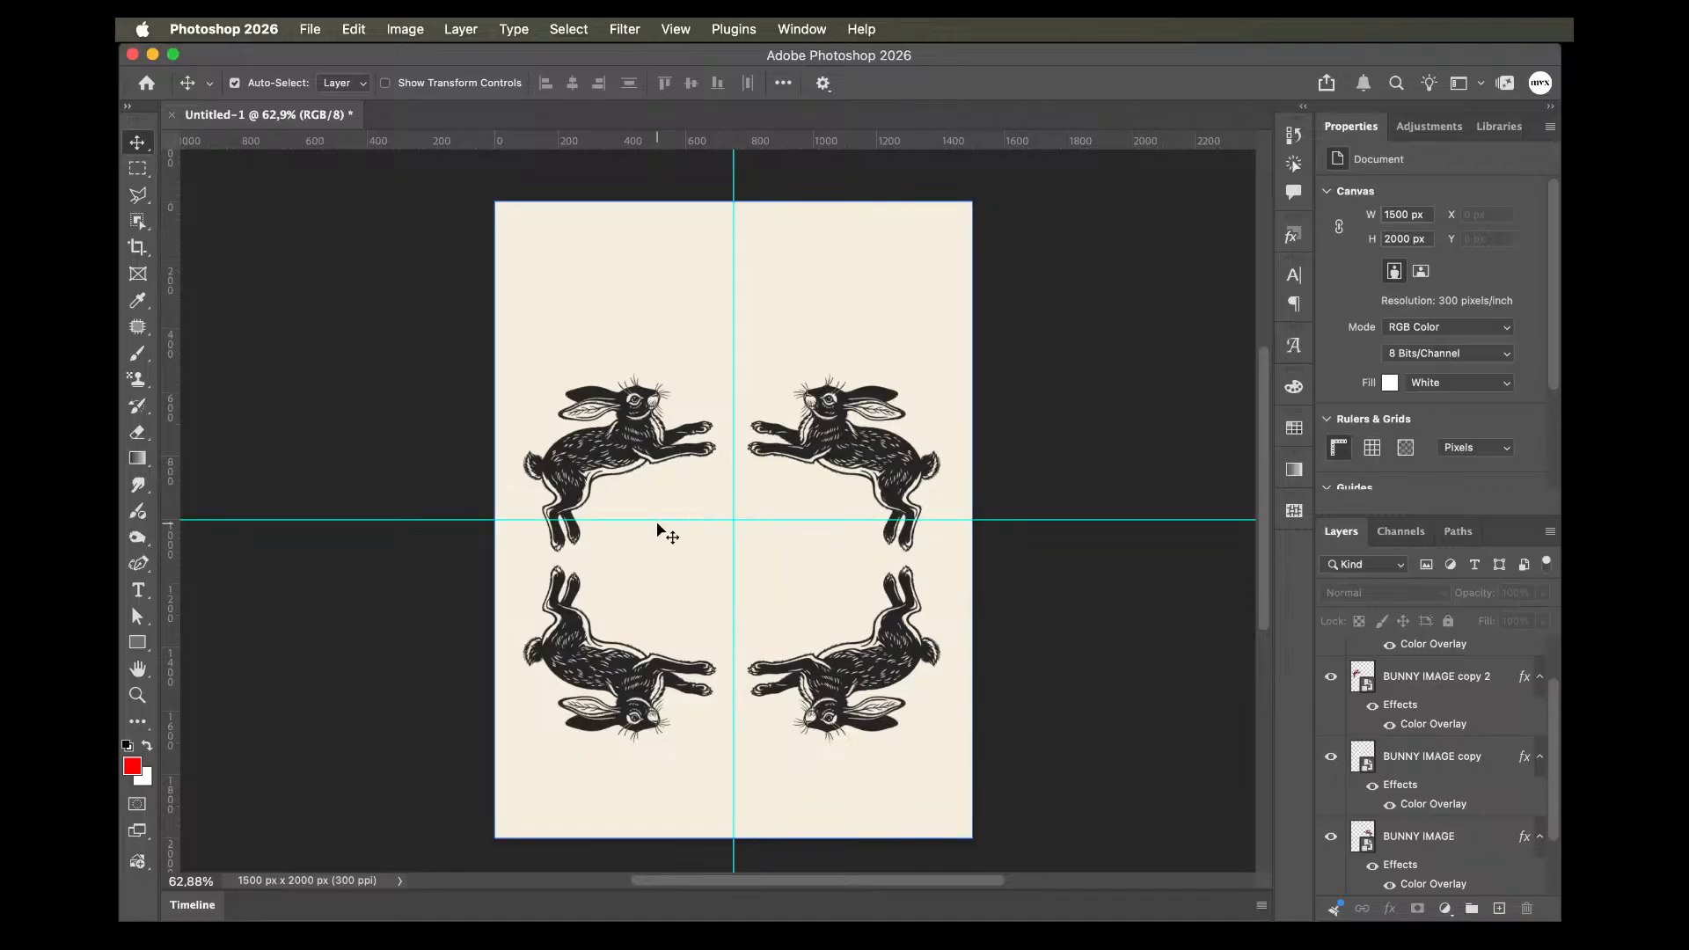
pyautogui.click(1482, 842)
pyautogui.scroll(3, 1482, 842)
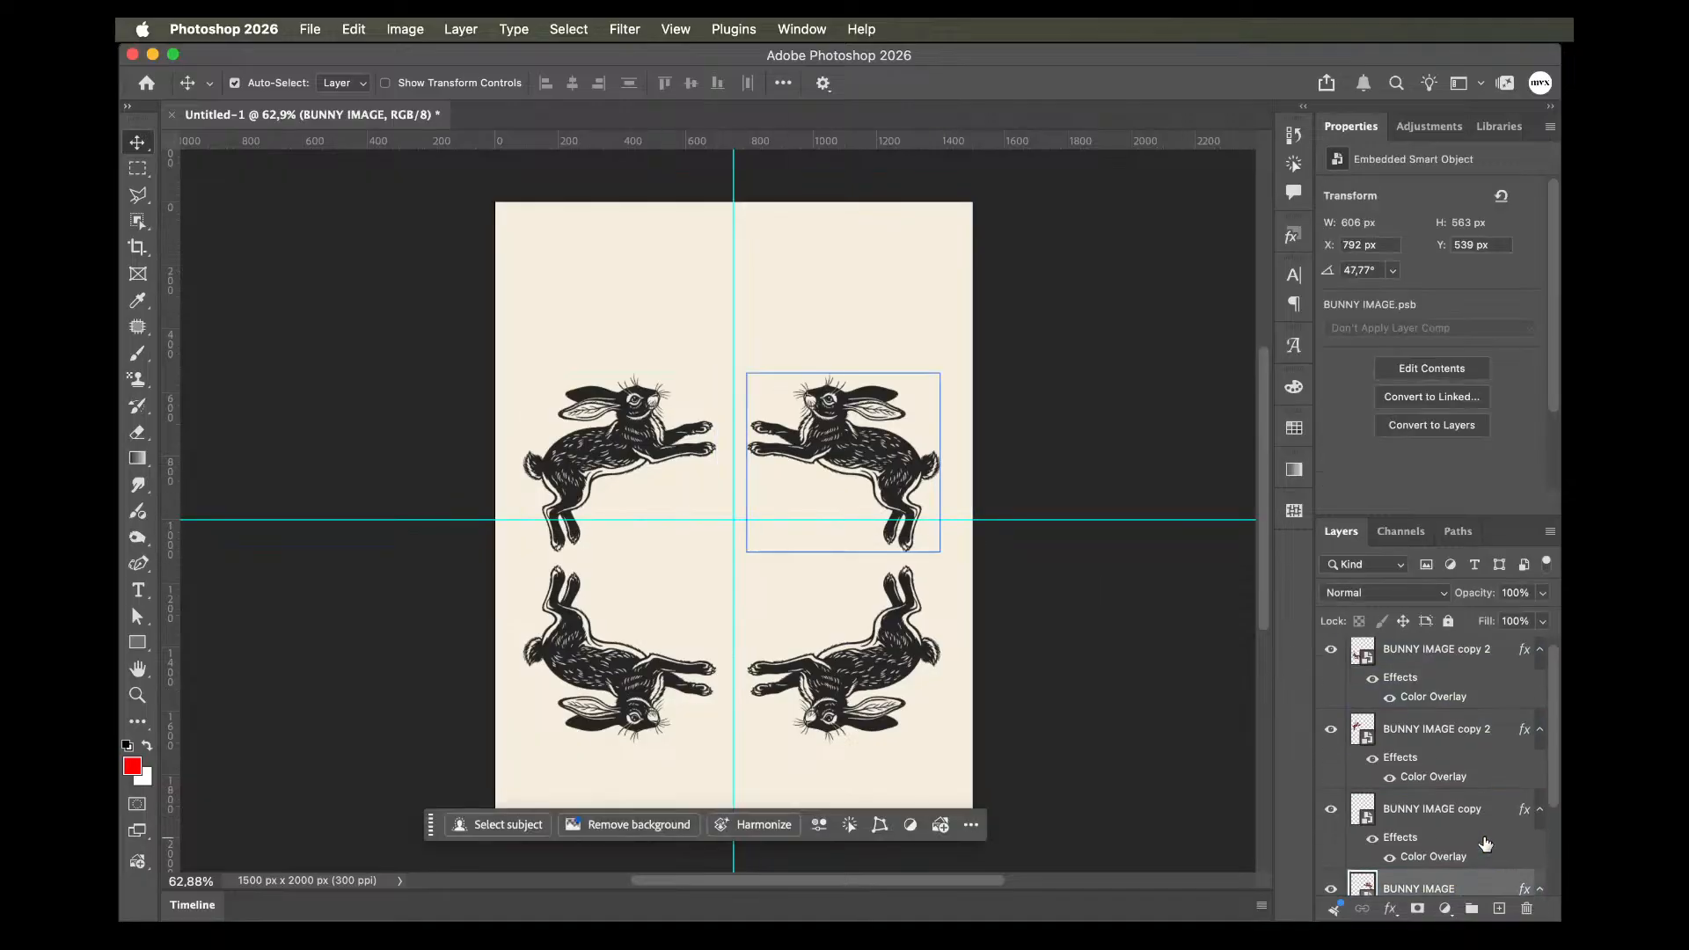
pyautogui.keyDown('shift'); pyautogui.click(1448, 661); pyautogui.keyUp('shift')
pyautogui.press('super+t')
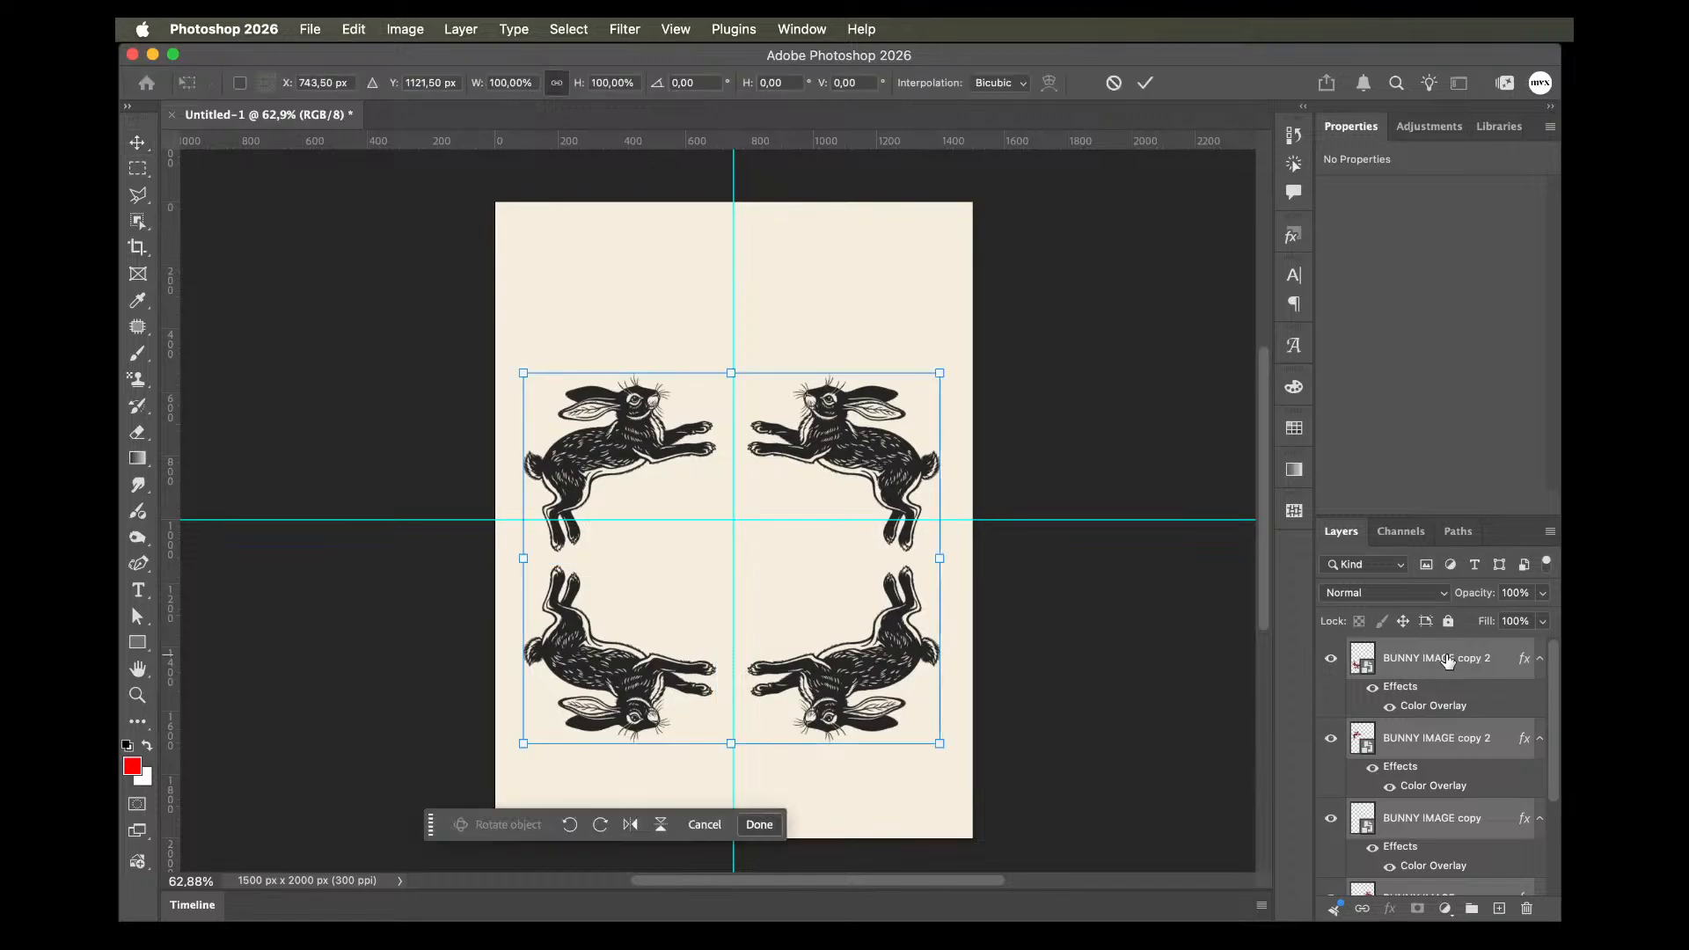
pyautogui.moveTo(875, 448); pyautogui.dragTo(847, 416)
pyautogui.press('Return')
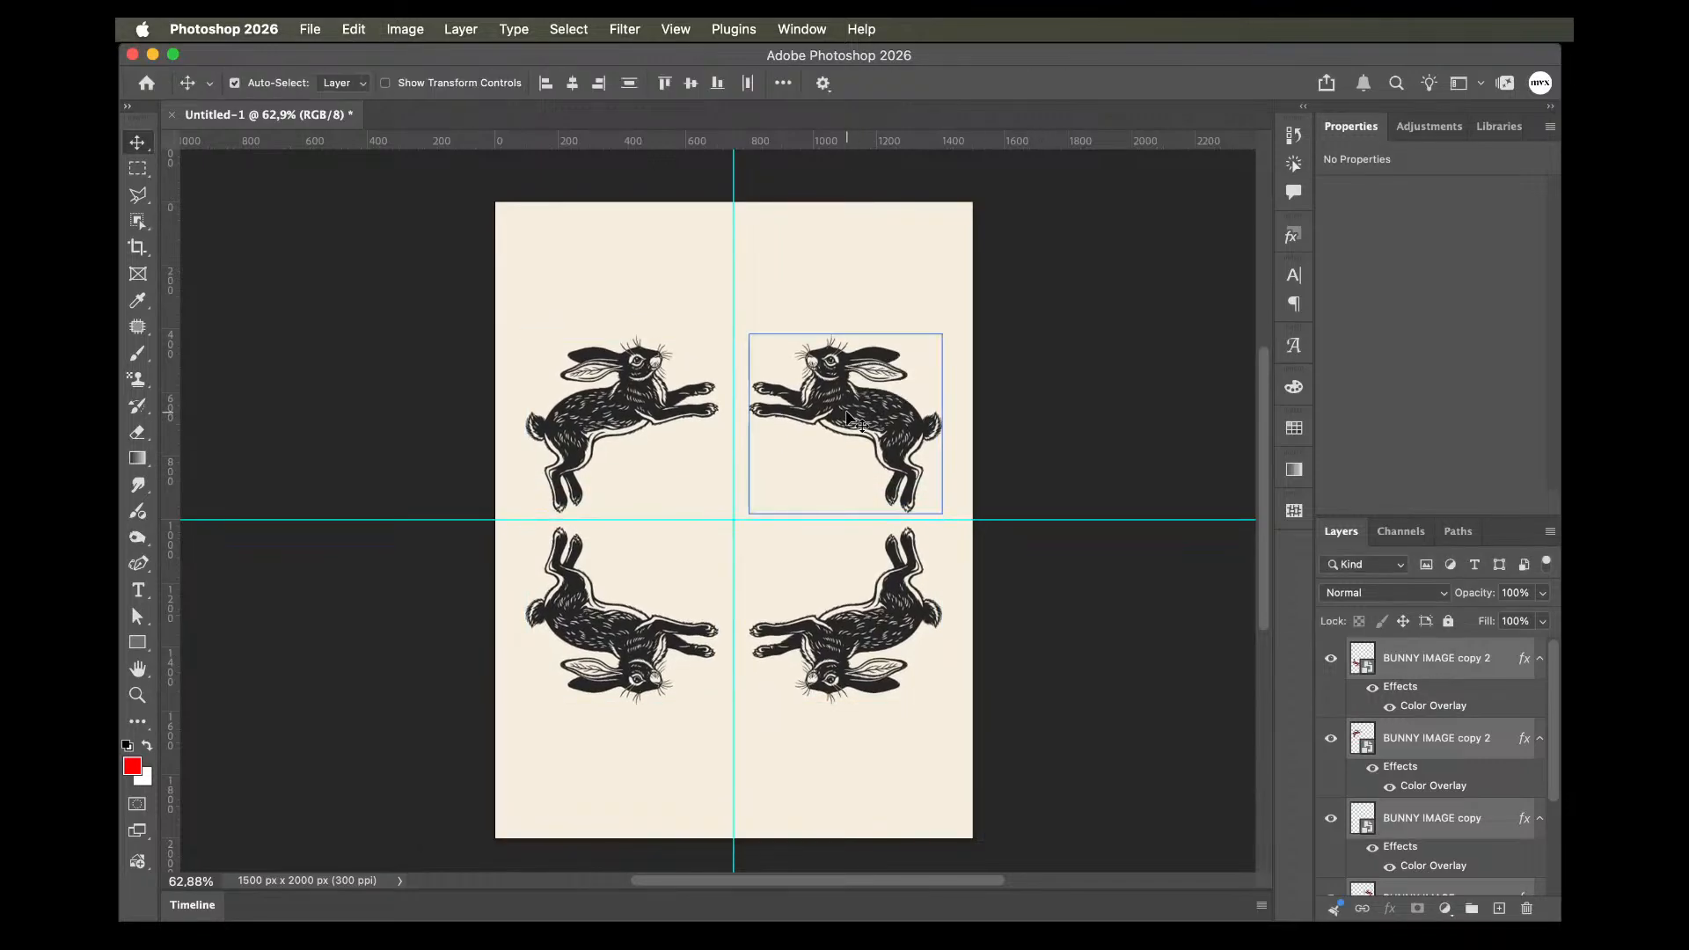
# Remove the vertical and horizontal guides from the canvas.
pyautogui.moveTo(732, 183); pyautogui.dragTo(165, 206)
pyautogui.click(341, 336)
pyautogui.moveTo(358, 517); pyautogui.dragTo(372, 133)
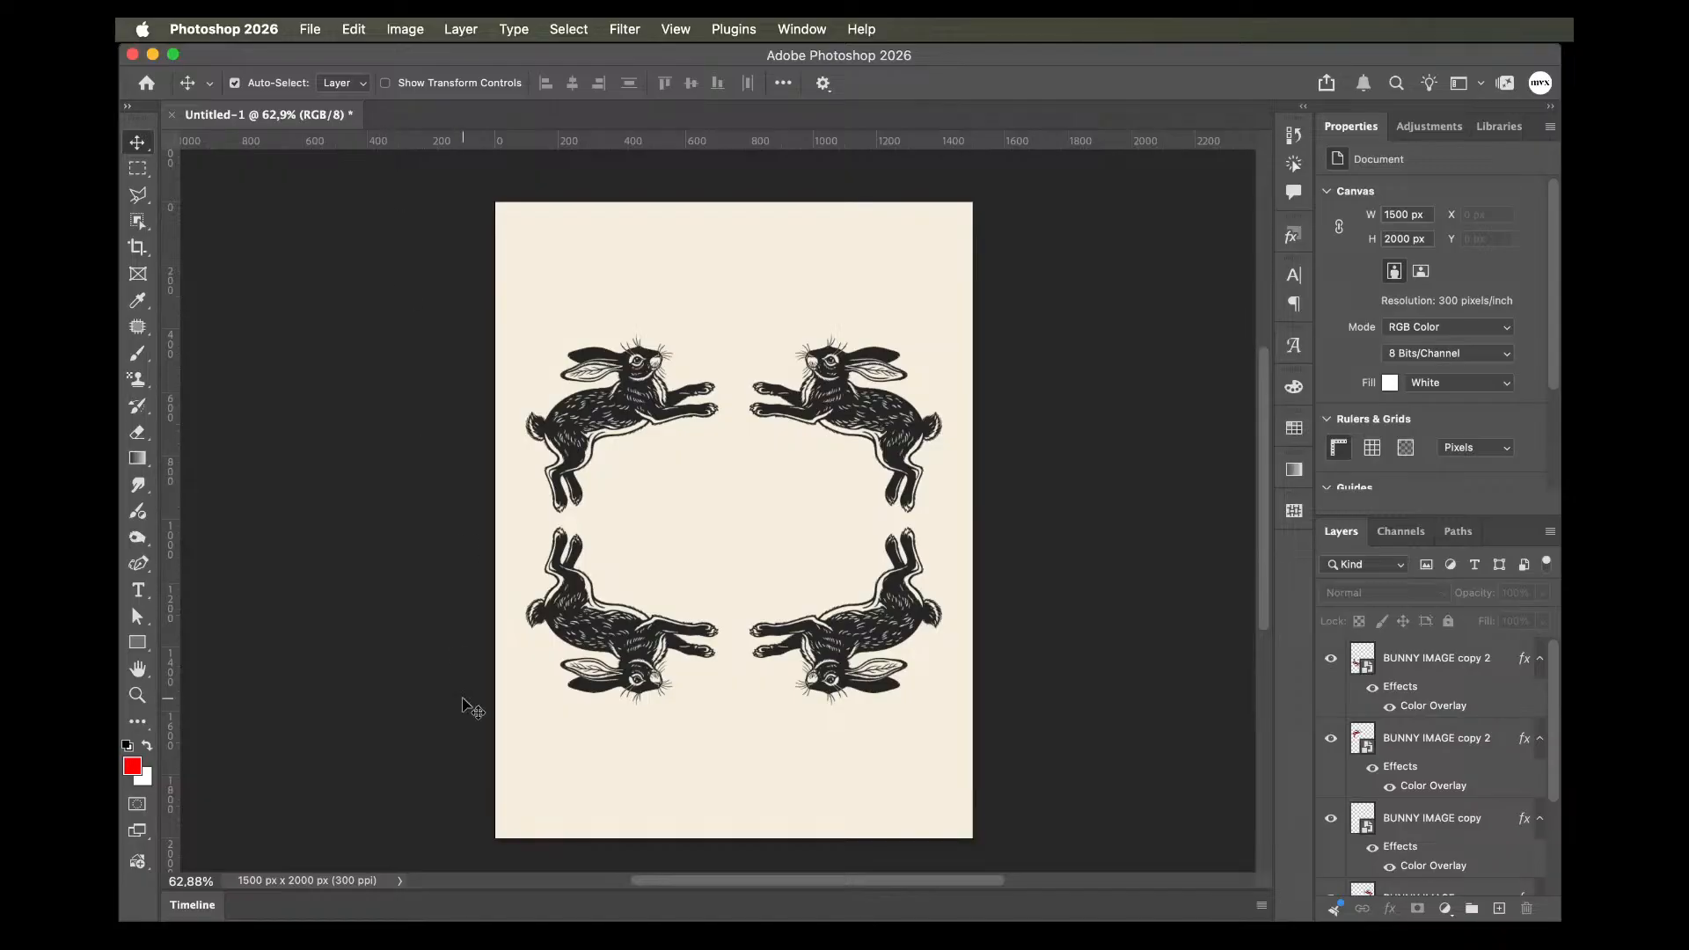
pyautogui.click(1346, 884)
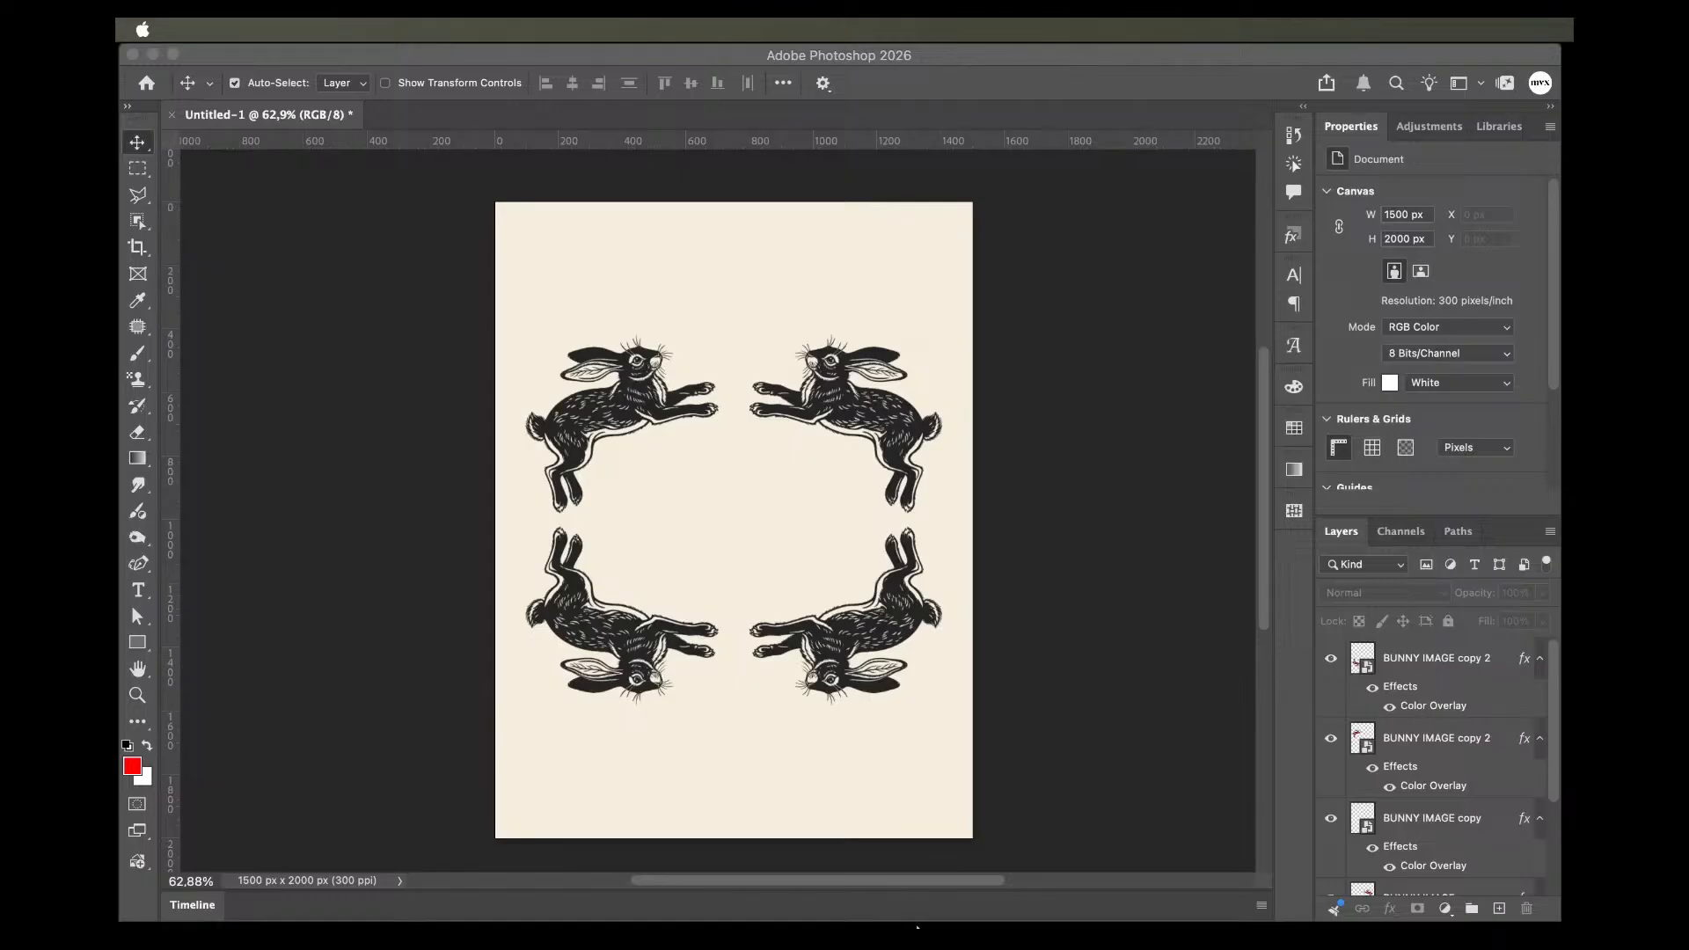
pyautogui.click(781, 892)
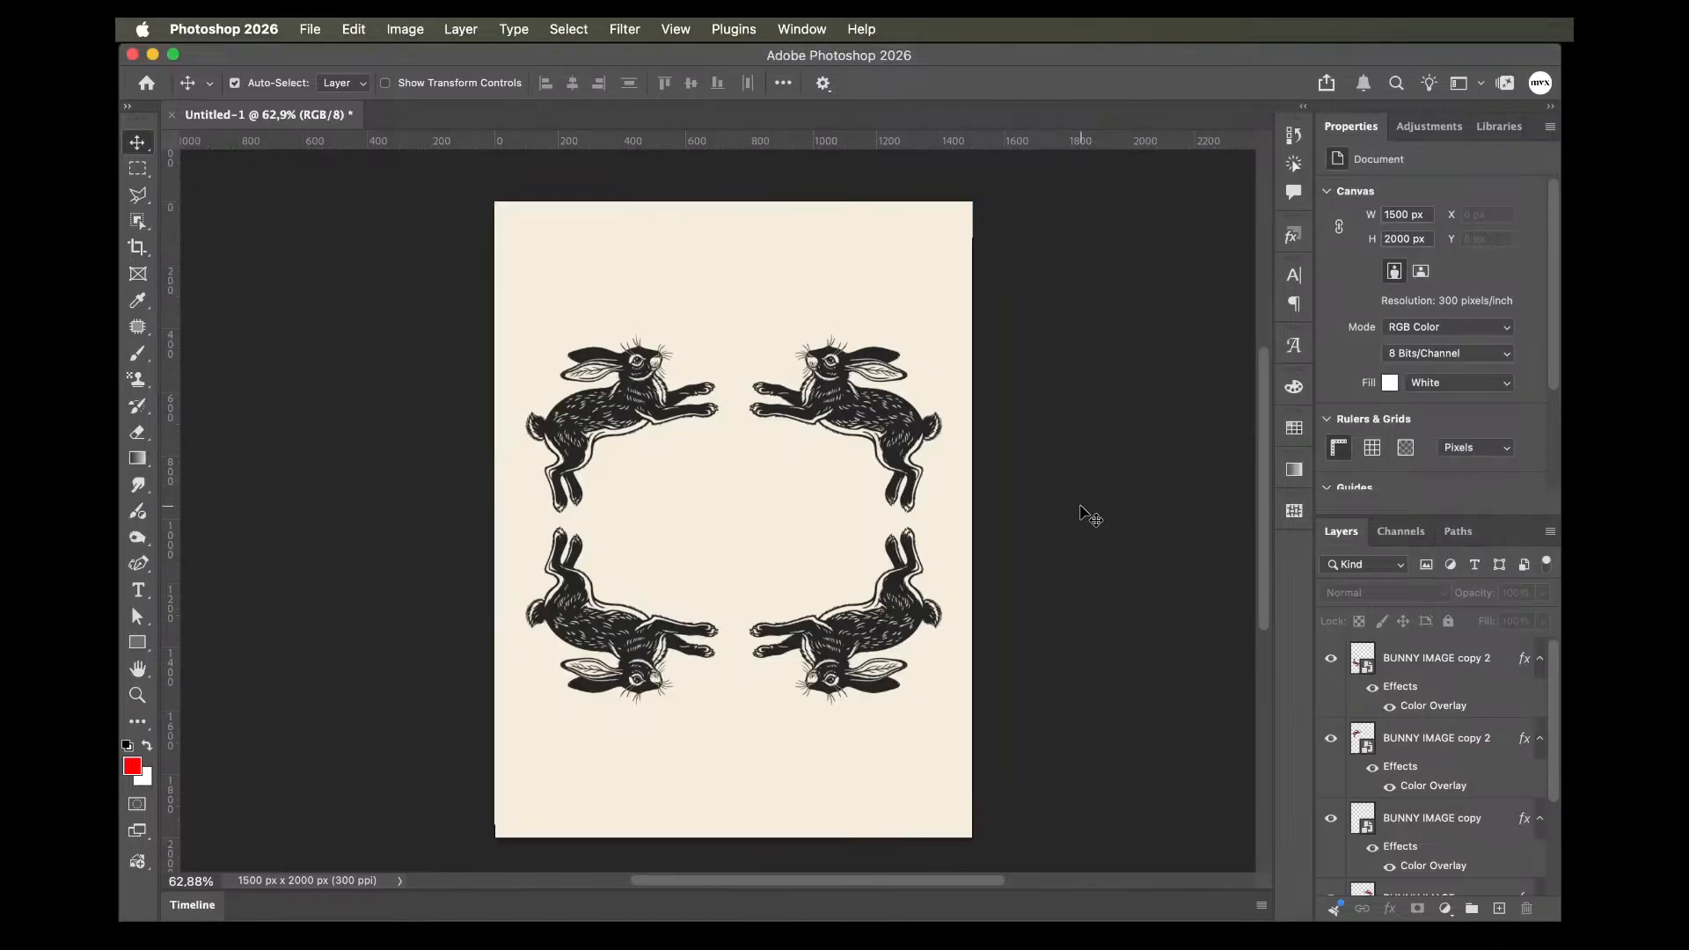
# Collapse the effects lists of all four bunny layers.
pyautogui.click(1530, 668)
pyautogui.click(1540, 658)
pyautogui.click(1530, 701)
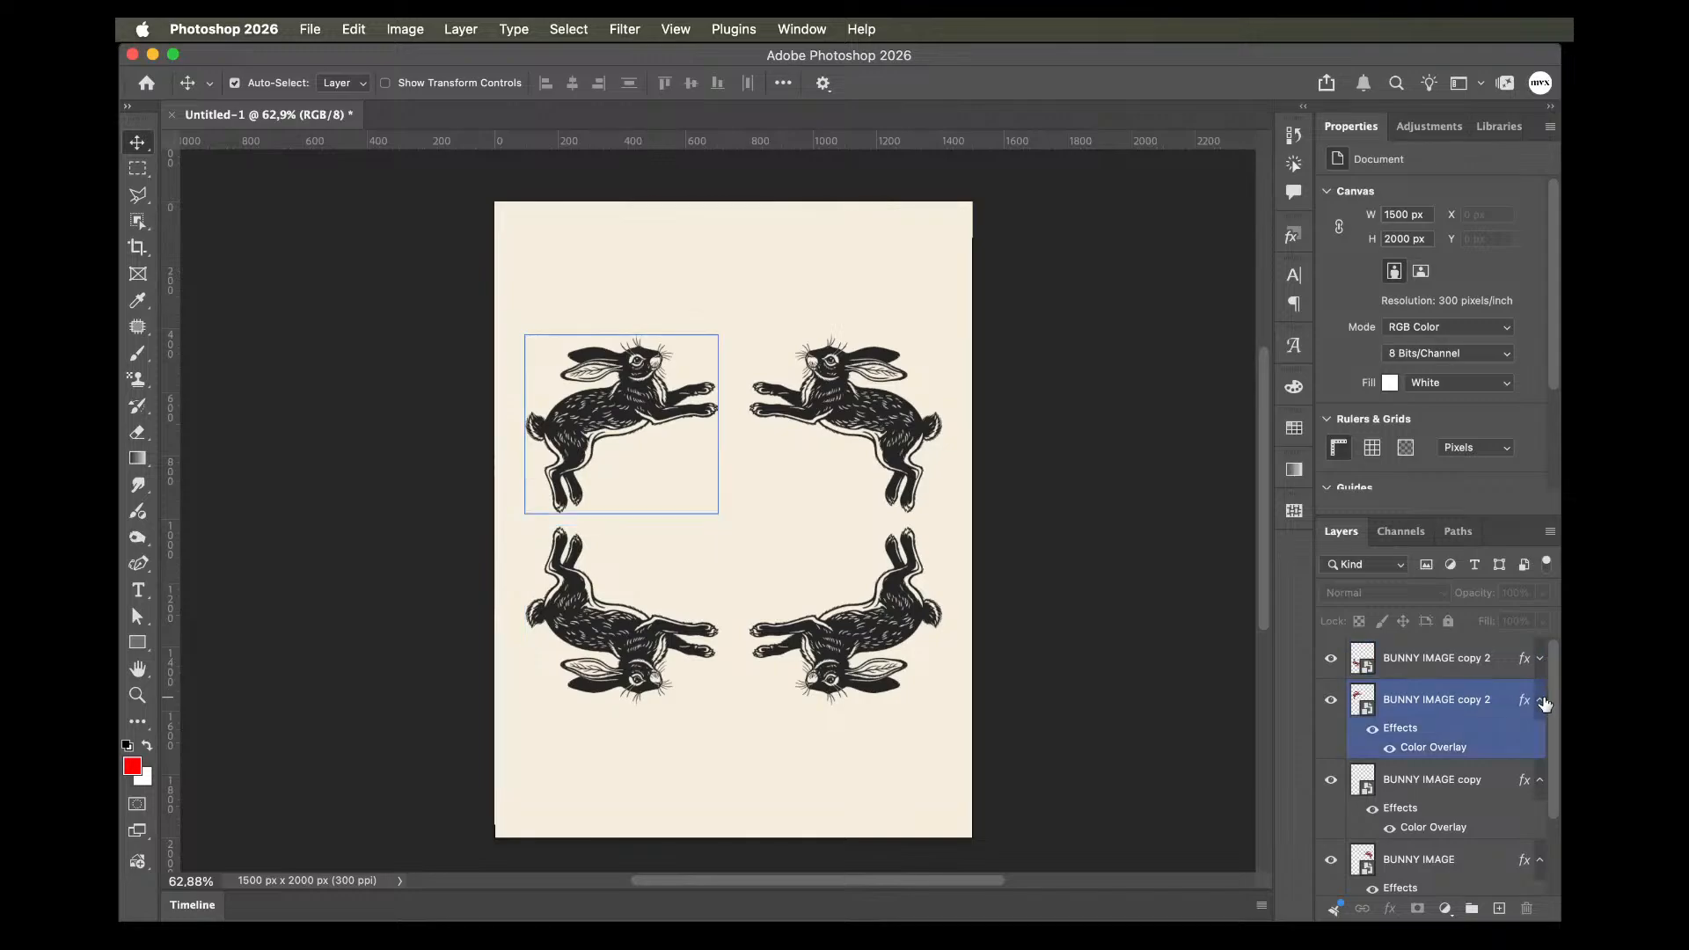
pyautogui.click(1540, 701)
pyautogui.click(1541, 738)
pyautogui.click(1541, 785)
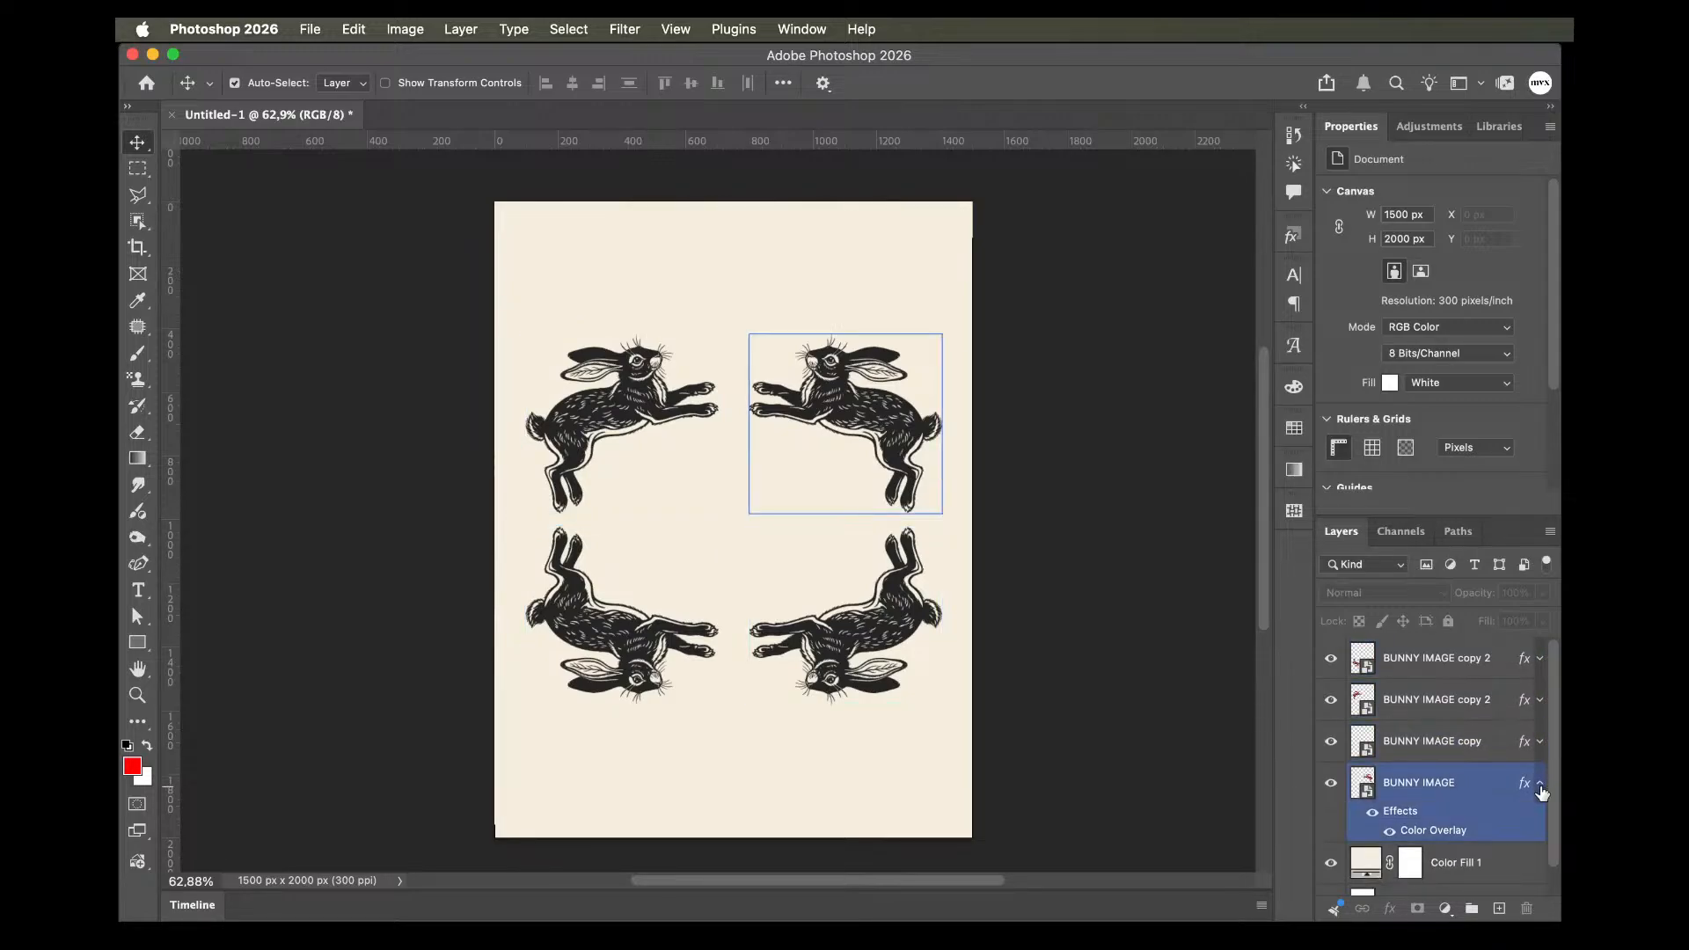
pyautogui.click(1540, 788)
# Sample the bunny's dark grey as the foreground colour for the Type tool.
pyautogui.press('t')
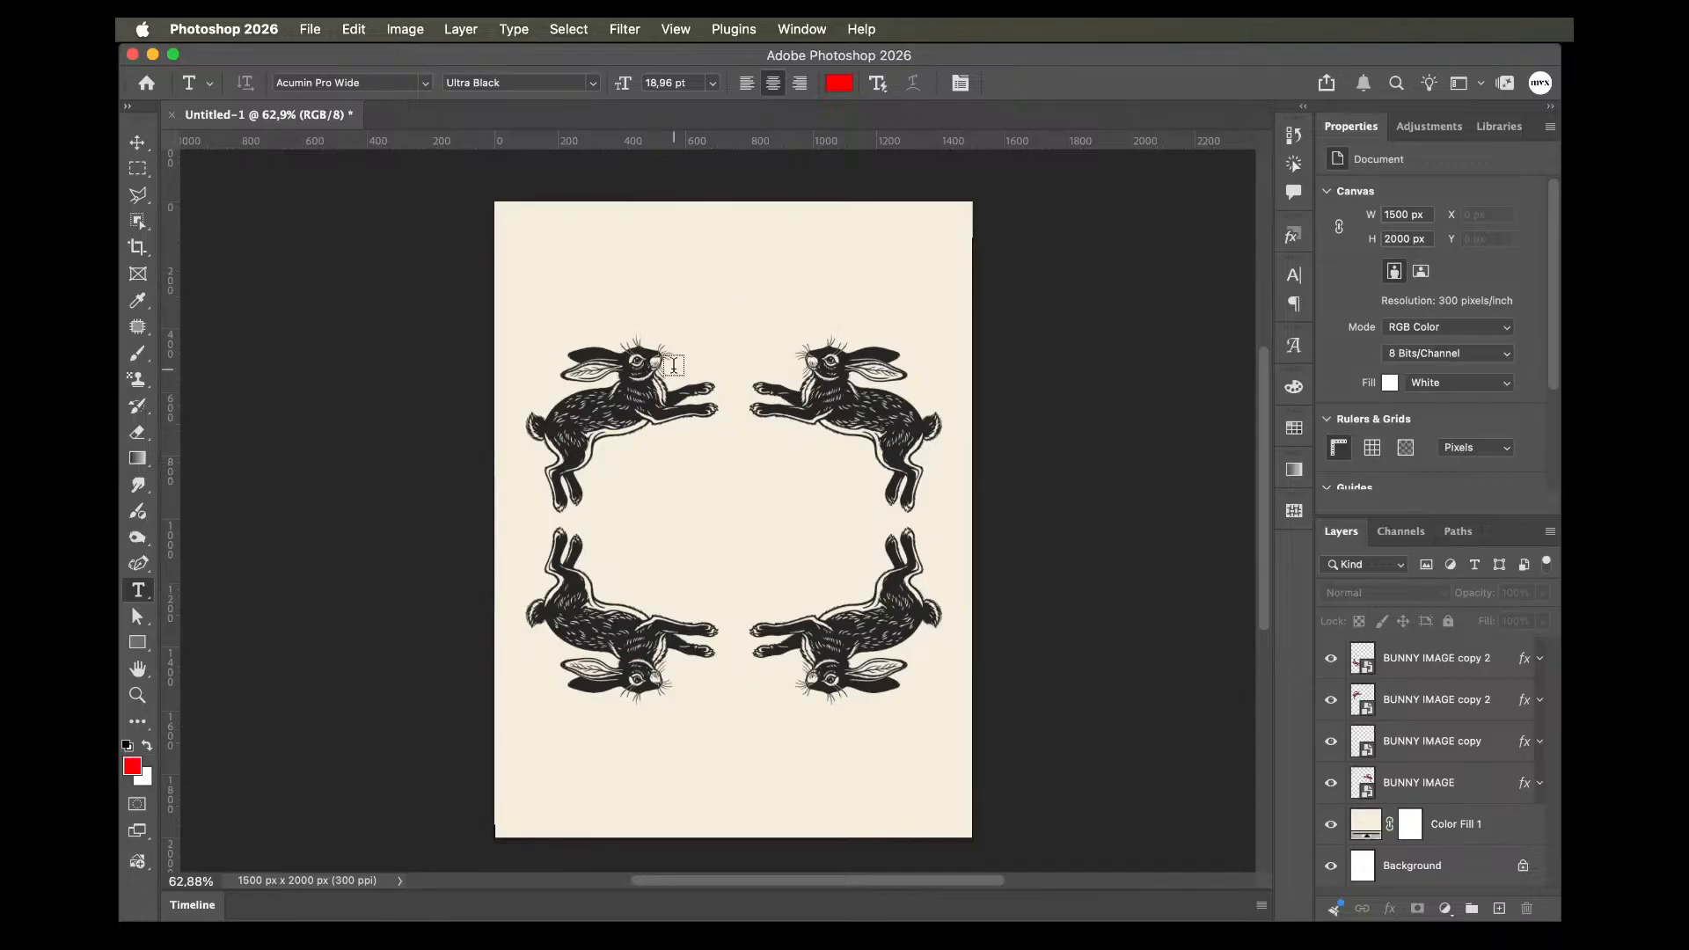
pyautogui.press('i')
pyautogui.click(674, 396)
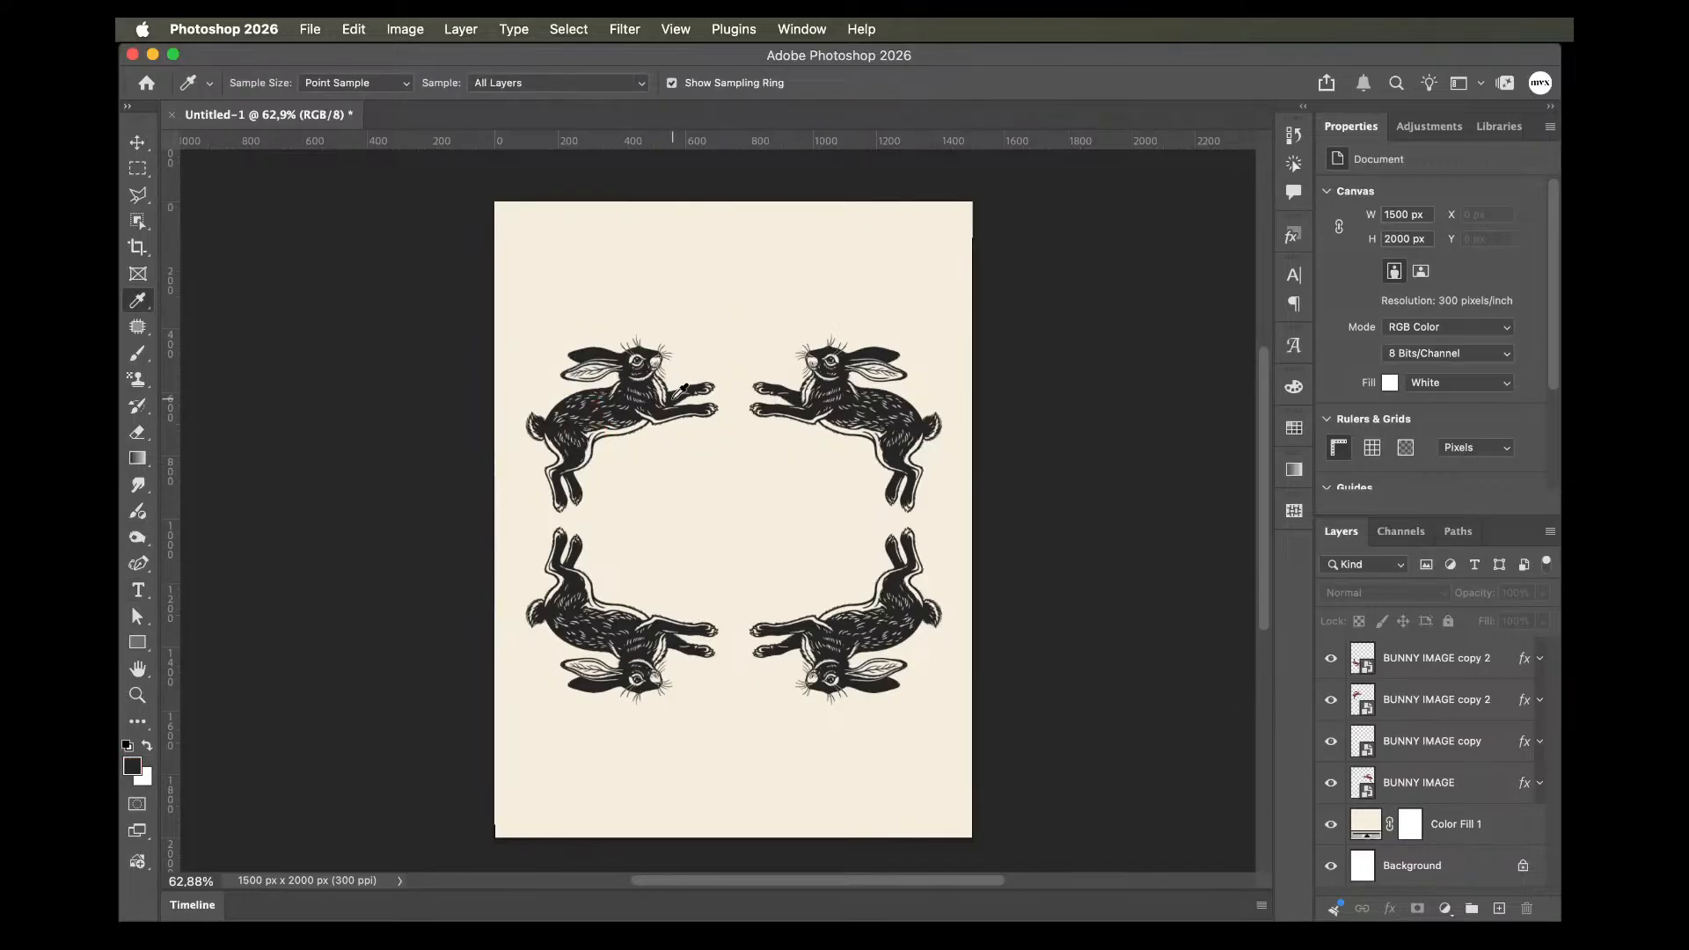
pyautogui.press('t')
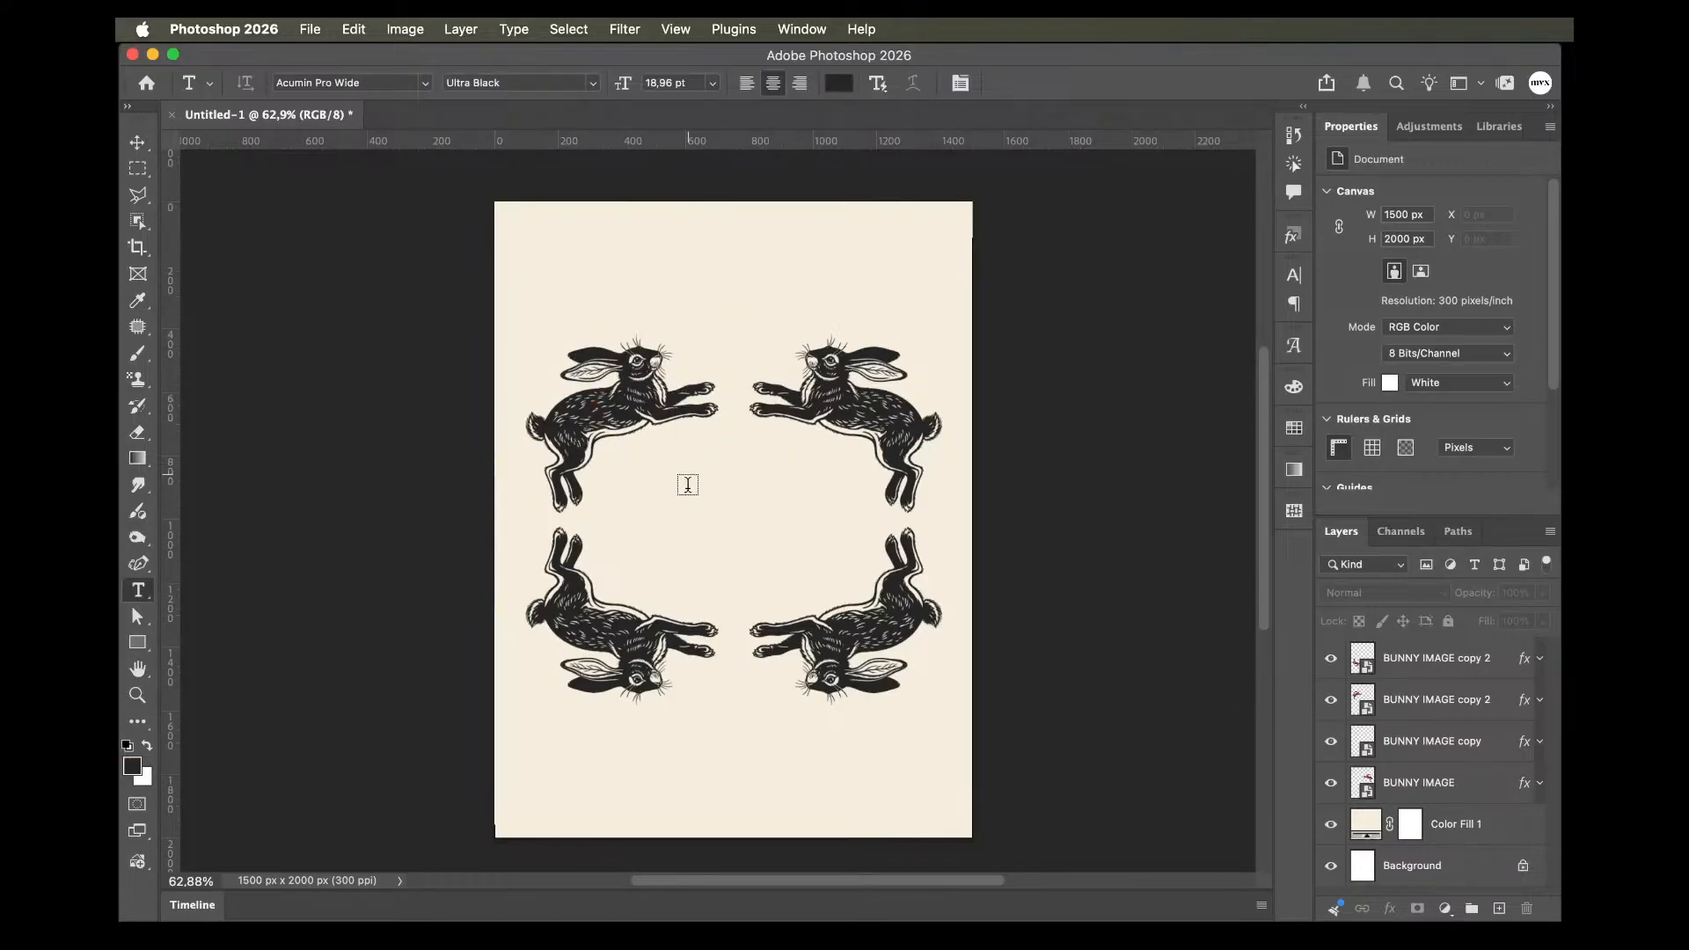
# Add the text "LIVE LIFE TO" between the bunnies in Acumin Pro Wide Ultra Black, 18.96 pt.
pyautogui.click(702, 498)
pyautogui.write('LI')
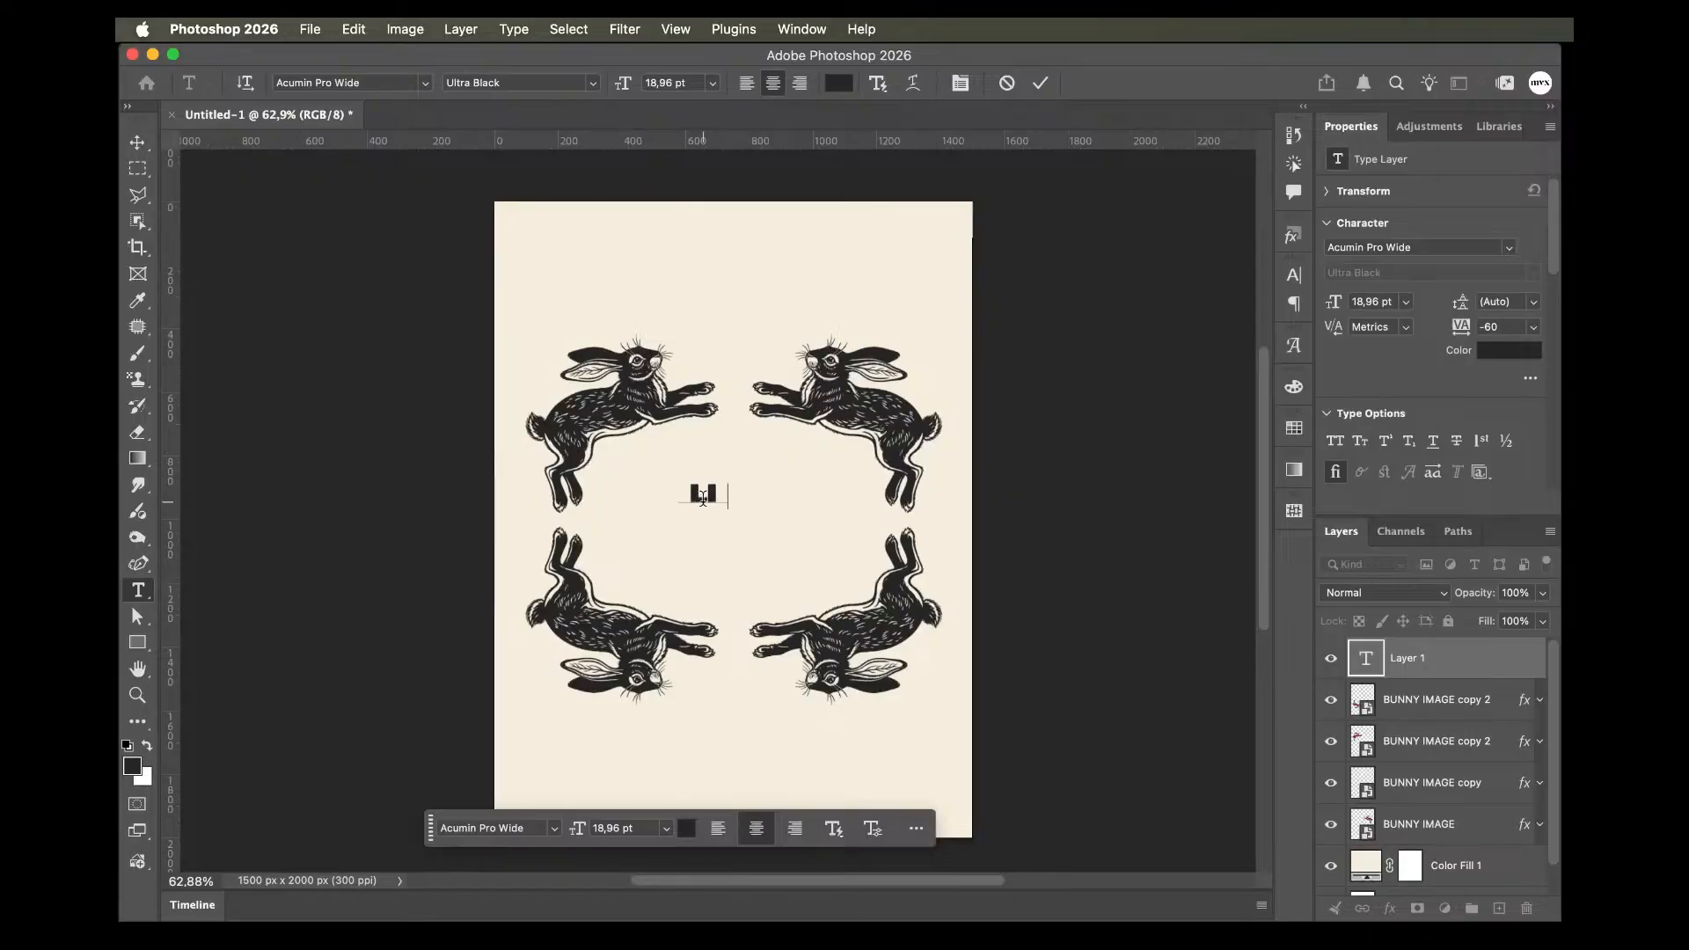
pyautogui.write('VE LIFE TO')
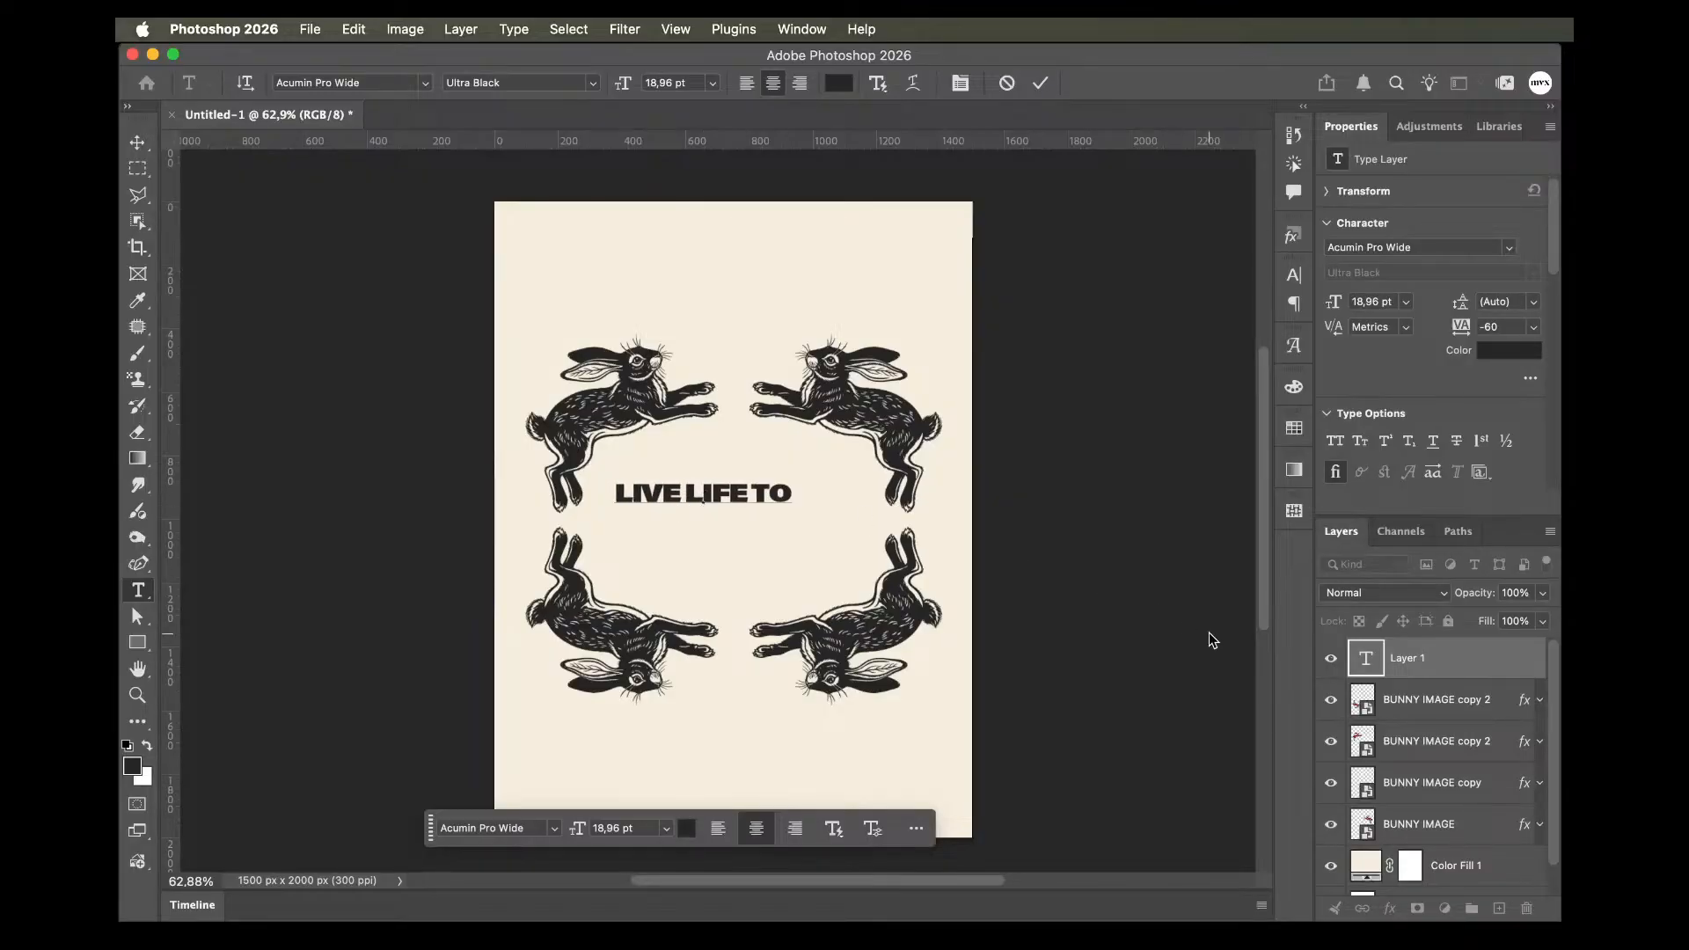
pyautogui.click(1452, 672)
pyautogui.press('v')
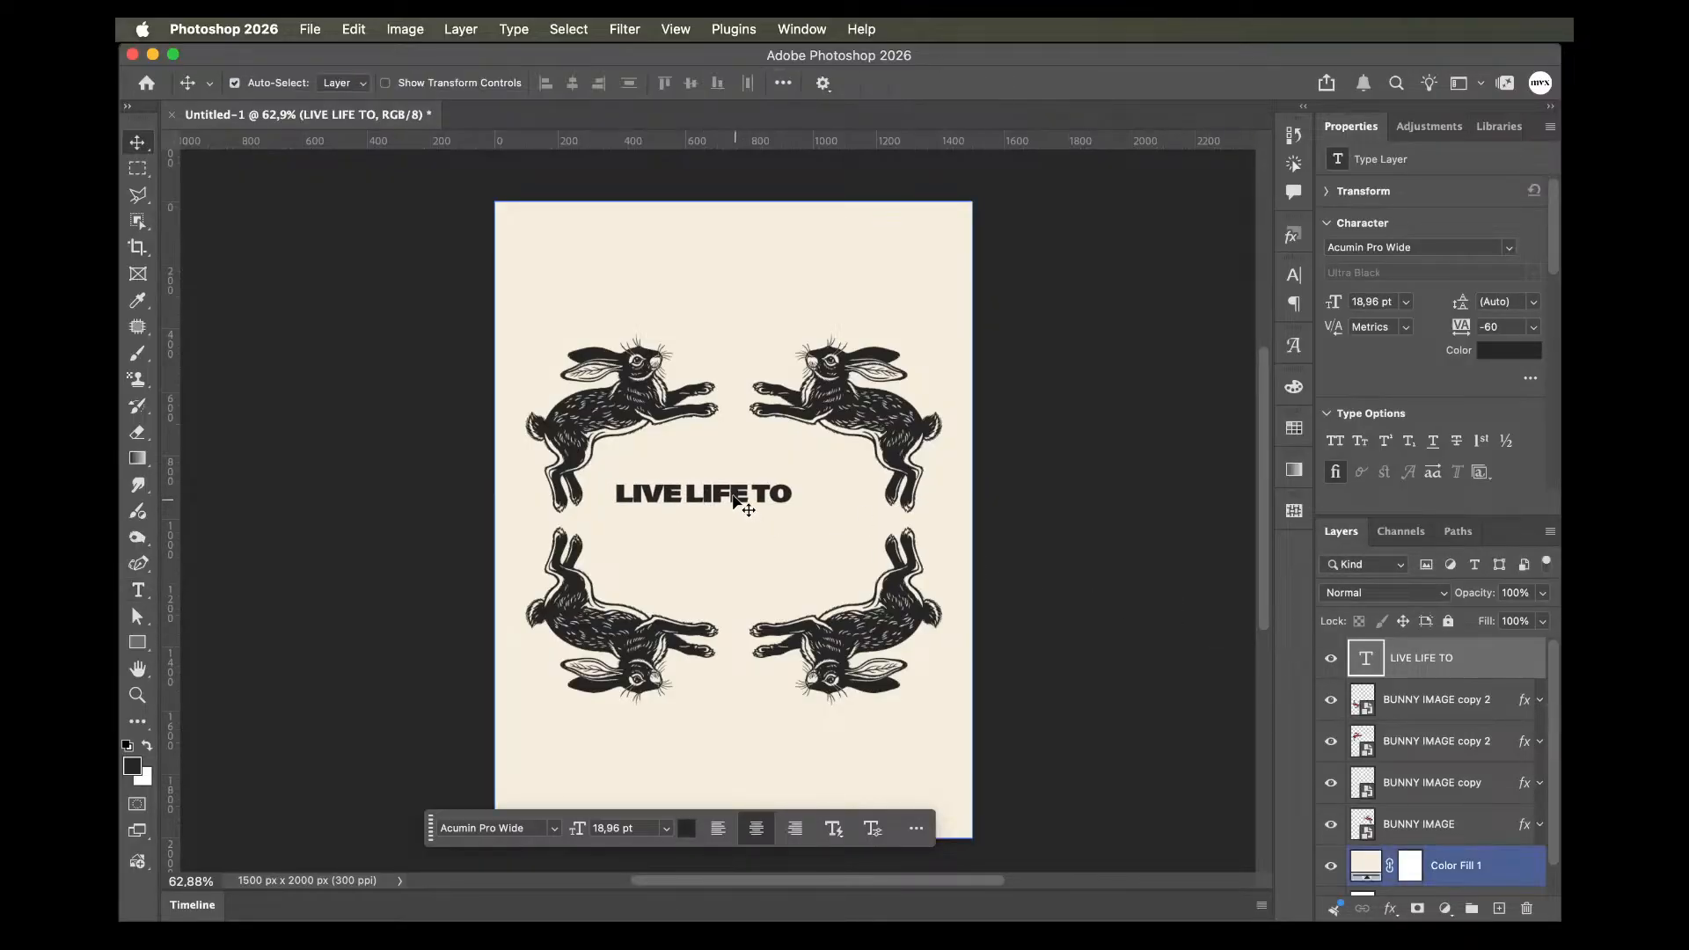
# Reposition the "LIVE LIFE TO" text slightly higher, duplicate it below, and change the copy's wording to "NOT TO".
pyautogui.moveTo(736, 505); pyautogui.dragTo(786, 536)
pyautogui.doubleClick(786, 537)
pyautogui.write('NOT TO')
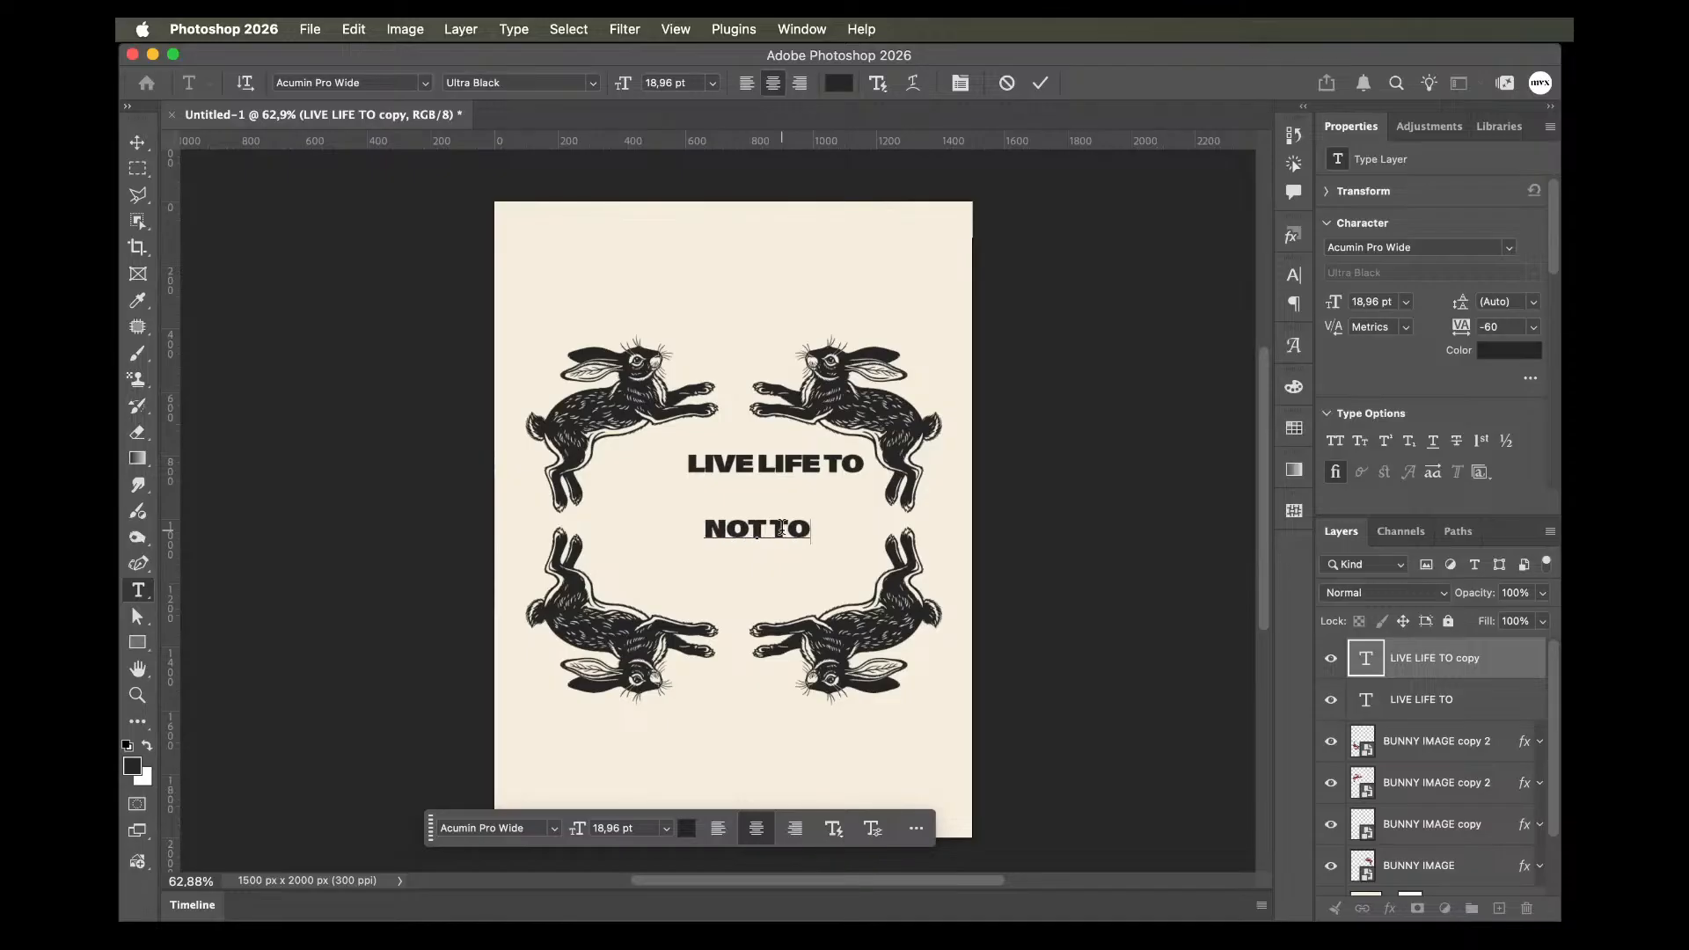
pyautogui.press('Escape')
pyautogui.press('v')
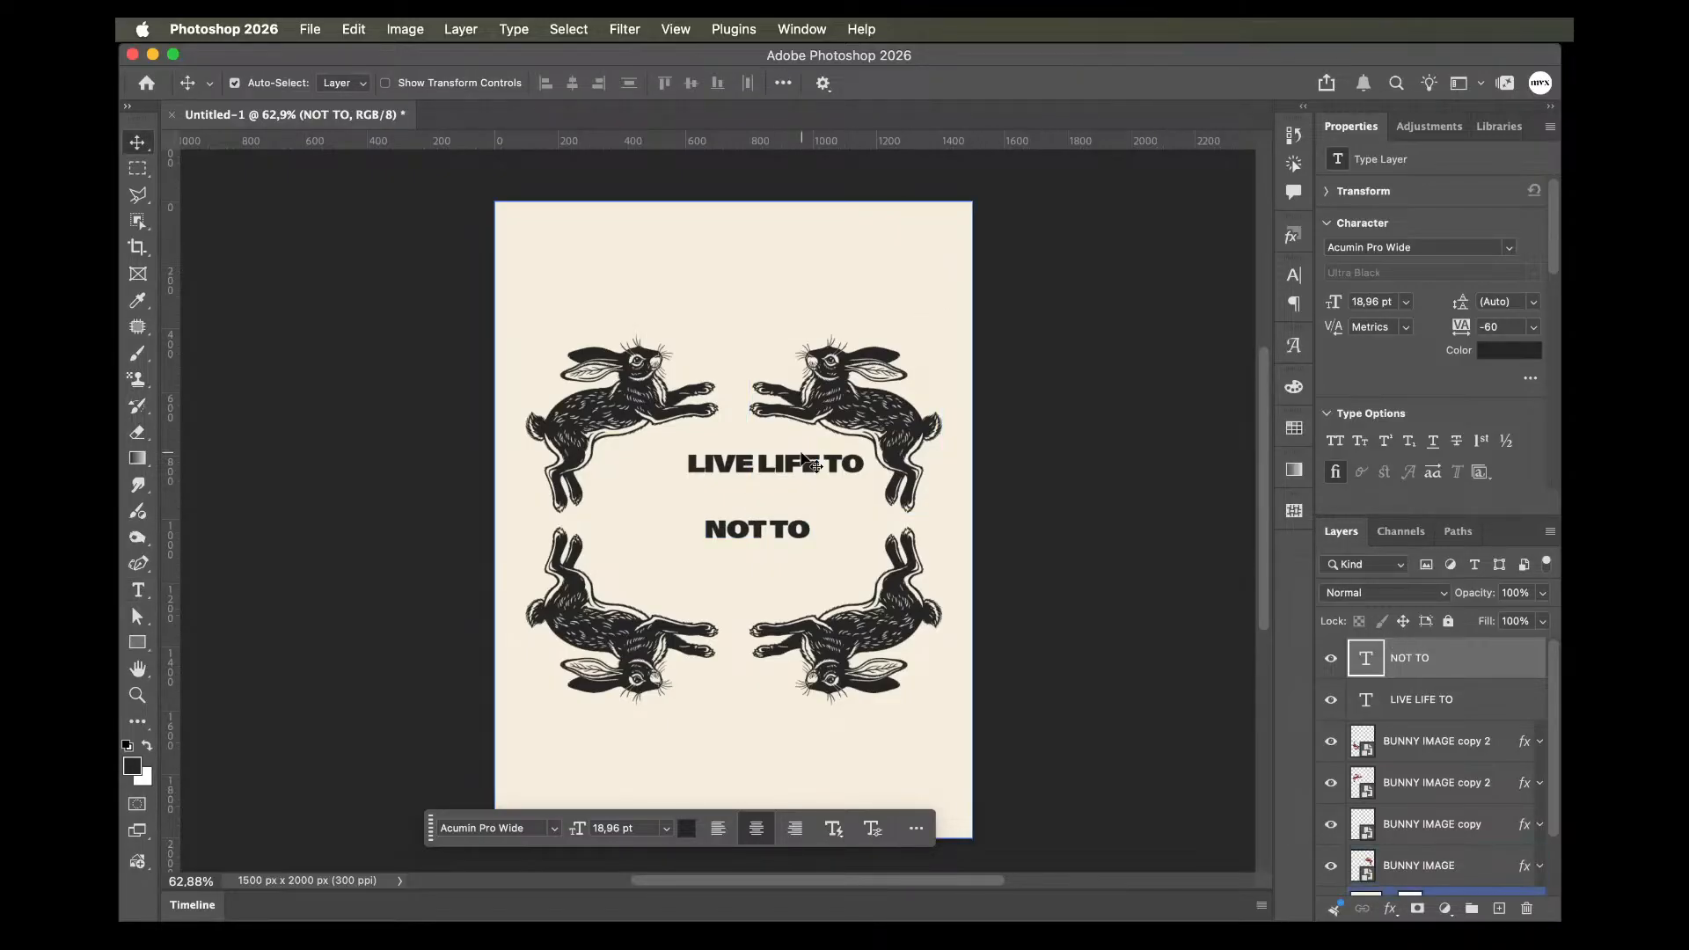
# Duplicate the "LIVE LIFE TO" text between the two existing lines and change the copy's wording to "Express".
pyautogui.moveTo(806, 472); pyautogui.dragTo(736, 498)
pyautogui.doubleClick(735, 497)
pyautogui.write('E')
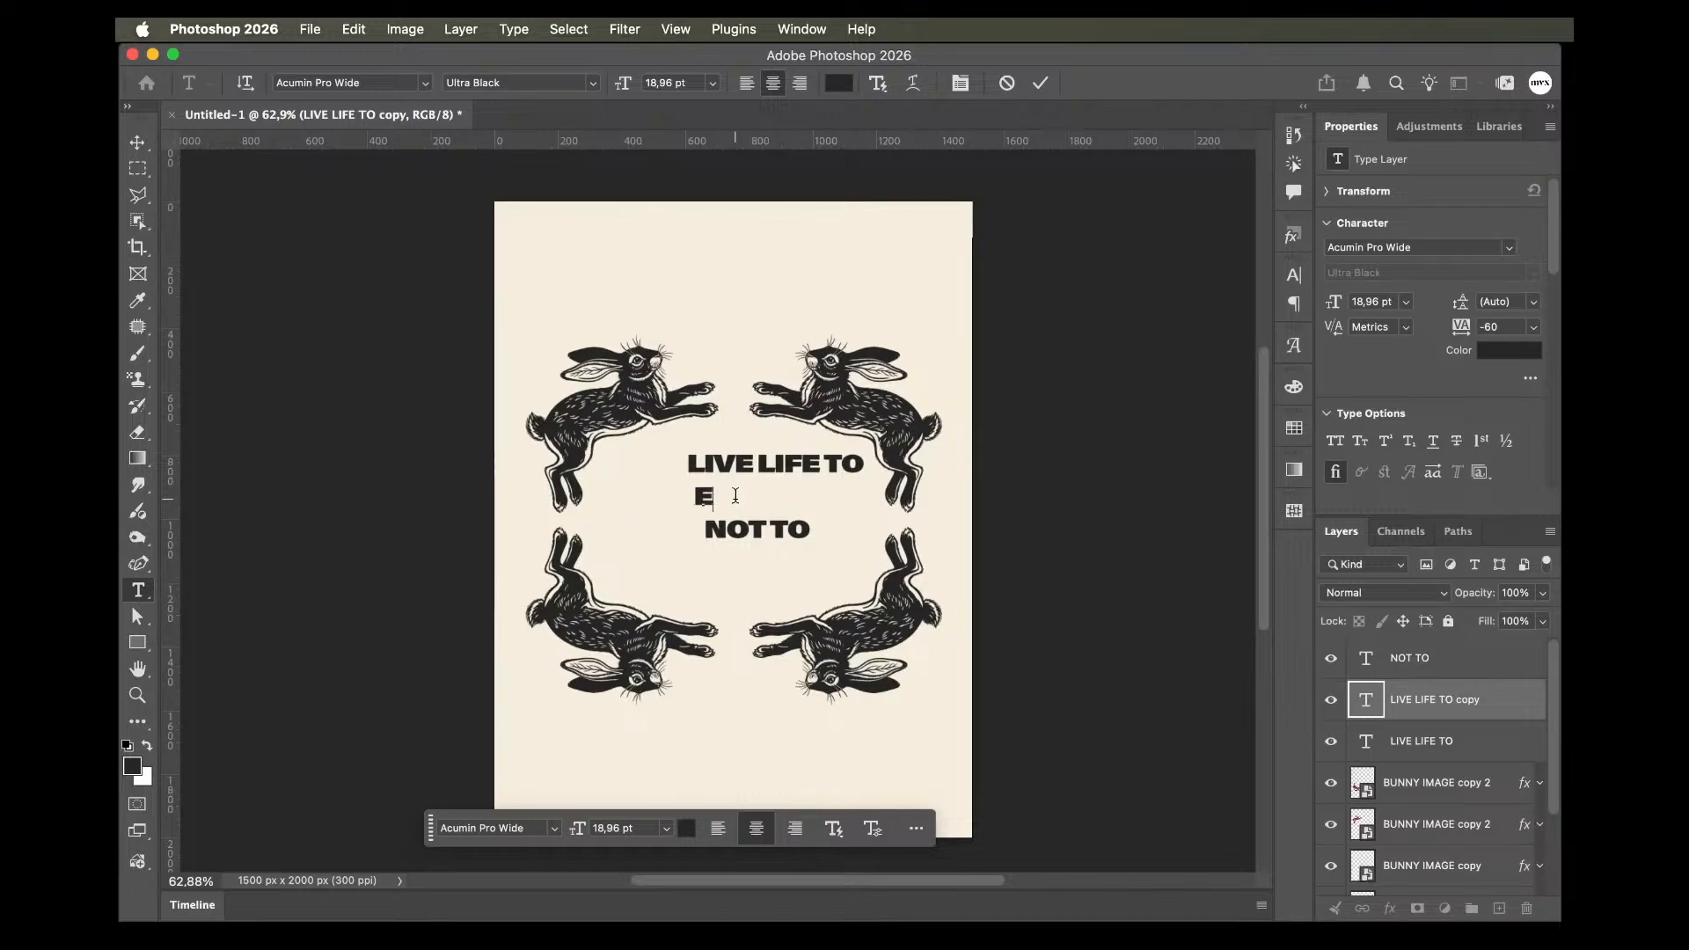
pyautogui.write('xpress')
pyautogui.press('super+Return')
# Filter the fonts to the Script class and set the "Express" text in Altesse Std Regular 24pt.
pyautogui.click(1509, 249)
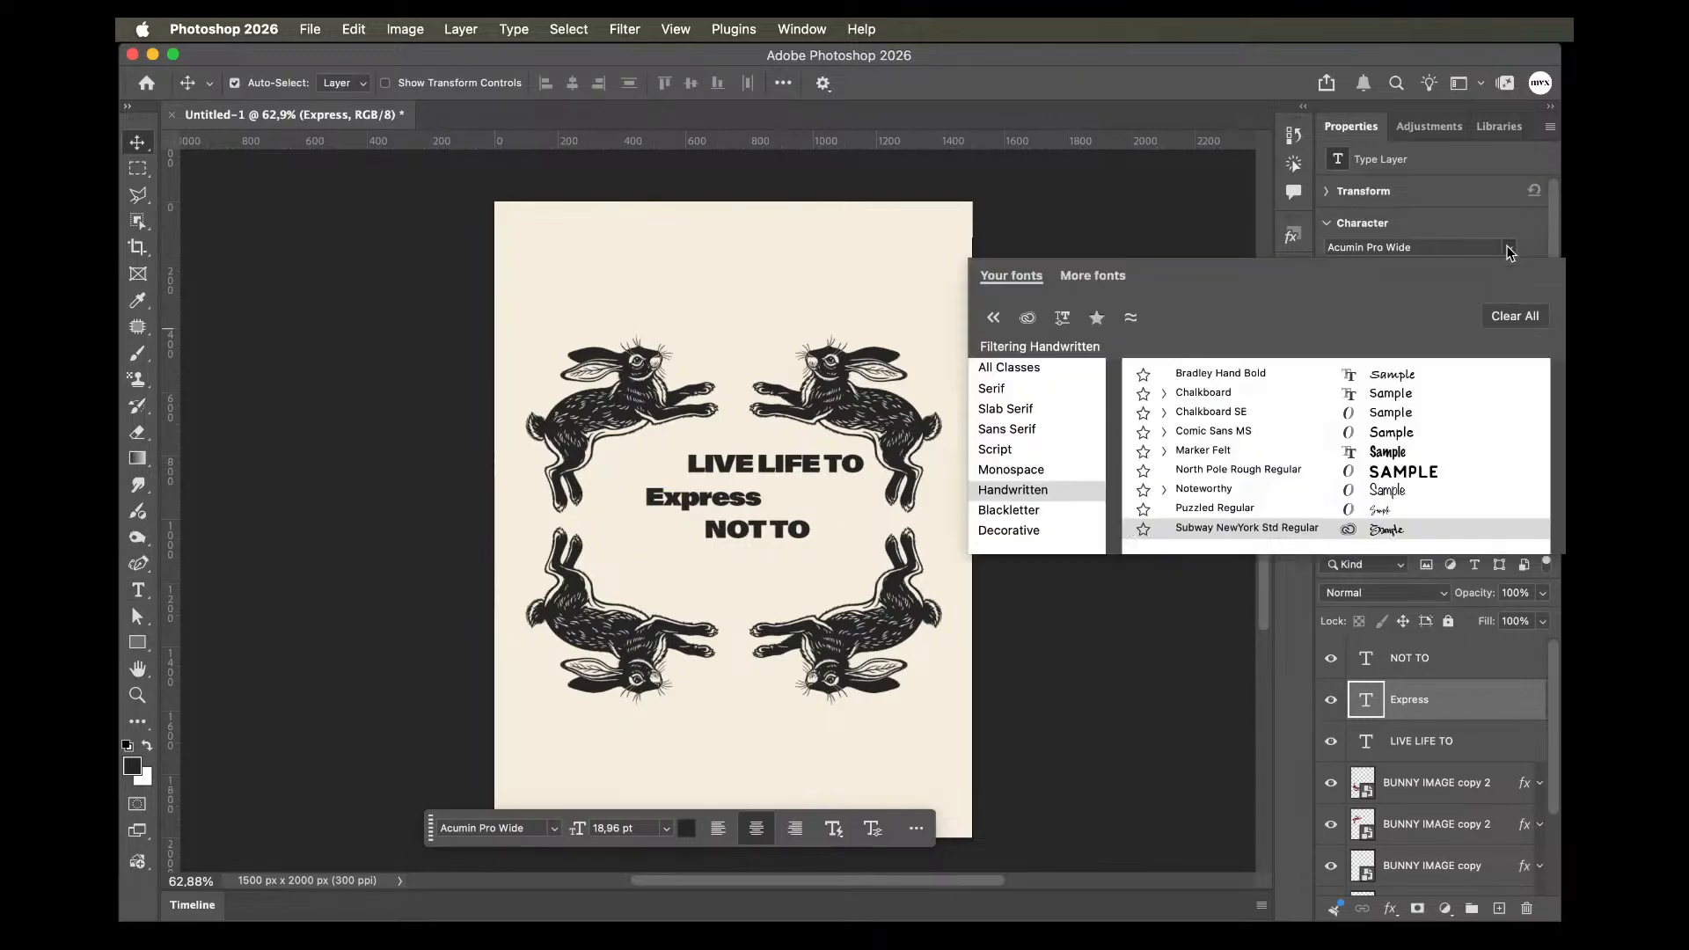
pyautogui.click(1012, 451)
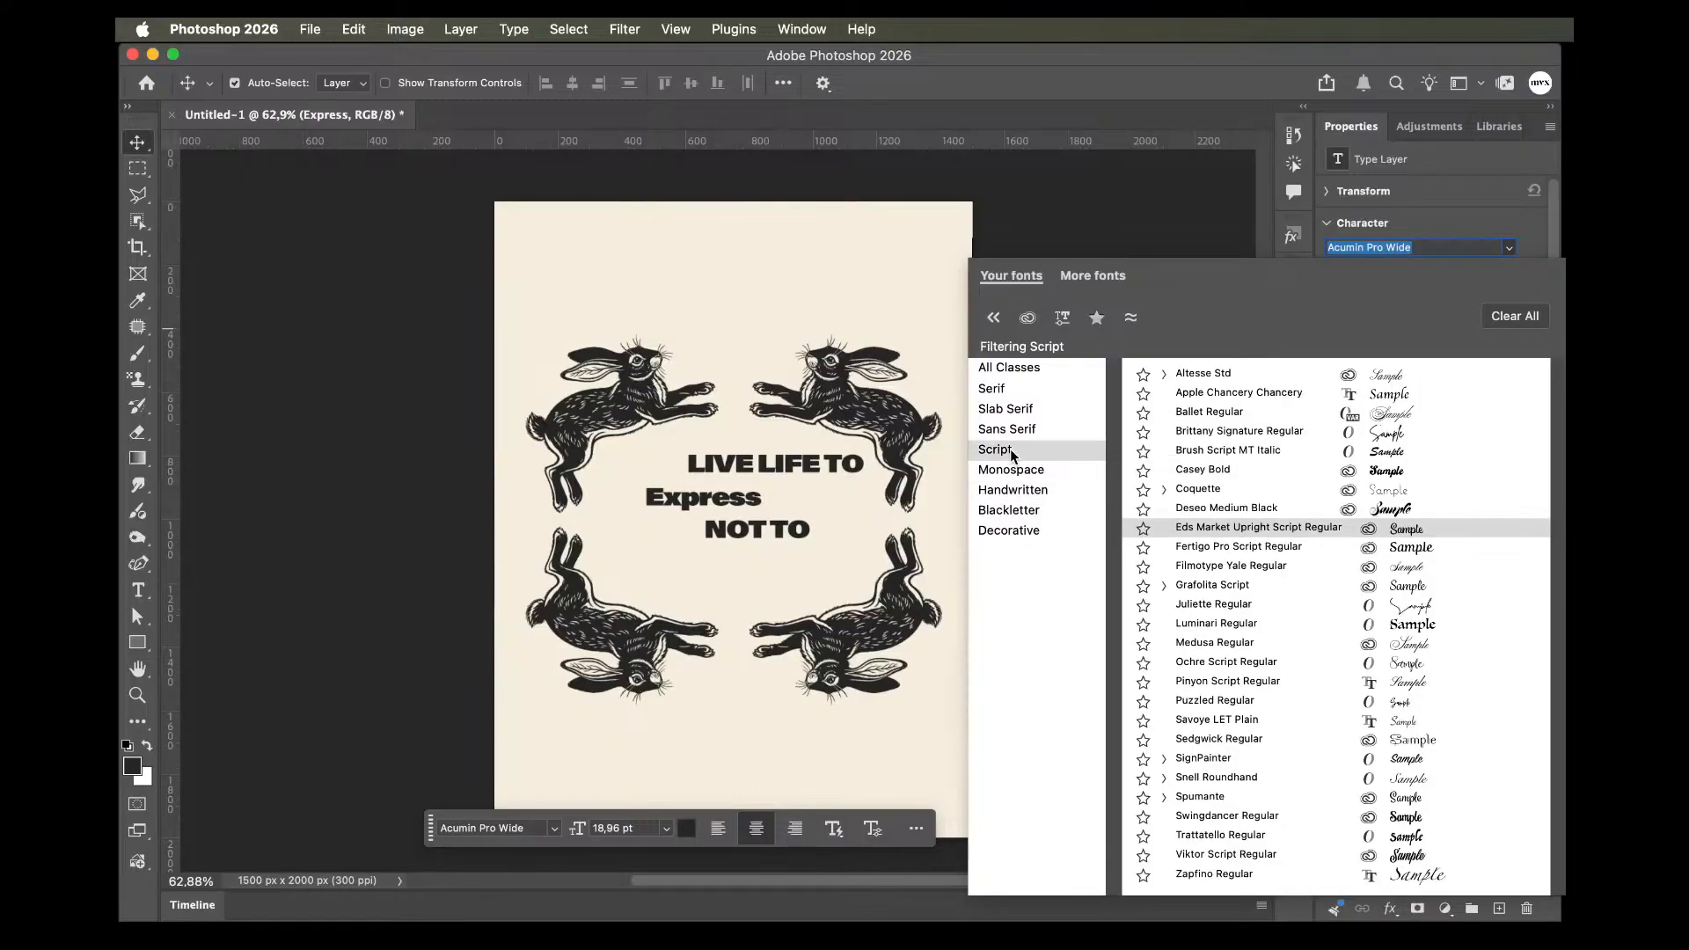
pyautogui.click(1223, 377)
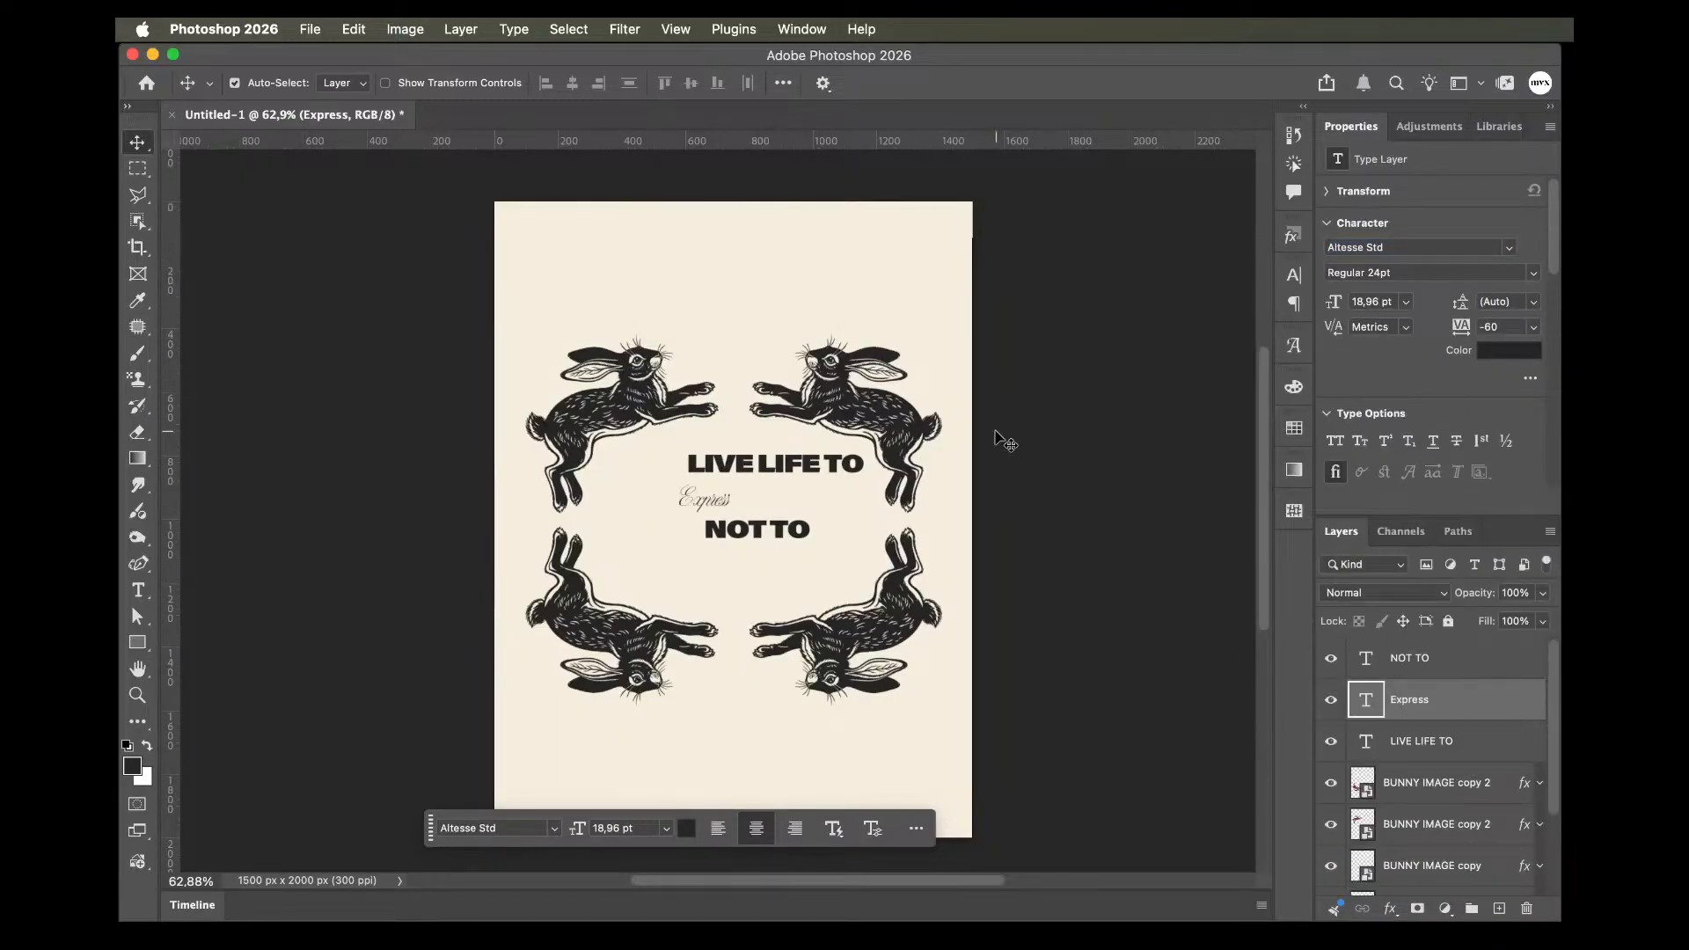
# Scale the "Express" text to 360% and shift it up and to the right between the two bold lines.
pyautogui.press('super+t')
pyautogui.moveTo(736, 509); pyautogui.dragTo(794, 566)
pyautogui.hotkey('shift', 'Up')
pyautogui.hotkey('shift', 'Up')
pyautogui.hotkey('shift', 'Up')
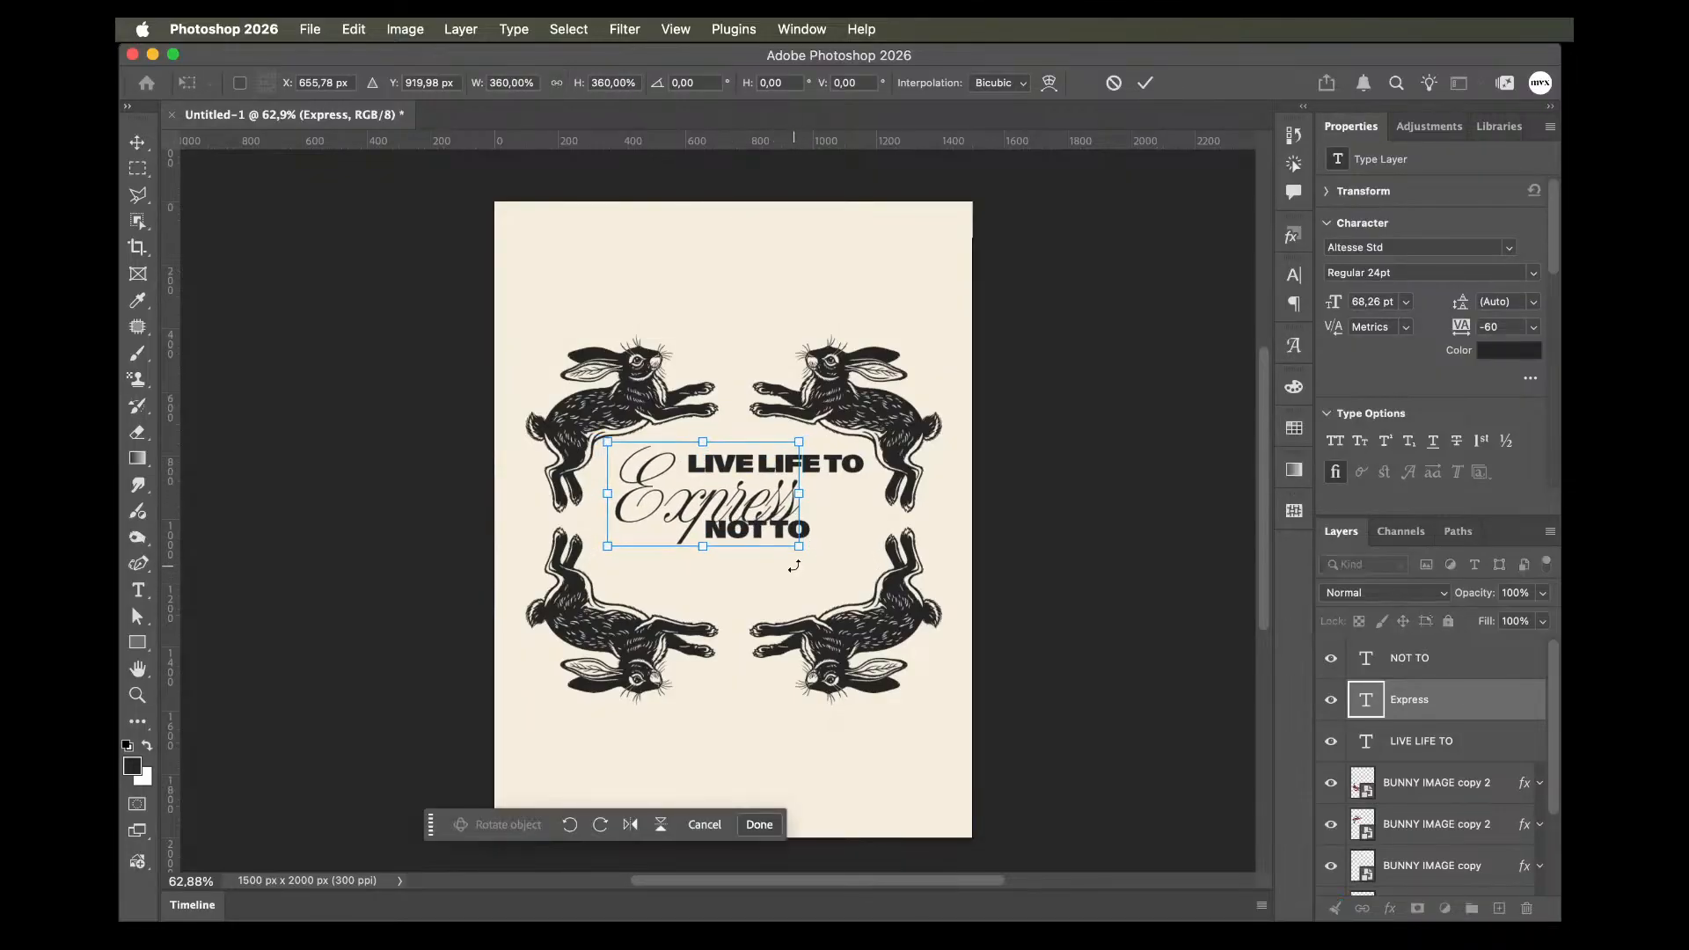
pyautogui.hotkey('shift', 'Right')
pyautogui.hotkey('shift', 'Right')
pyautogui.hotkey('shift', 'Right')
pyautogui.hotkey('shift', 'Up')
pyautogui.press('Return')
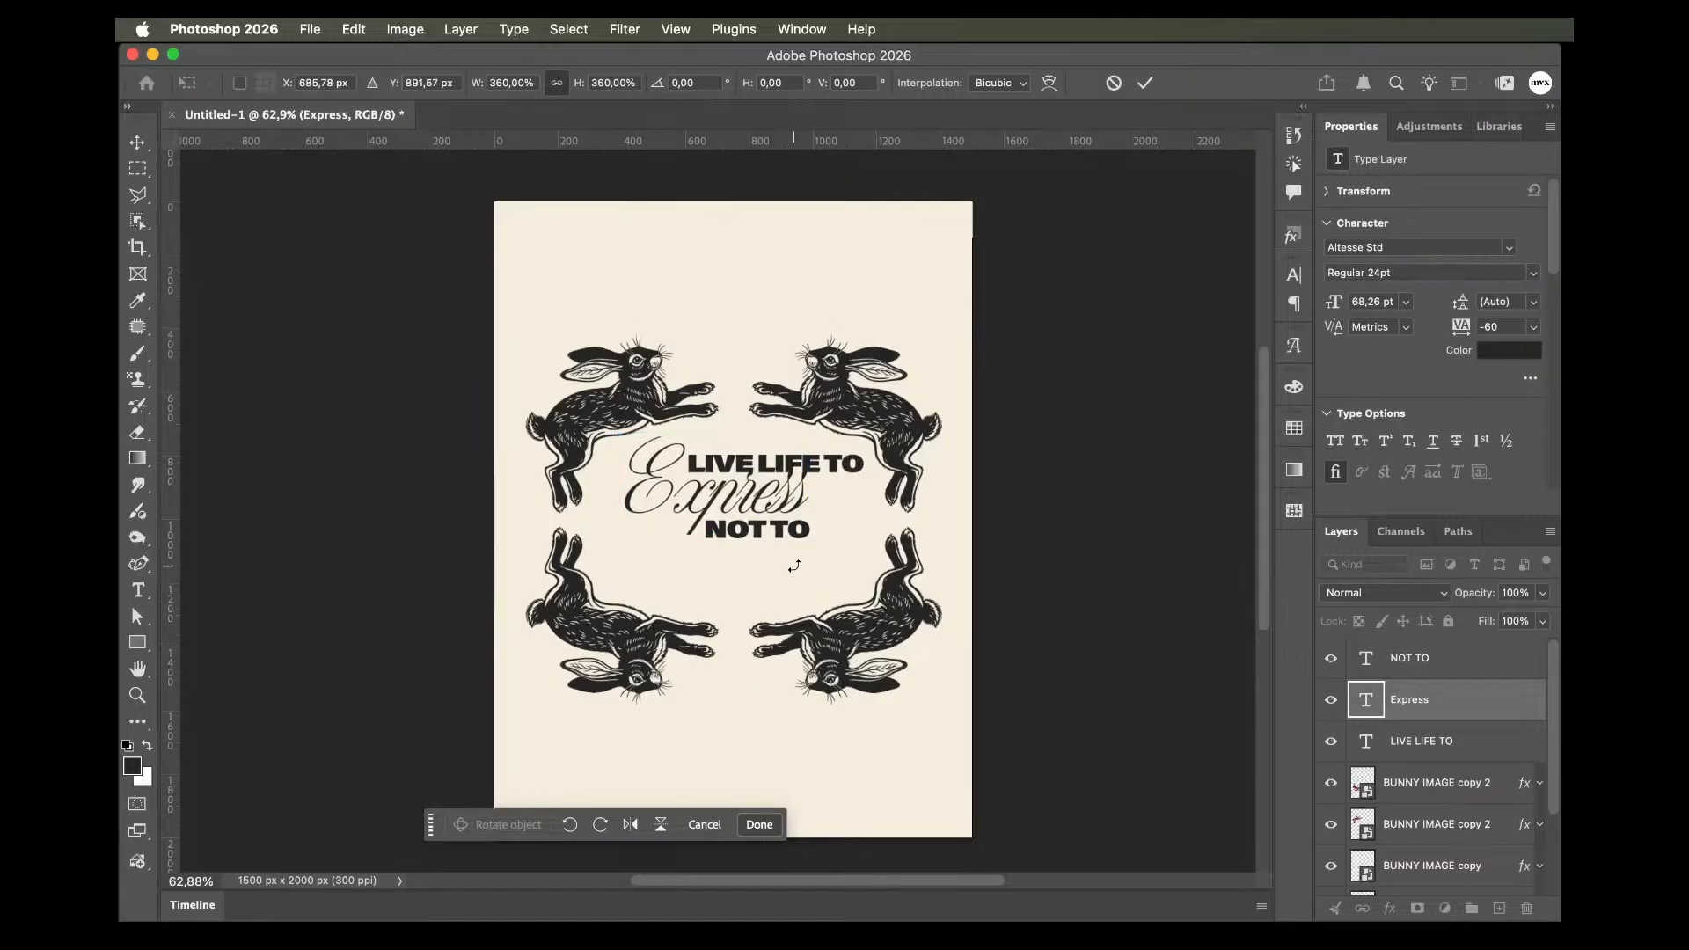
# Nudge the enlarged "Express" text slightly left, fine-tuning its position against "LIVE LIFE TO".
pyautogui.press('Left')
pyautogui.press('Left')
pyautogui.press('Left')
pyautogui.press('Left')
pyautogui.press('Left')
pyautogui.press('Left')
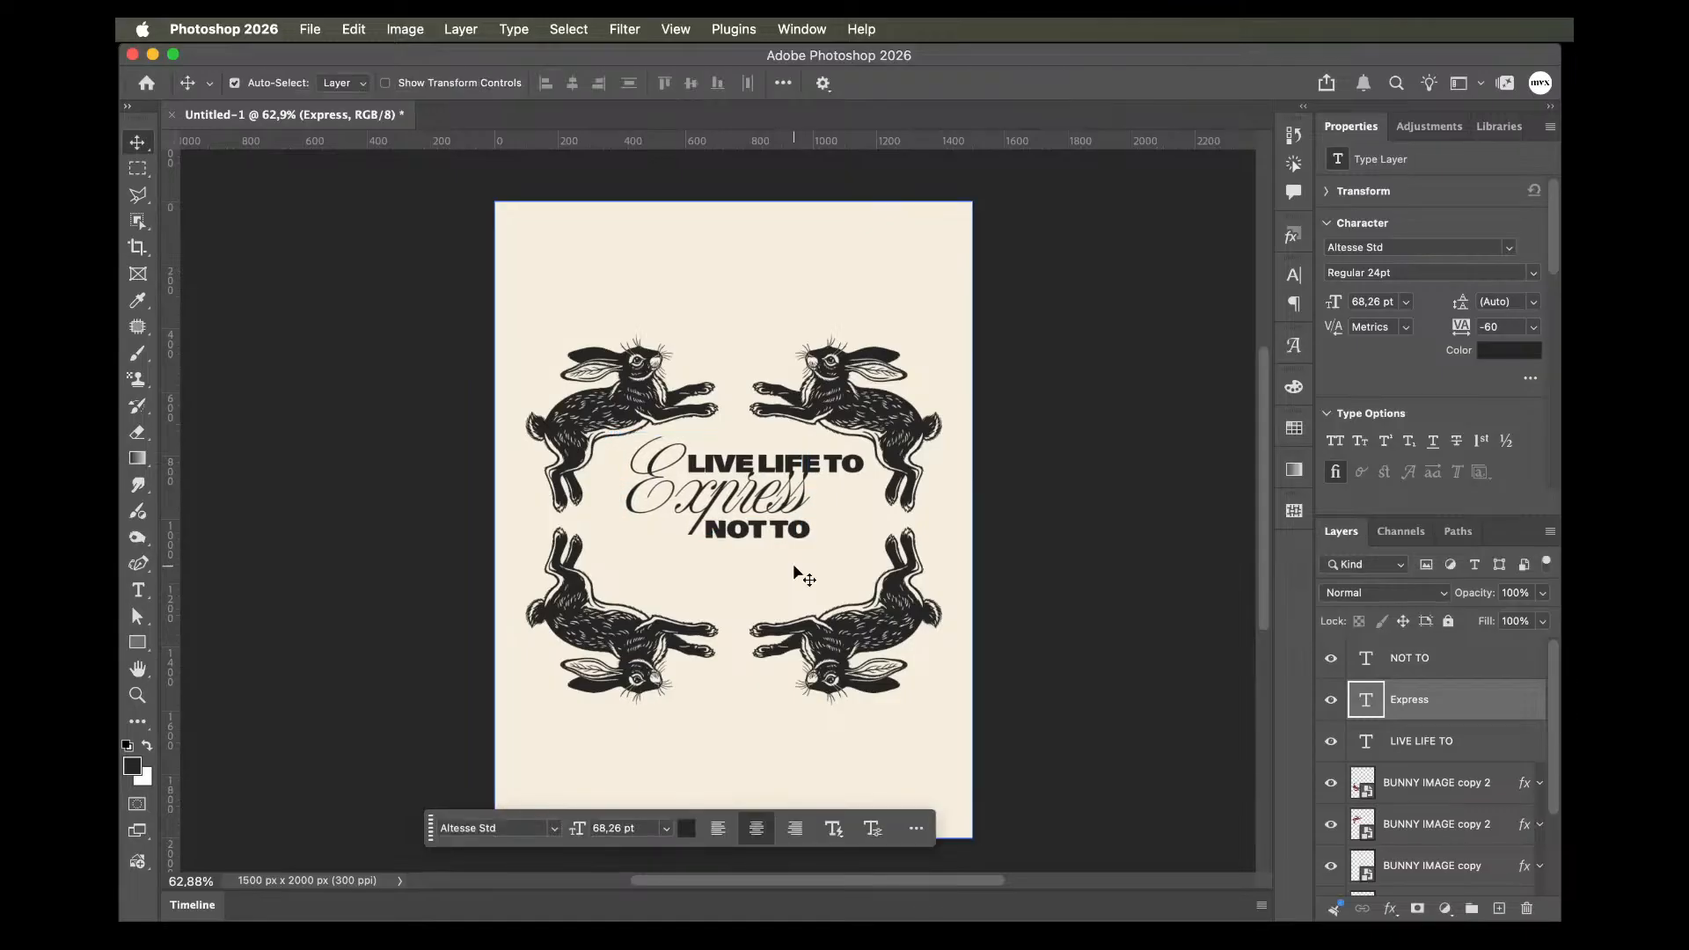
pyautogui.hotkey('shift', 'Left')
pyautogui.hotkey('shift', 'Left')
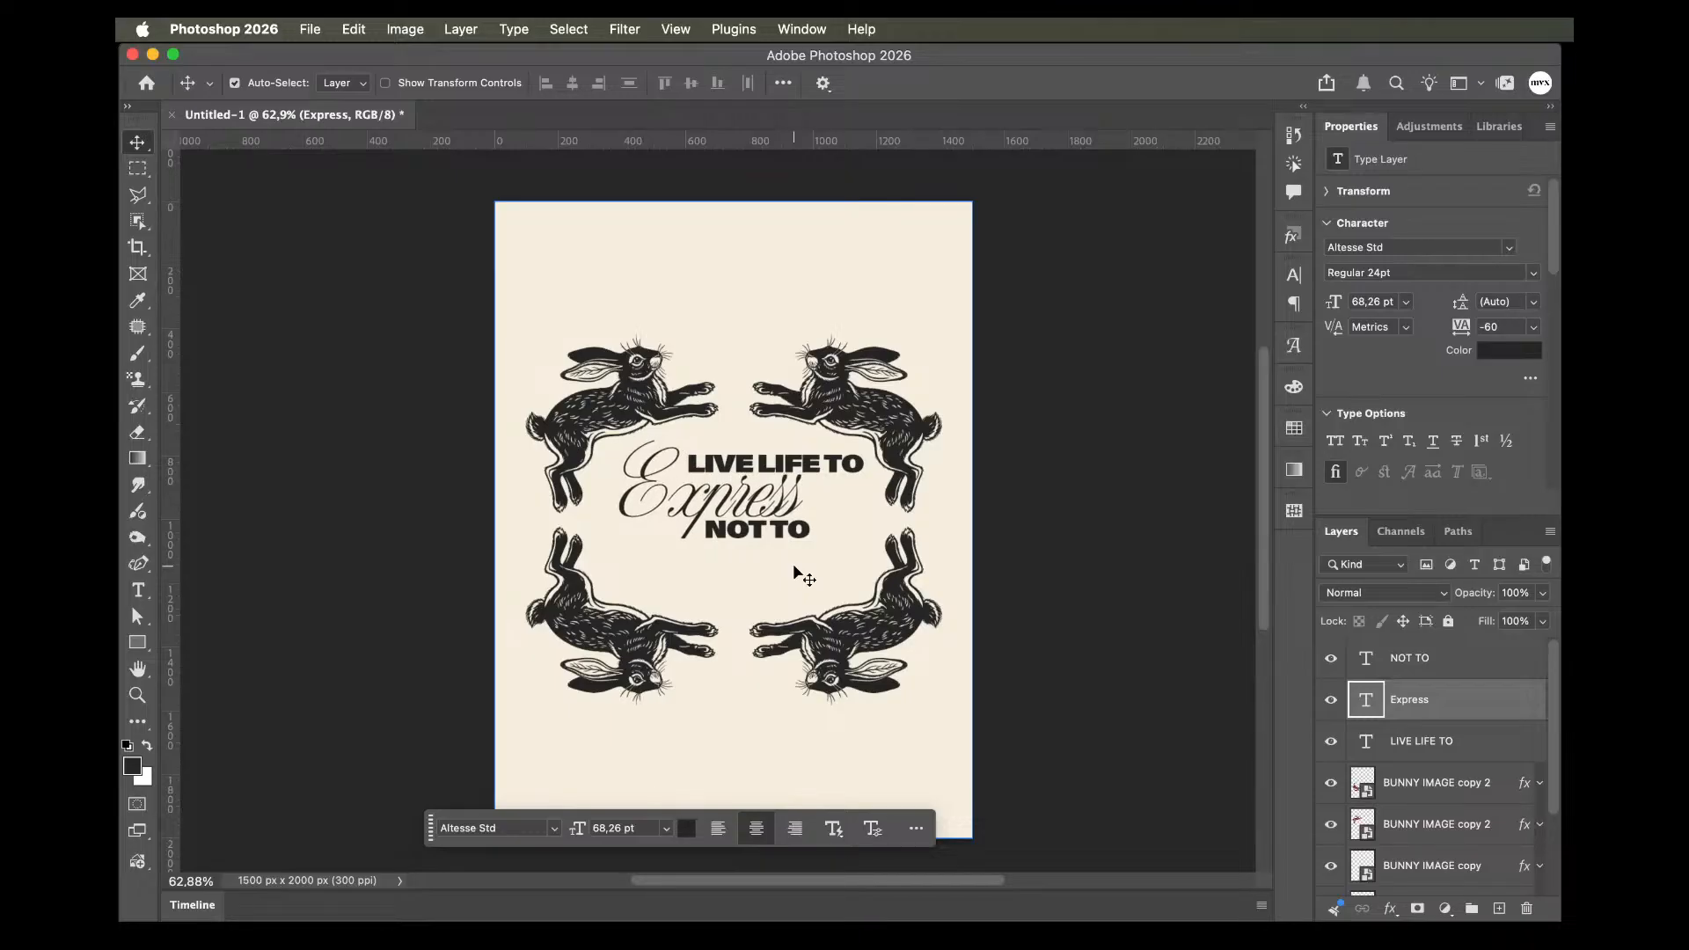
pyautogui.hotkey('shift', 'Right')
# Duplicate the "Express" text below "NOT TO" and change the copy's wording to "Impress".
pyautogui.moveTo(774, 533); pyautogui.dragTo(741, 602)
pyautogui.doubleClick(742, 605)
pyautogui.write('I')
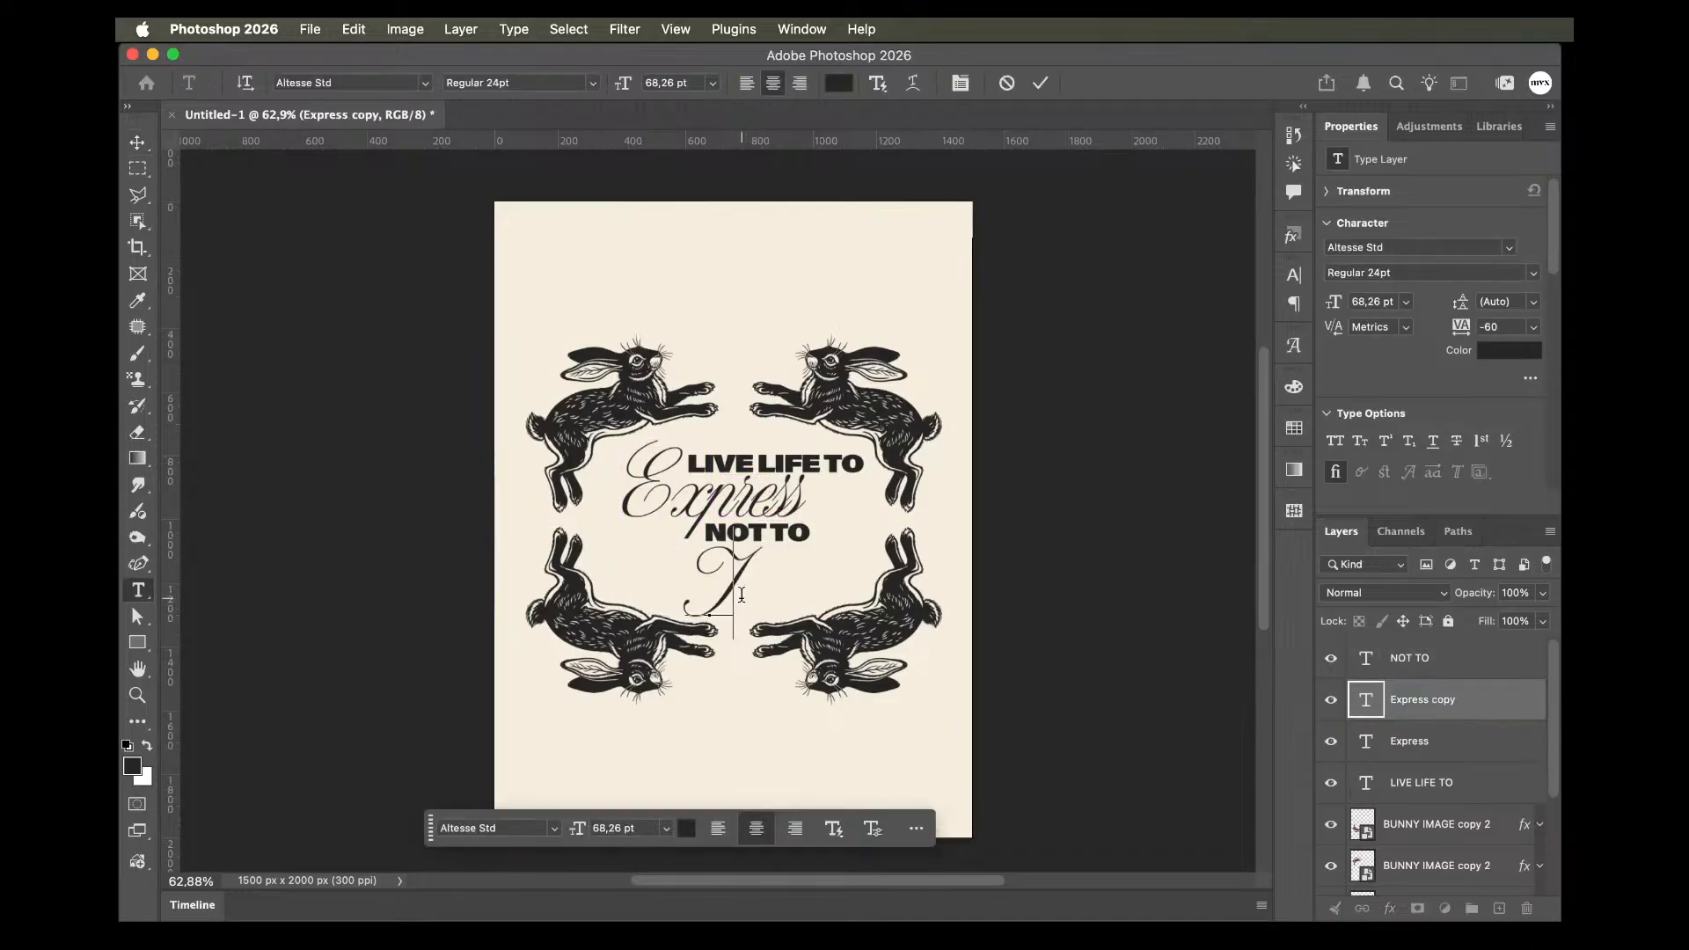
pyautogui.write('mpress')
pyautogui.press('super+Return')
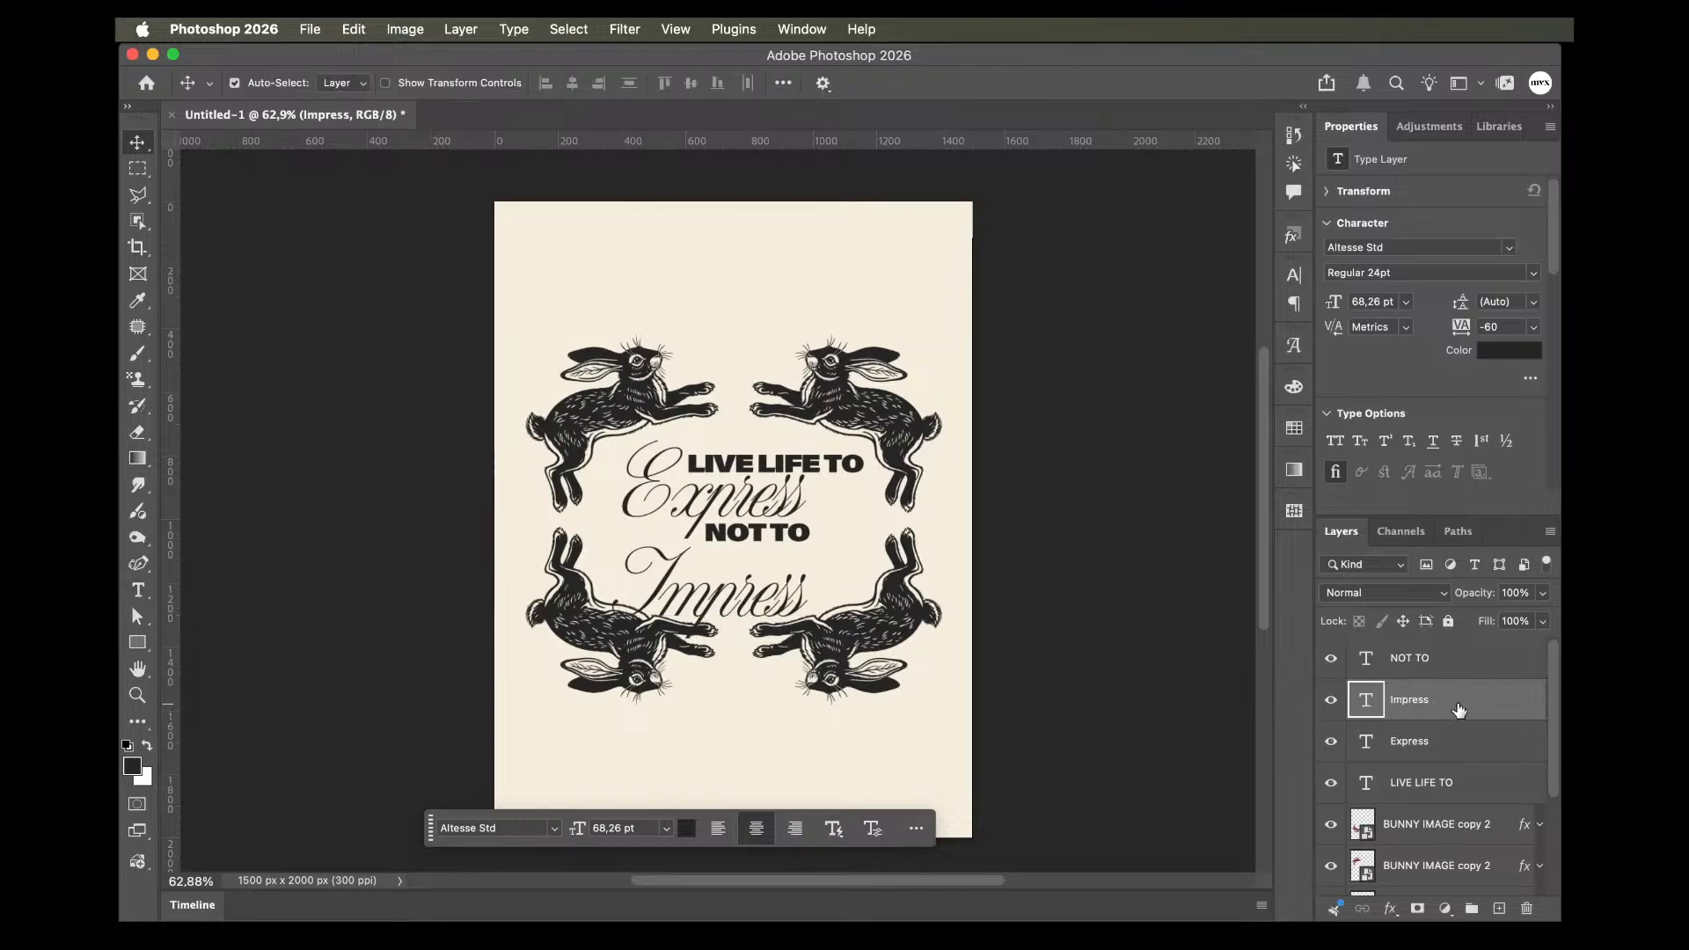
# Move the "Impress" text up and to the right so its large initial wraps around "NOT TO".
pyautogui.press('super+t')
pyautogui.moveTo(748, 609); pyautogui.dragTo(763, 581)
pyautogui.hotkey('shift', 'Right')
pyautogui.hotkey('shift', 'Up')
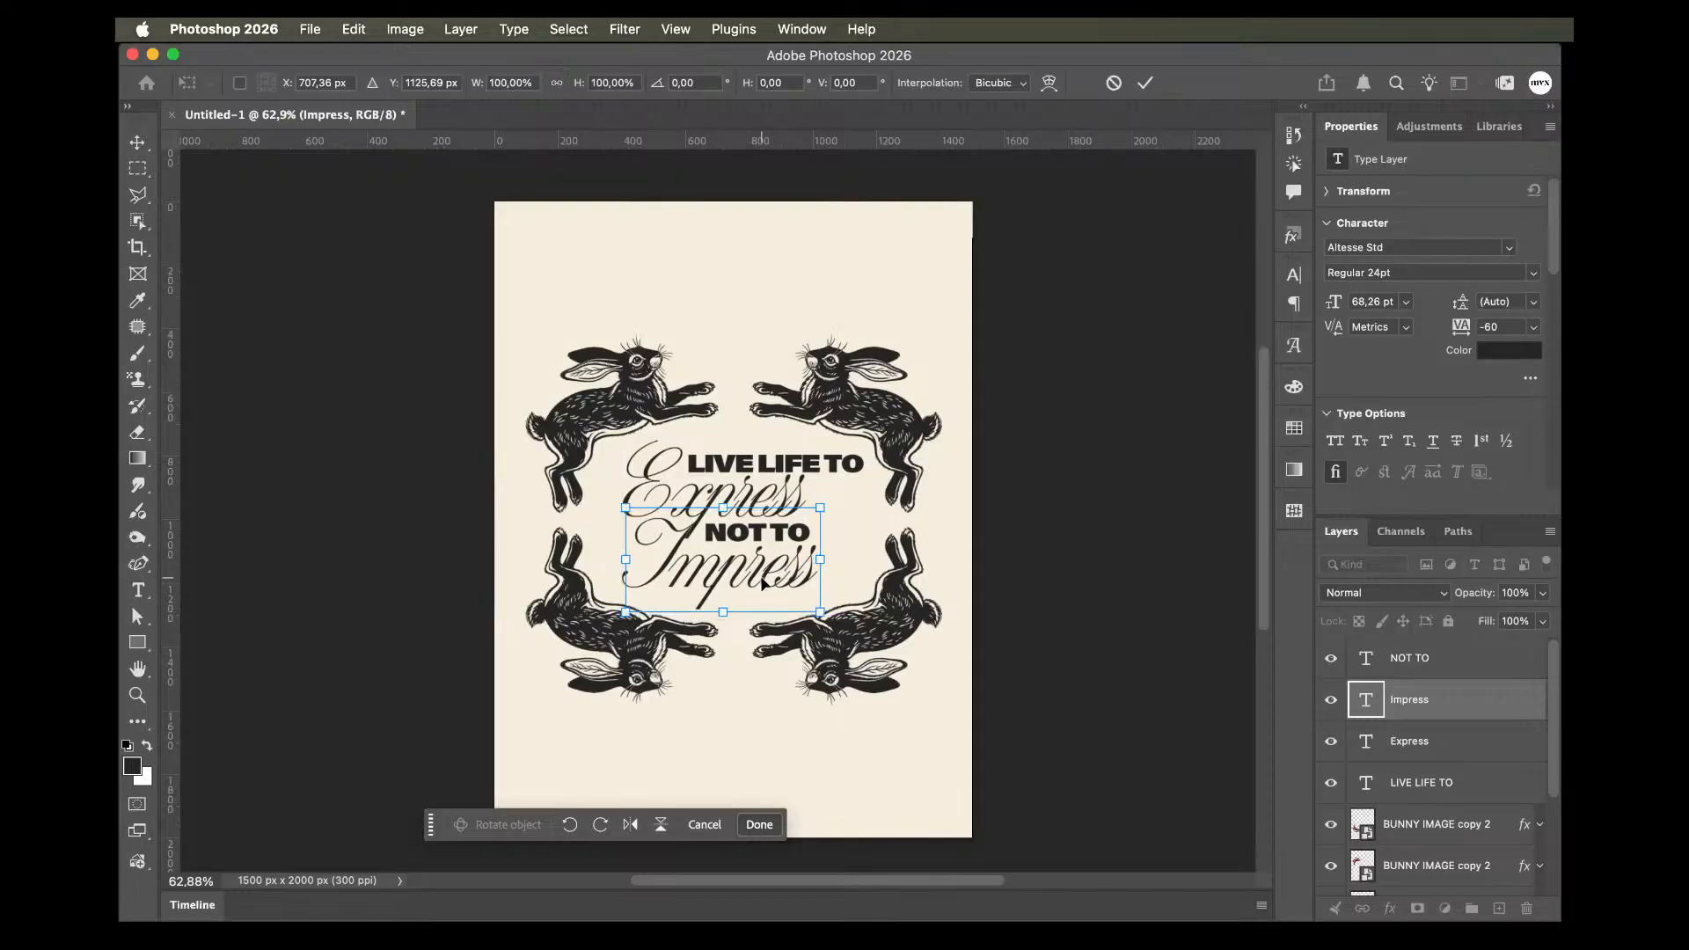
pyautogui.press('Up')
pyautogui.press('Right')
pyautogui.press('Right')
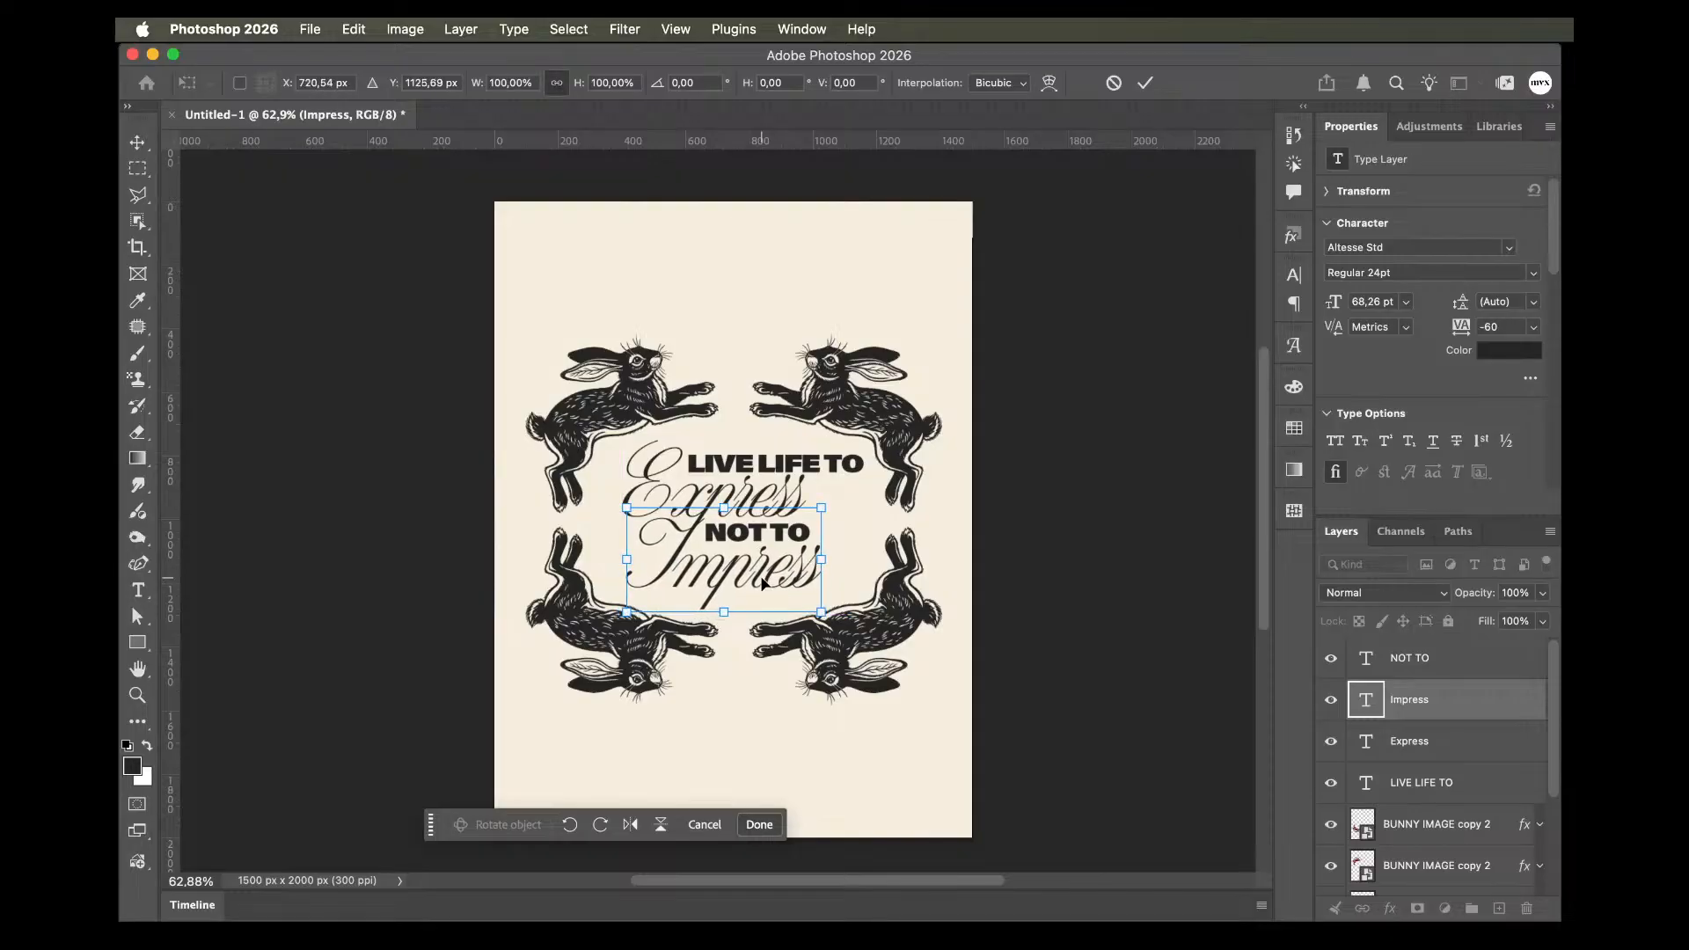
# Nudge "Impress" up a few pixels so its "I" meets the tail of the "p" in "Express", and apply the transform.
pyautogui.scroll(5, 666, 543)
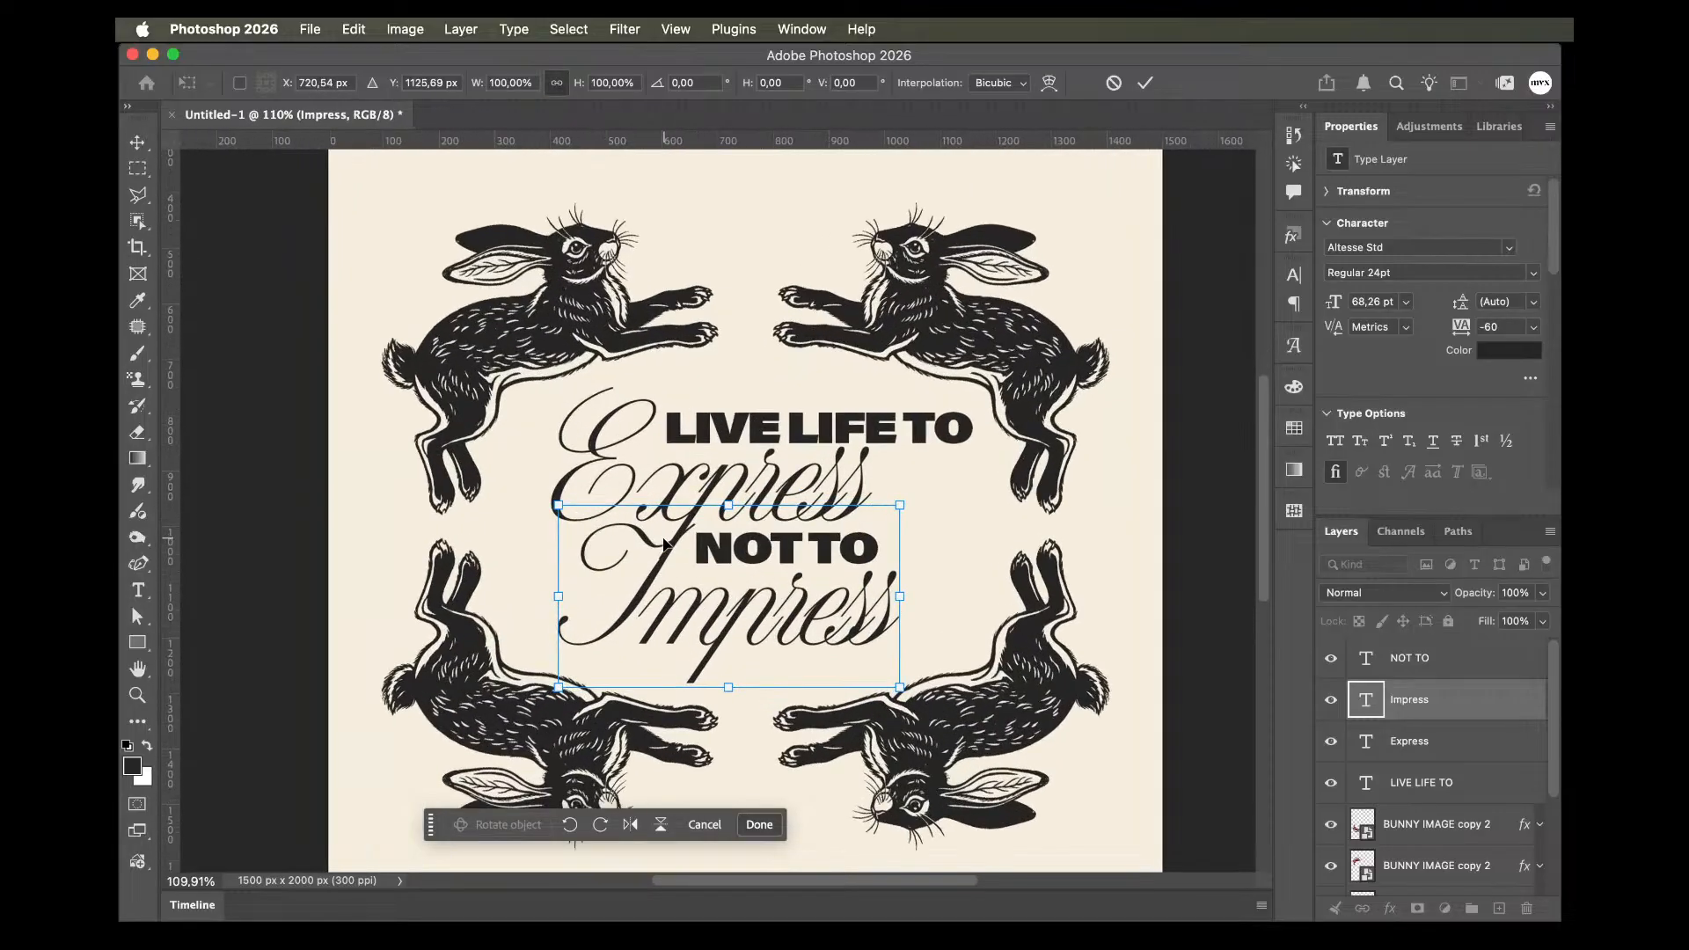
pyautogui.scroll(5, 666, 544)
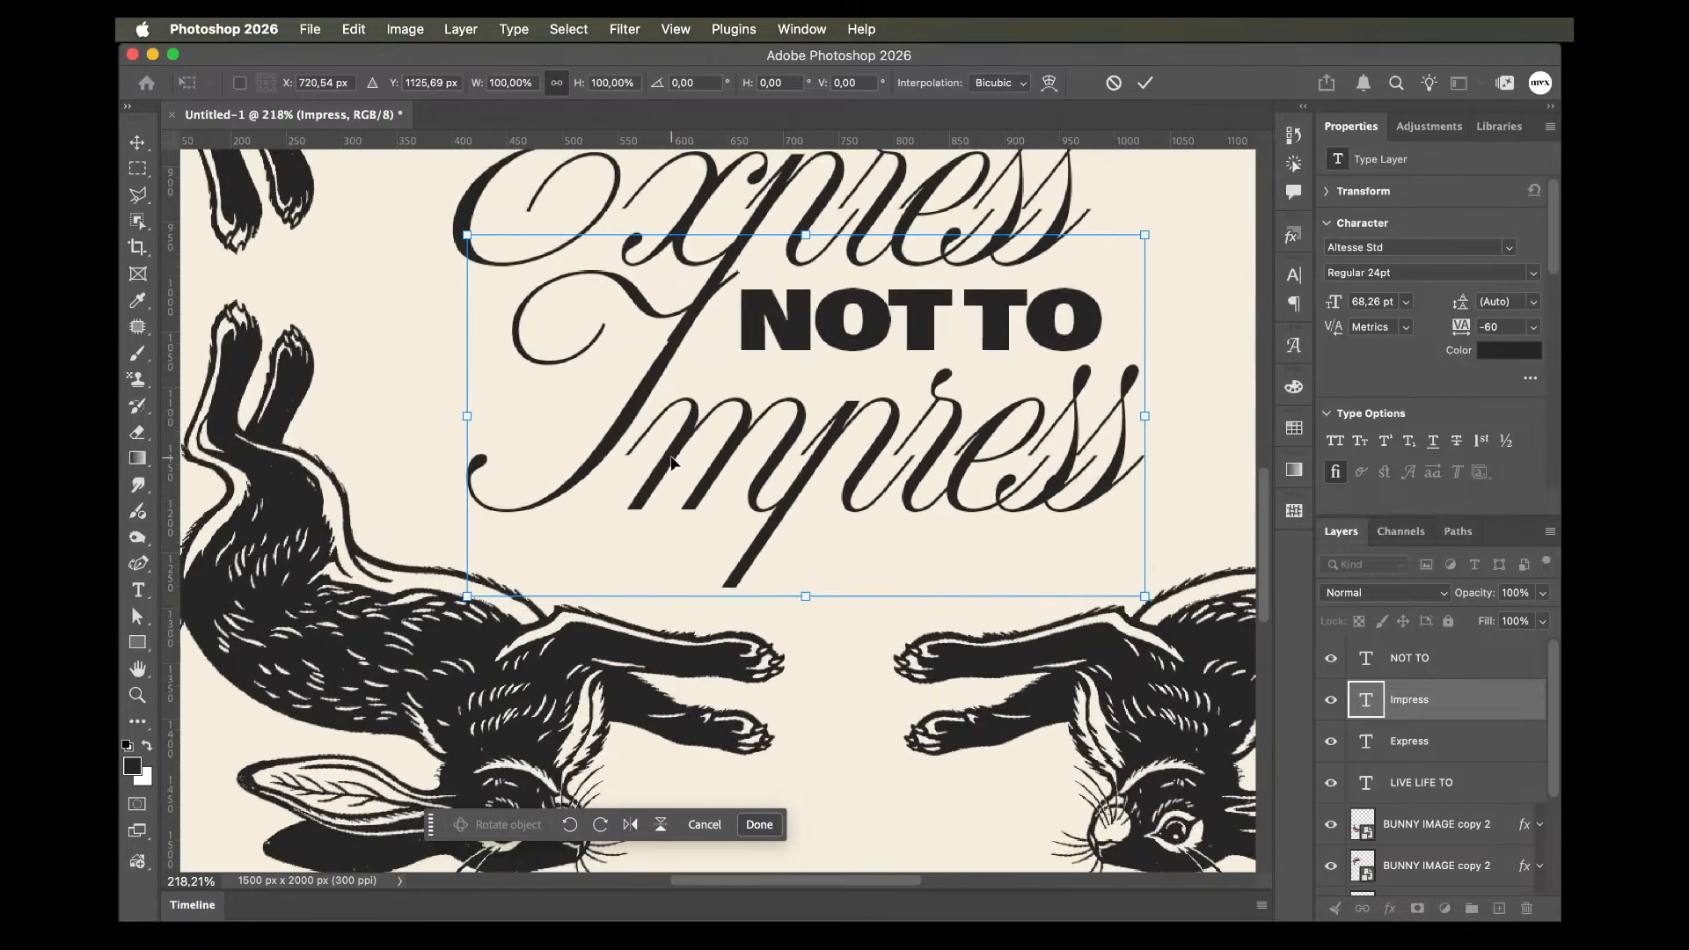
pyautogui.scroll(2, 670, 459)
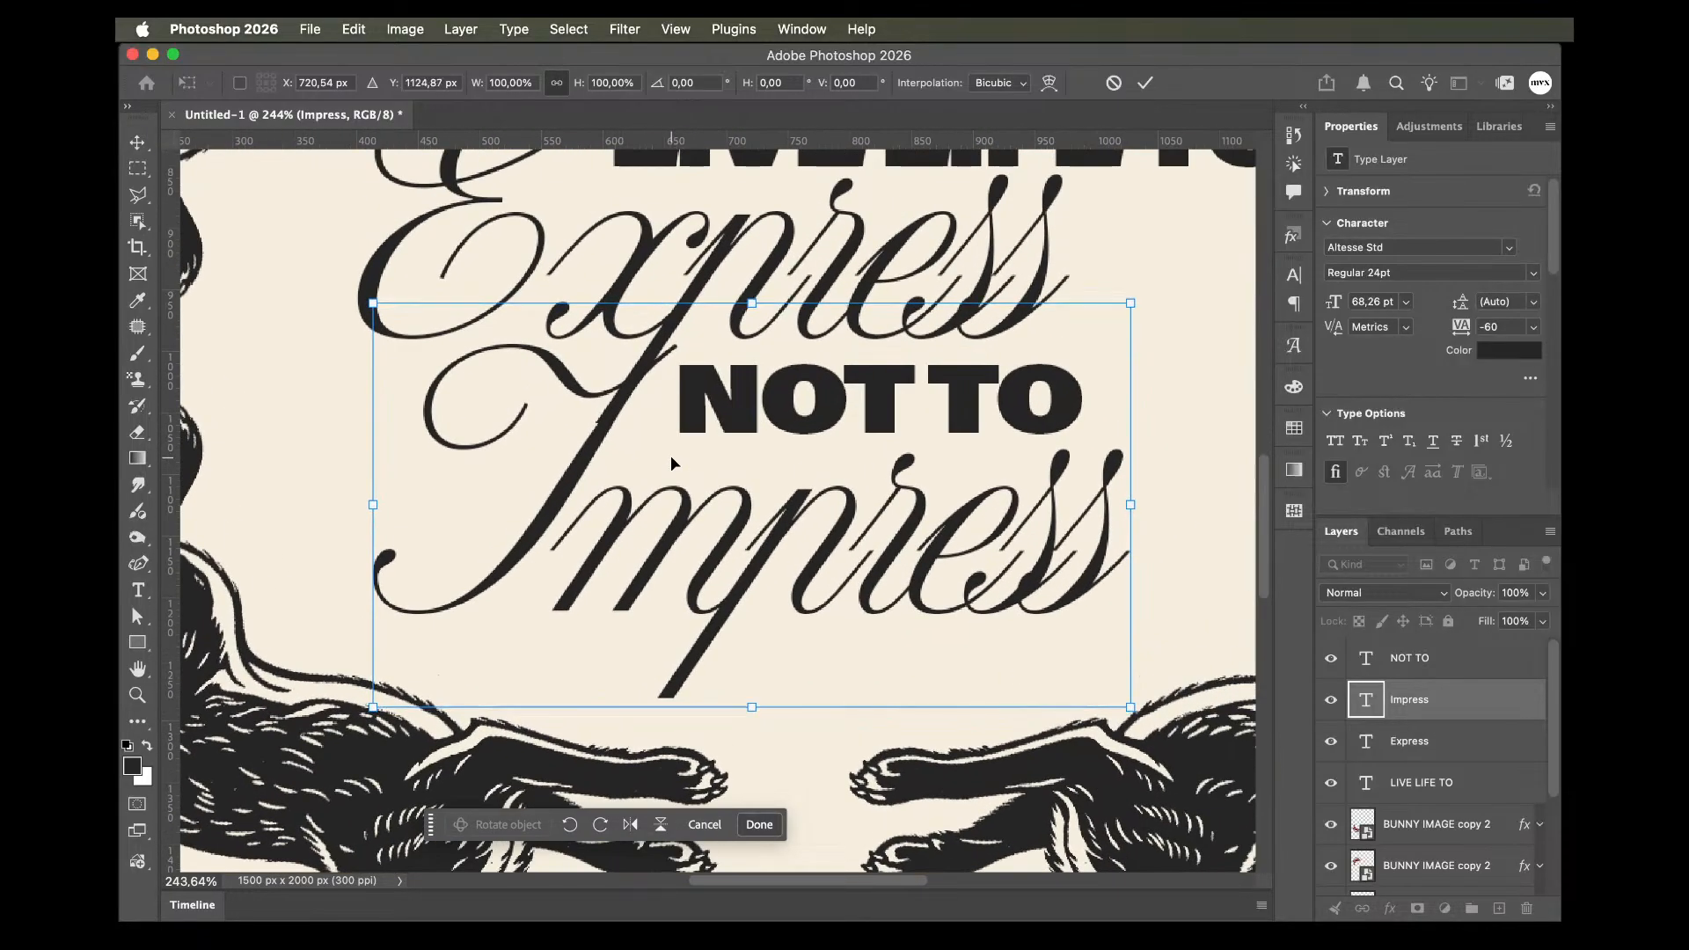
pyautogui.press('Up')
pyautogui.press('Up')
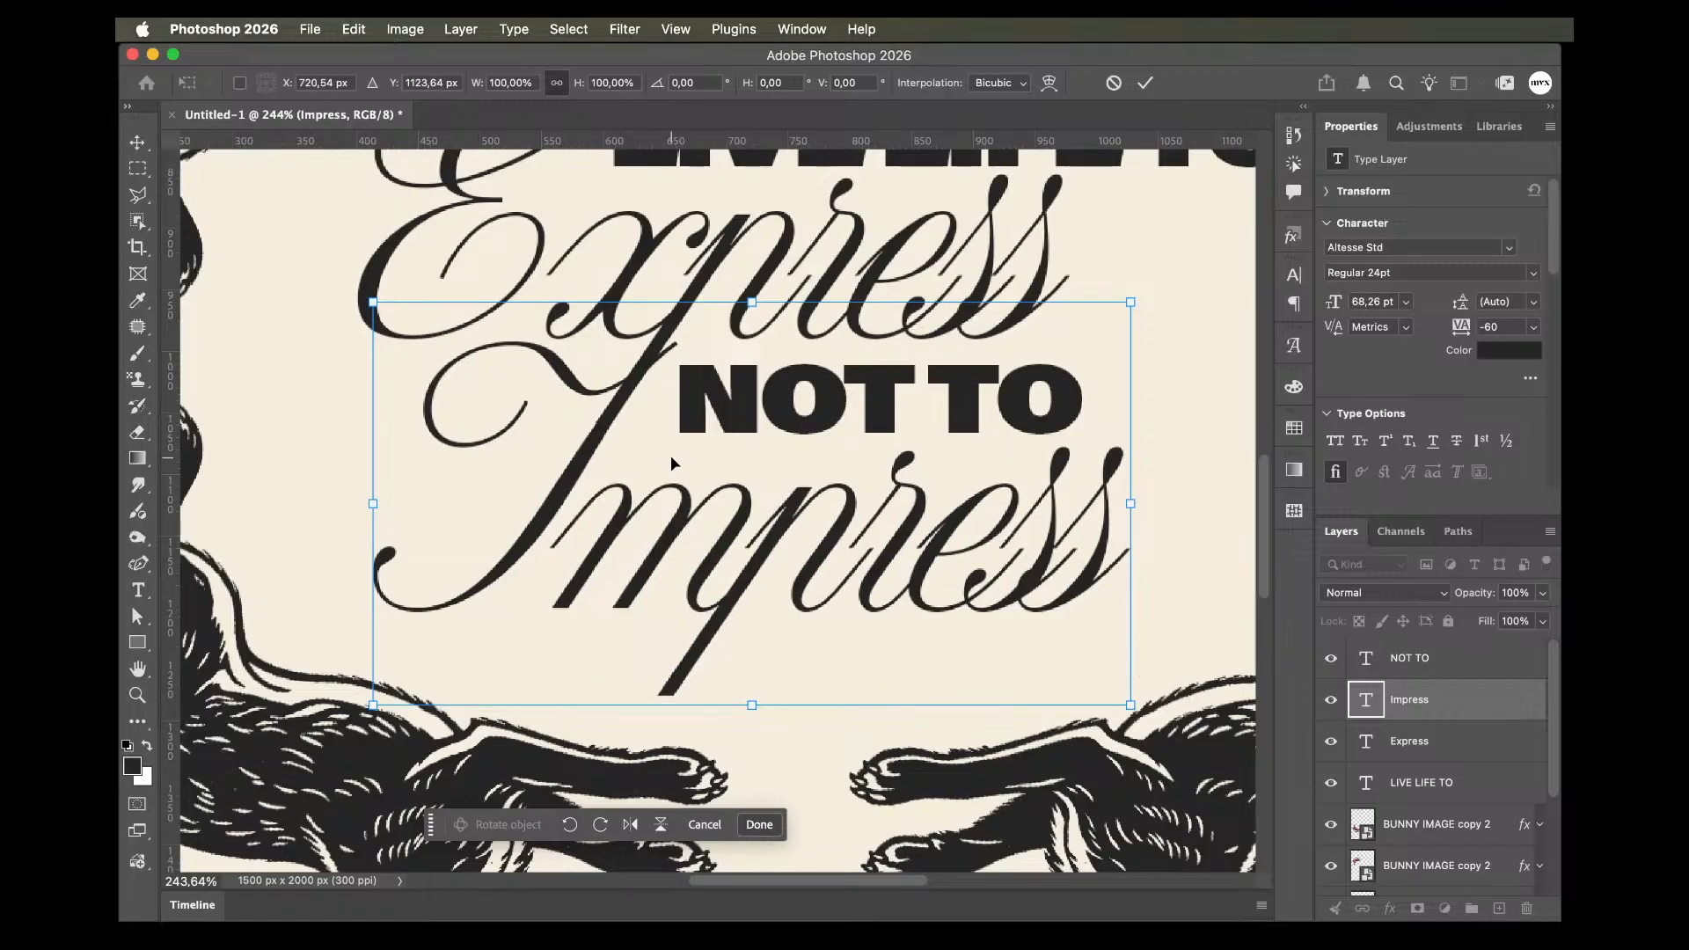
pyautogui.press('Up')
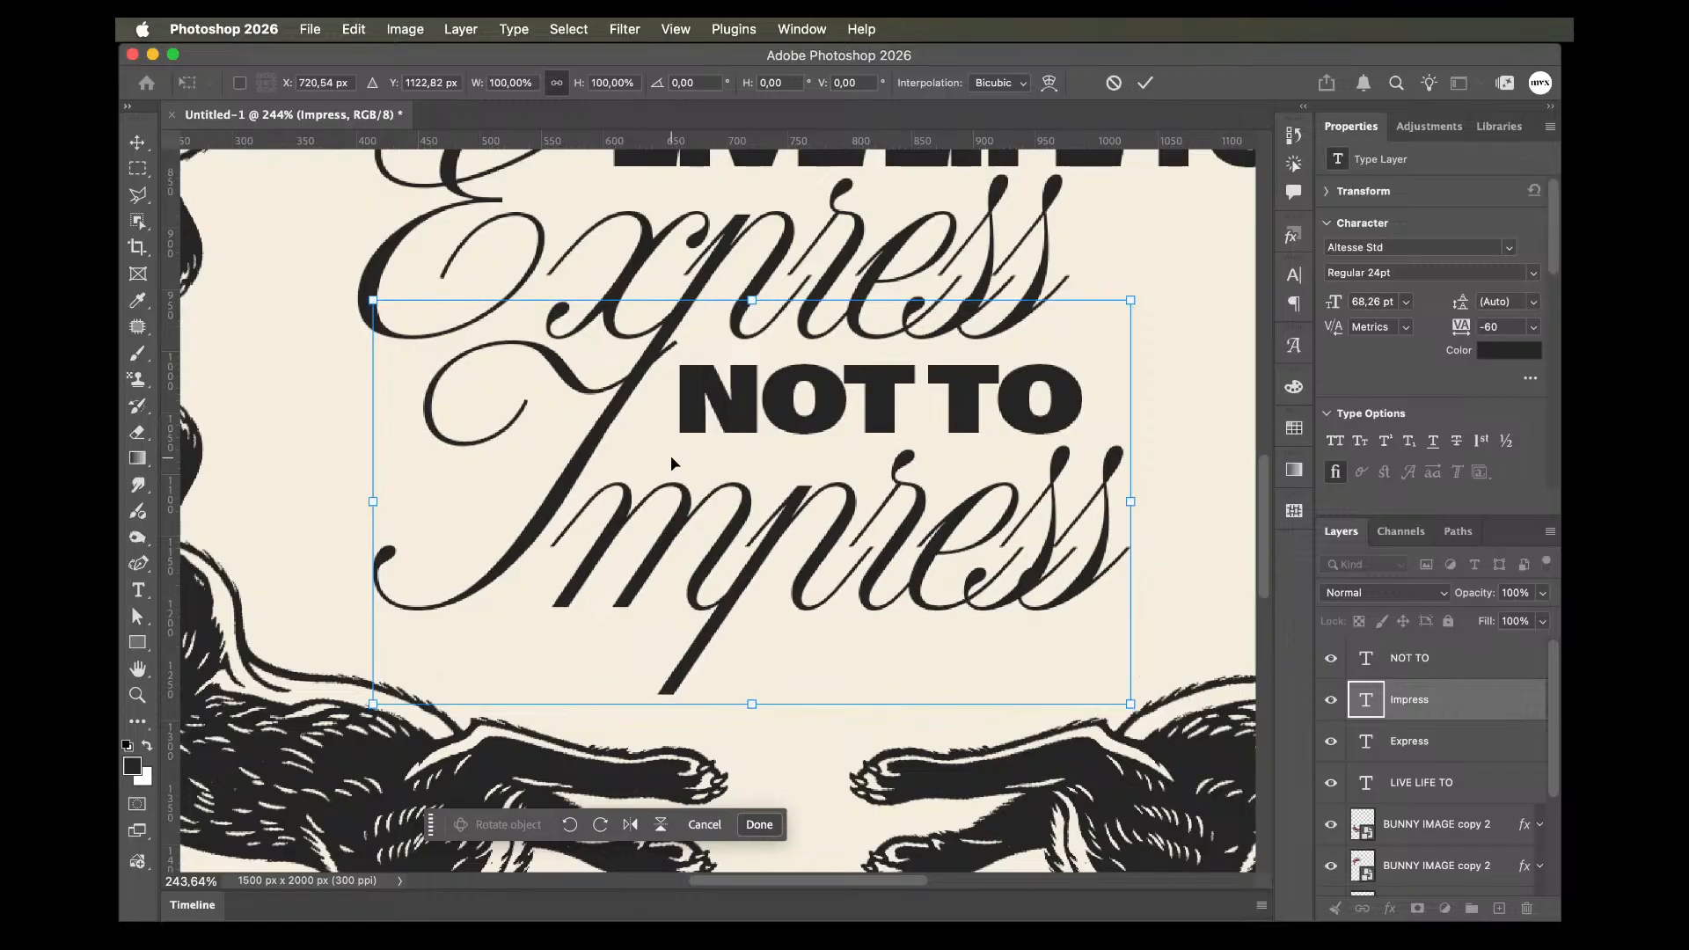
pyautogui.press('Return')
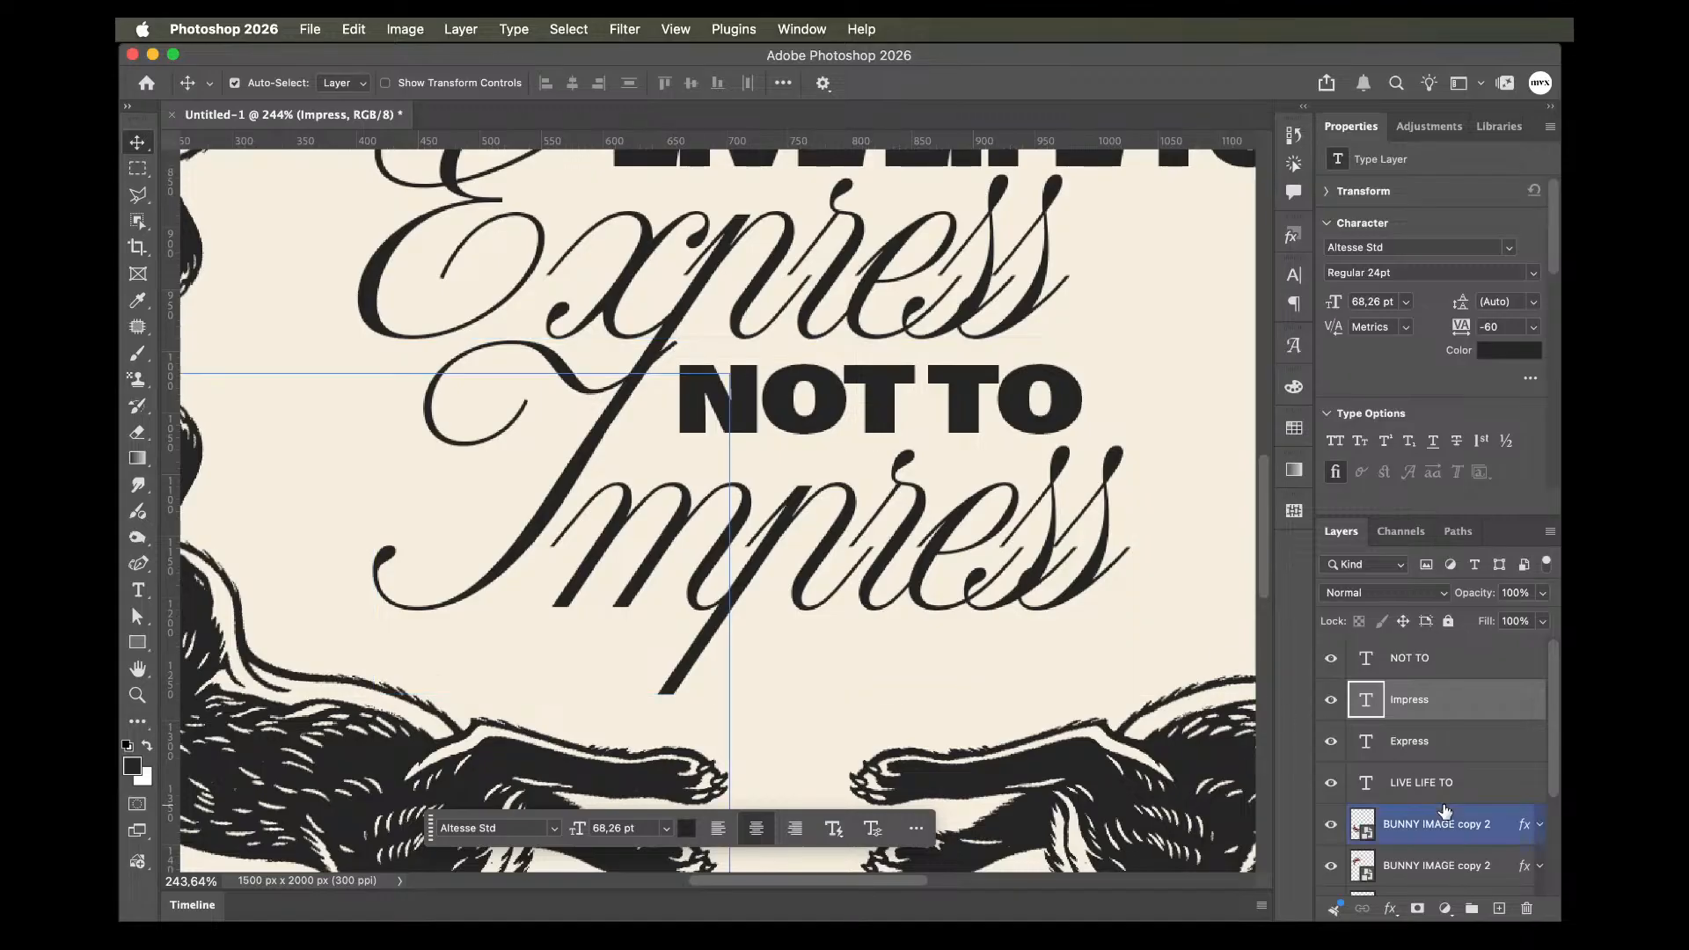
# Add a white layer mask to the "Impress" text layer.
pyautogui.click(1418, 909)
pyautogui.press('b')
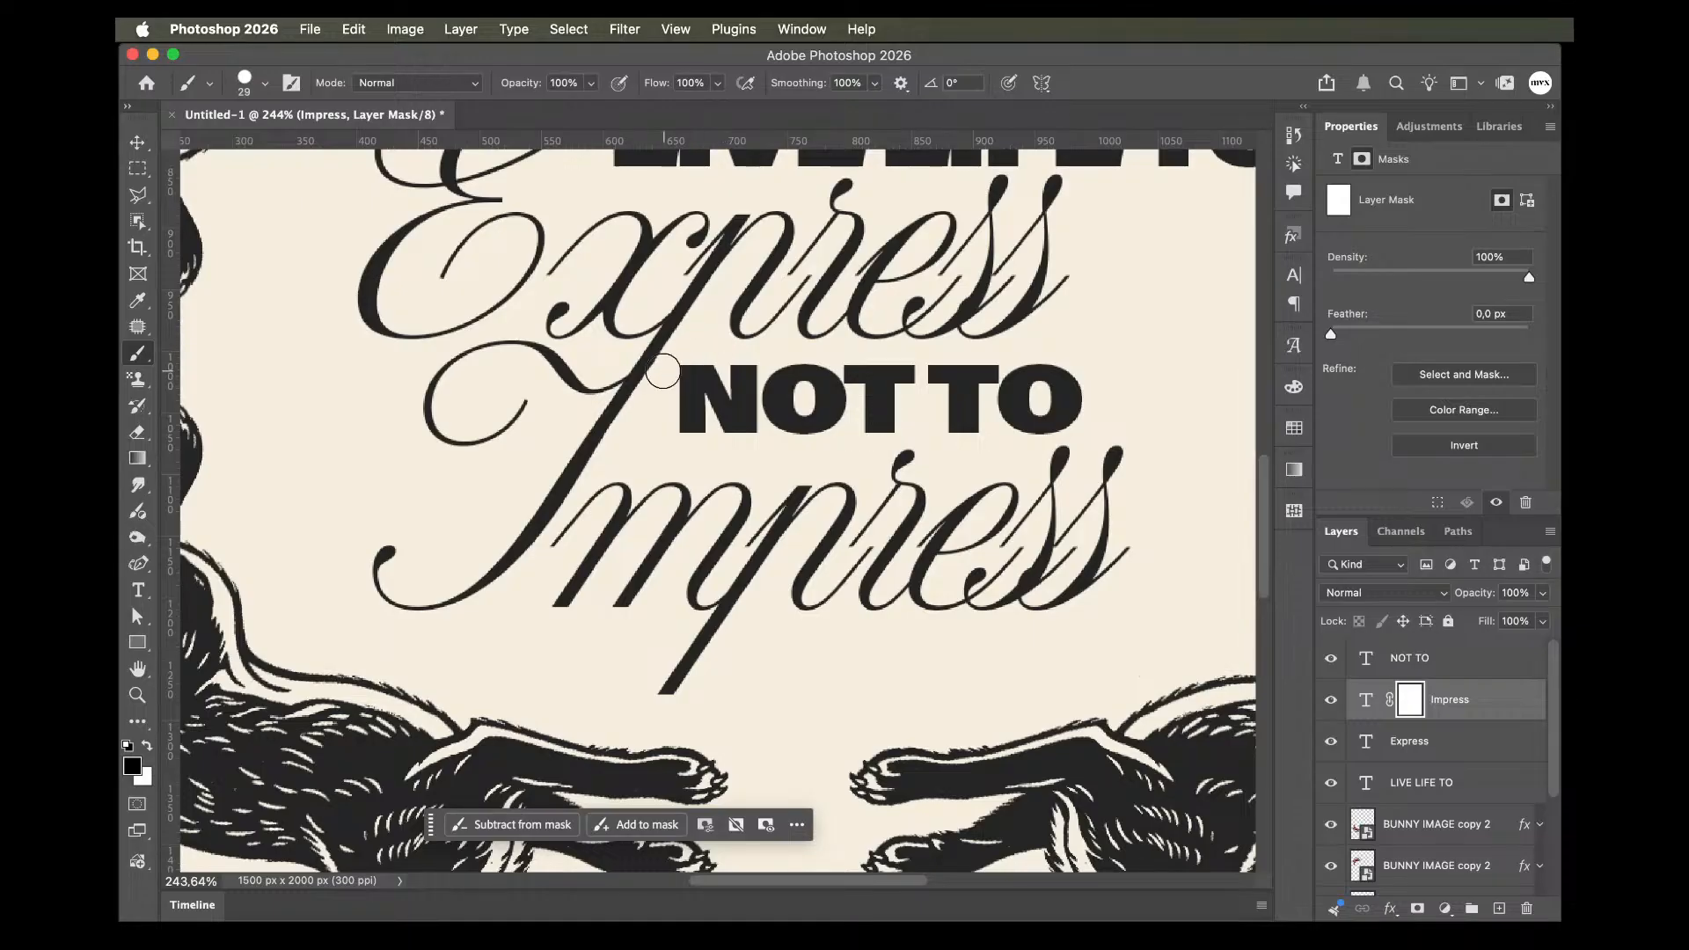
pyautogui.press('v')
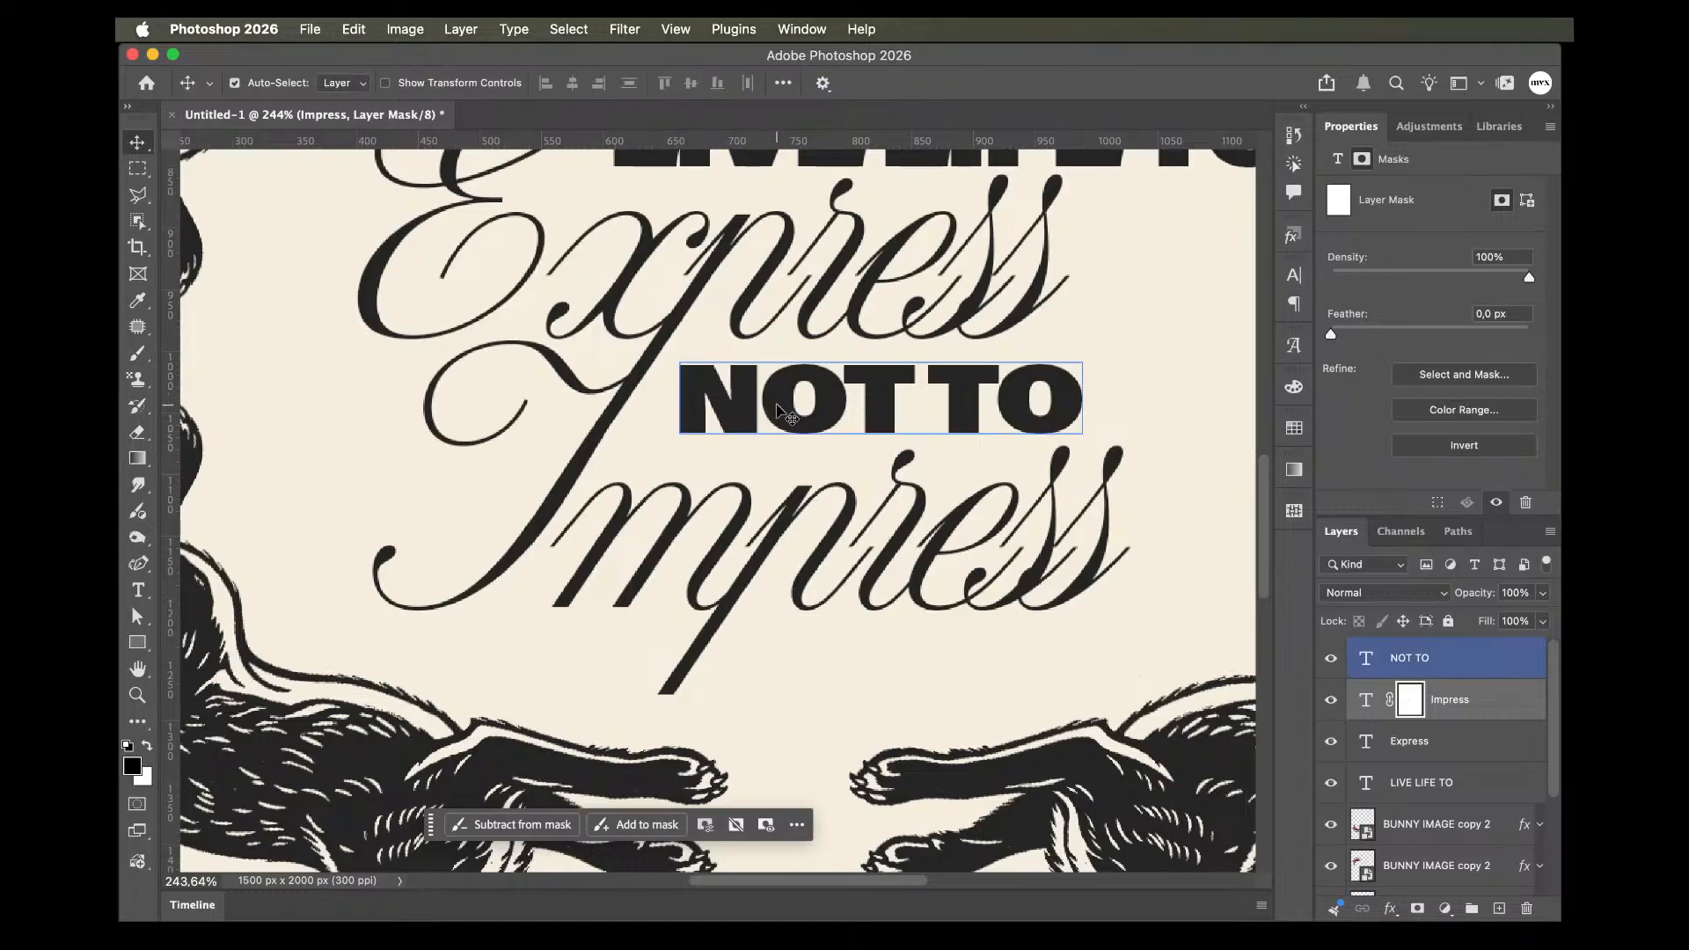
# Change the font of both the "LIVE LIFE TO" and "NOT TO" layers to Gibson Bold Italic.
pyautogui.scroll(-5, 777, 408)
pyautogui.scroll(-3, 778, 409)
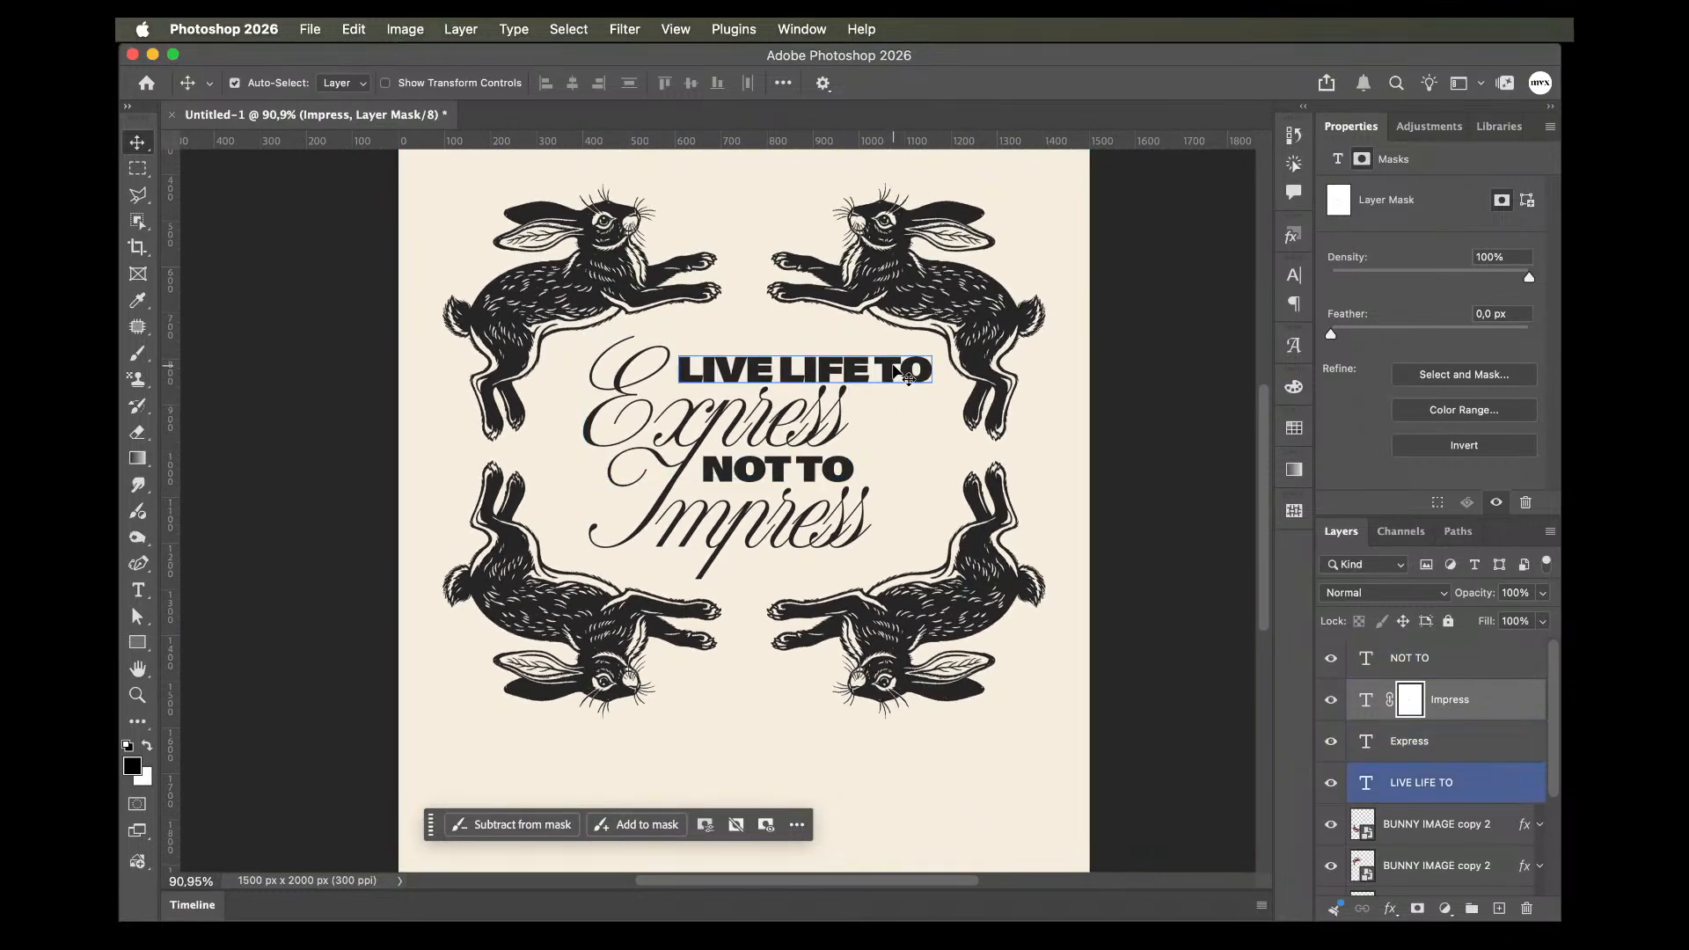
pyautogui.click(905, 377)
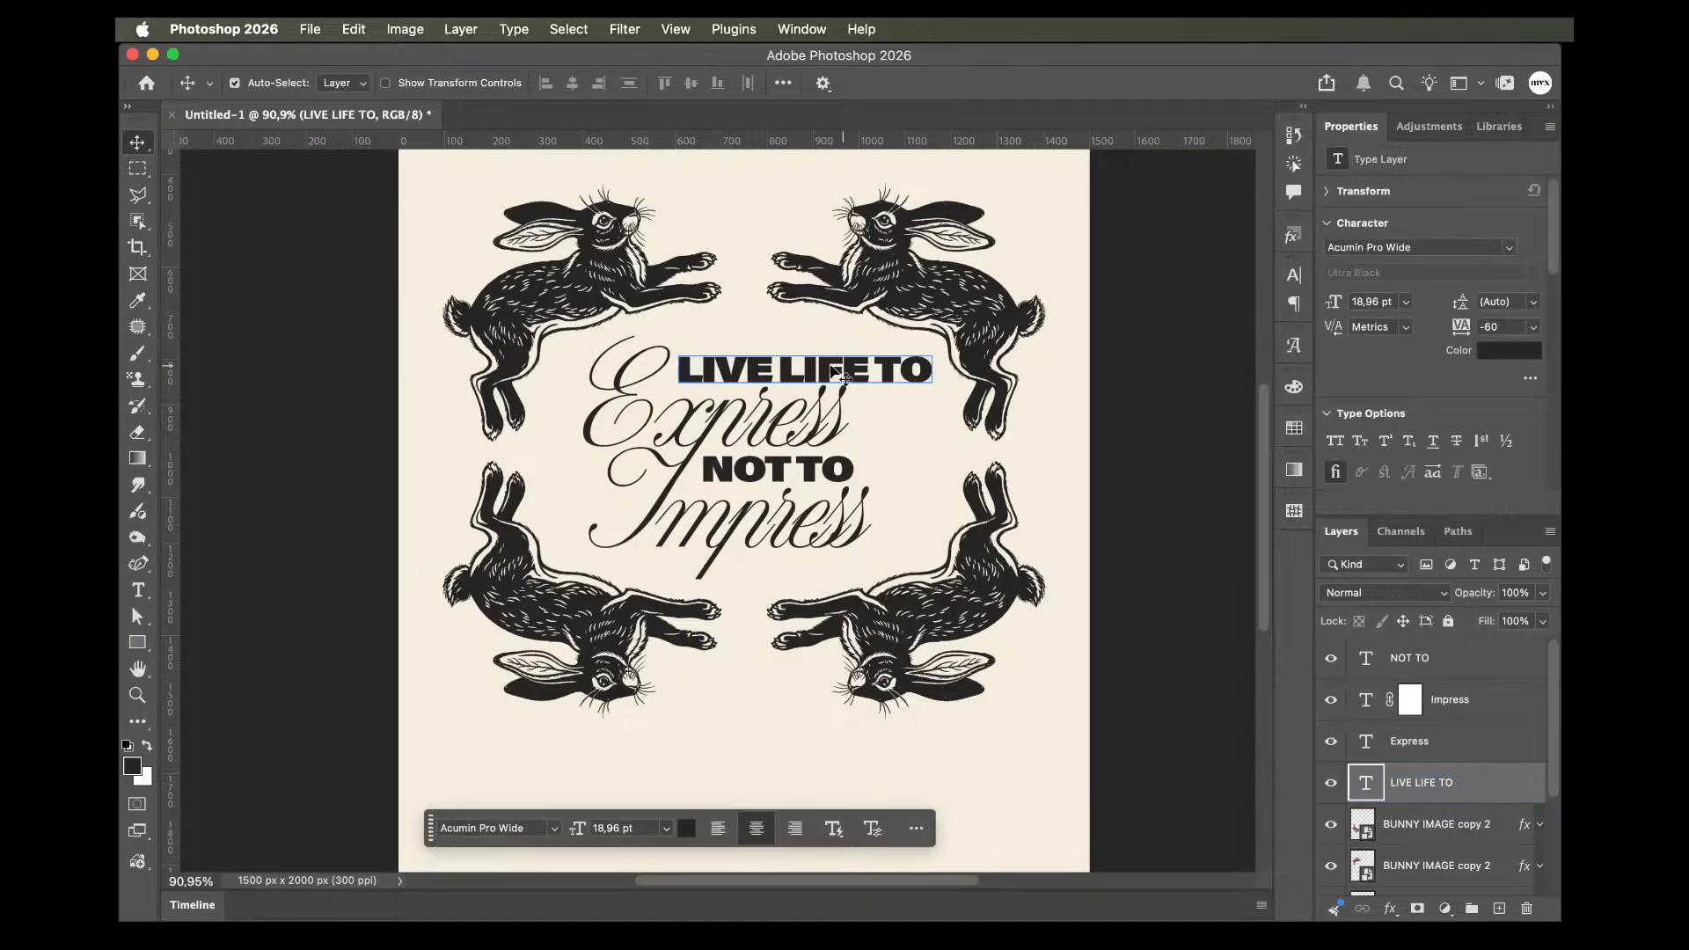
pyautogui.keyDown('shift'); pyautogui.click(822, 475); pyautogui.keyUp('shift')
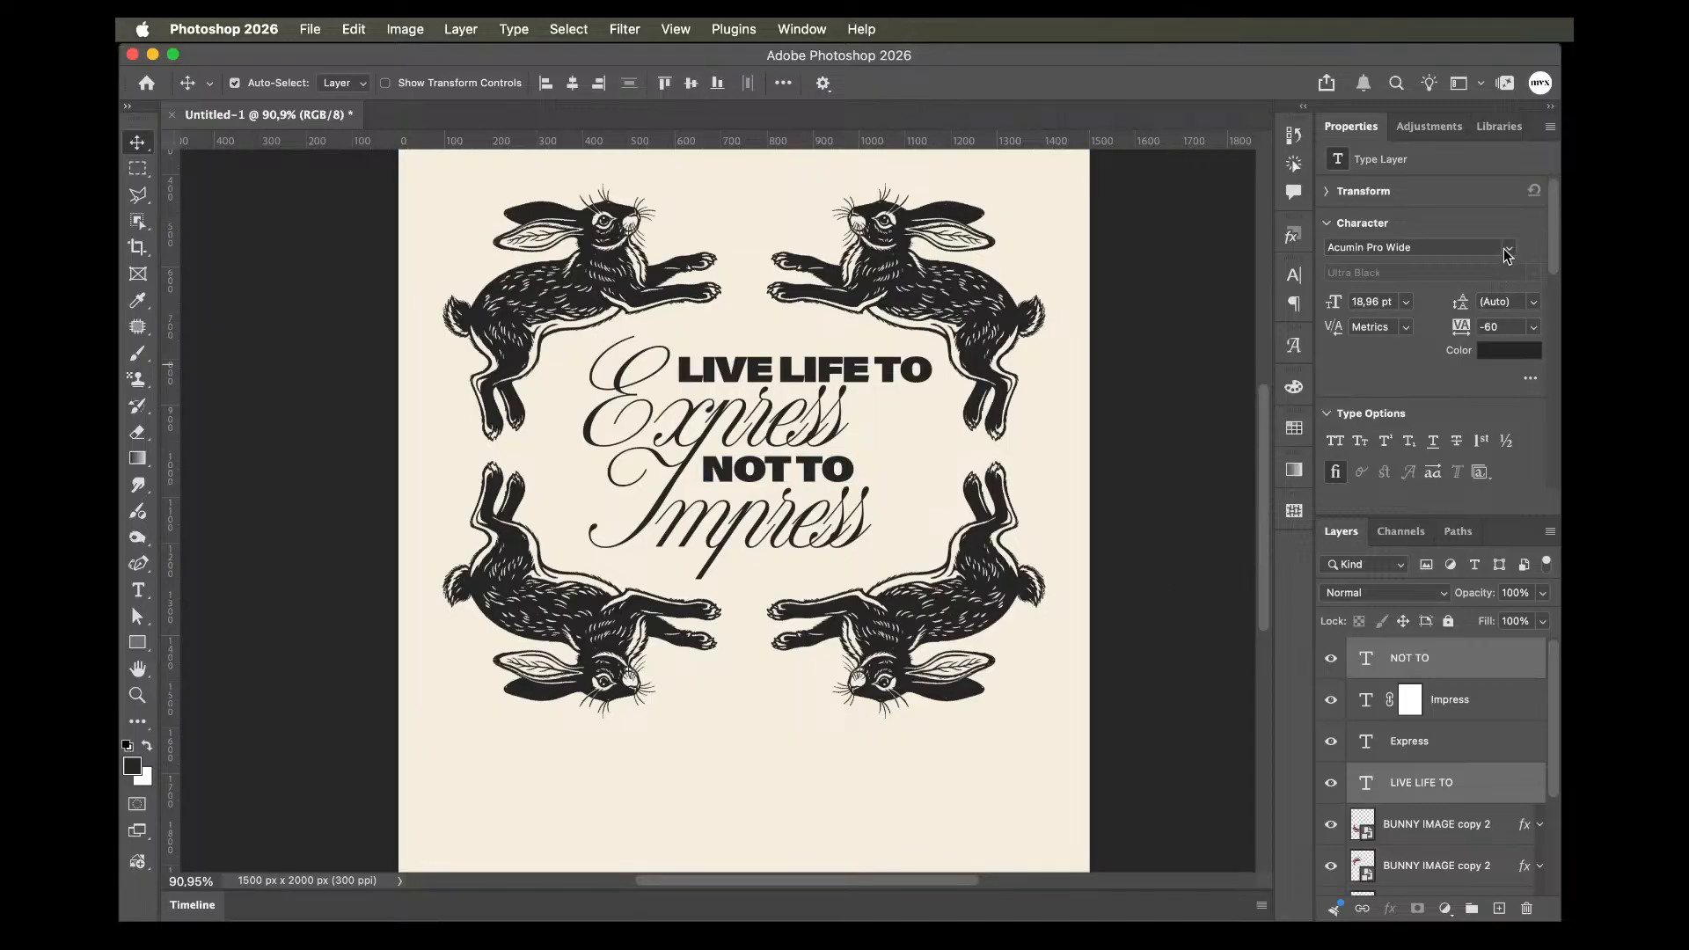
pyautogui.click(1480, 252)
pyautogui.click(1509, 249)
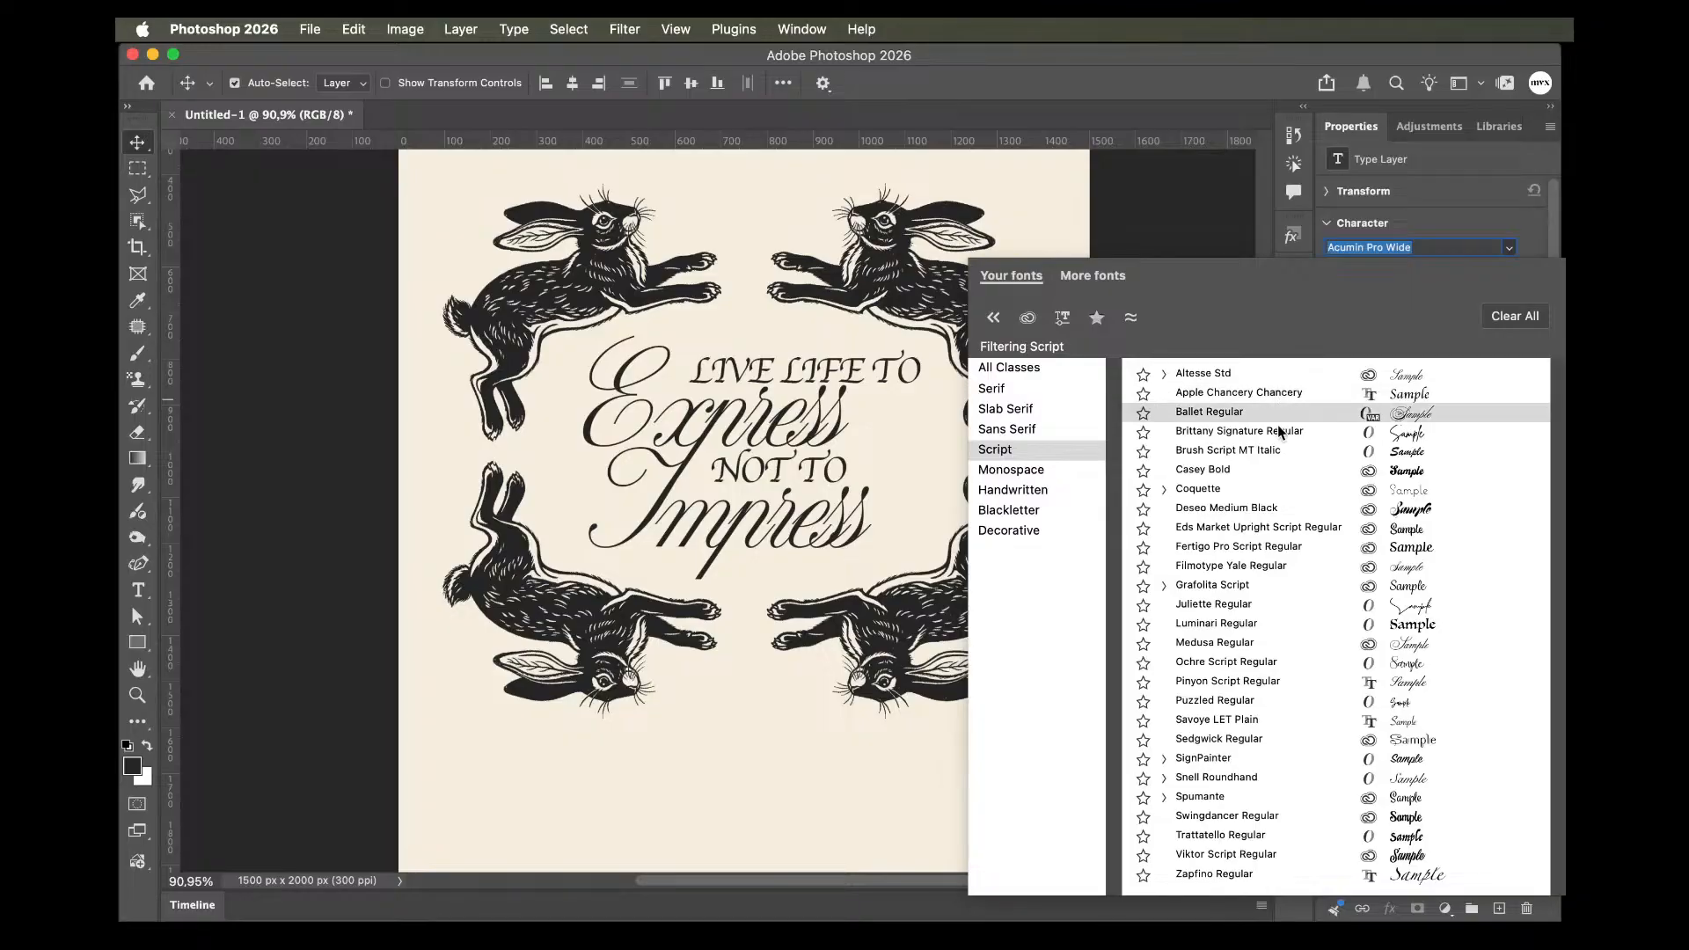
pyautogui.write('gib')
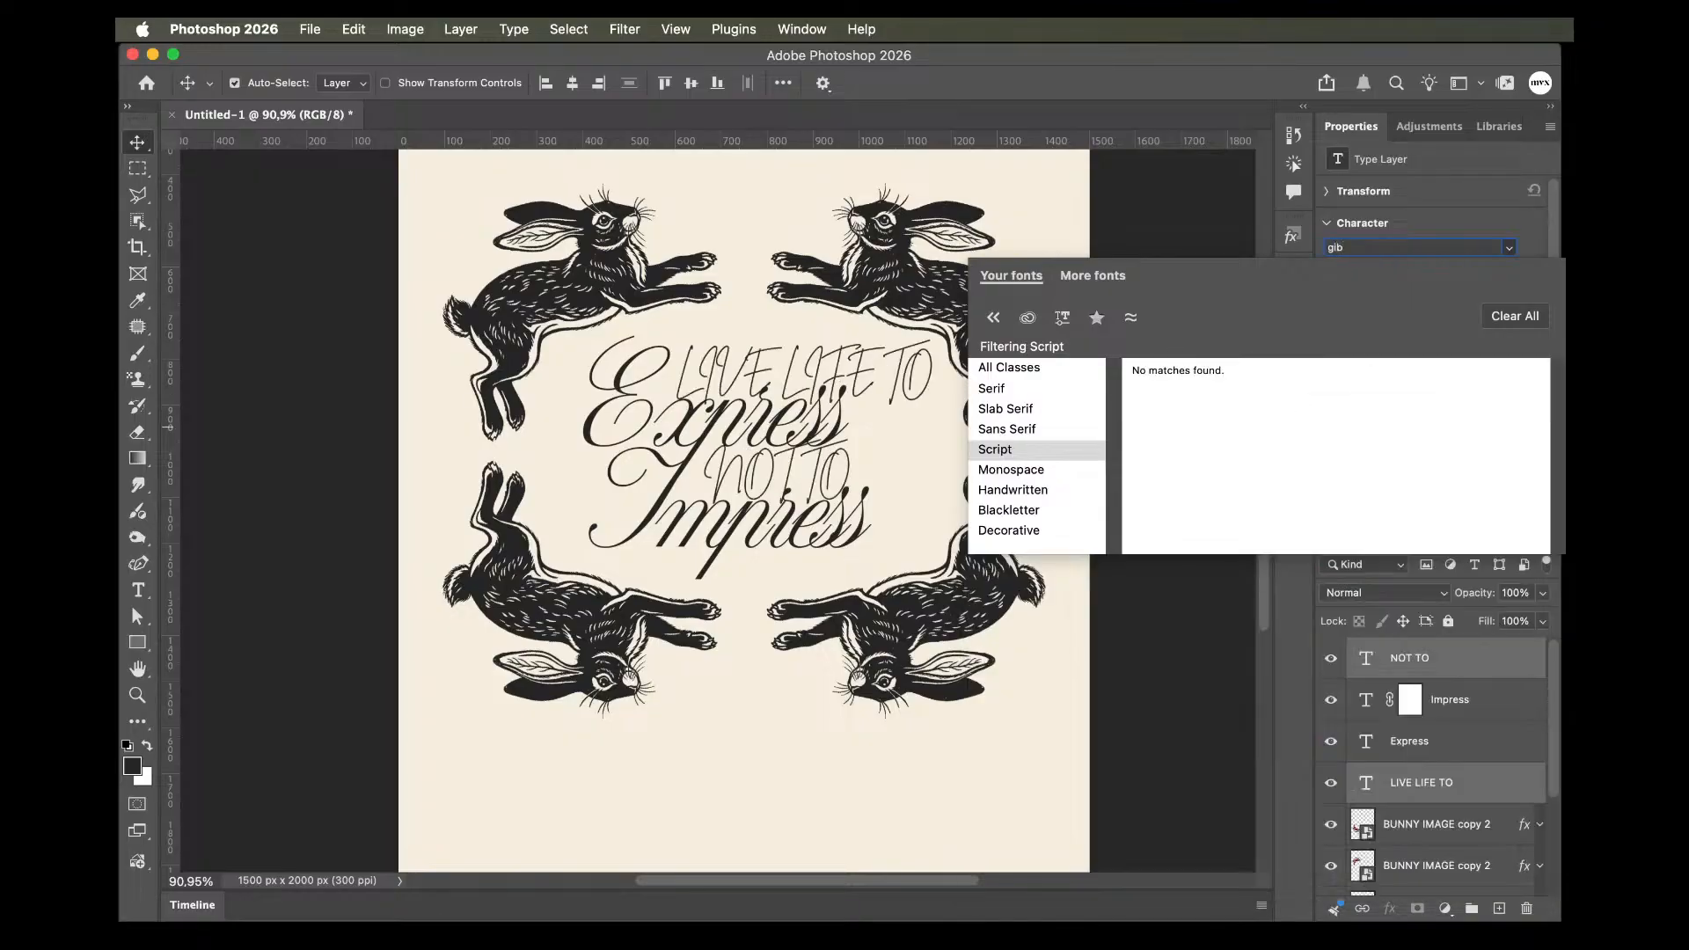
pyautogui.click(1035, 370)
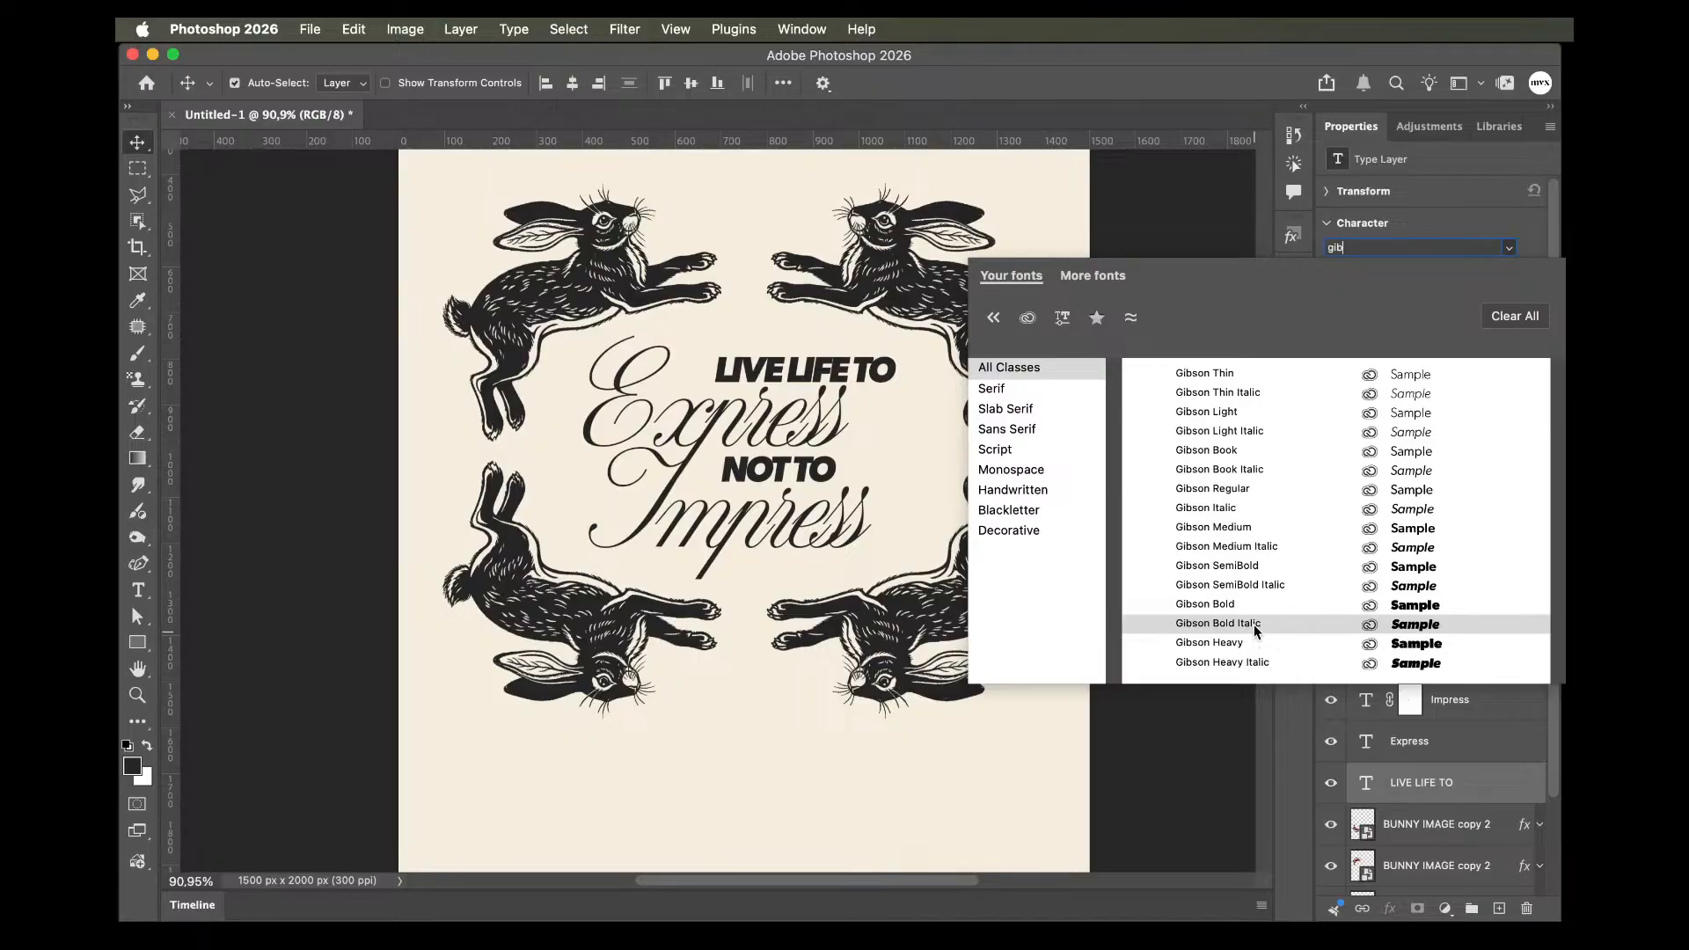
pyautogui.click(1253, 625)
# Move the "LIVE LIFE TO" text left, closer to the large "E" of "Express".
pyautogui.click(852, 387)
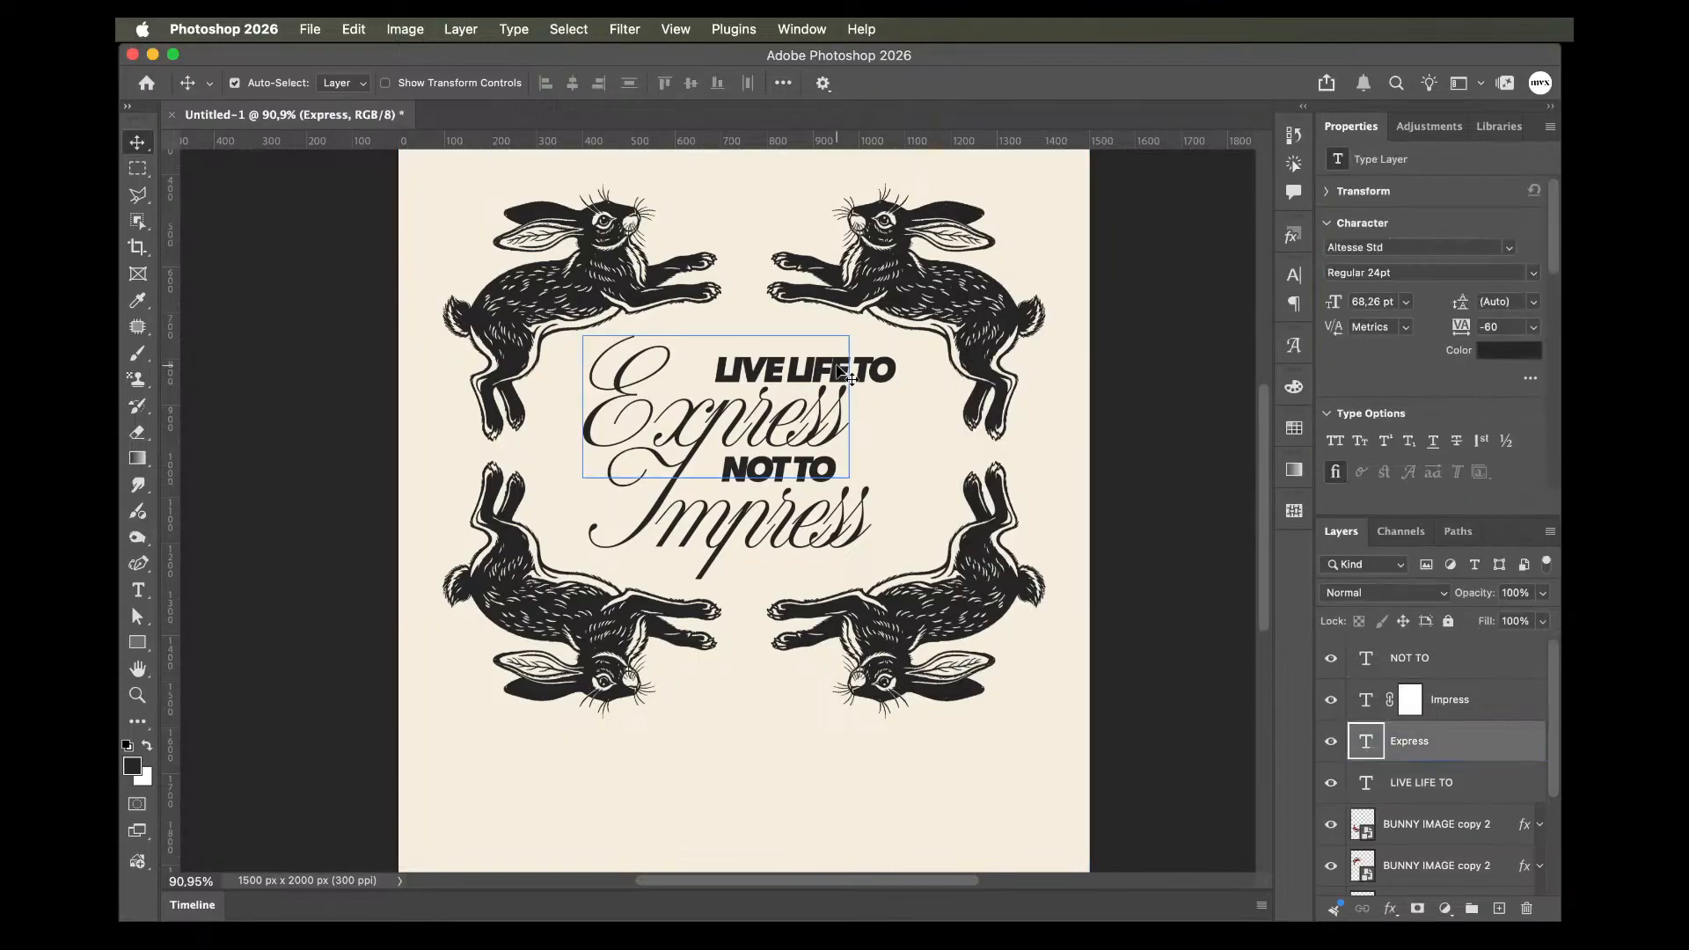
pyautogui.click(871, 372)
pyautogui.moveTo(871, 371); pyautogui.dragTo(826, 369)
pyautogui.click(835, 397)
pyautogui.click(814, 477)
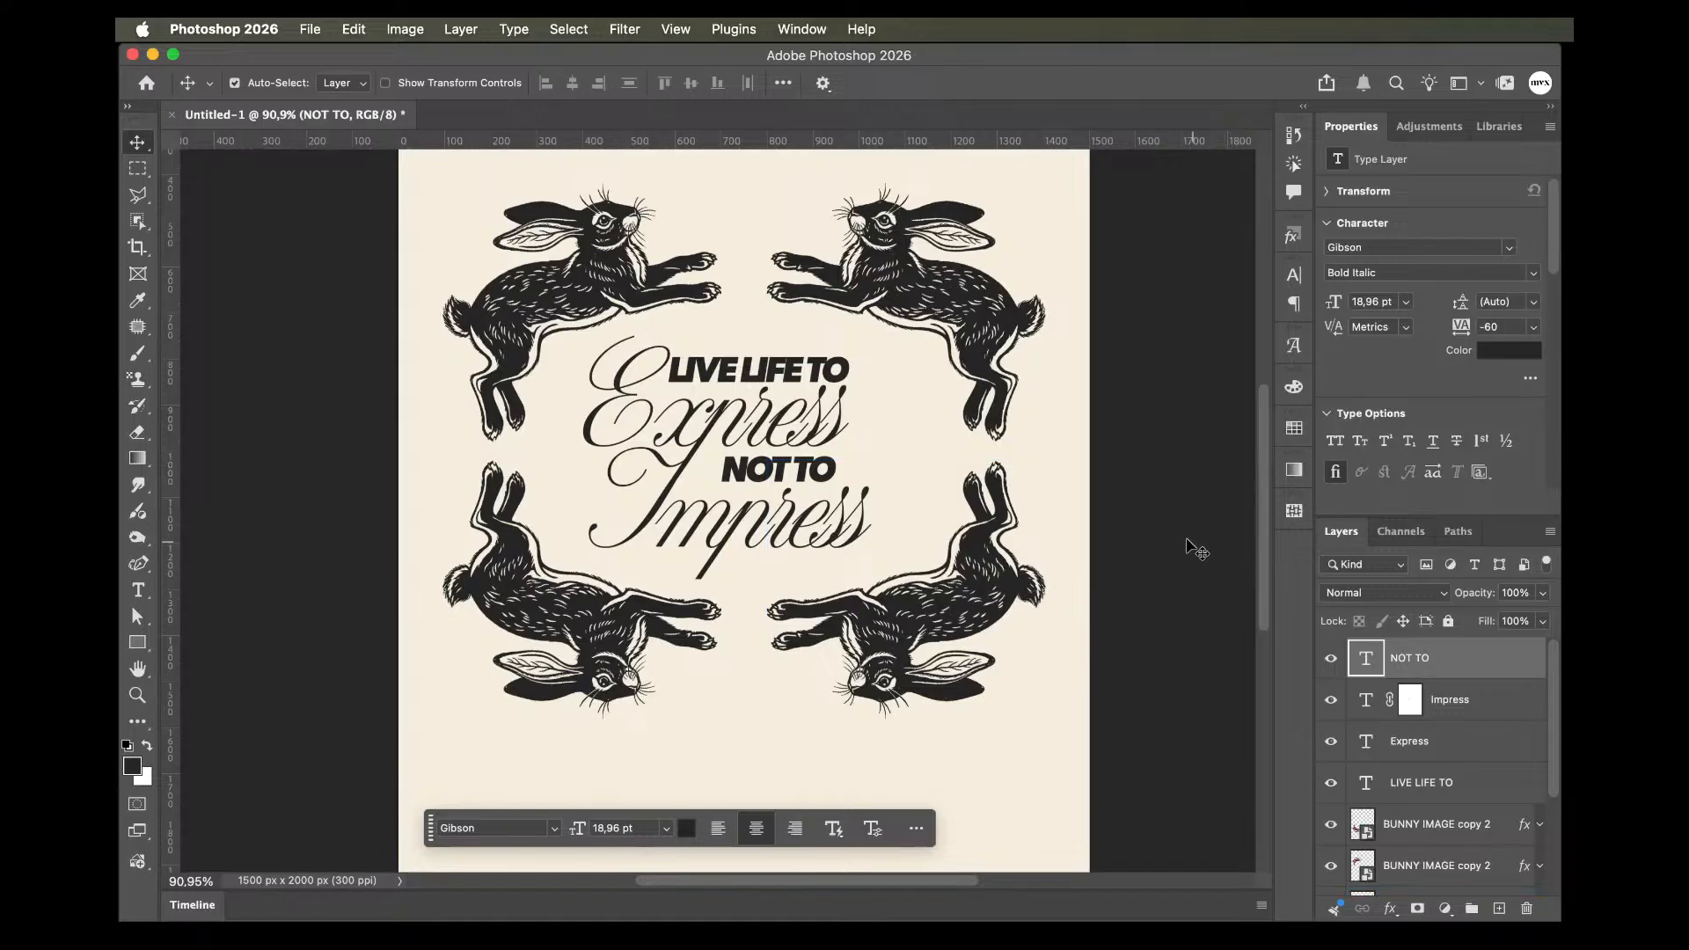
# Set the tracking of the "Express" text to 0 and nudge the text to the right.
pyautogui.click(633, 400)
pyautogui.press('Up')
pyautogui.press('Up')
pyautogui.press('Up')
pyautogui.press('Up')
pyautogui.press('Up')
pyautogui.press('Up')
pyautogui.press('Up')
pyautogui.press('Up')
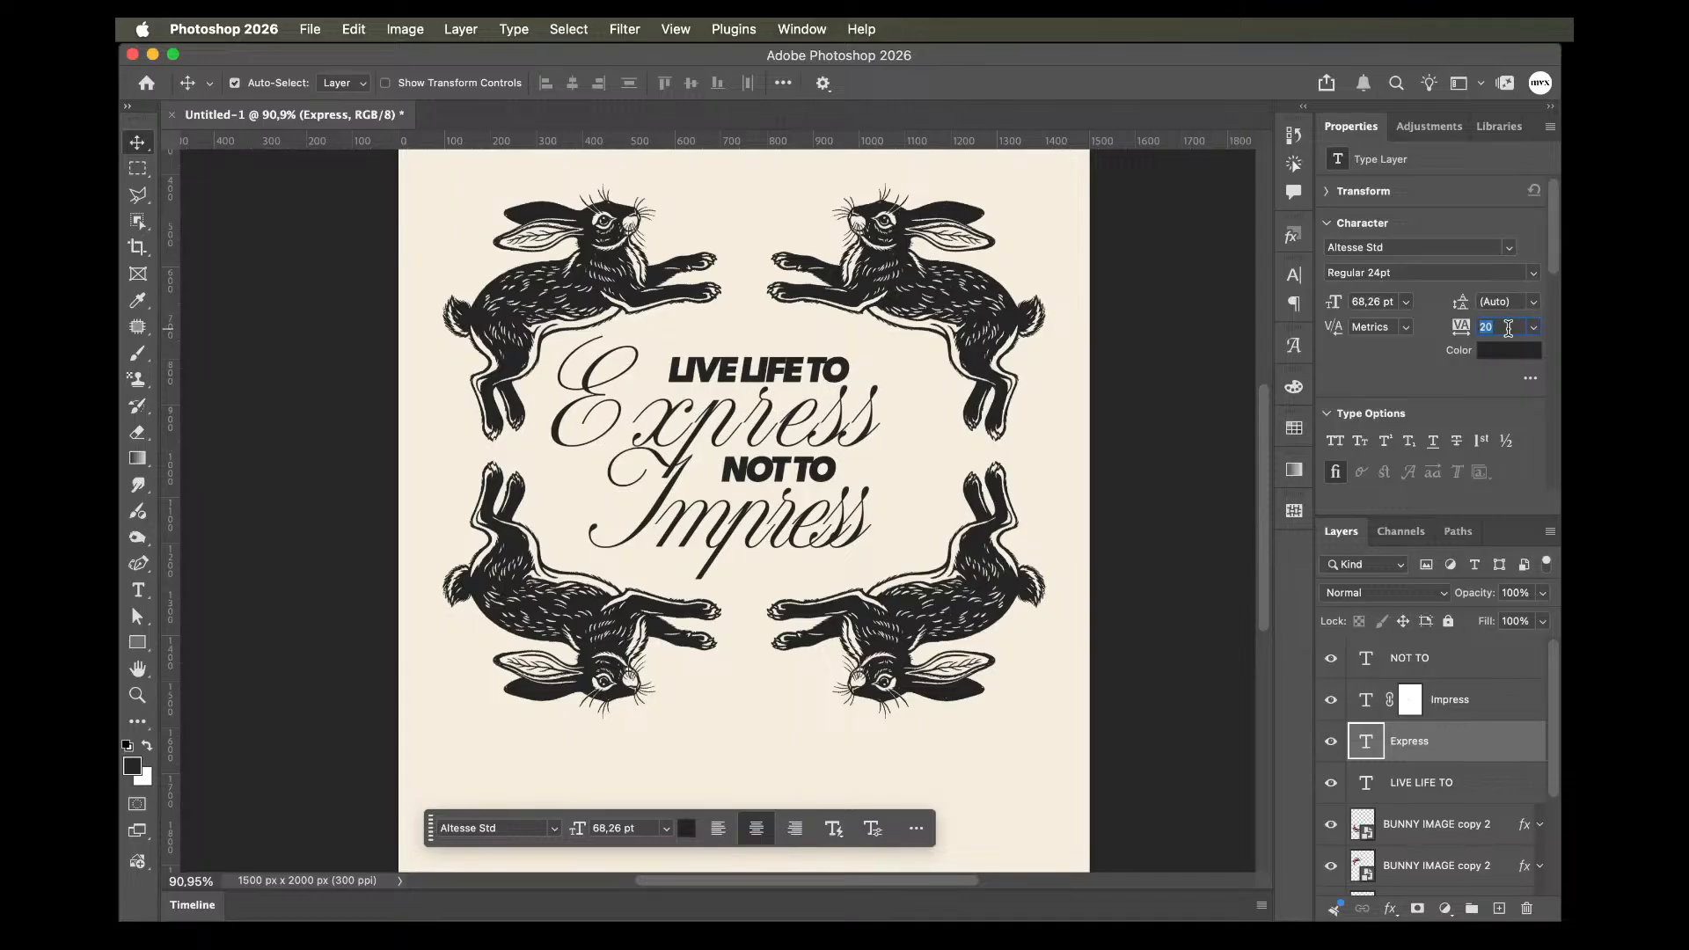
pyautogui.press('Down')
pyautogui.press('Down')
pyautogui.hotkey('shift', 'Right')
pyautogui.hotkey('shift', 'Right')
pyautogui.hotkey('shift', 'Right')
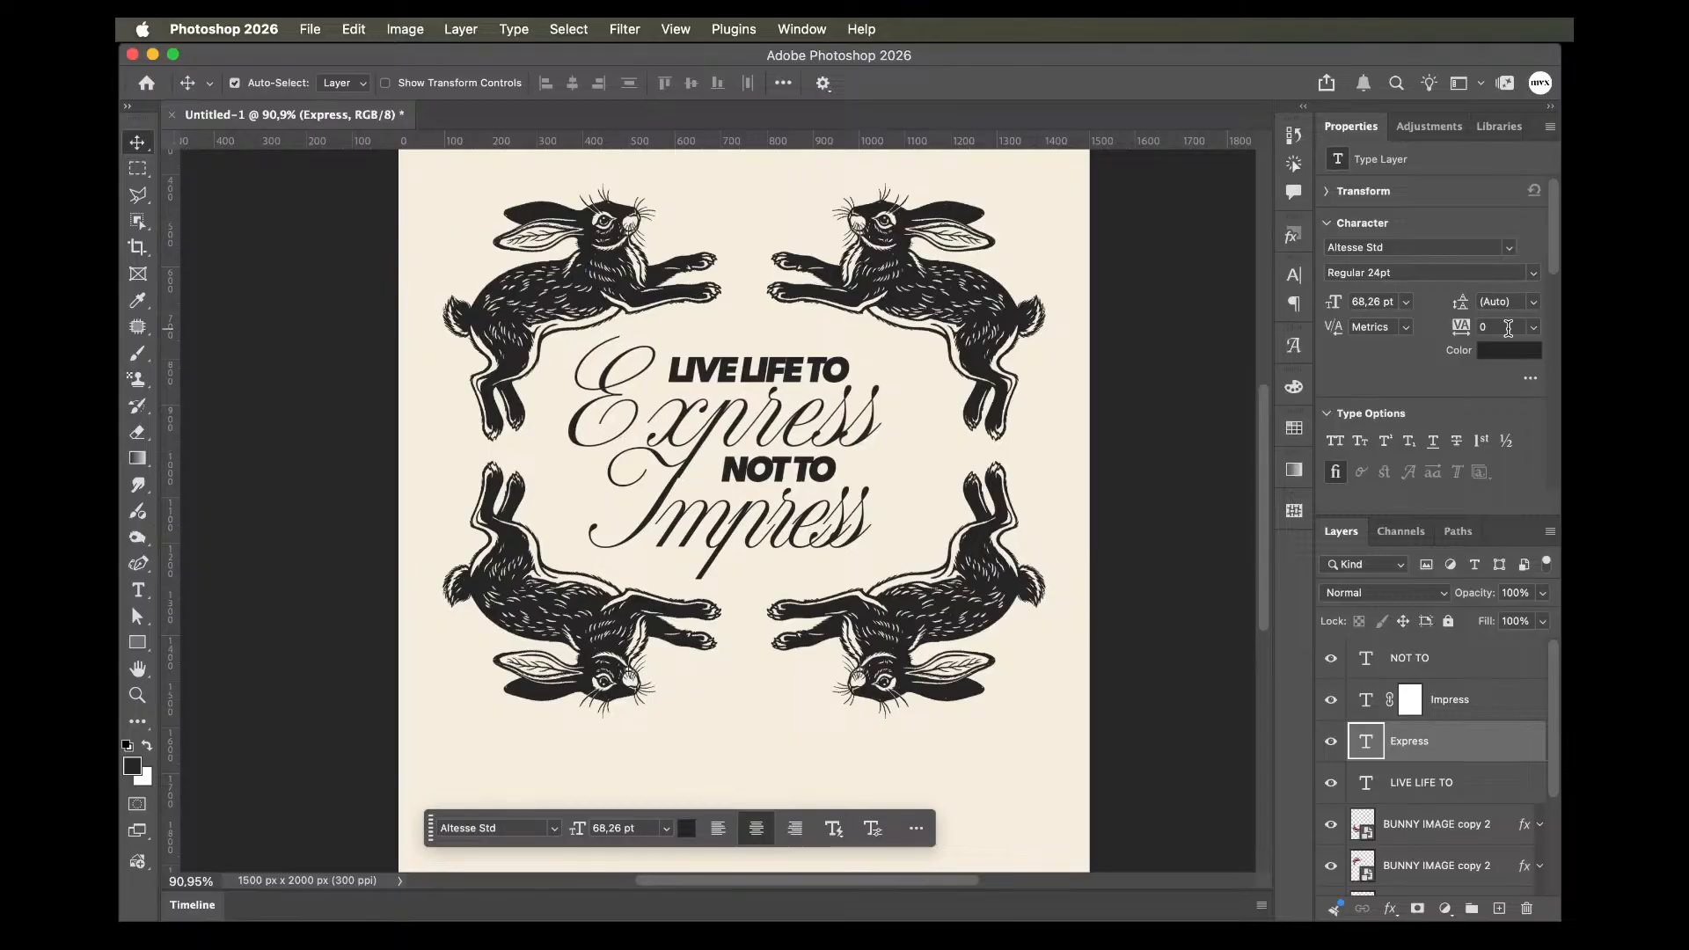
# Set the tracking of the "Impress" text to 0.
pyautogui.click(871, 512)
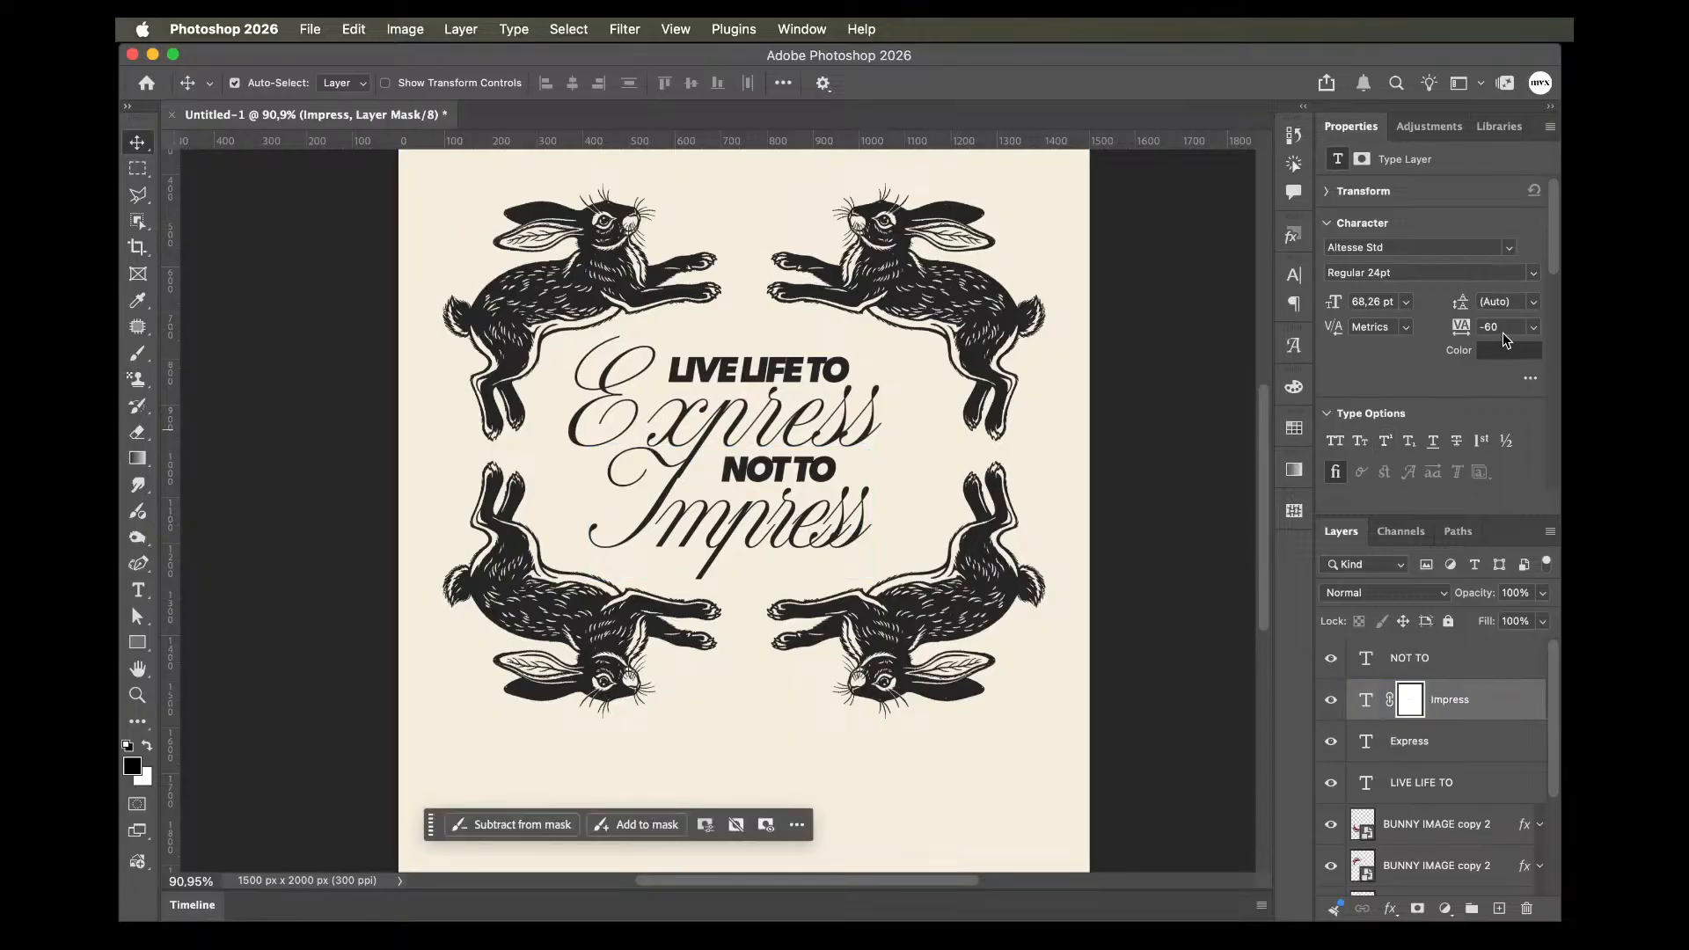
pyautogui.write('0')
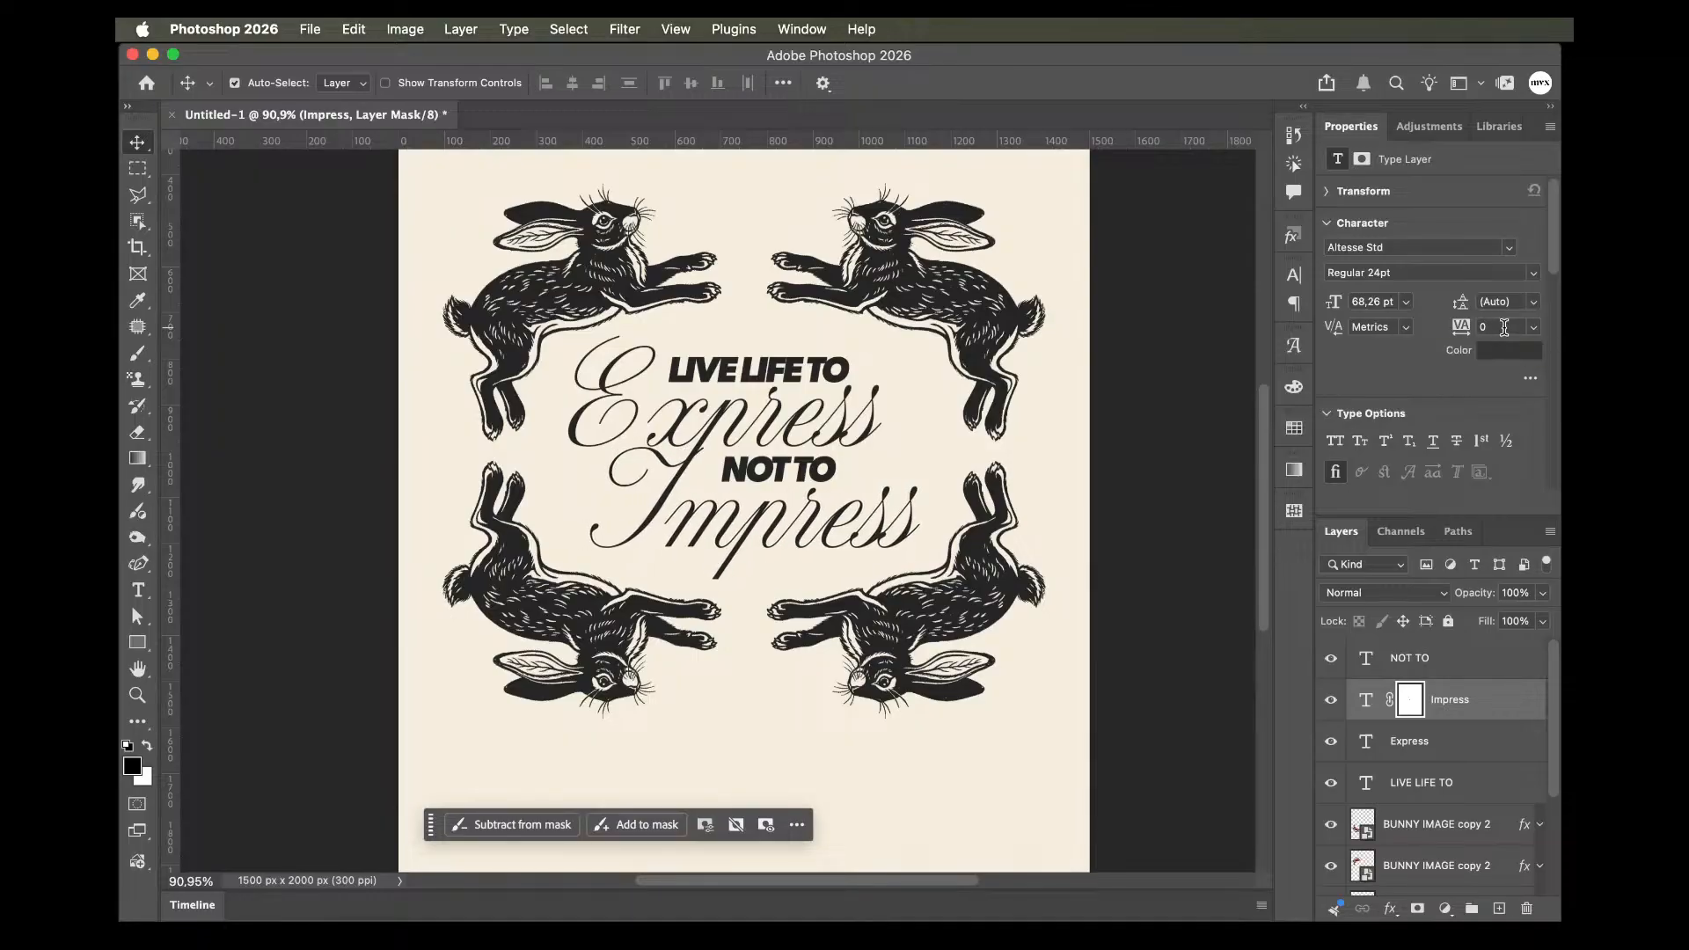
# Use the Brush tool on the "Impress" layer mask where the "I" meets the "p" of "Express".
pyautogui.scroll(6, 811, 438)
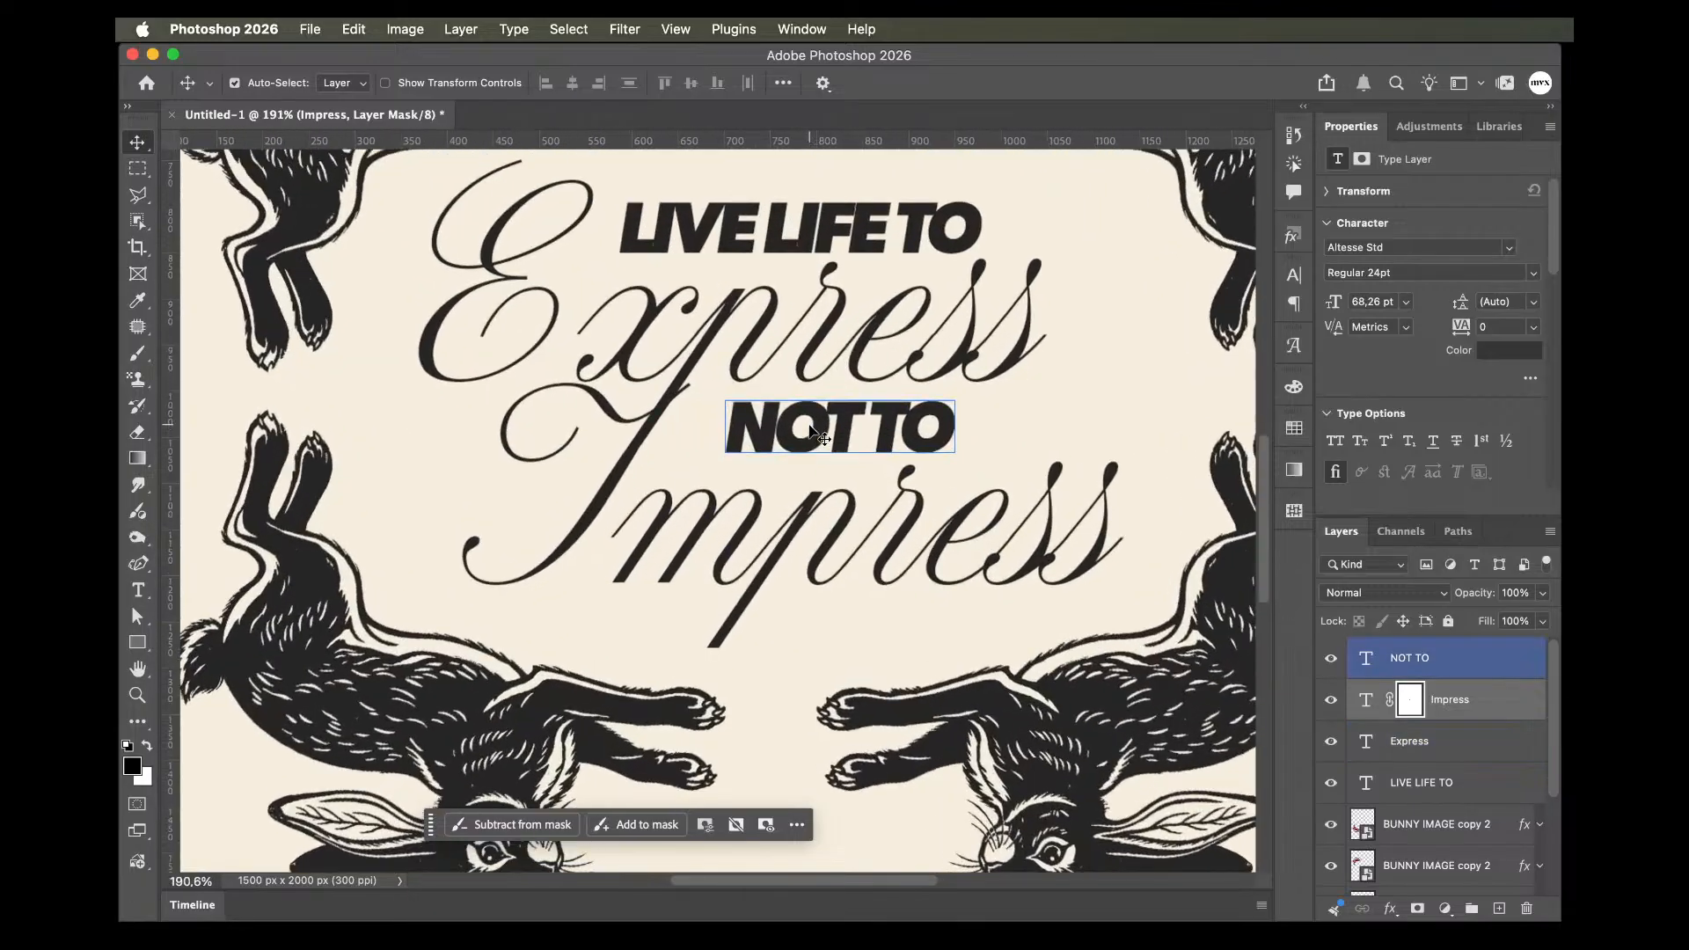
pyautogui.click(1410, 699)
pyautogui.press('b')
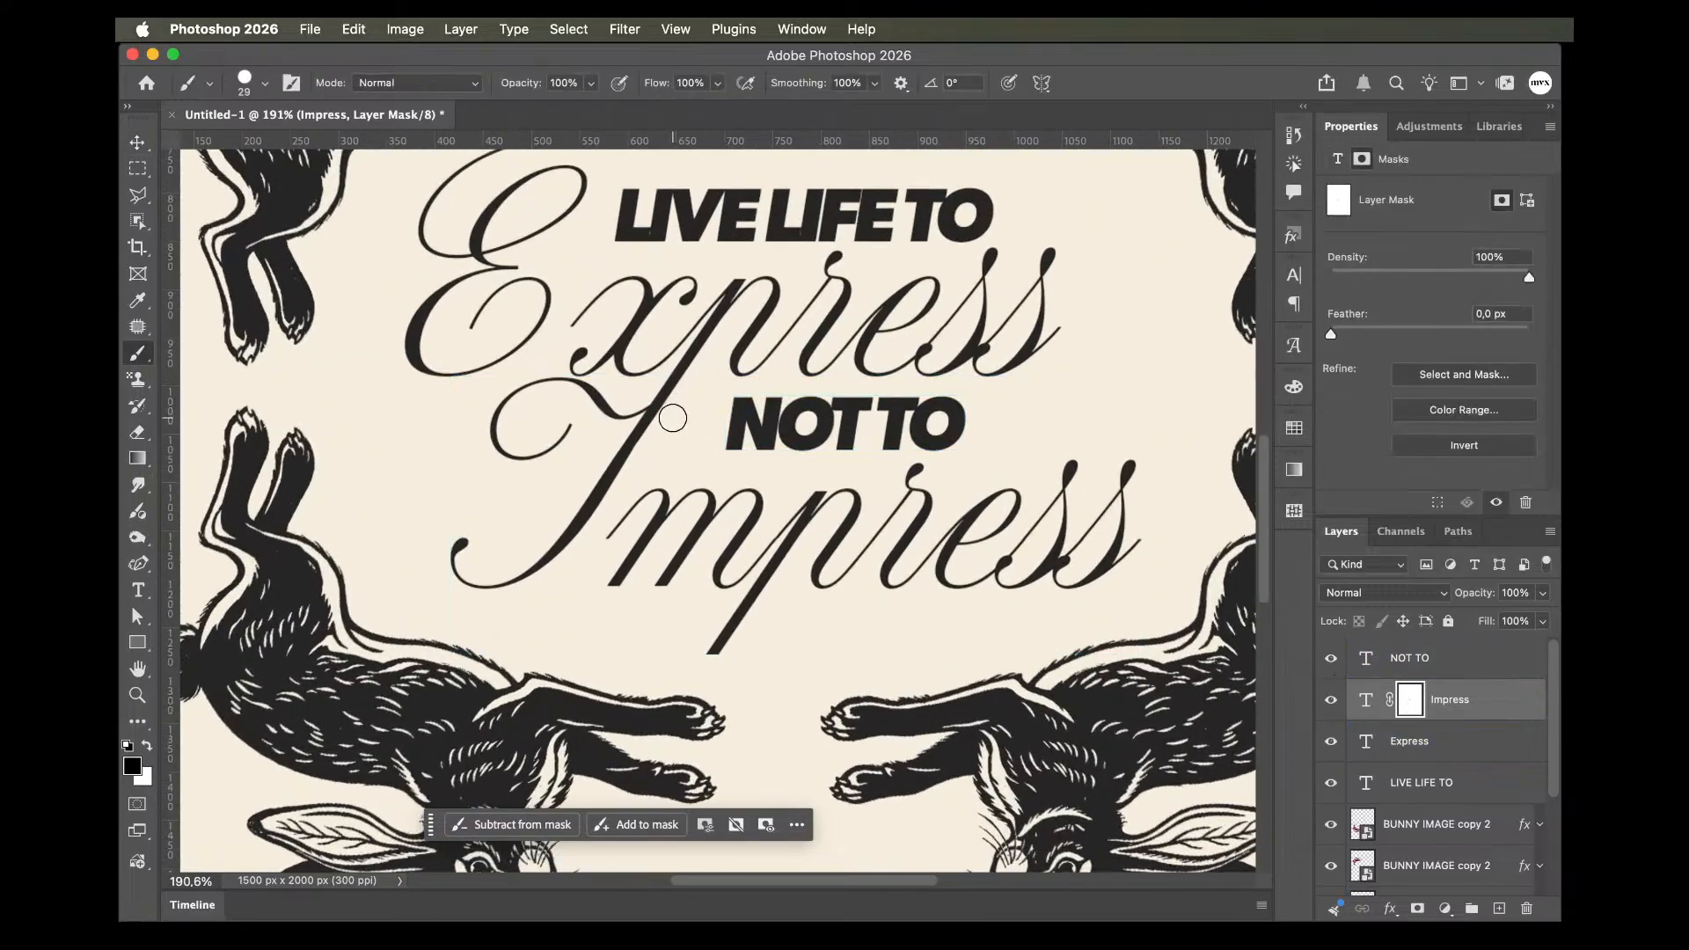
pyautogui.press('v')
# Place a horizontal and a vertical guide crossing at the centre of the canvas.
pyautogui.scroll(-5, 712, 493)
pyautogui.click(818, 470)
pyautogui.scroll(-2, 819, 471)
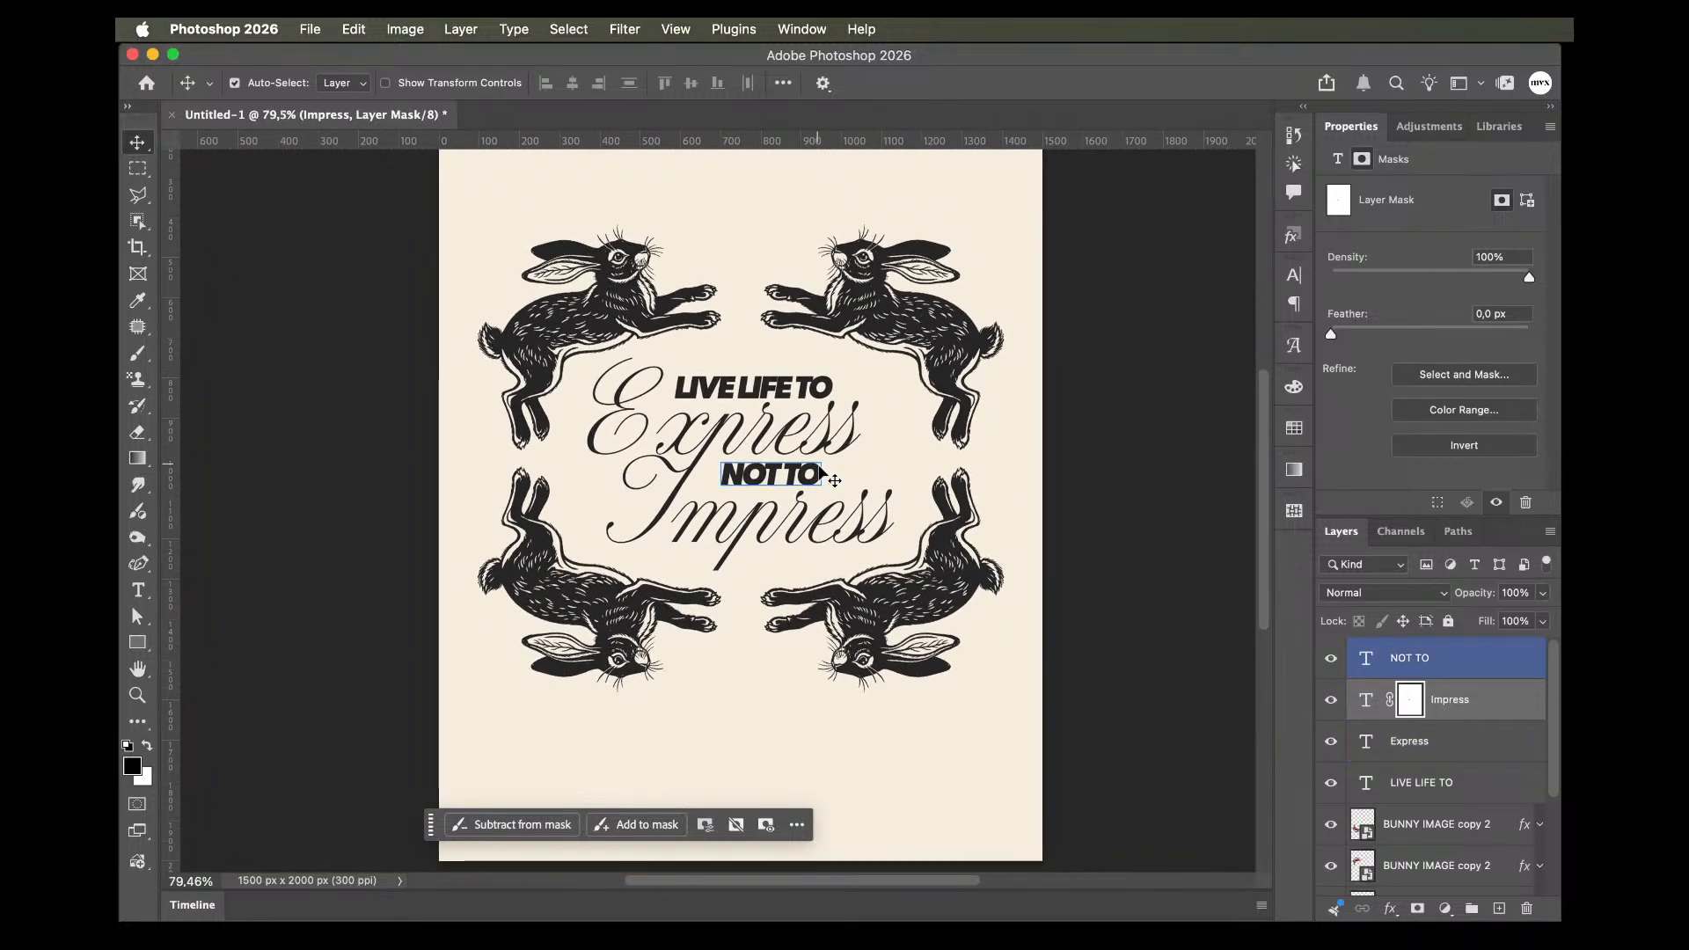
pyautogui.click(1472, 783)
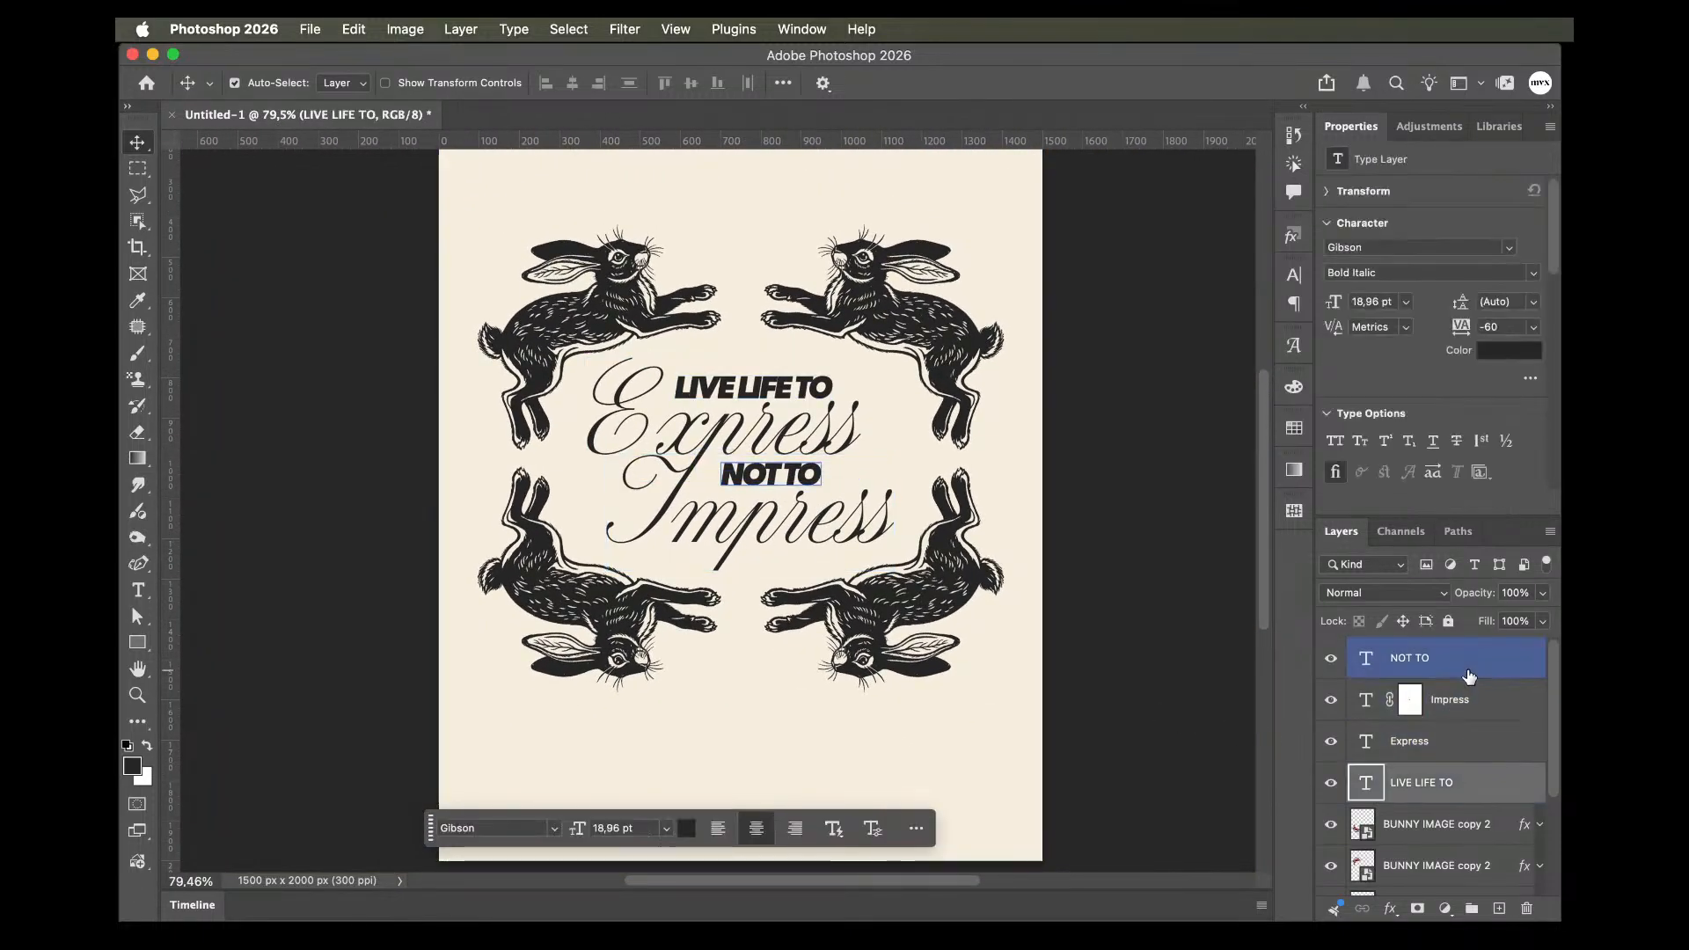
pyautogui.click(1229, 528)
pyautogui.scroll(-3, 1231, 528)
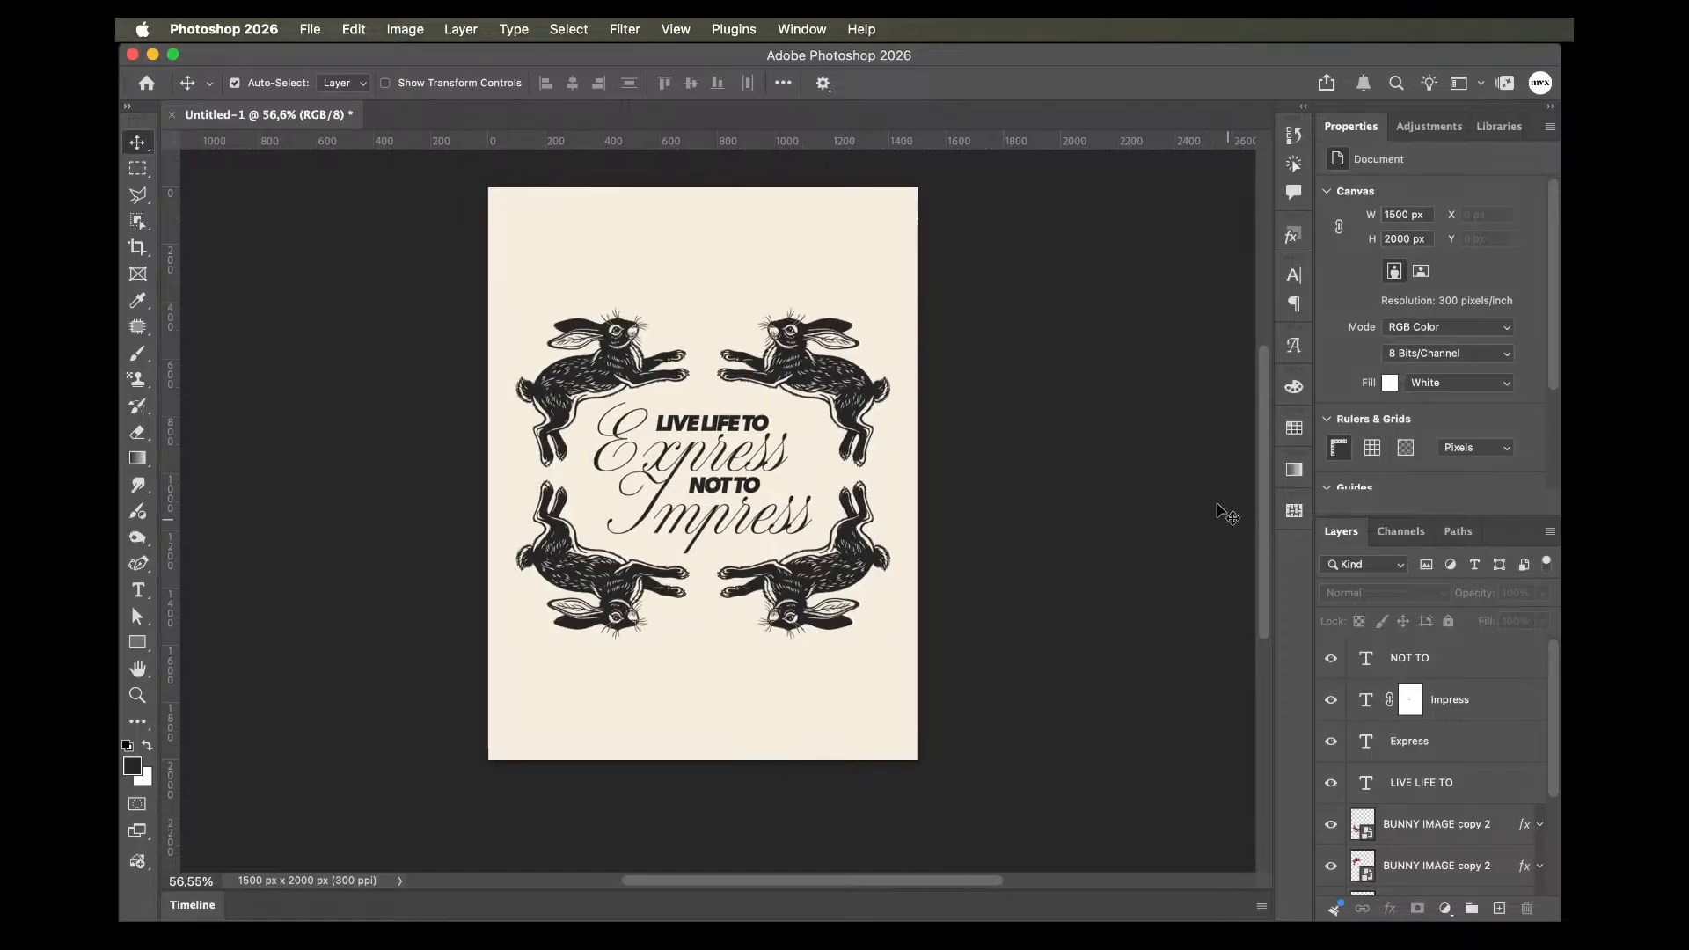
pyautogui.moveTo(998, 139); pyautogui.dragTo(890, 469)
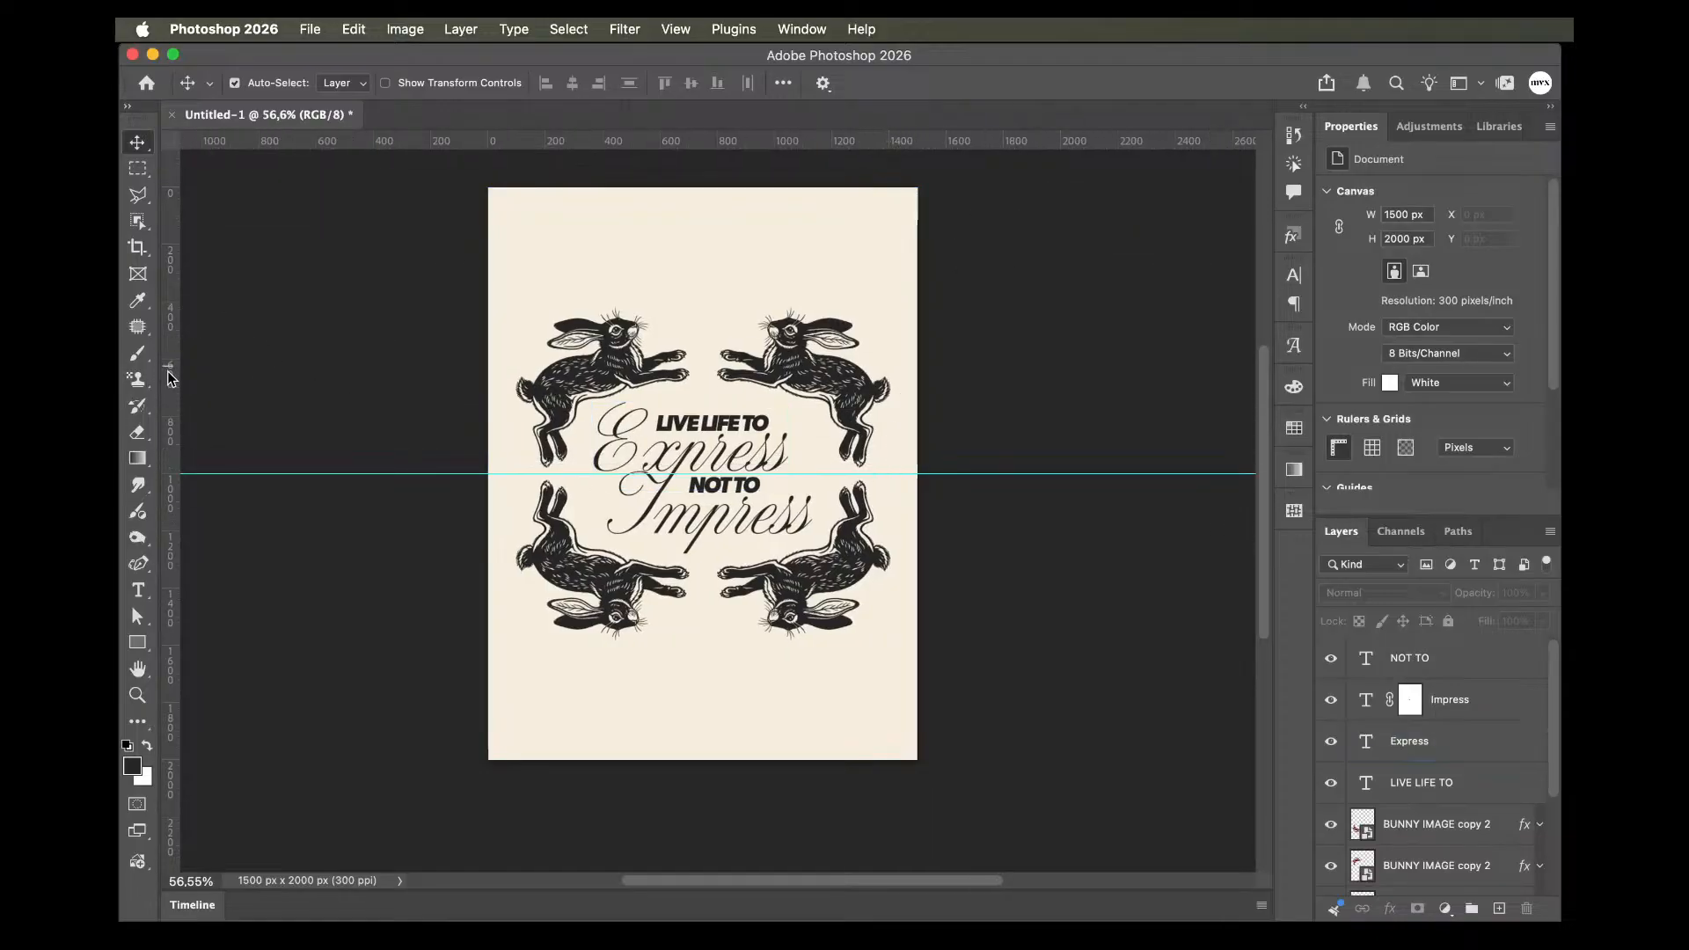
pyautogui.moveTo(173, 378); pyautogui.dragTo(702, 422)
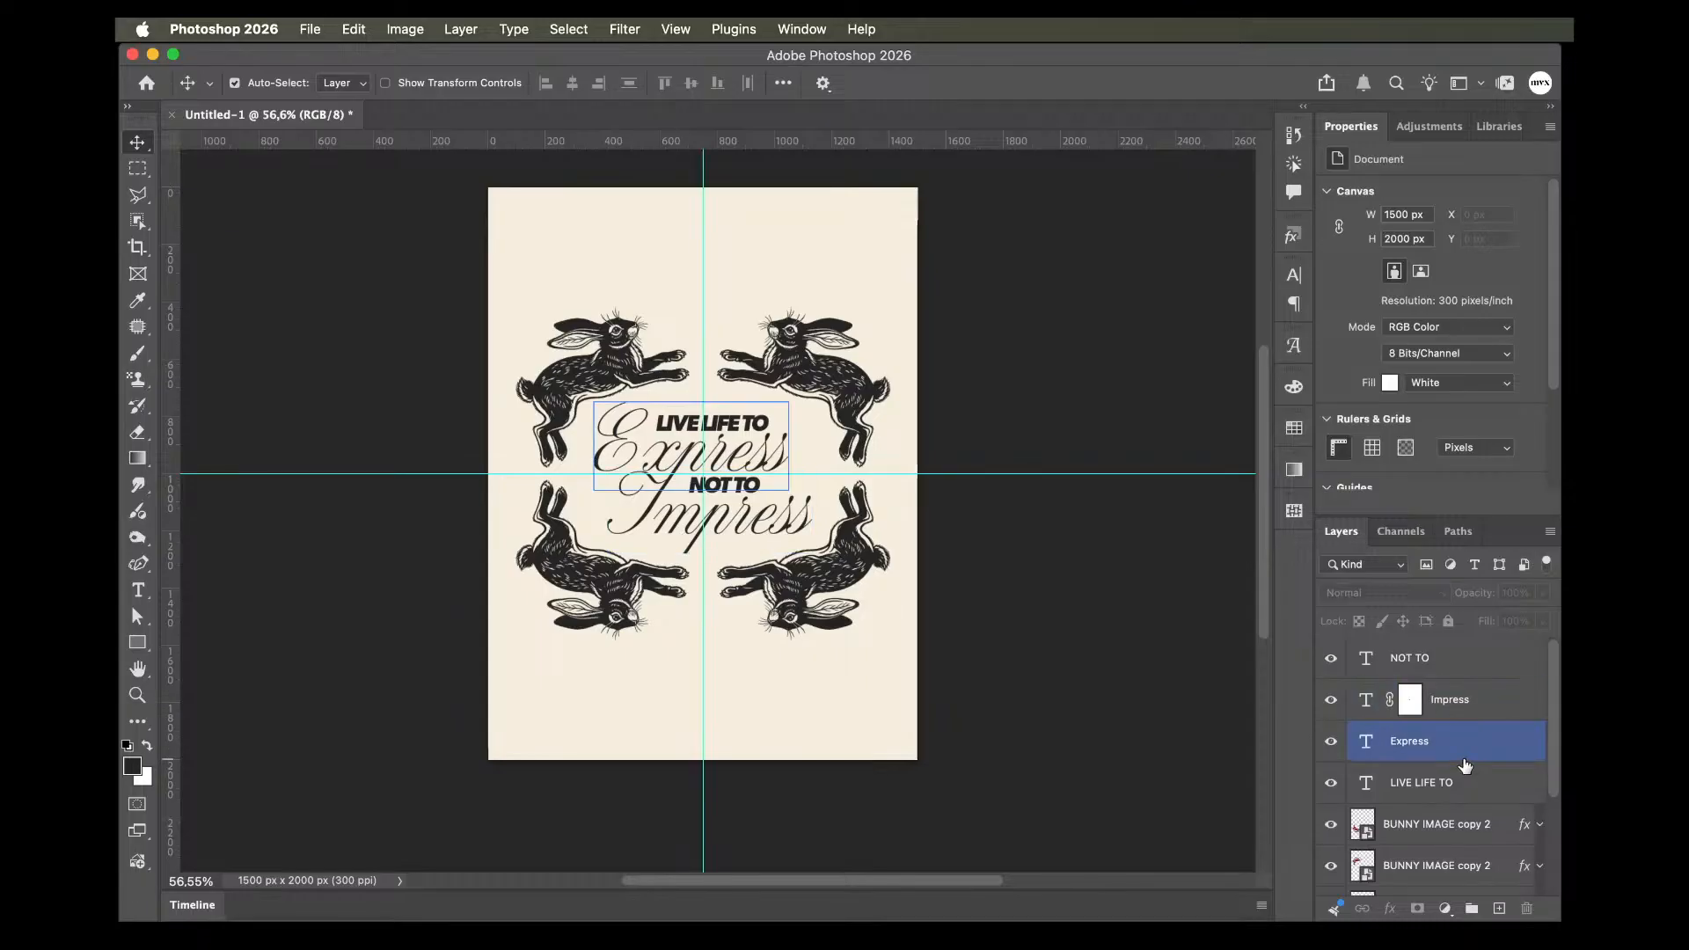
# Move the four text layers together slightly up so the slogan is centred on the crossing guides.
pyautogui.click(1469, 782)
pyautogui.keyDown('shift'); pyautogui.click(1472, 674); pyautogui.keyUp('shift')
pyautogui.press('super+t')
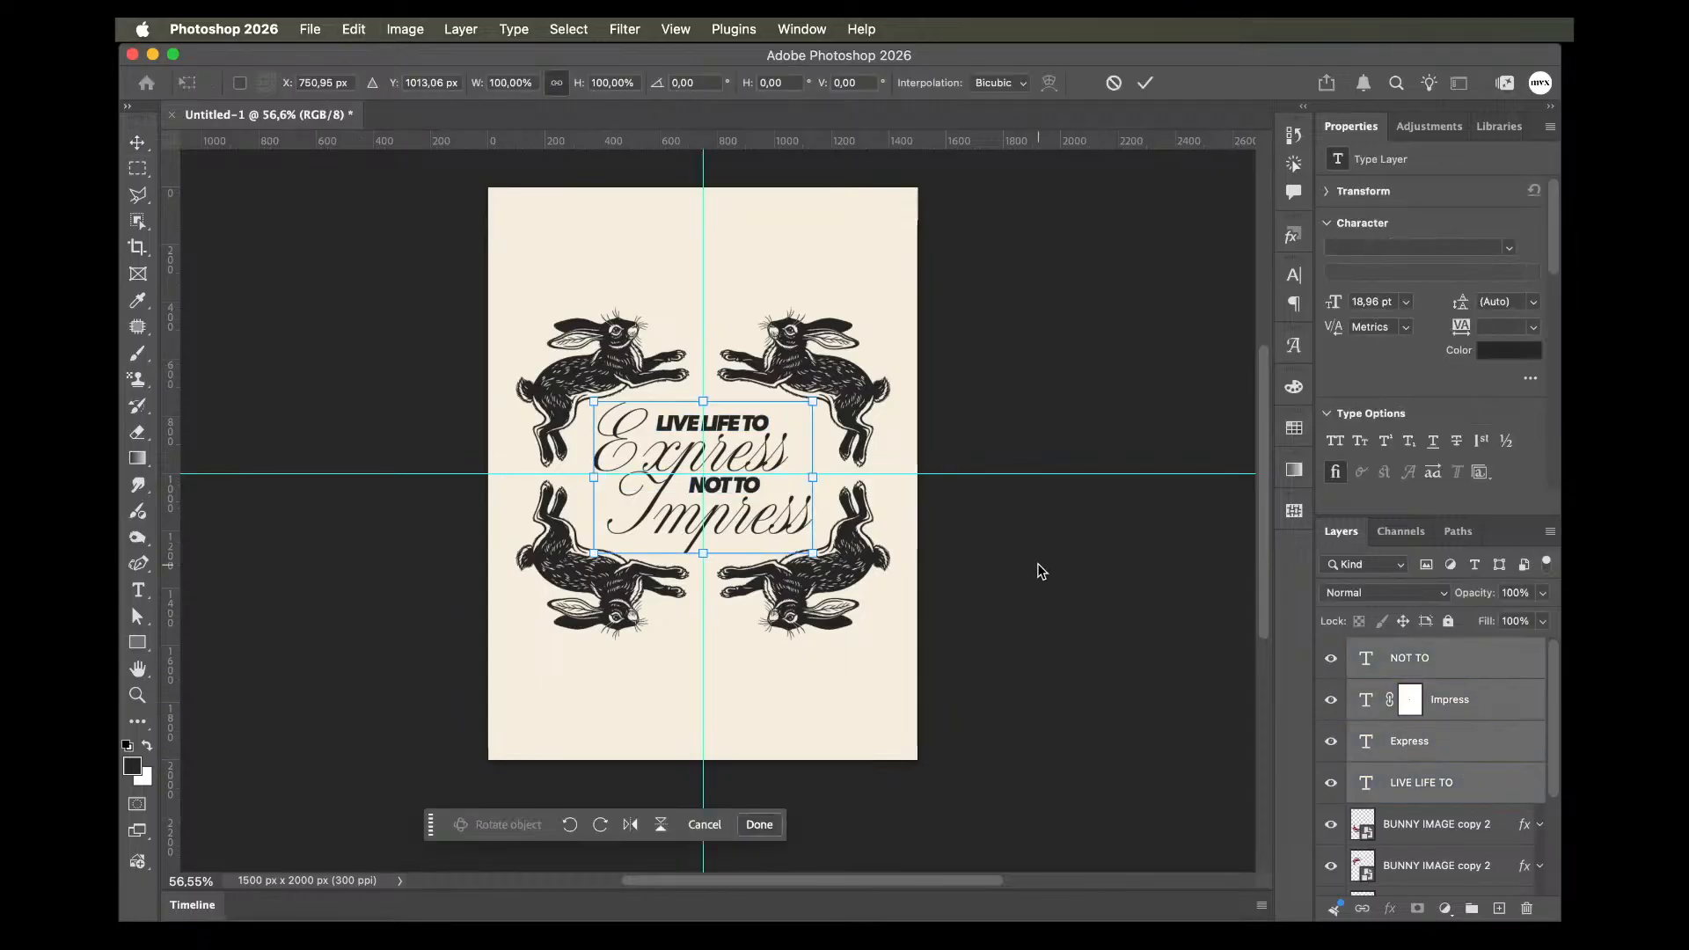
pyautogui.moveTo(736, 431); pyautogui.dragTo(737, 433)
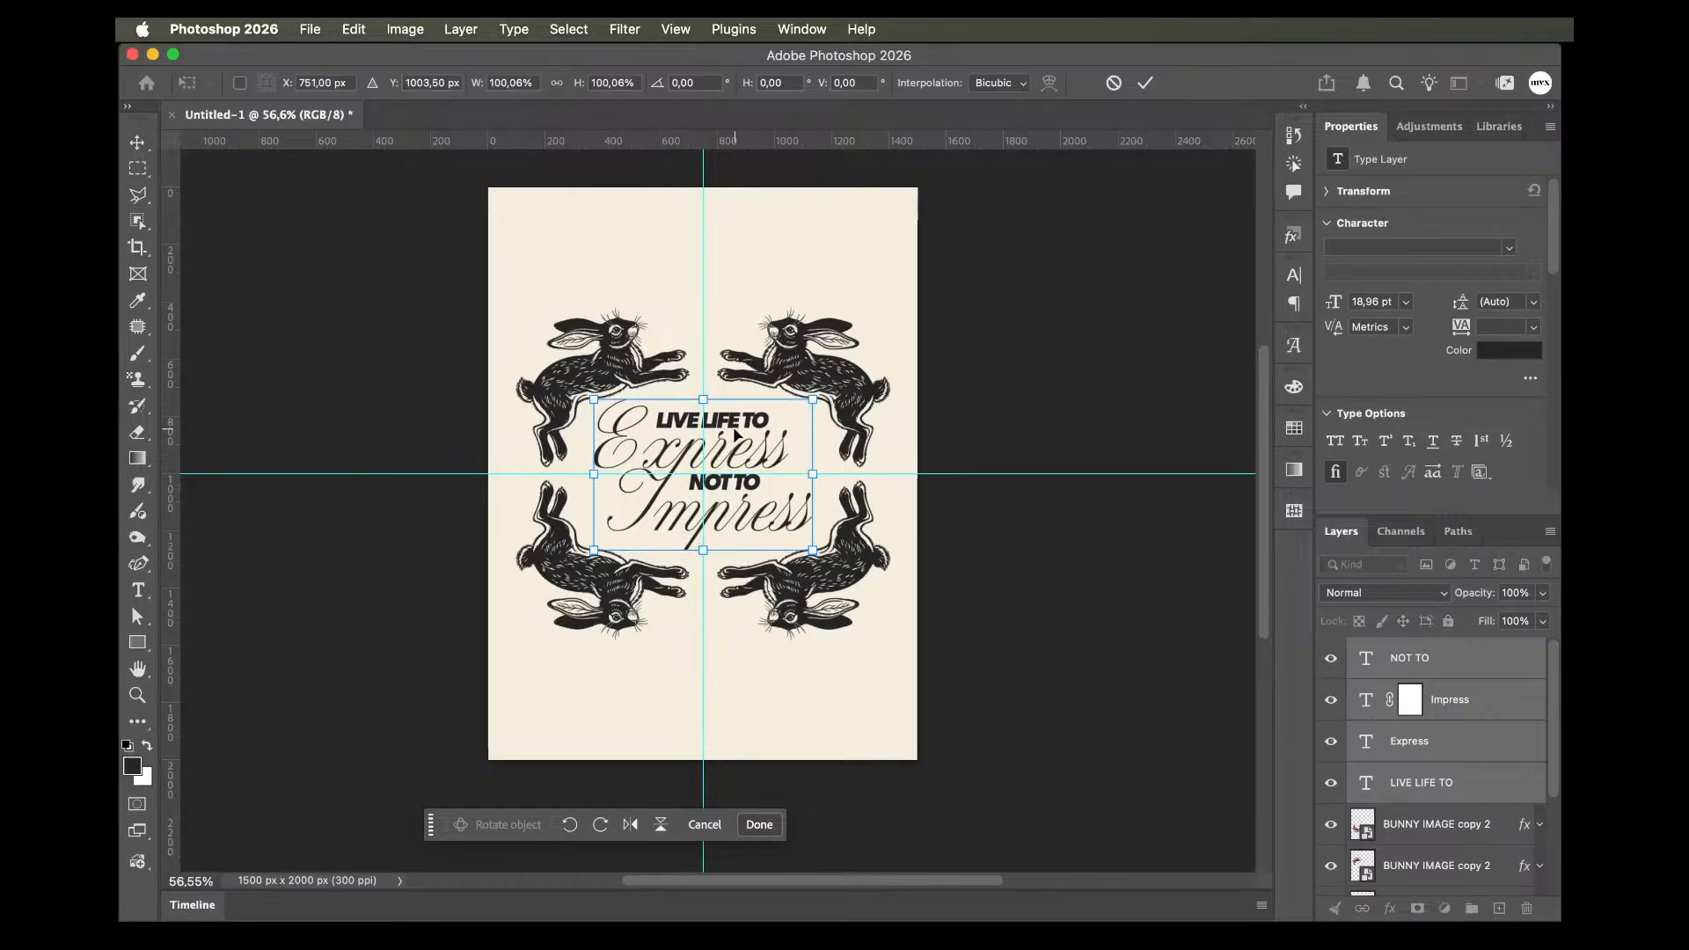
pyautogui.press('Return')
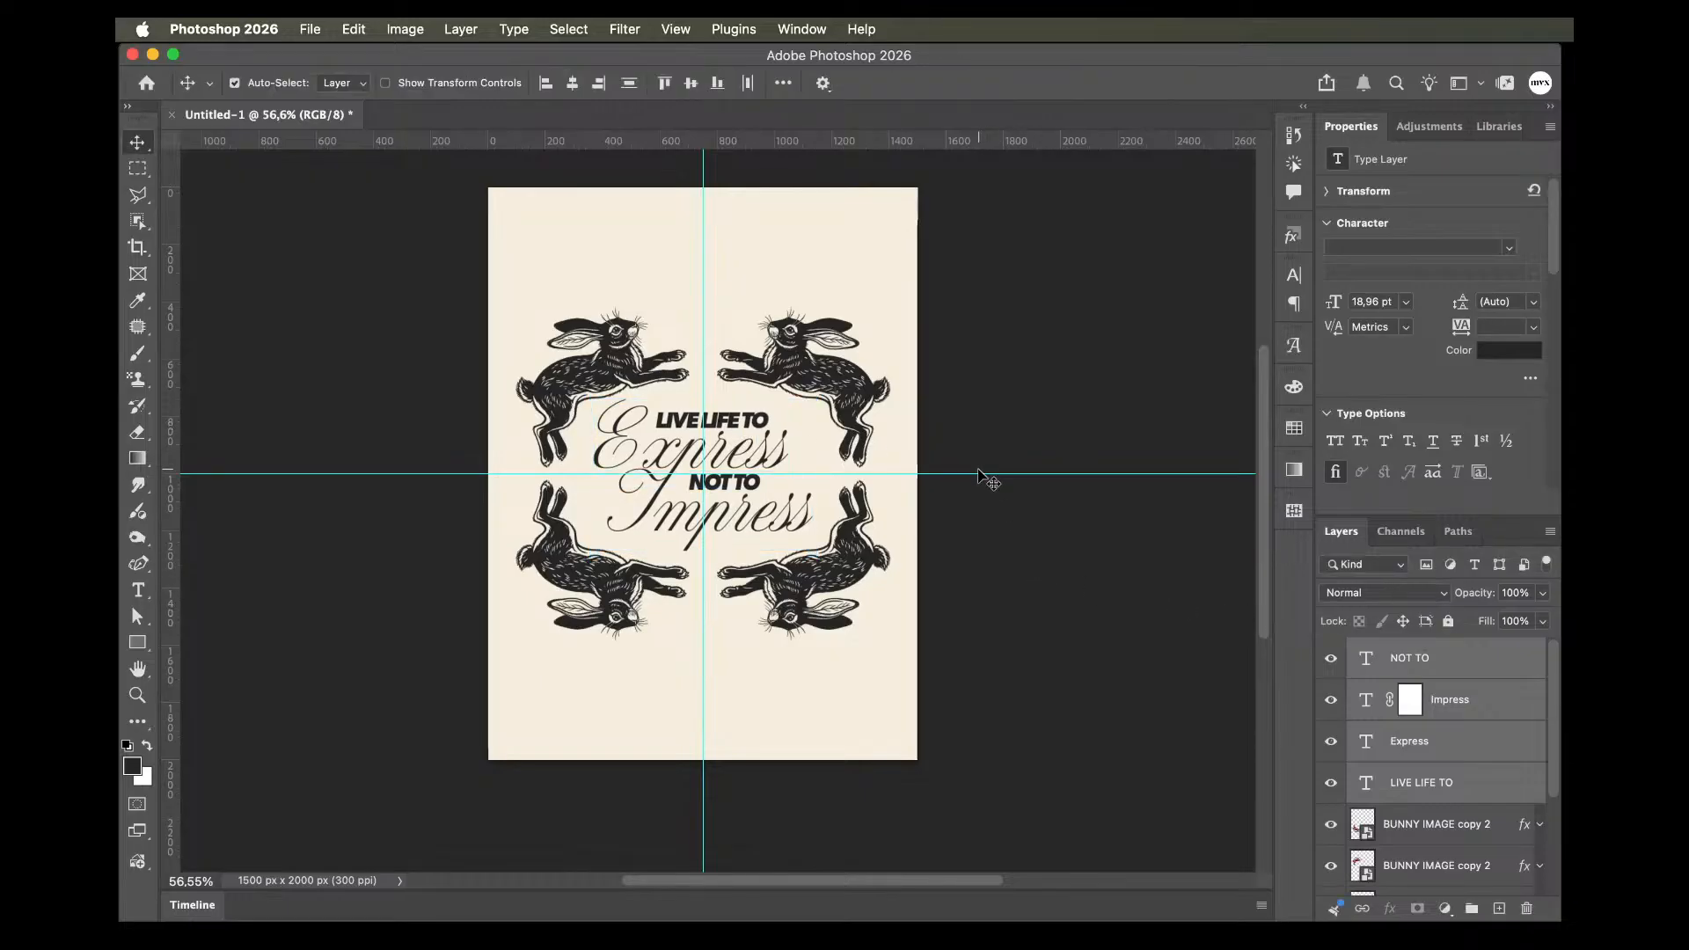
# Remove the horizontal and vertical guides from the canvas.
pyautogui.click(979, 473)
pyautogui.press('BackSpace')
pyautogui.click(978, 457)
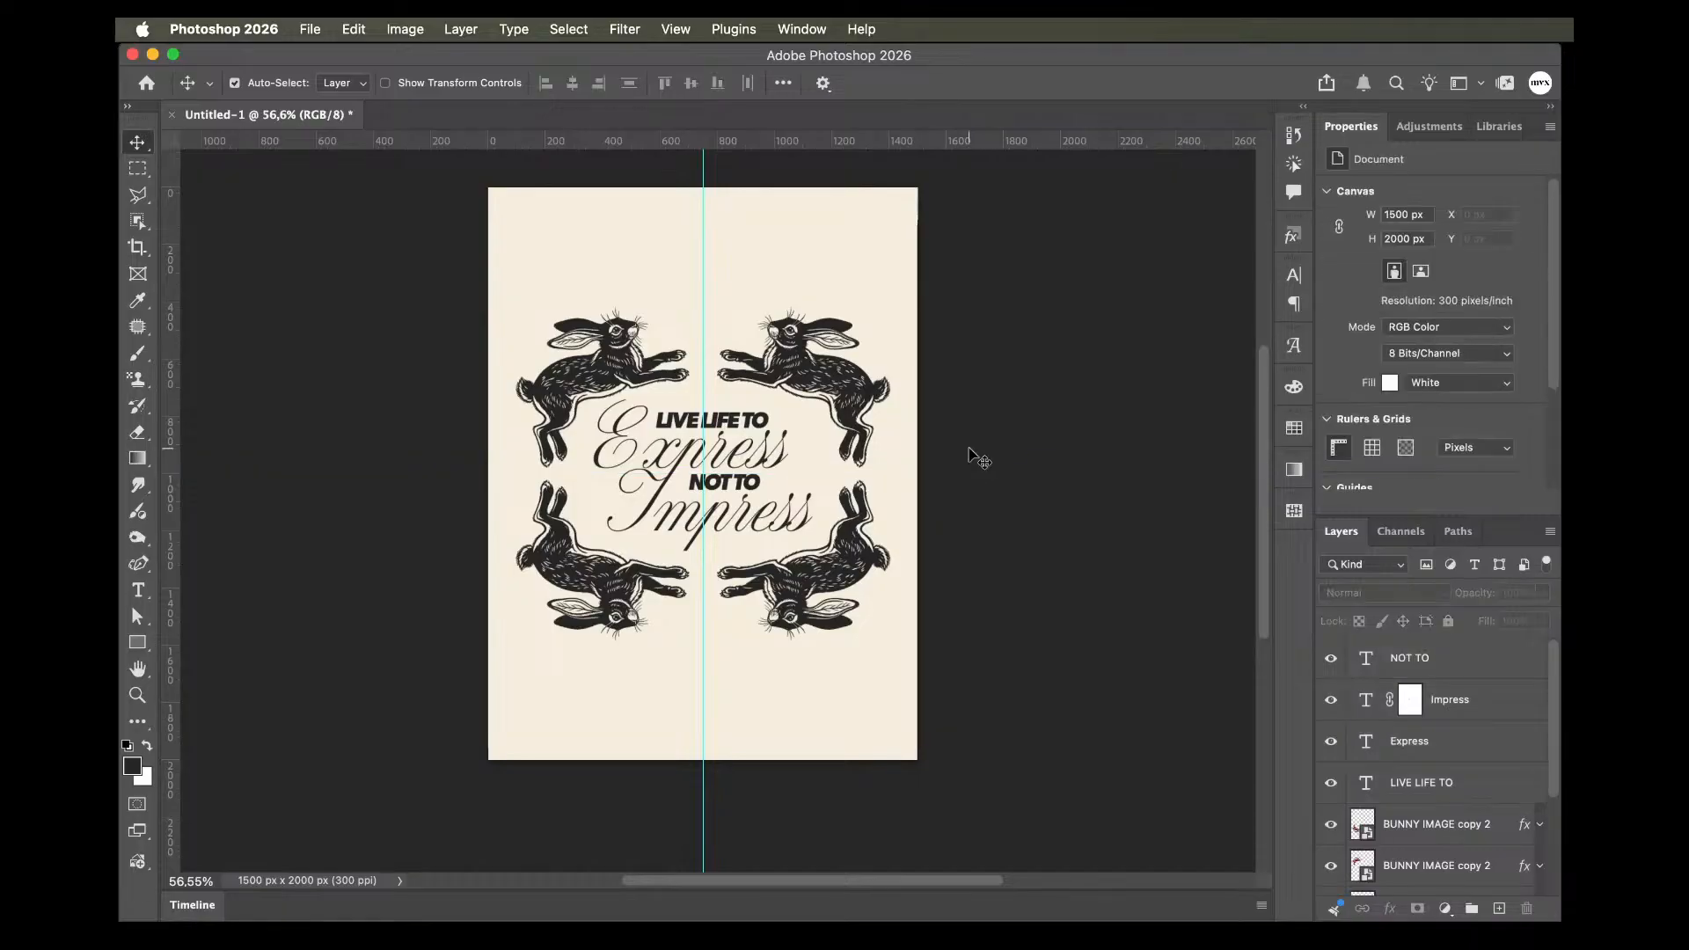
pyautogui.moveTo(703, 169); pyautogui.dragTo(169, 198)
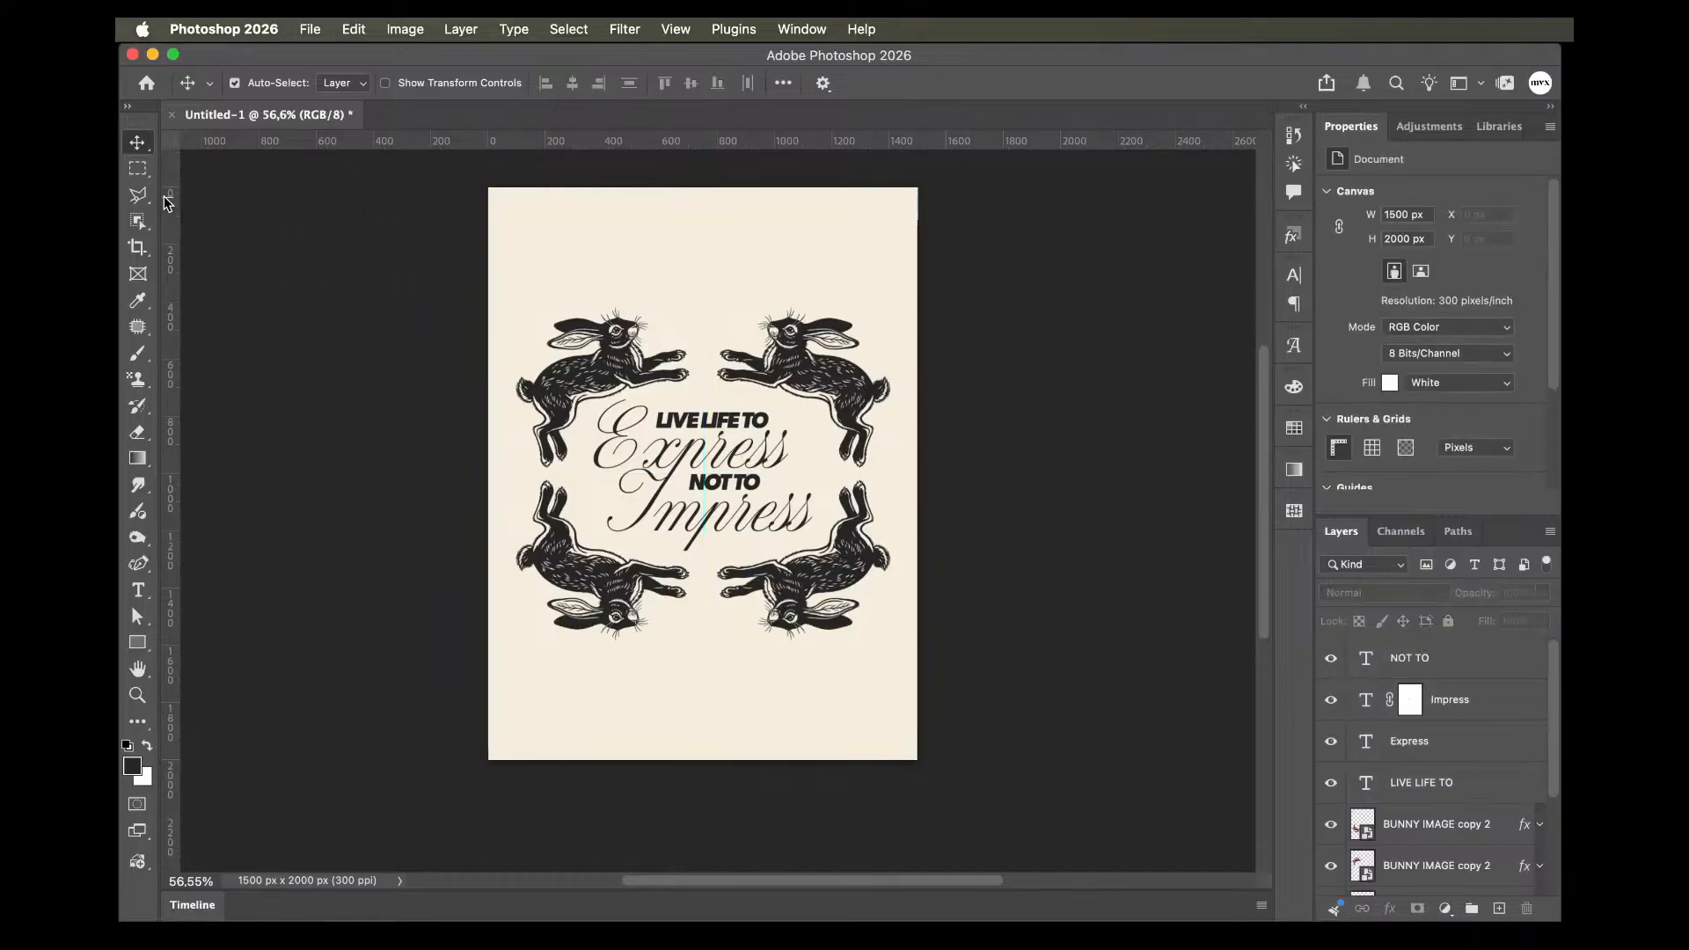
# Add a Stroke layer style to the "Impress" text layer.
pyautogui.scroll(3, 380, 413)
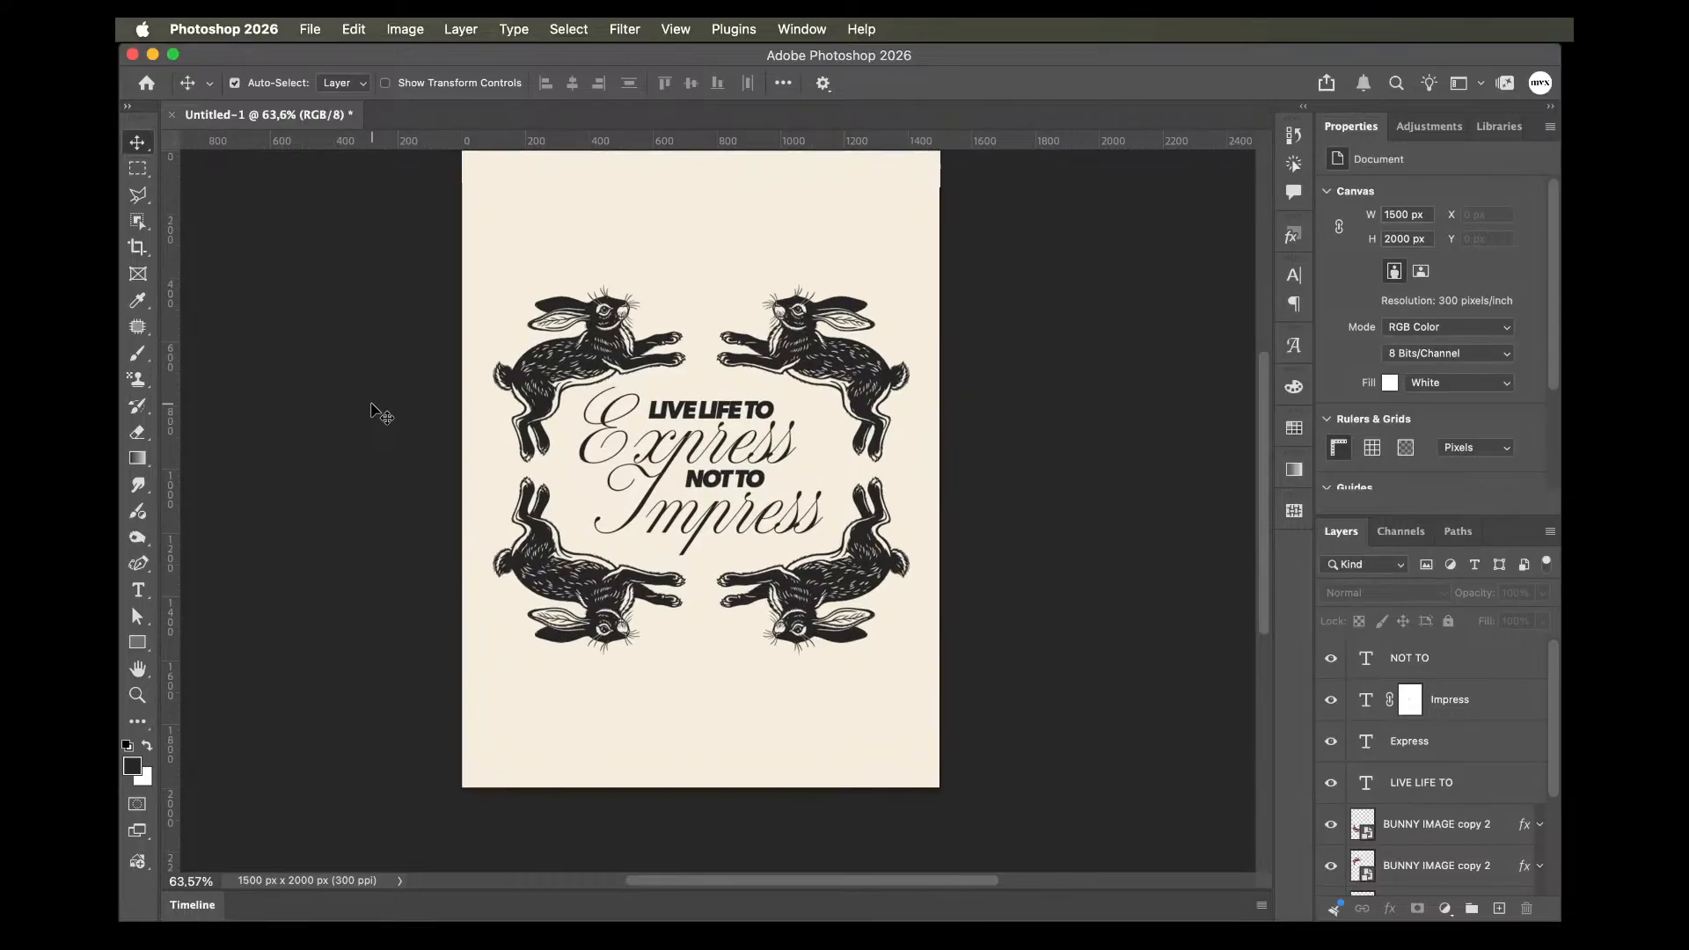
pyautogui.scroll(-1, 380, 413)
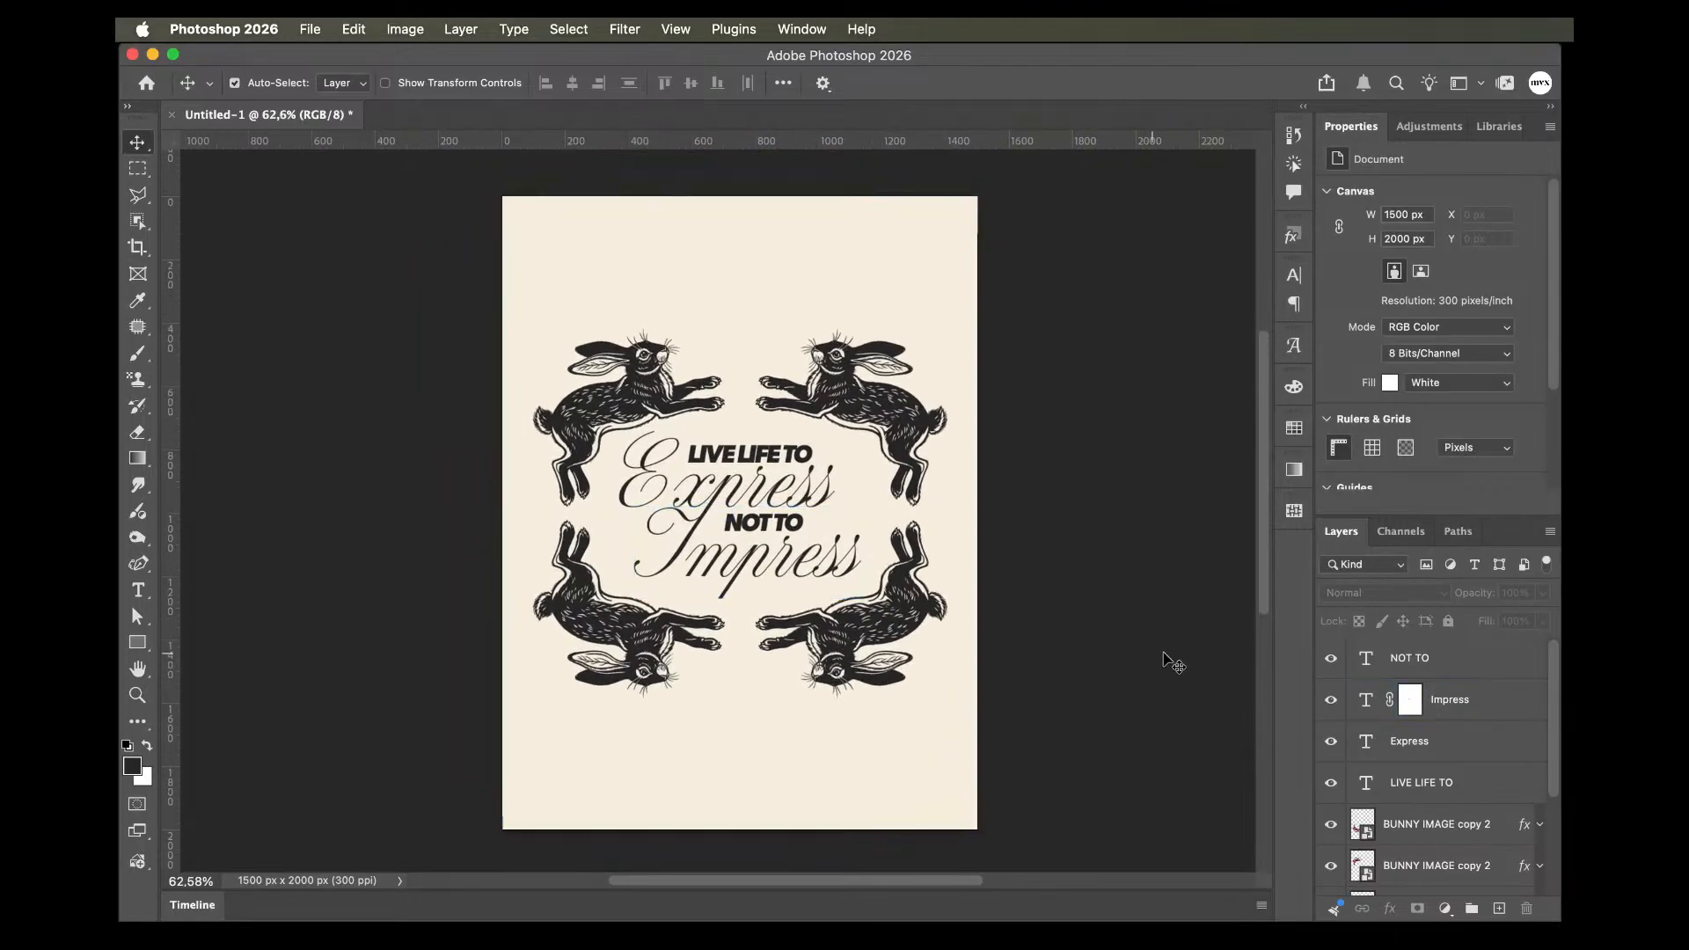
pyautogui.click(1475, 780)
pyautogui.click(1482, 748)
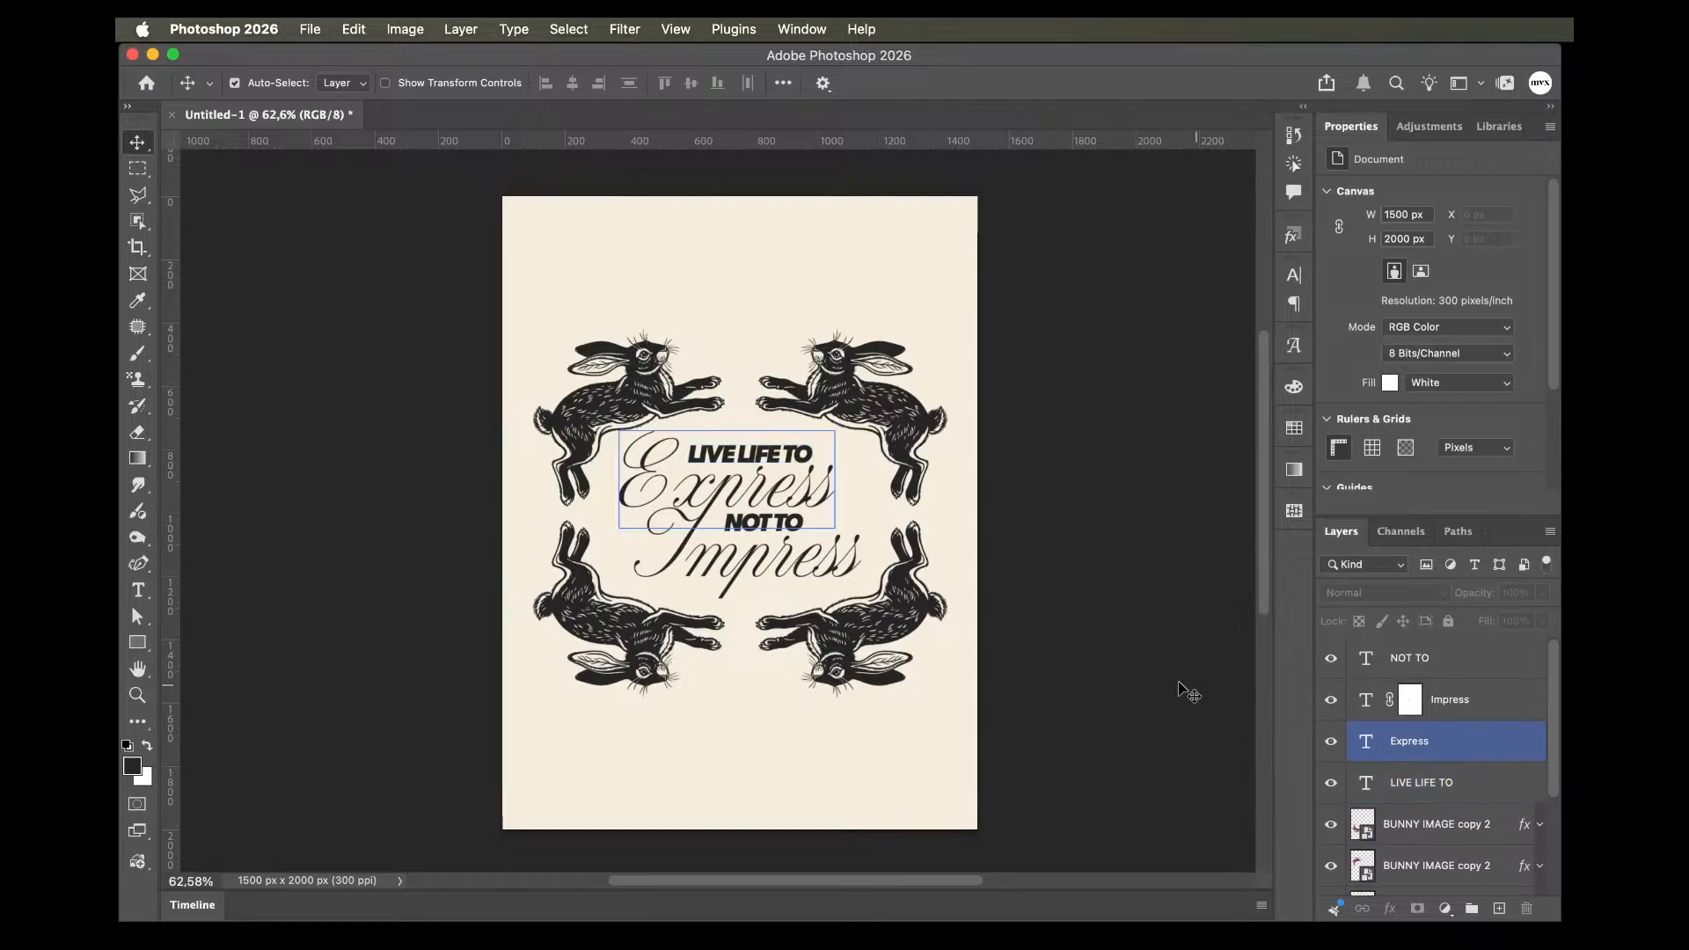
pyautogui.click(658, 487)
pyautogui.keyDown('shift'); pyautogui.click(724, 562); pyautogui.keyUp('shift')
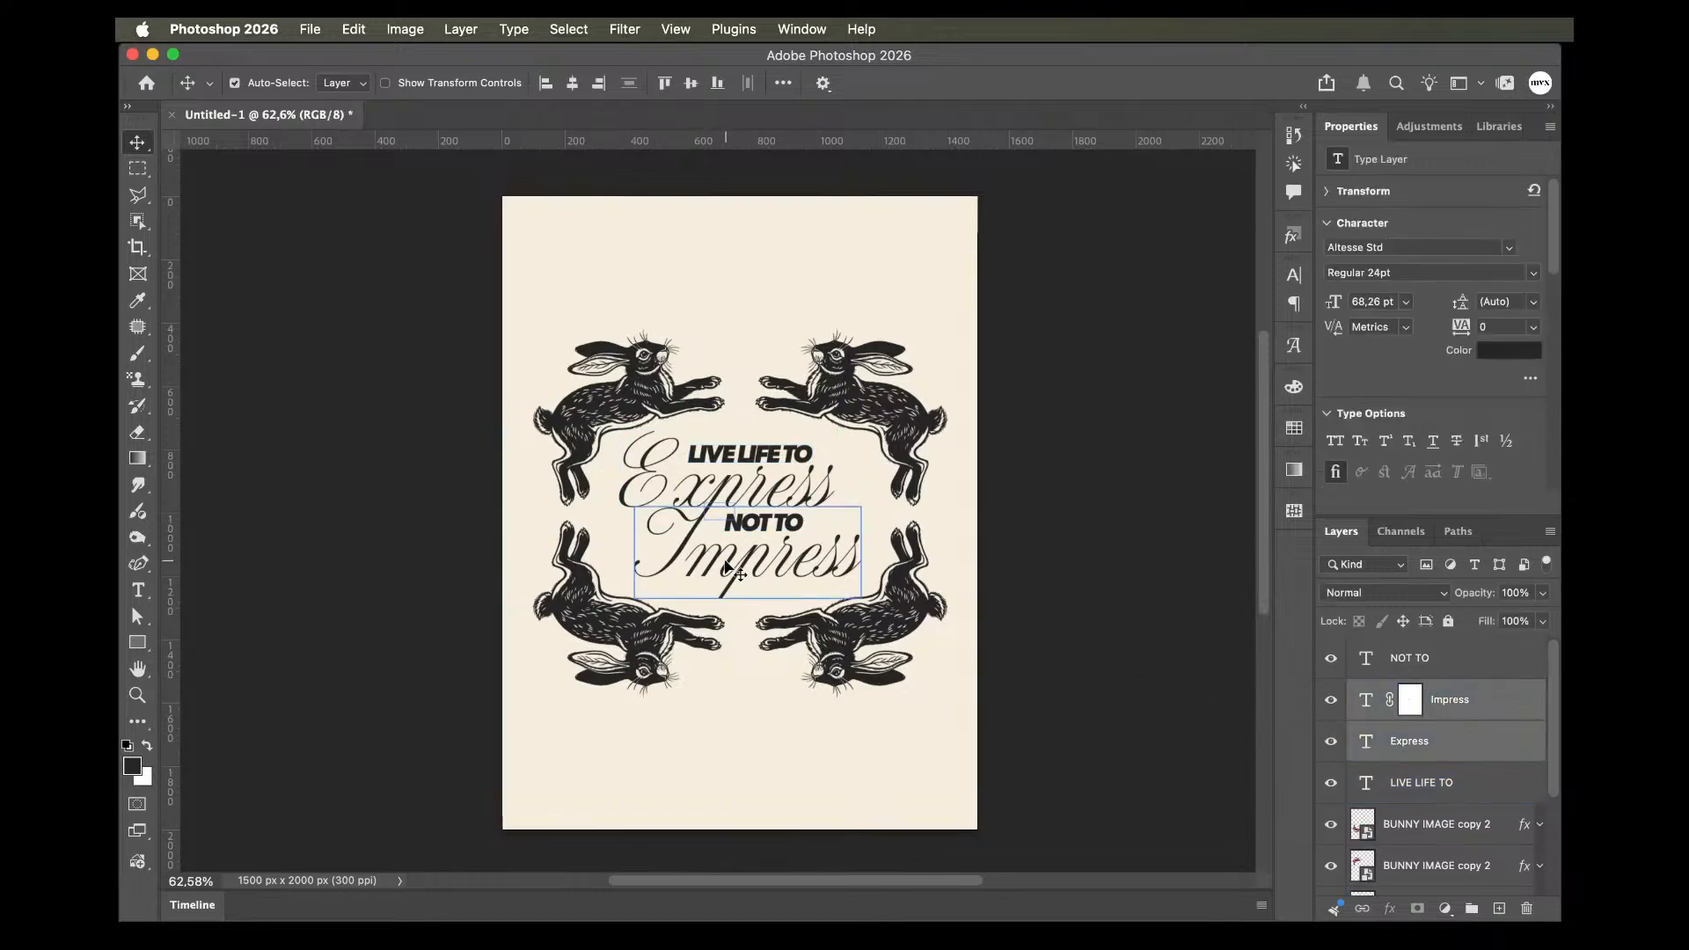
pyautogui.rightClick(1490, 702)
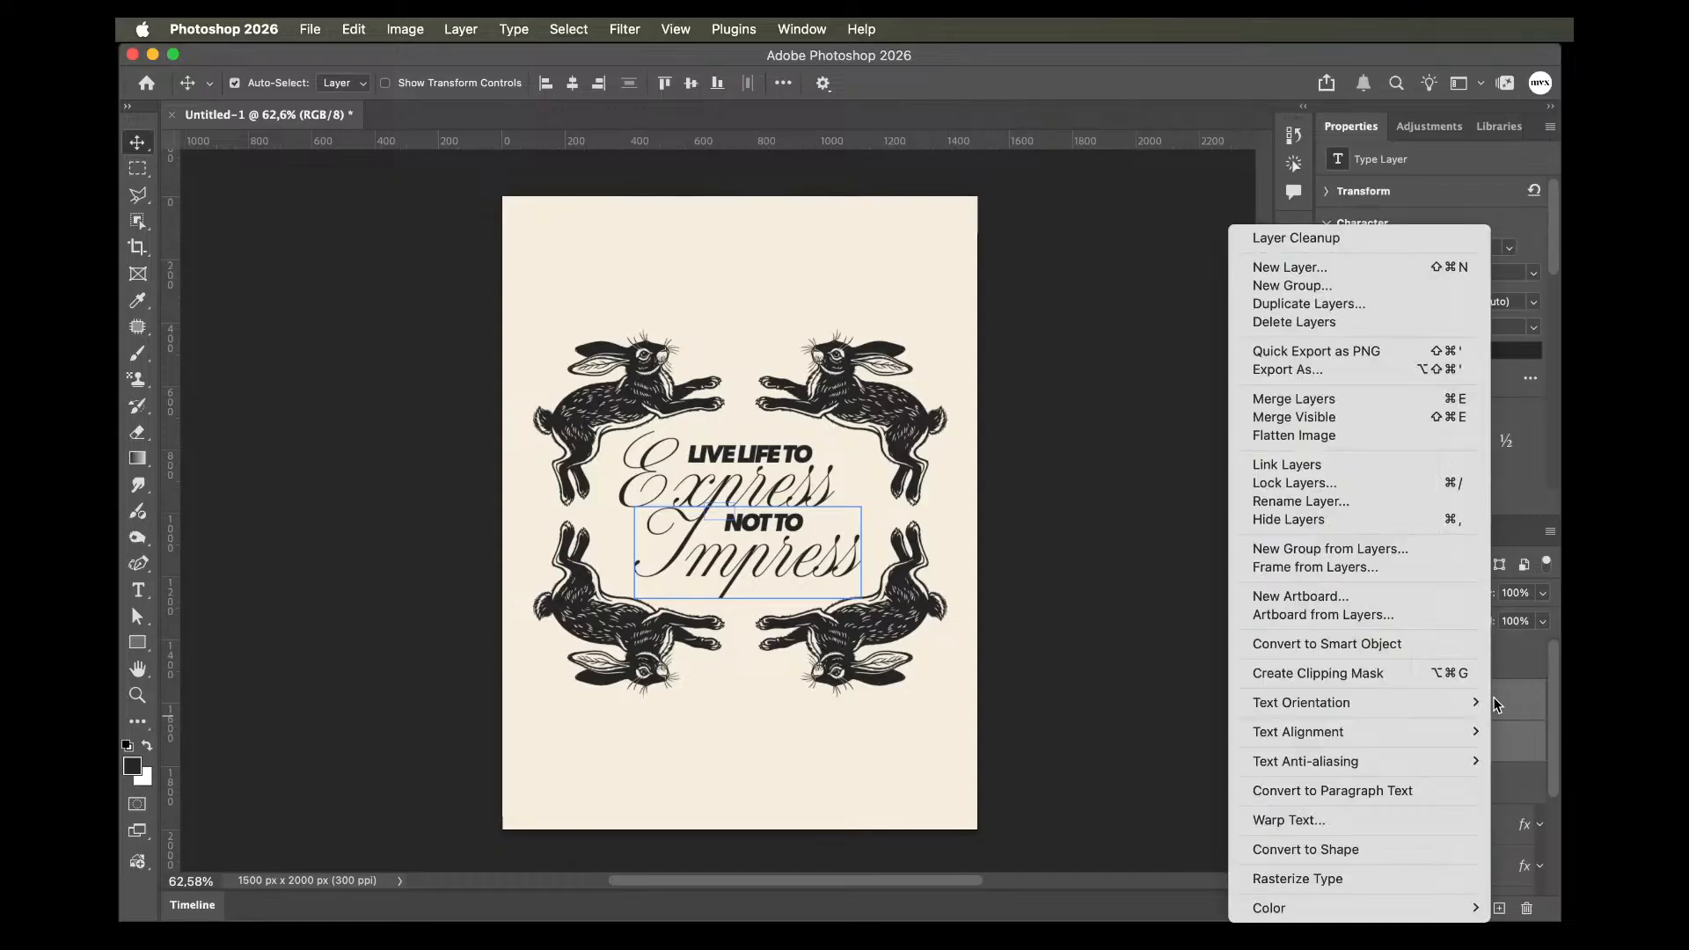
pyautogui.click(1492, 699)
pyautogui.doubleClick(1506, 704)
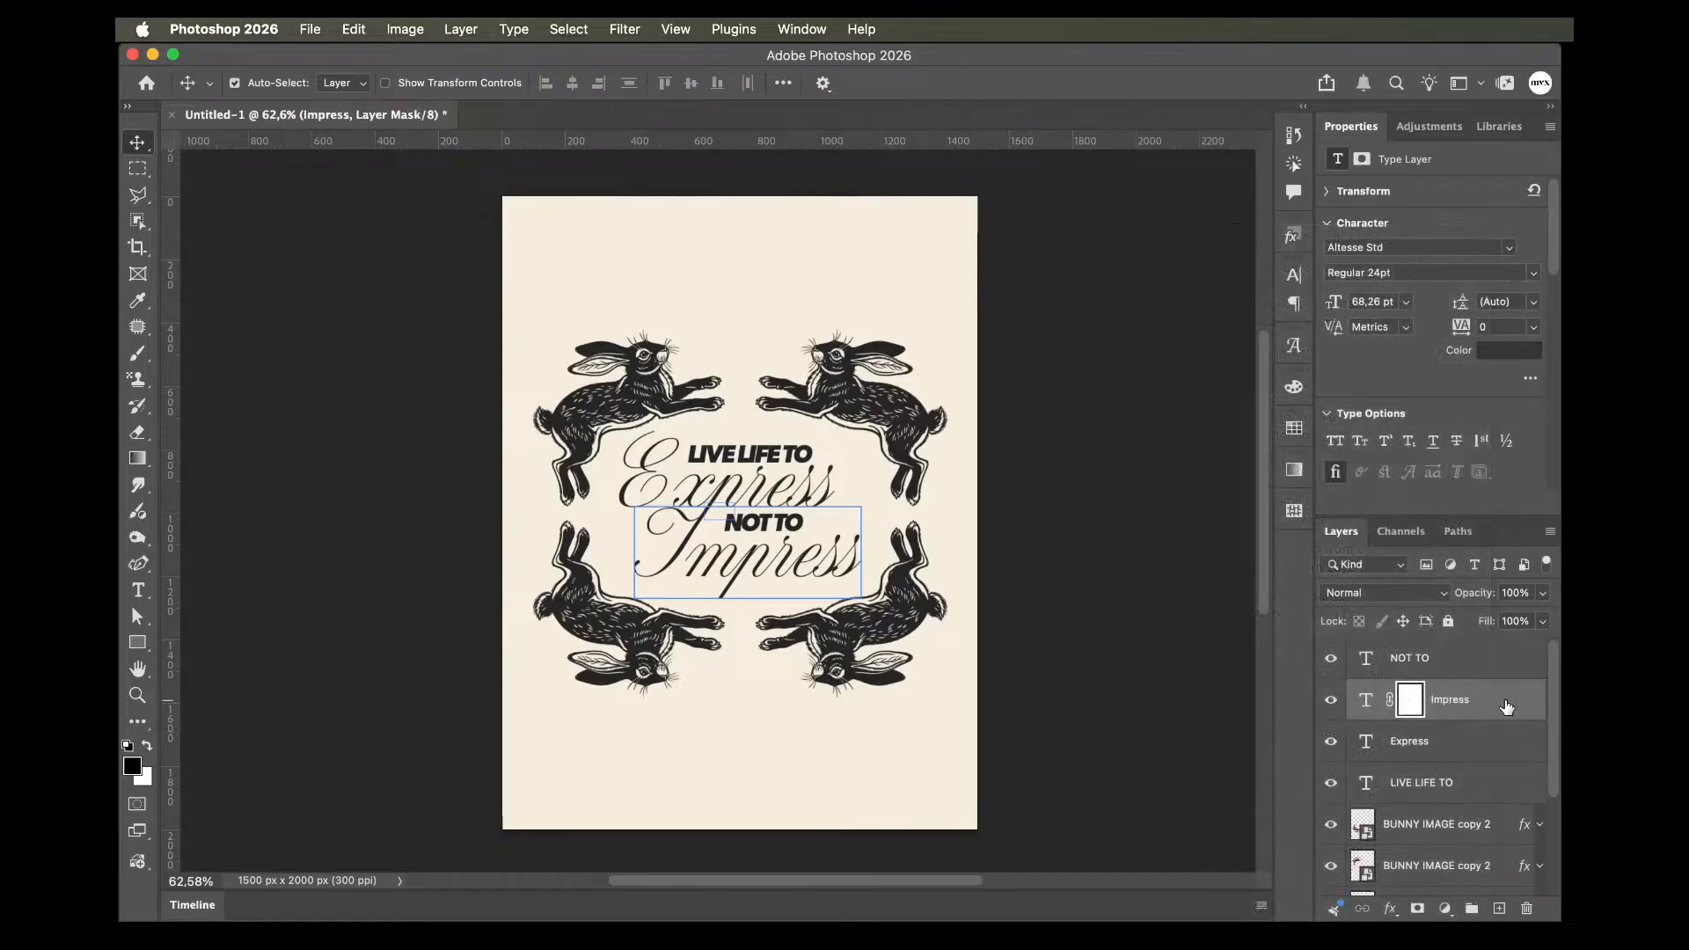
pyautogui.click(765, 326)
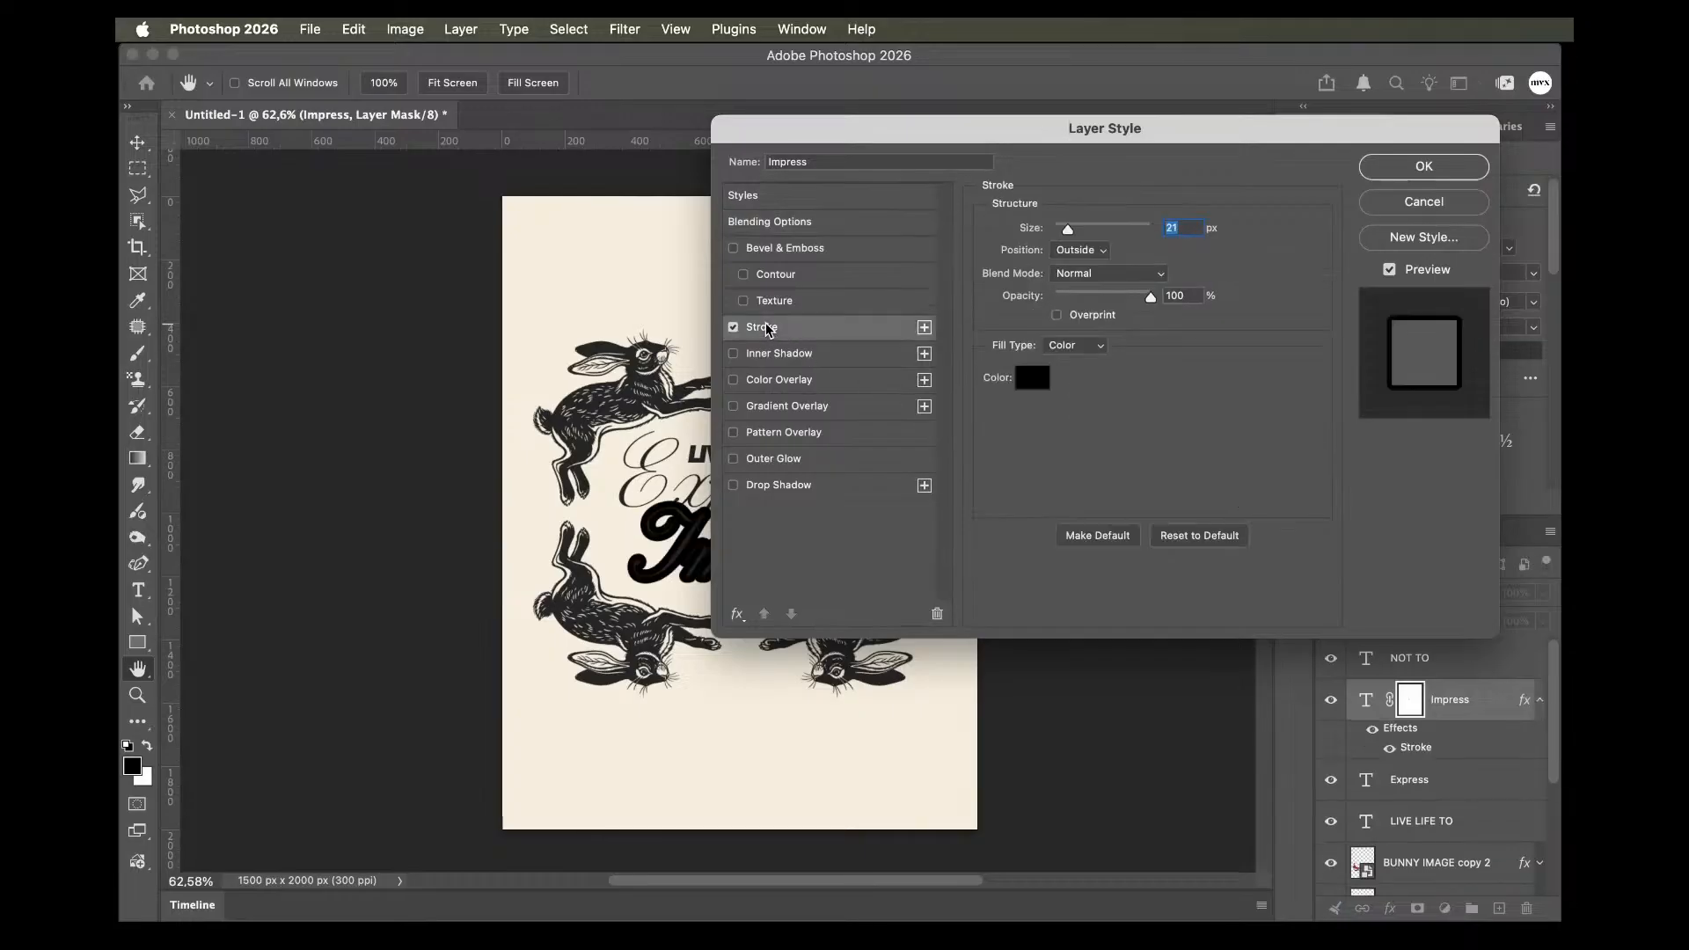
# Set the "Impress" stroke to a size of 8 px with the position set to Center.
pyautogui.press('Down')
pyautogui.press('Down')
pyautogui.press('Down')
pyautogui.press('Down')
pyautogui.press('Down')
pyautogui.press('Down')
pyautogui.press('Down')
pyautogui.press('Down')
pyautogui.press('Down')
pyautogui.press('Down')
pyautogui.press('Down')
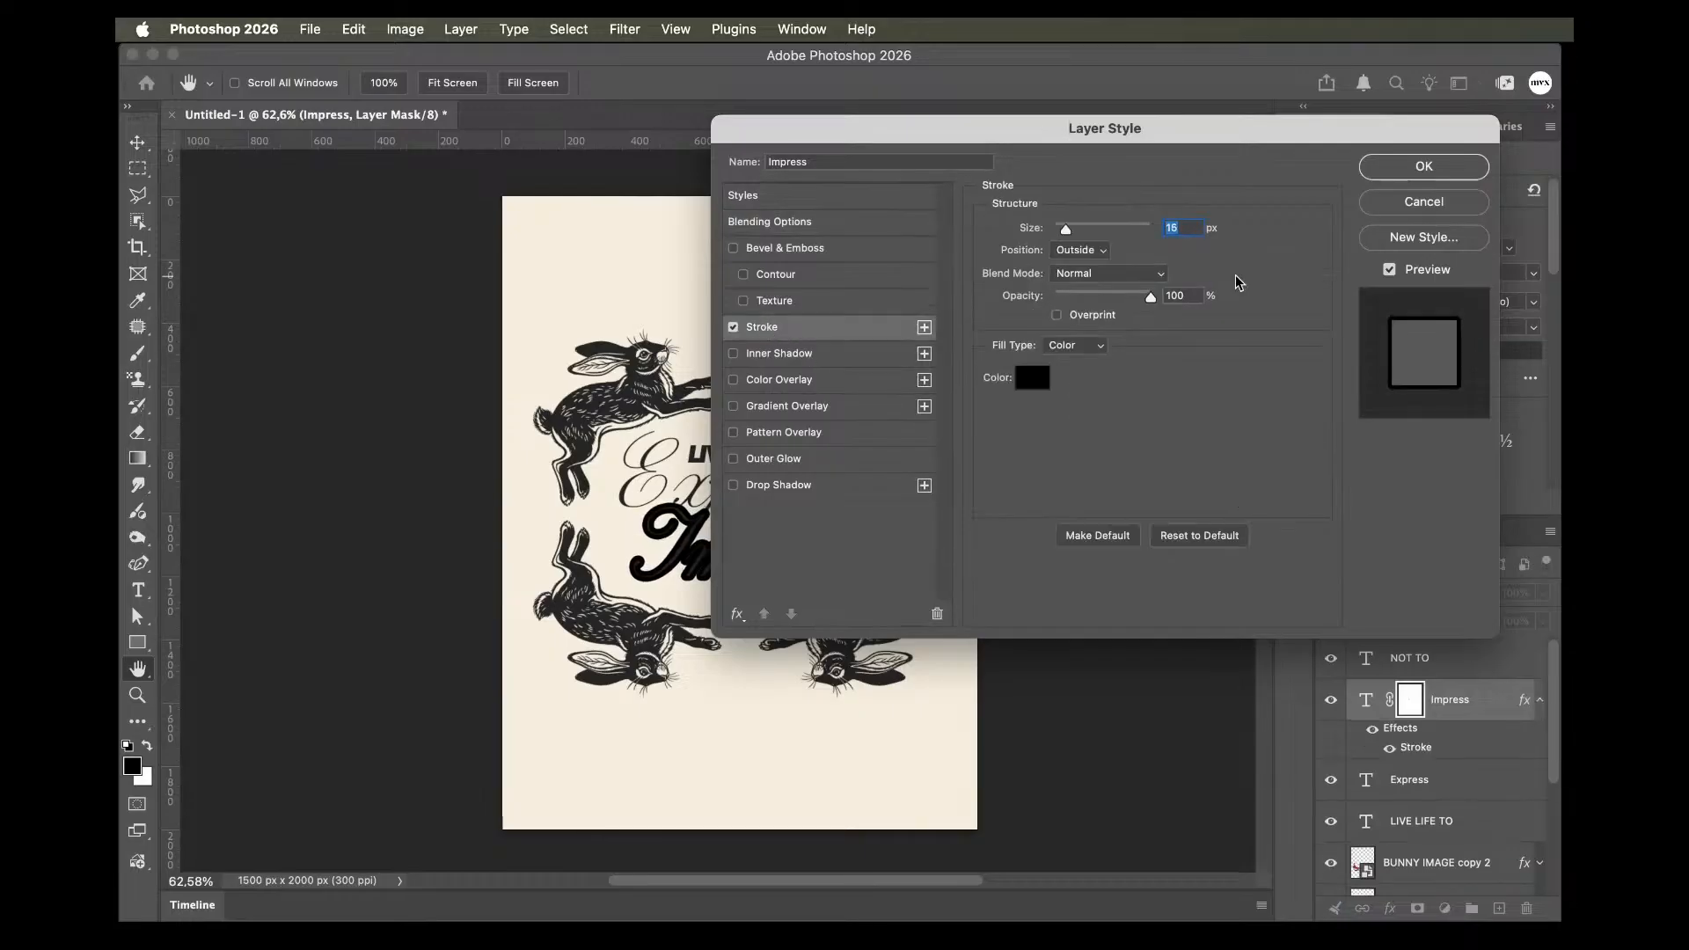
pyautogui.press('Down')
pyautogui.press('Down')
pyautogui.press('Down')
pyautogui.press('Down')
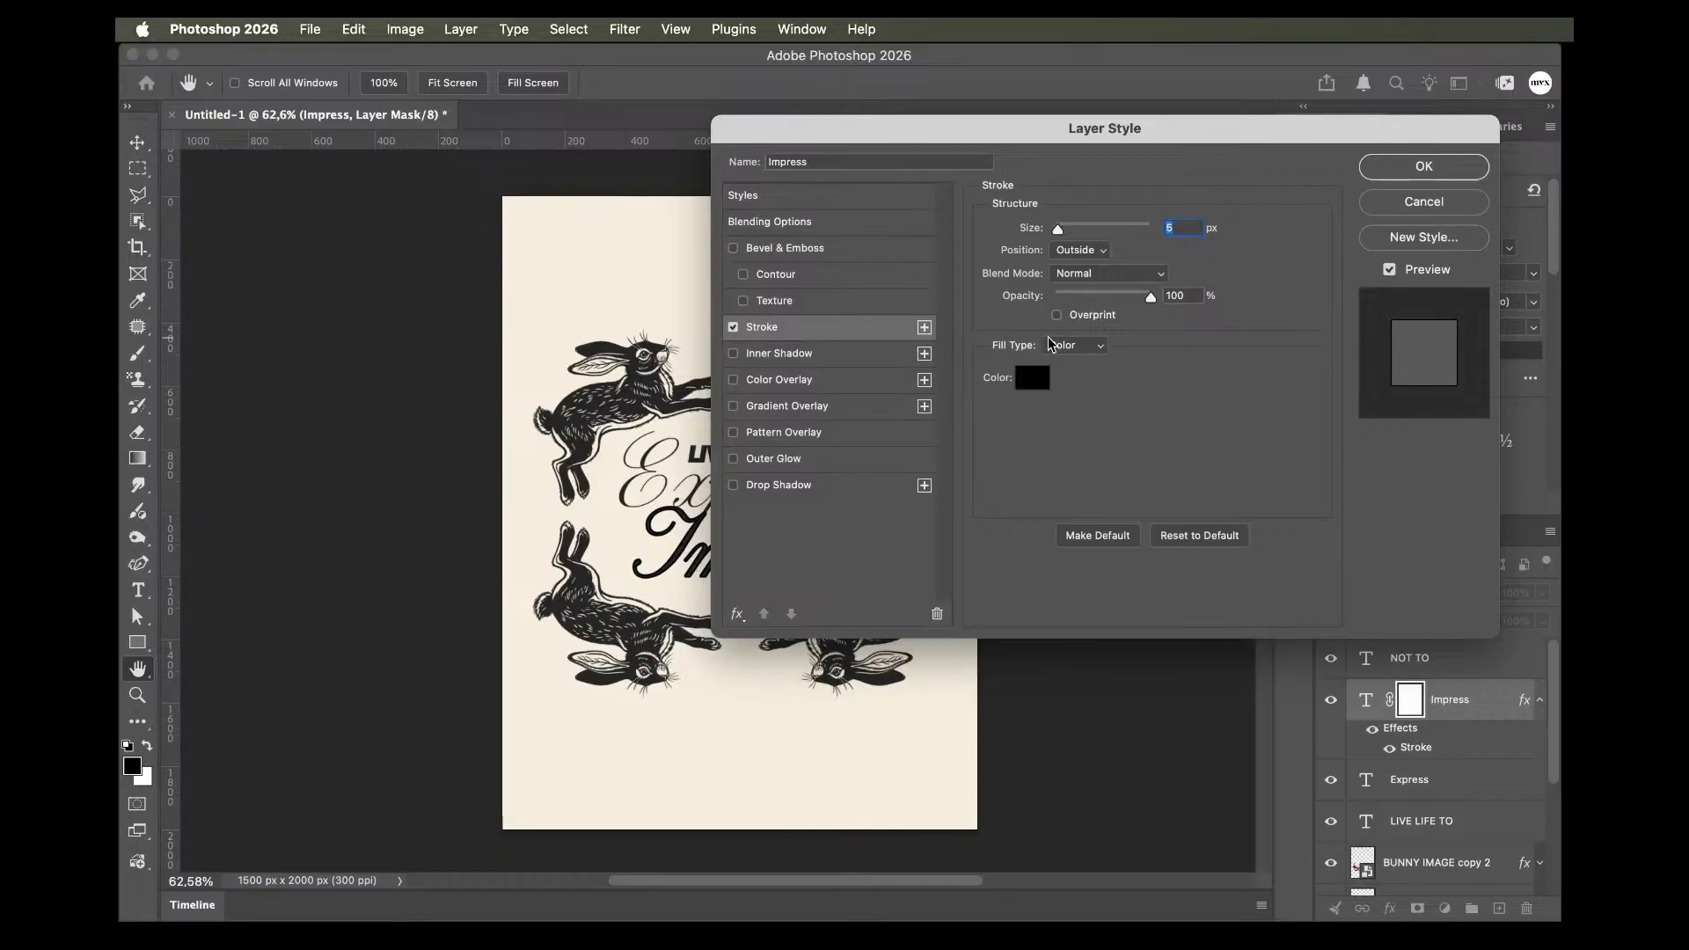
pyautogui.click(1088, 253)
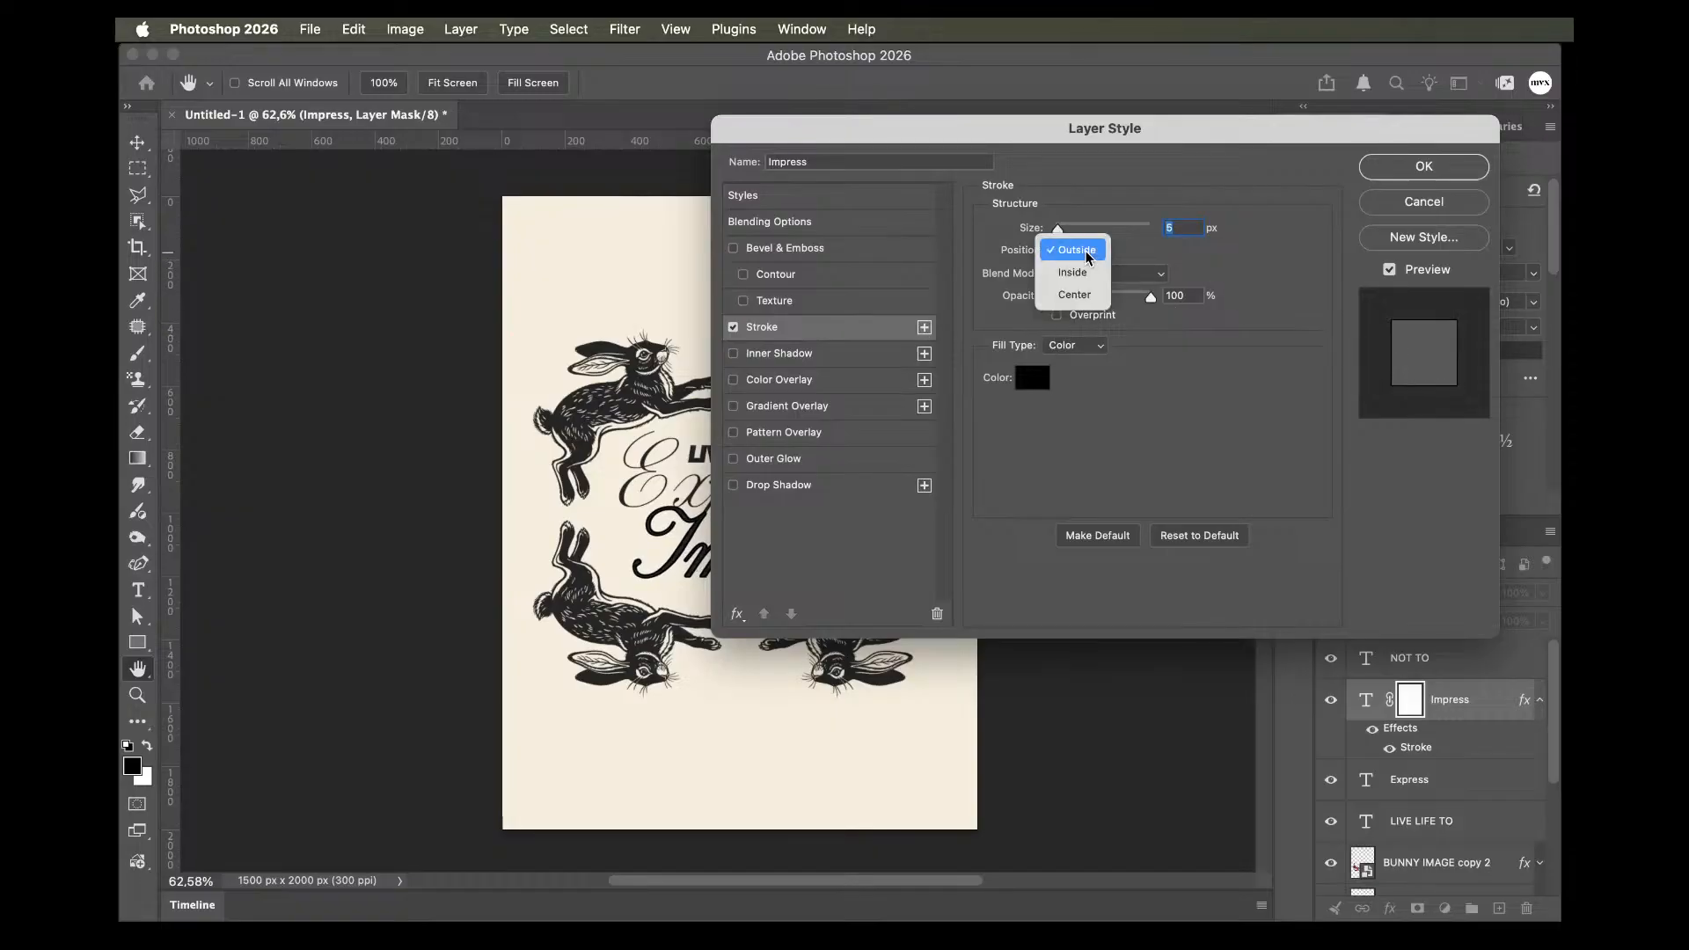
pyautogui.click(1073, 281)
pyautogui.press('Up')
pyautogui.press('Up')
pyautogui.press('Up')
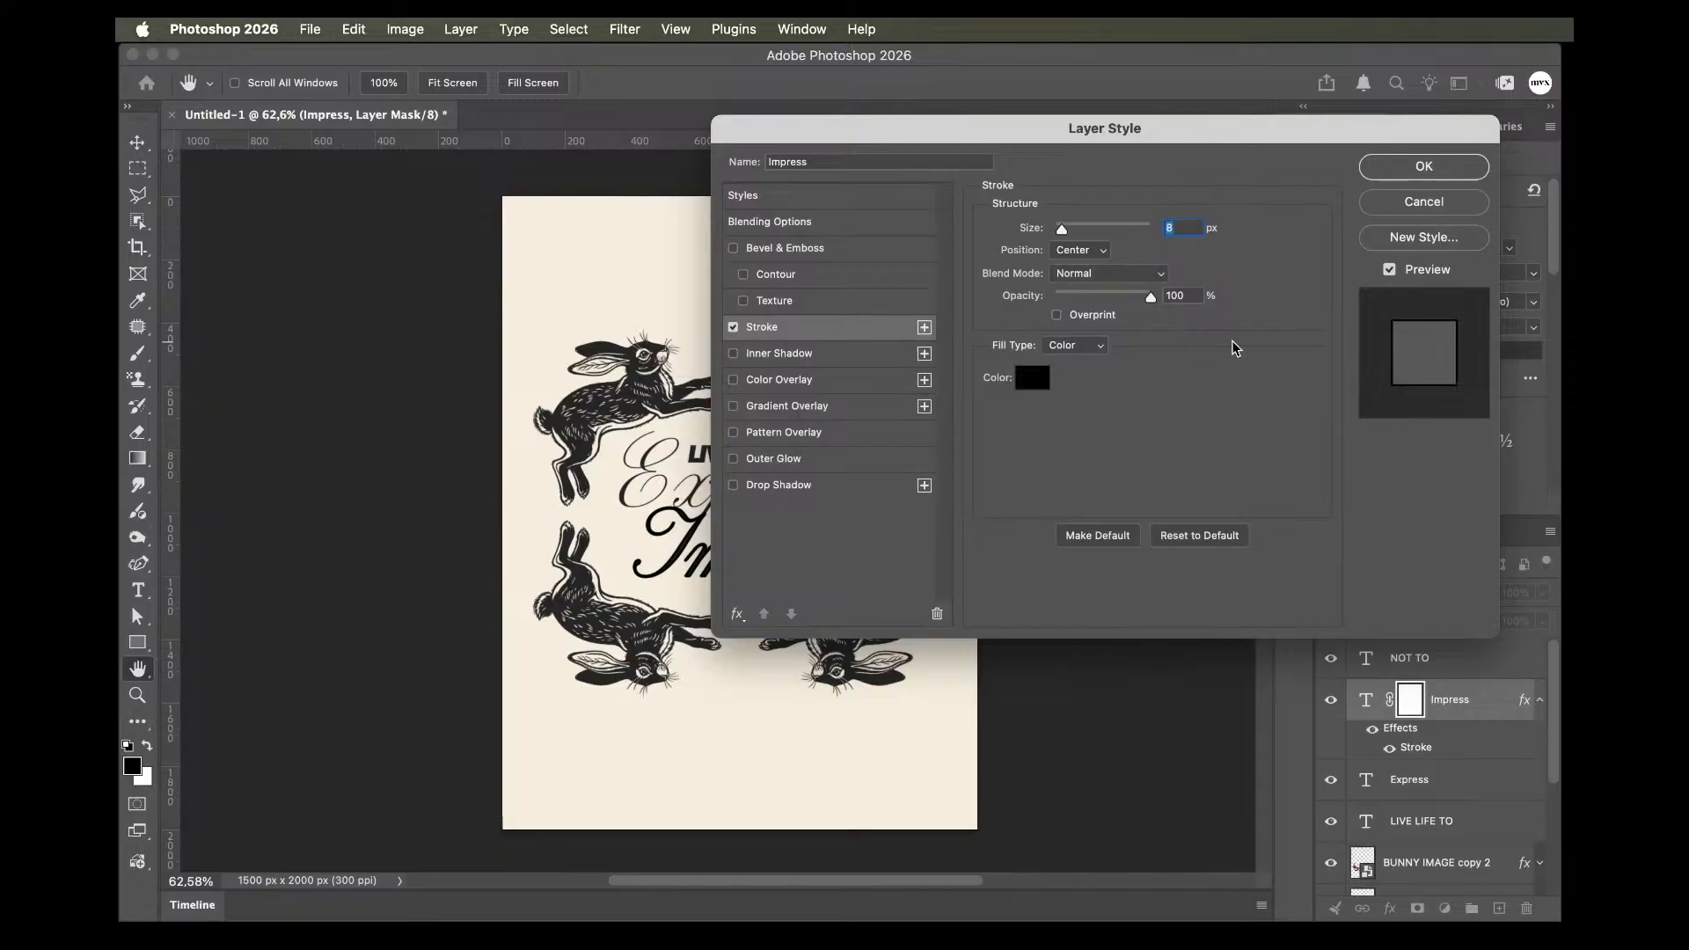
pyautogui.press('Return')
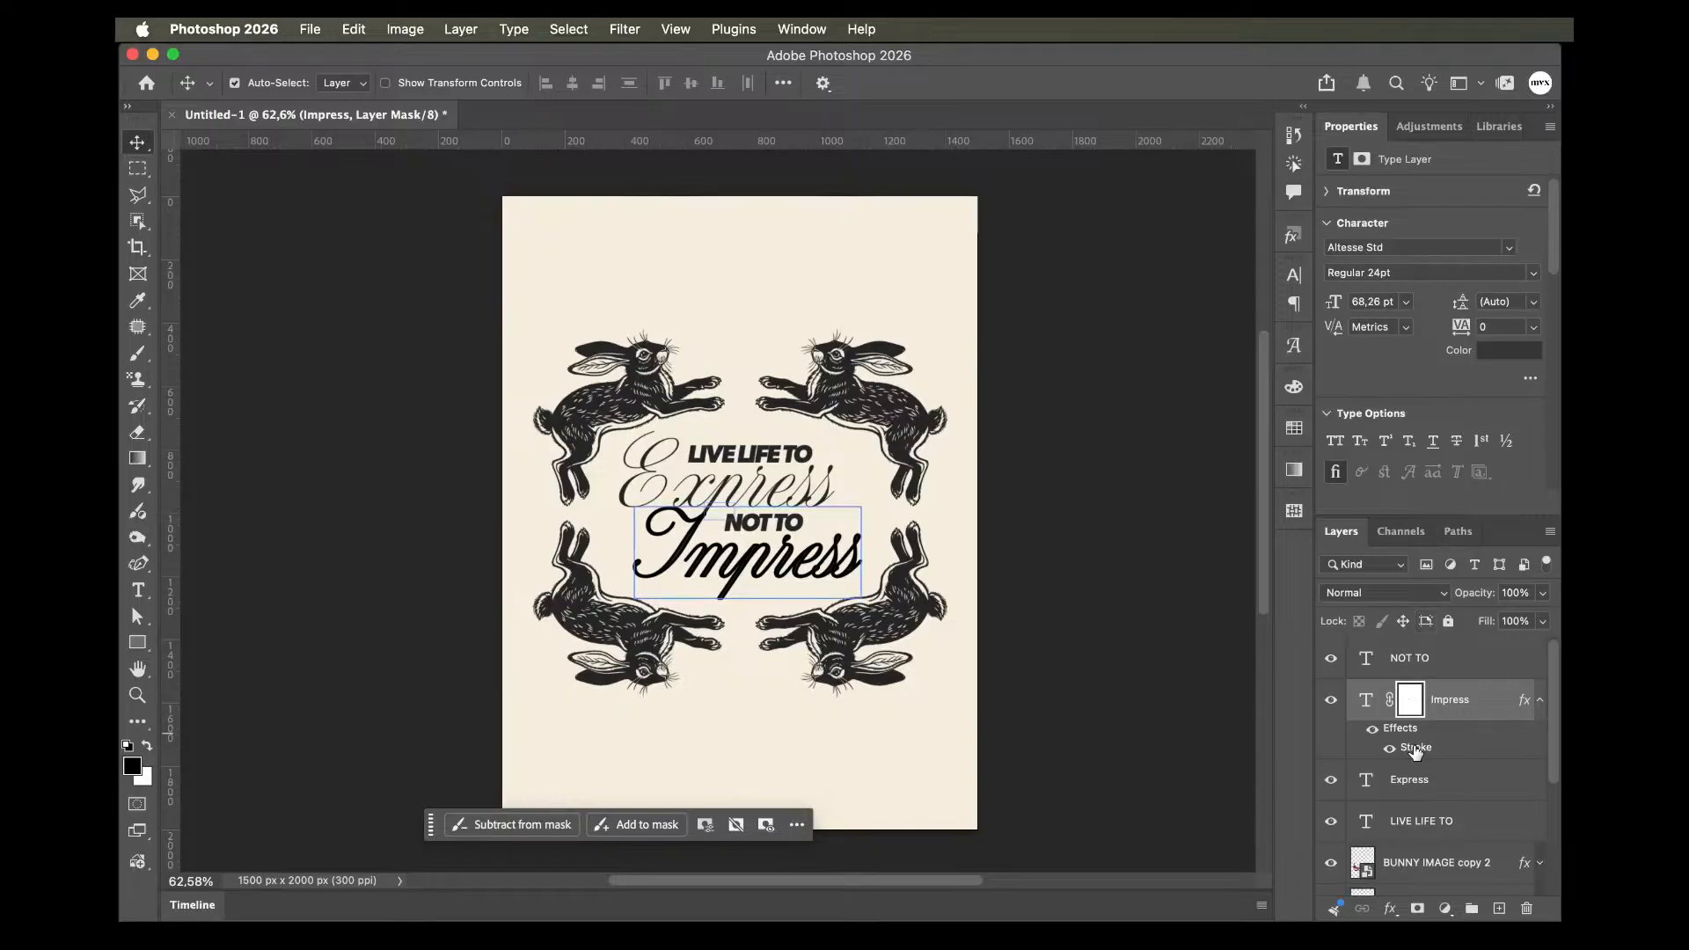
# Recolour the "Impress" stroke with the dark tone sampled from the lower-left bunny.
pyautogui.doubleClick(1415, 746)
pyautogui.click(1031, 380)
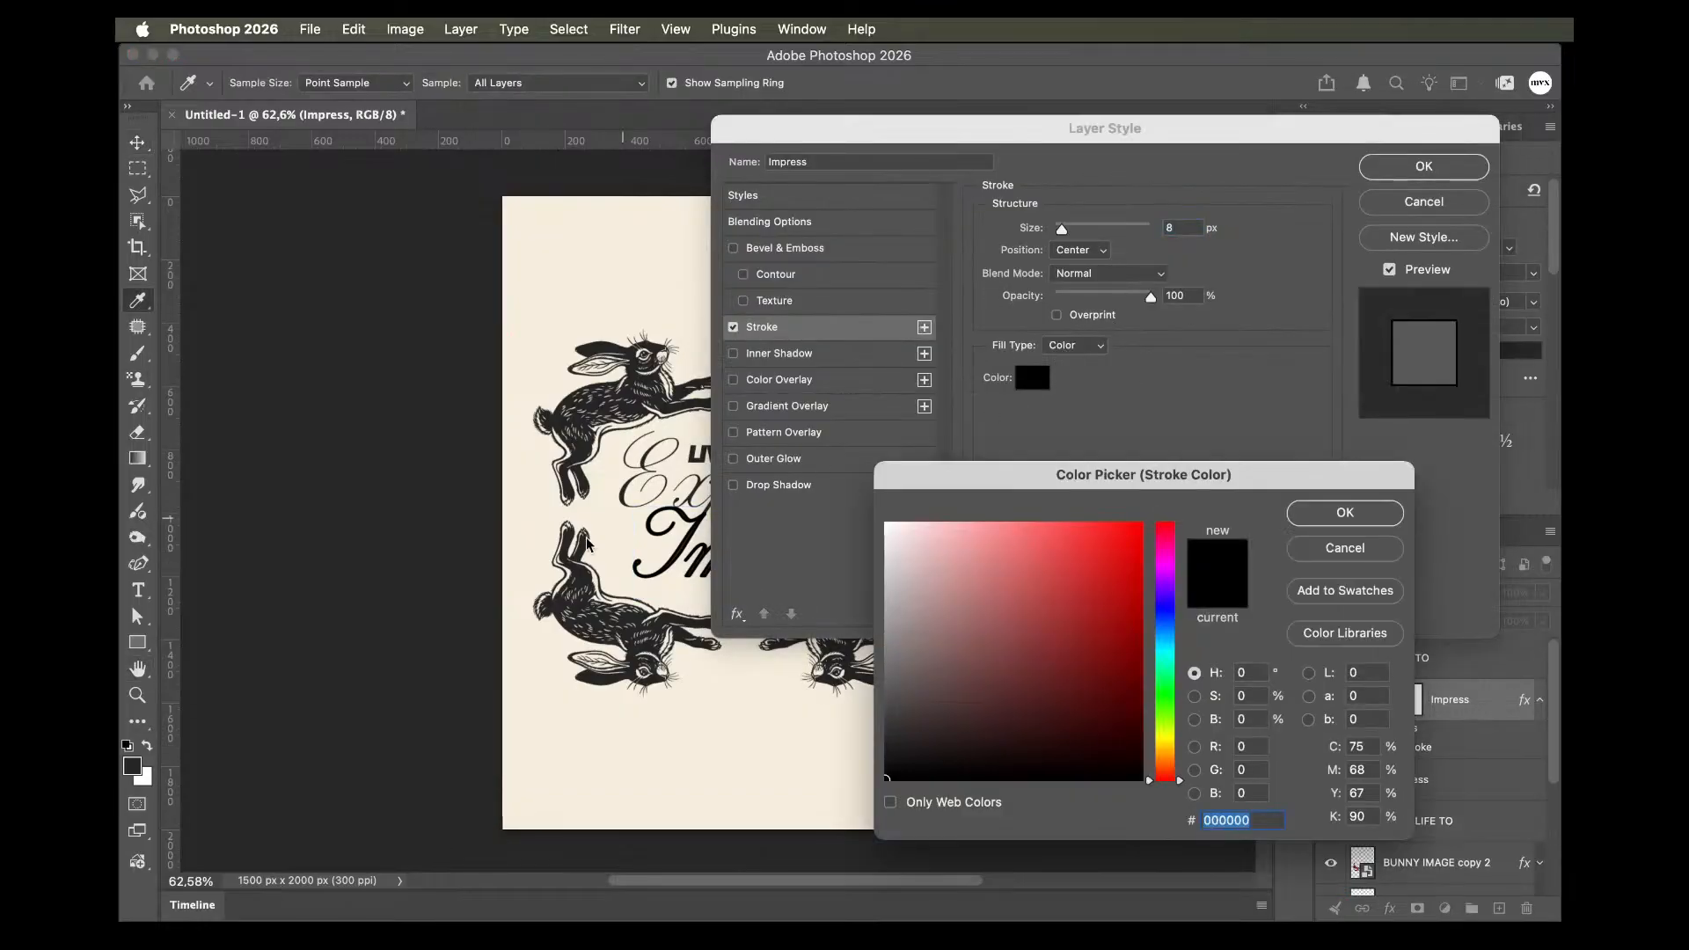
pyautogui.click(582, 558)
pyautogui.press('Return')
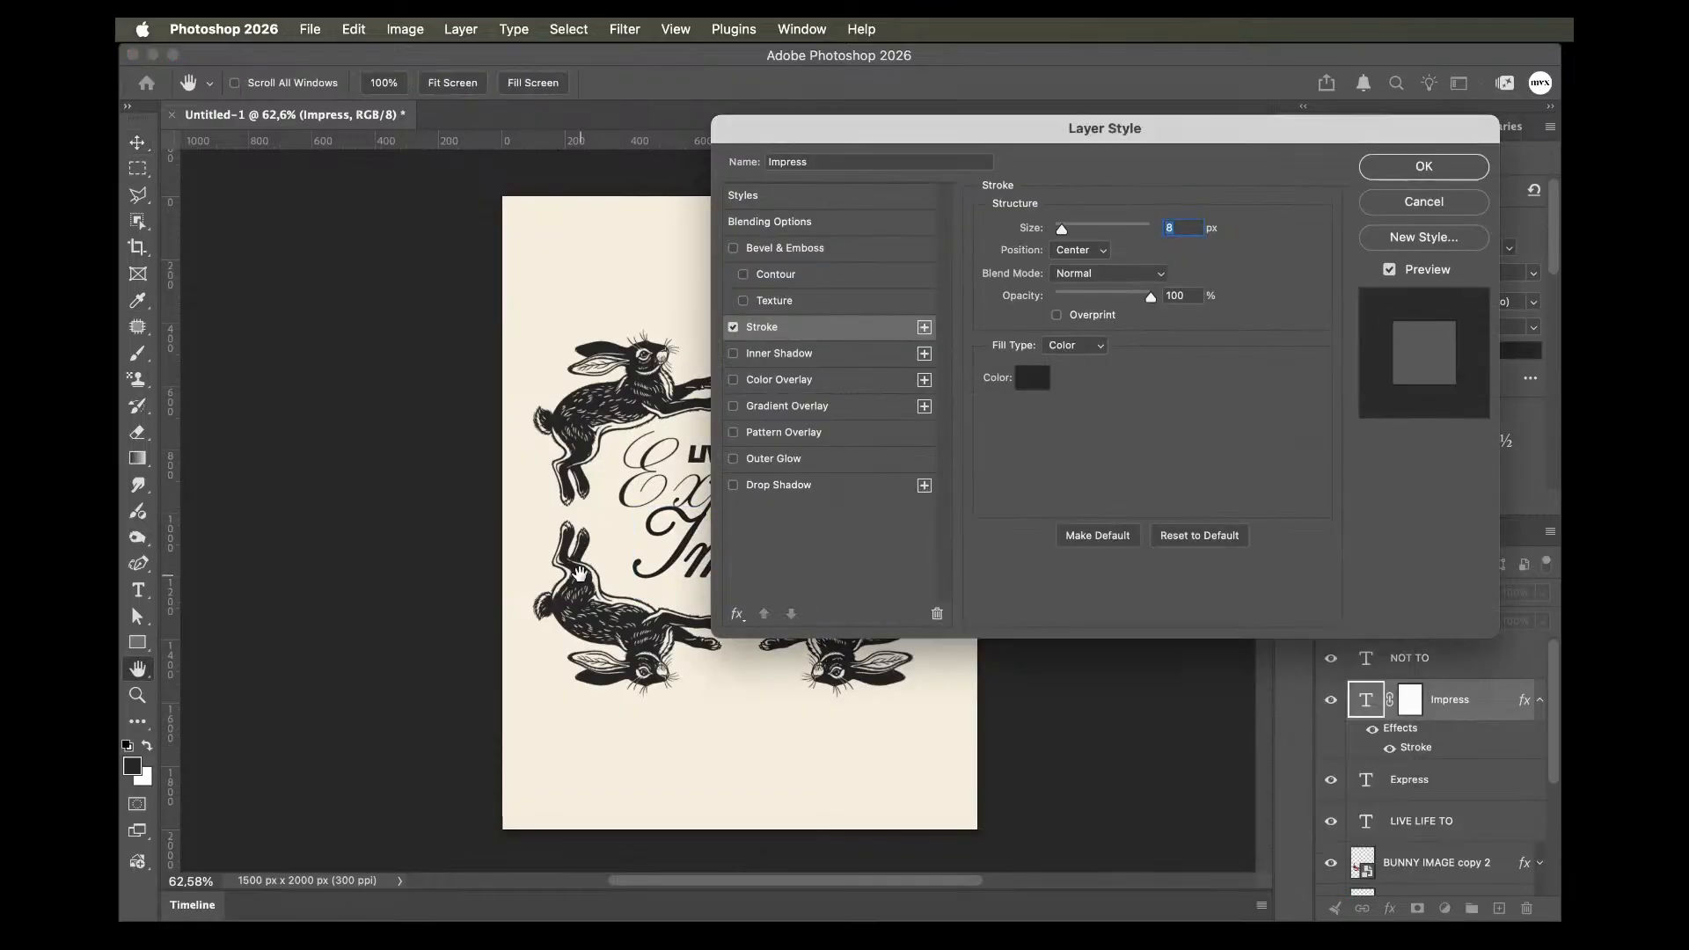
pyautogui.press('Return')
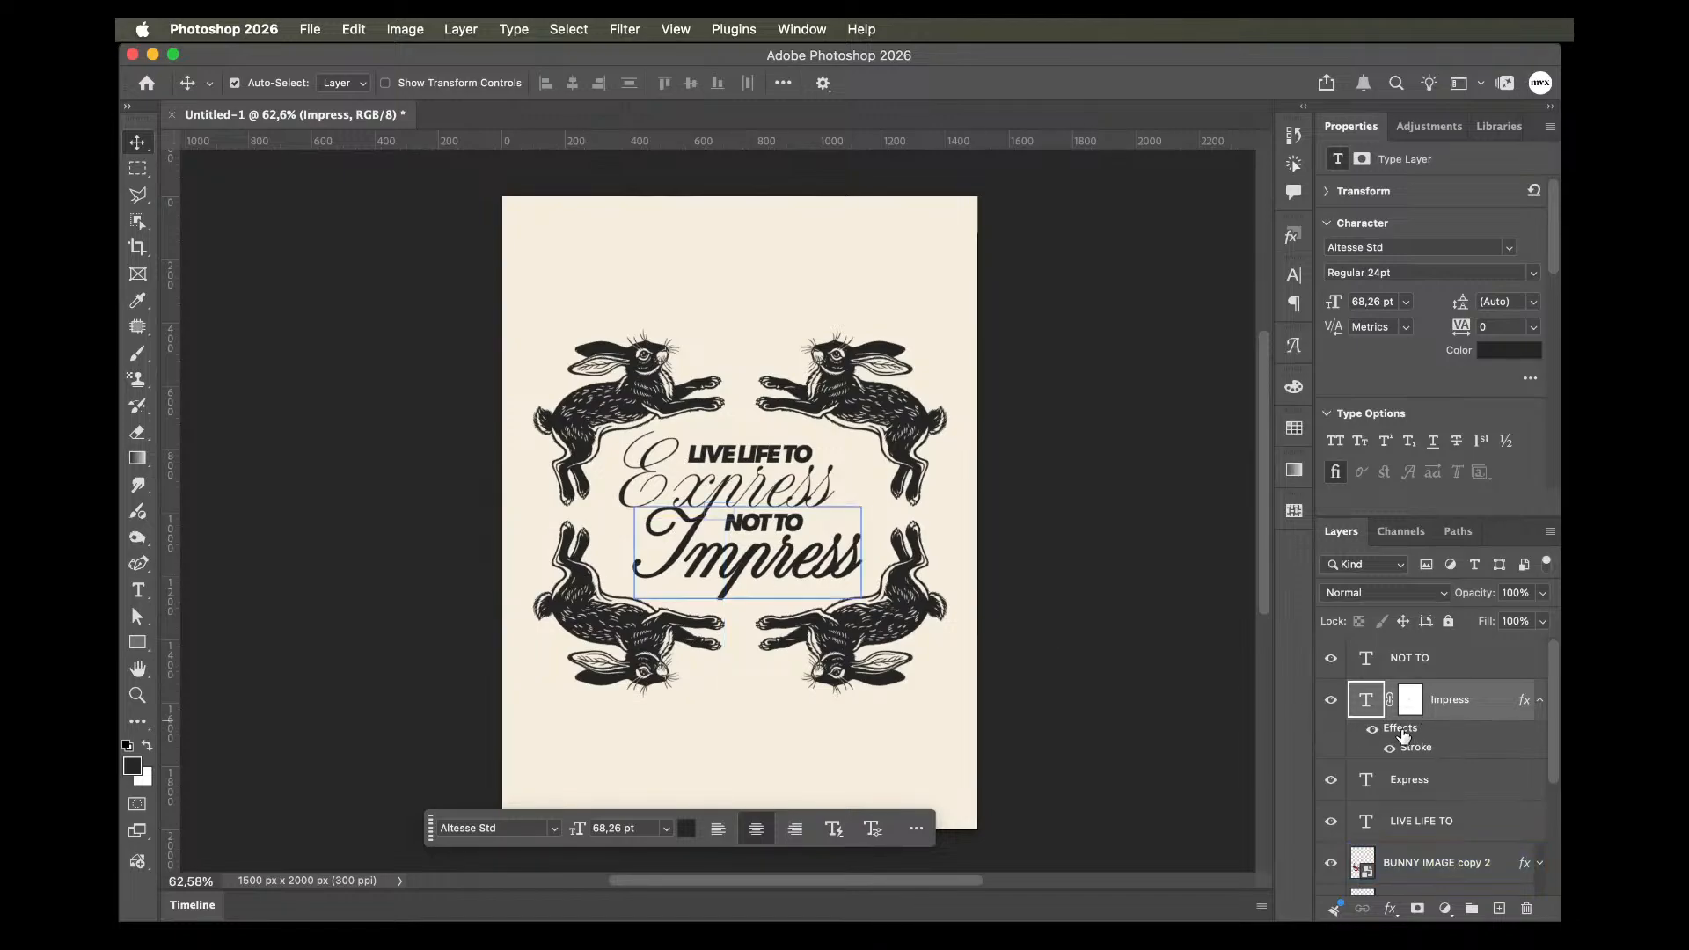
# Copy the stroke effect from "Impress" to the "Express" layer and collapse the effect lists of both layers.
pyautogui.moveTo(1404, 736); pyautogui.dragTo(1409, 790)
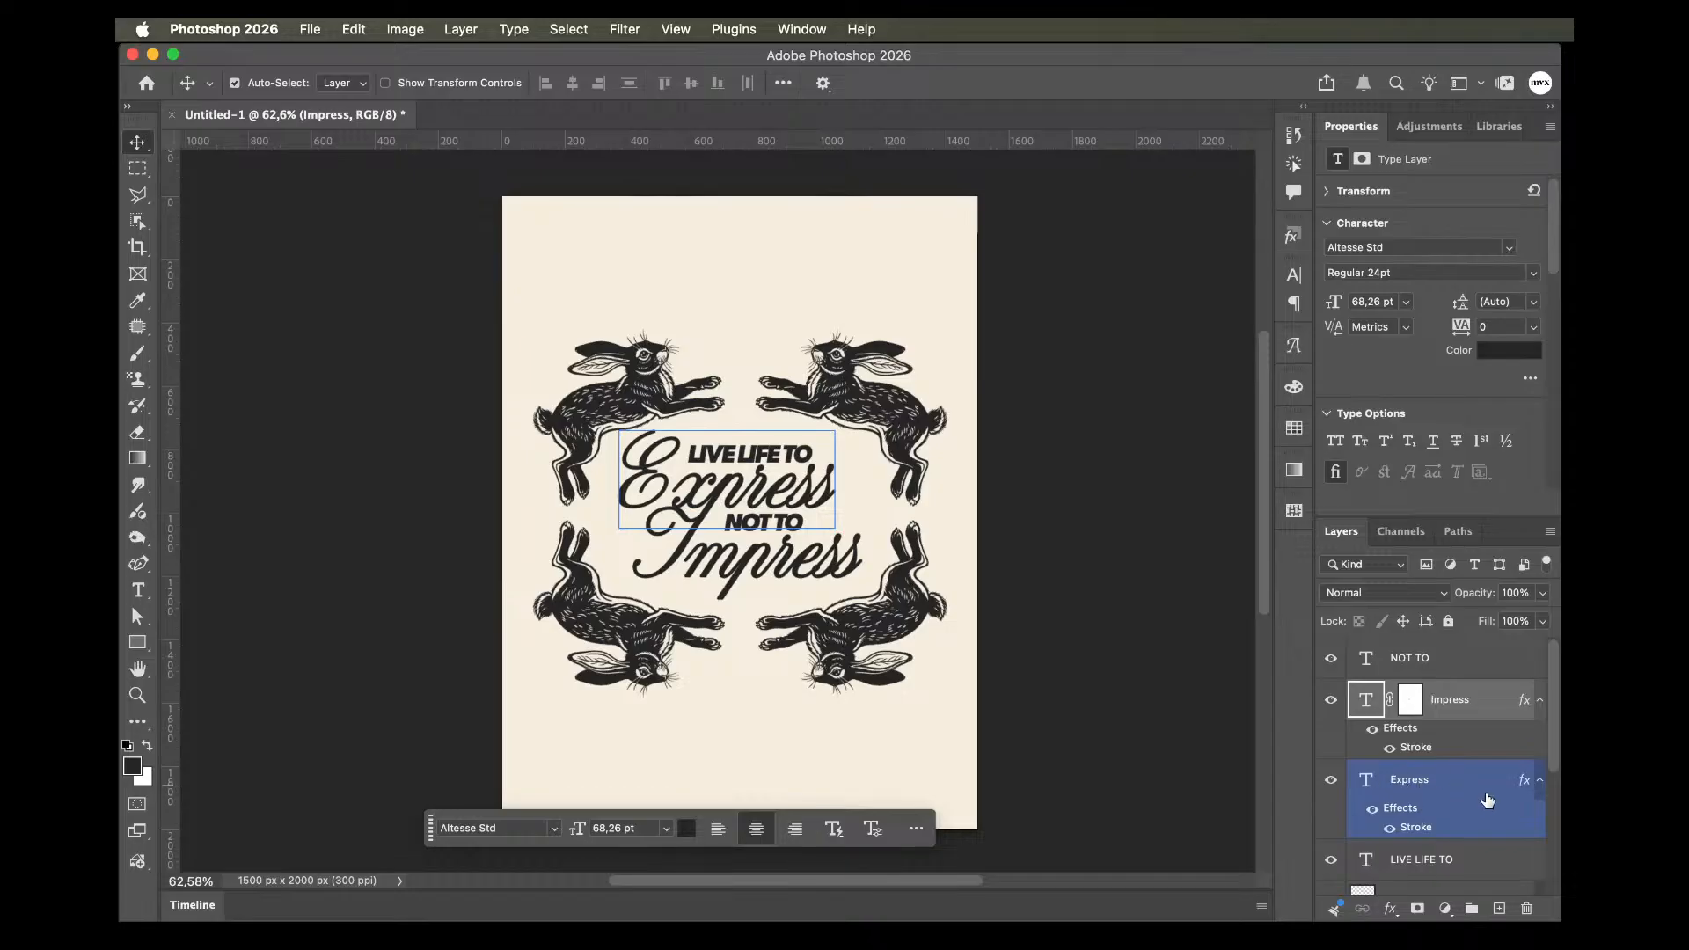
pyautogui.click(1456, 701)
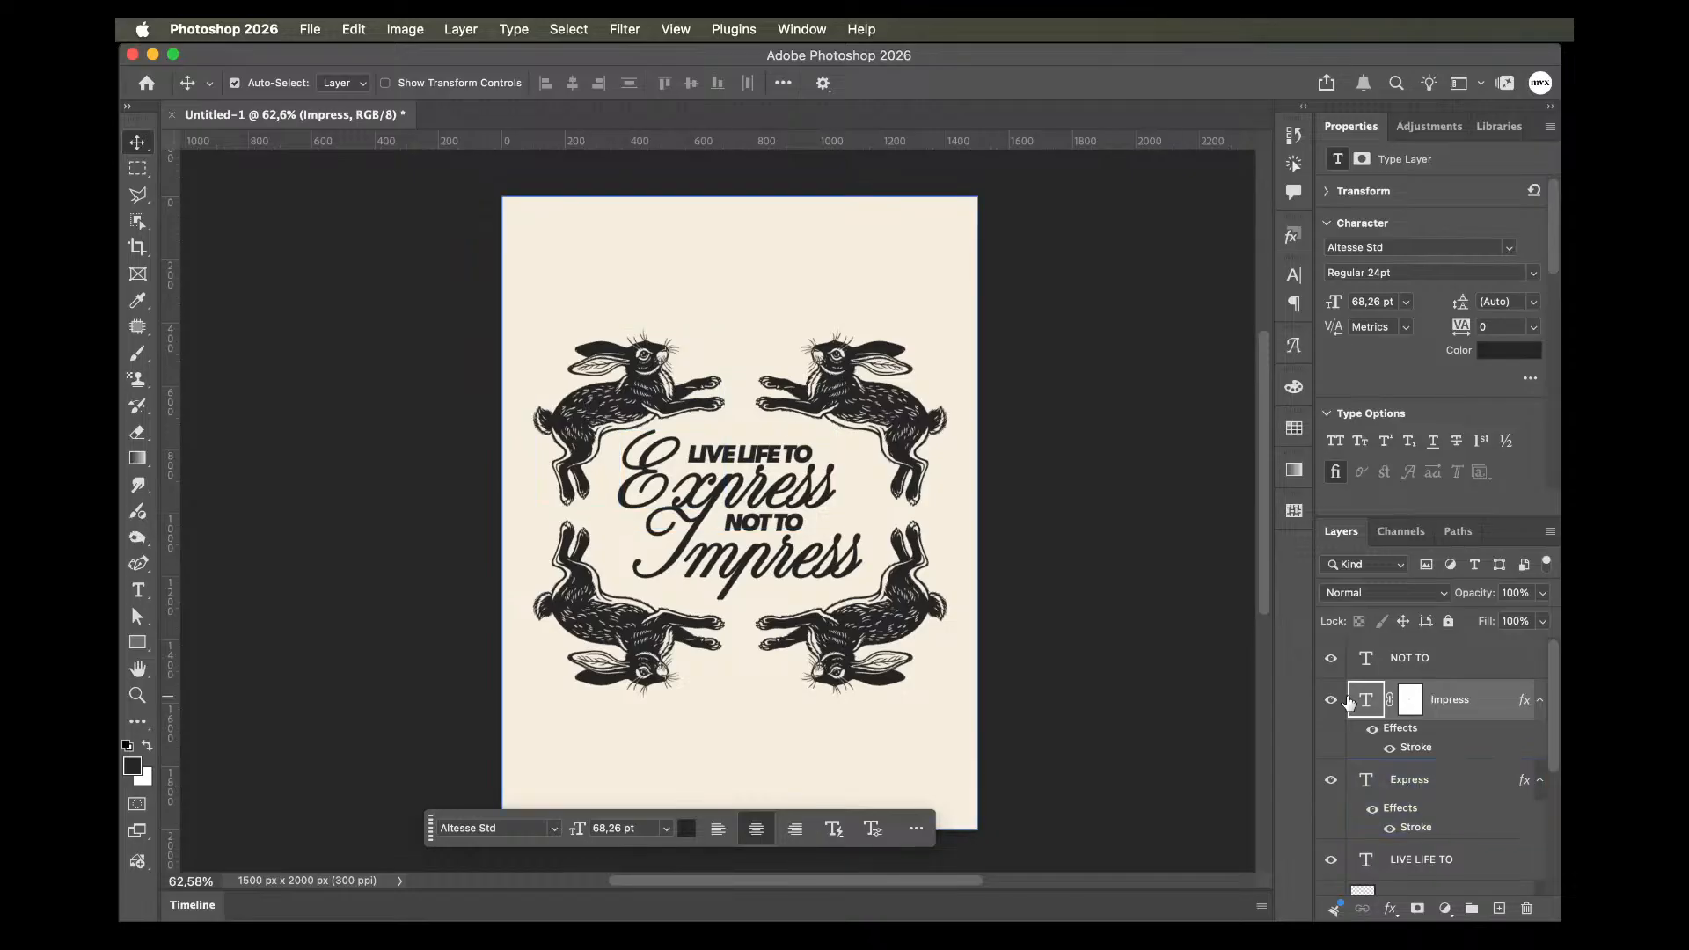
pyautogui.click(1540, 699)
pyautogui.click(1535, 741)
pyautogui.click(1540, 741)
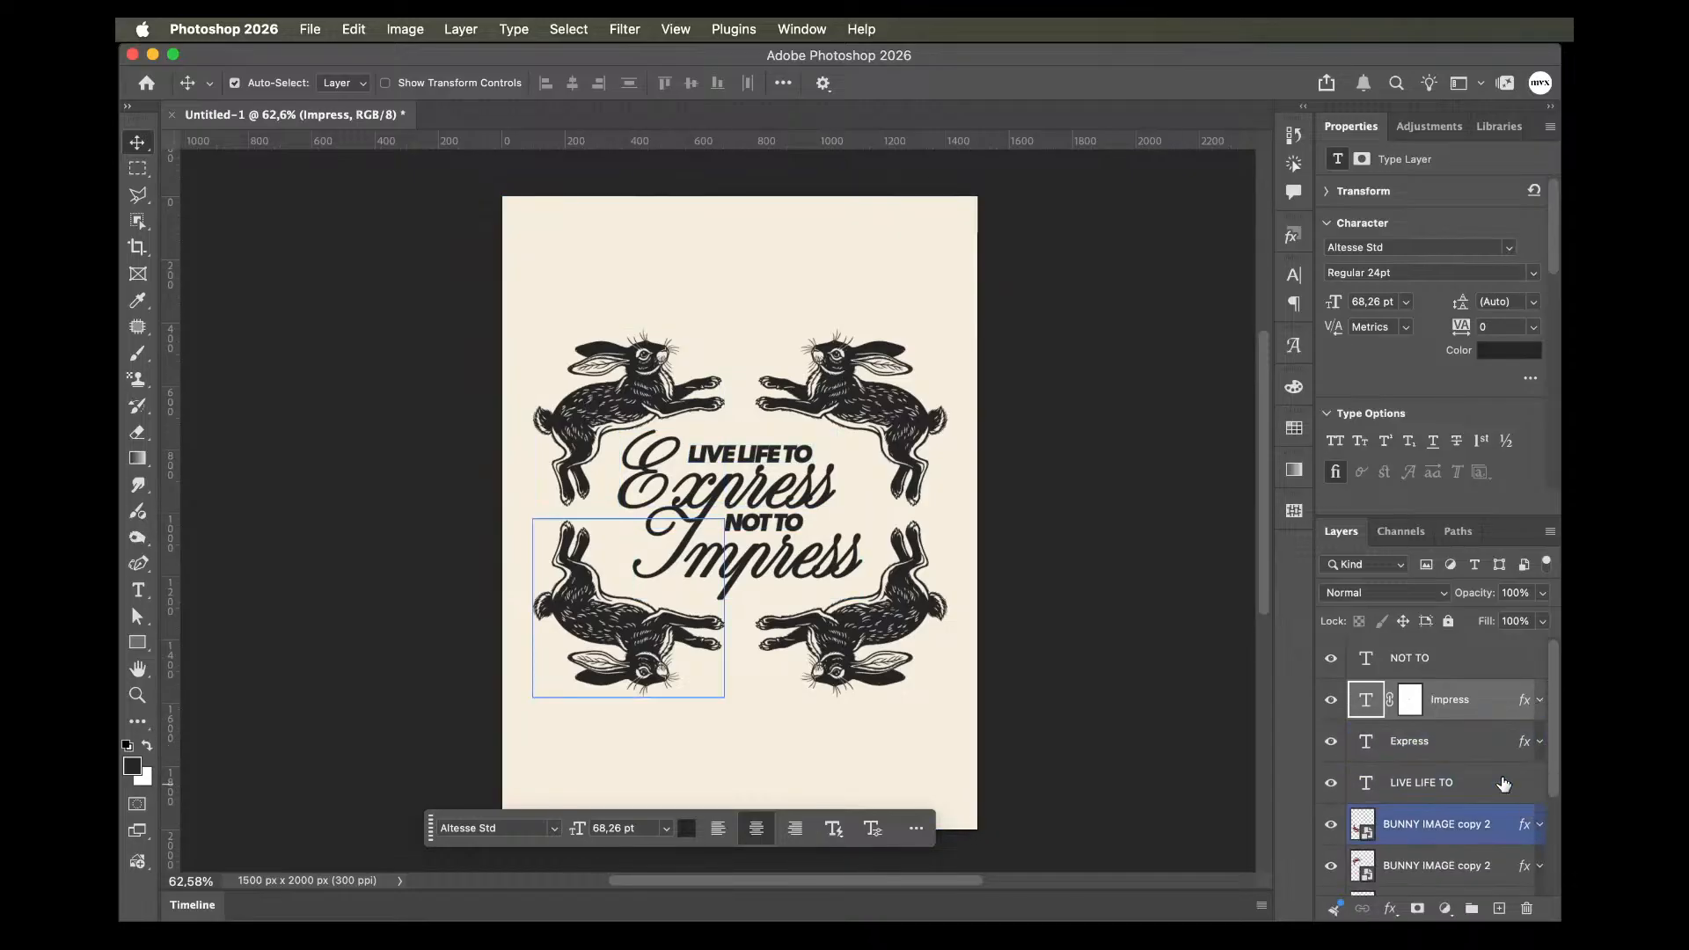
# Convert all text layers and the four bunny layers into one smart object.
pyautogui.click(1450, 667)
pyautogui.scroll(-4, 1451, 744)
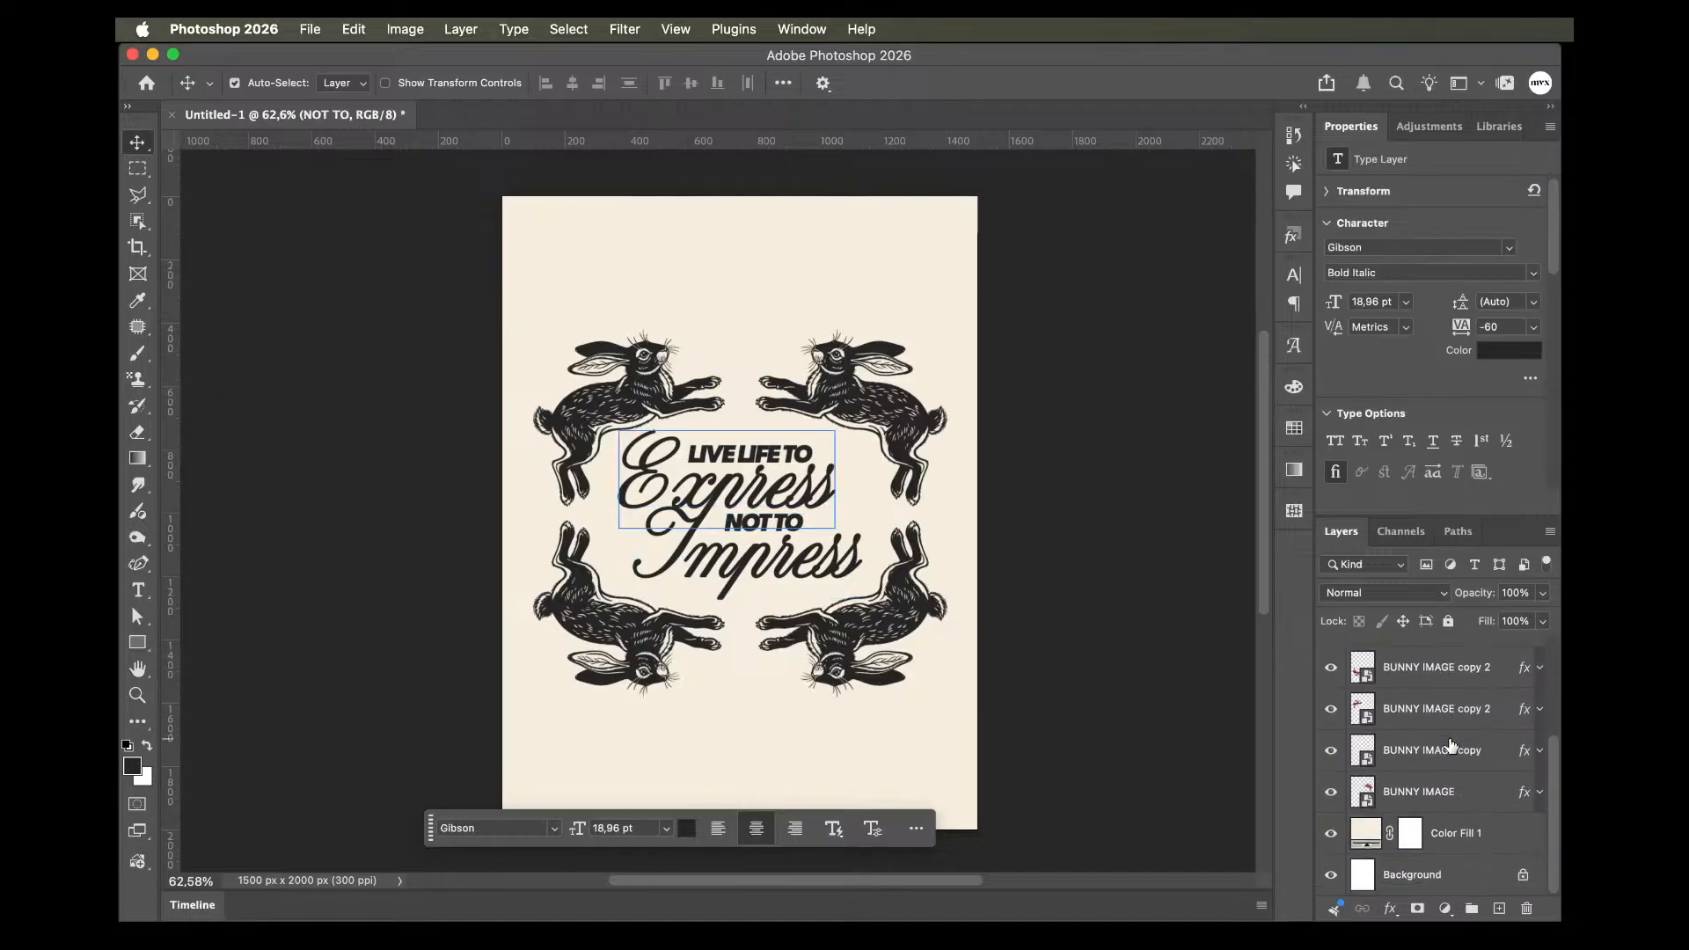
pyautogui.keyDown('shift'); pyautogui.click(1473, 803); pyautogui.keyUp('shift')
pyautogui.rightClick(1434, 700)
pyautogui.click(1367, 738)
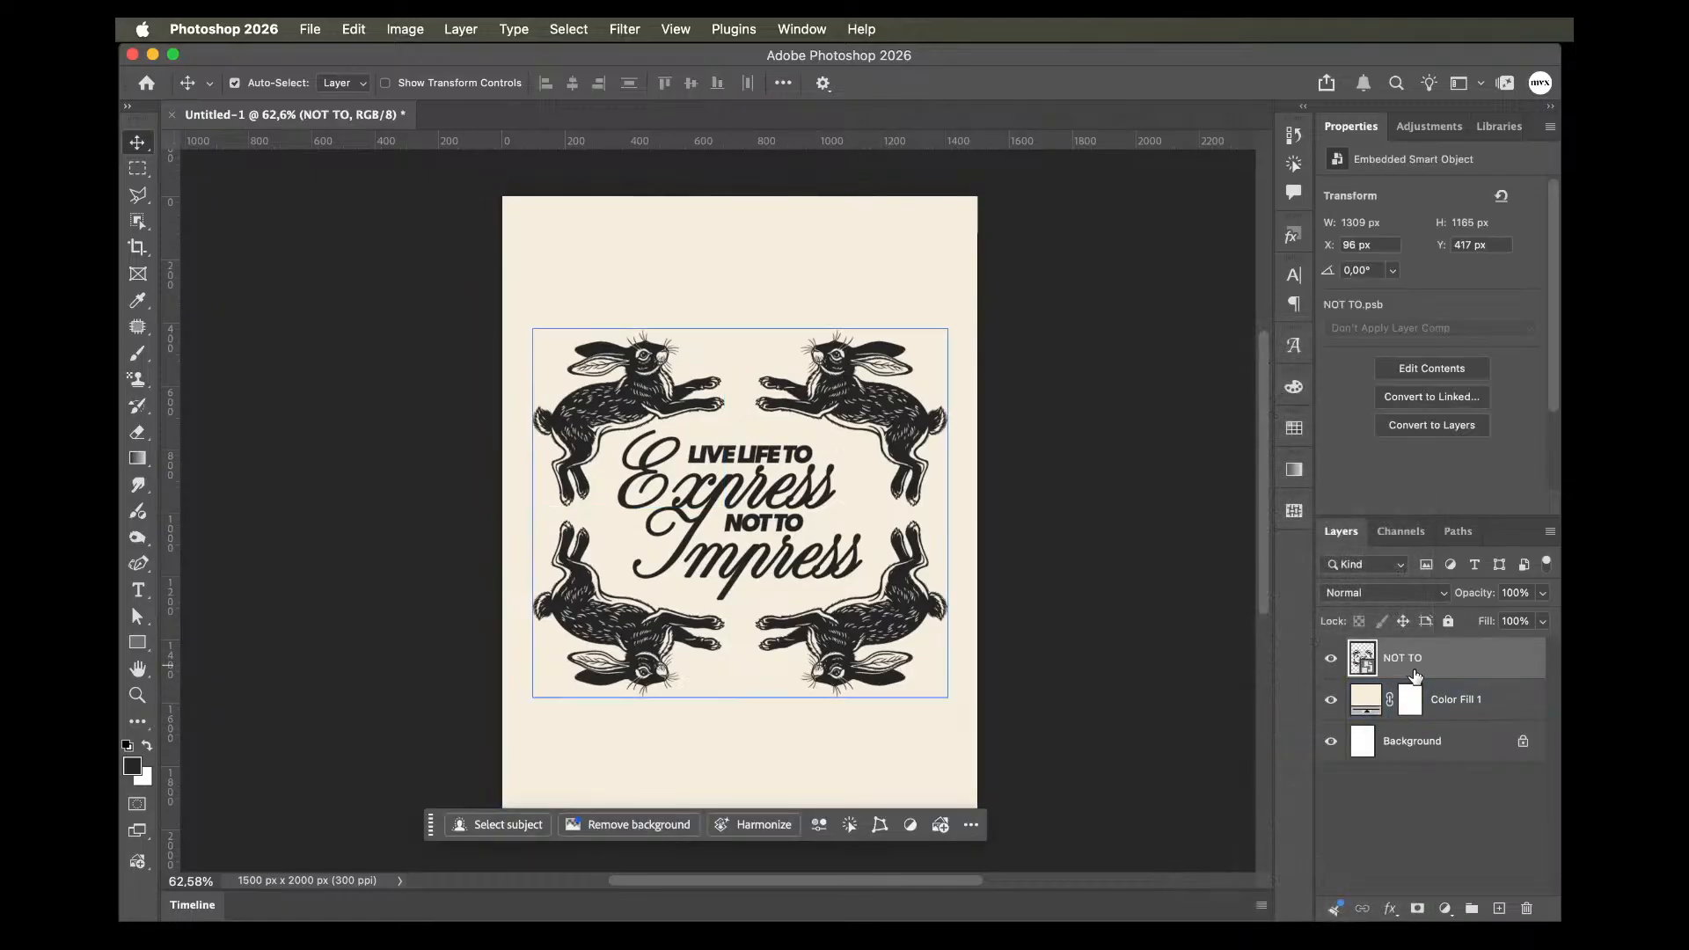
# Unlock the white Background layer and delete it.
pyautogui.click(1522, 742)
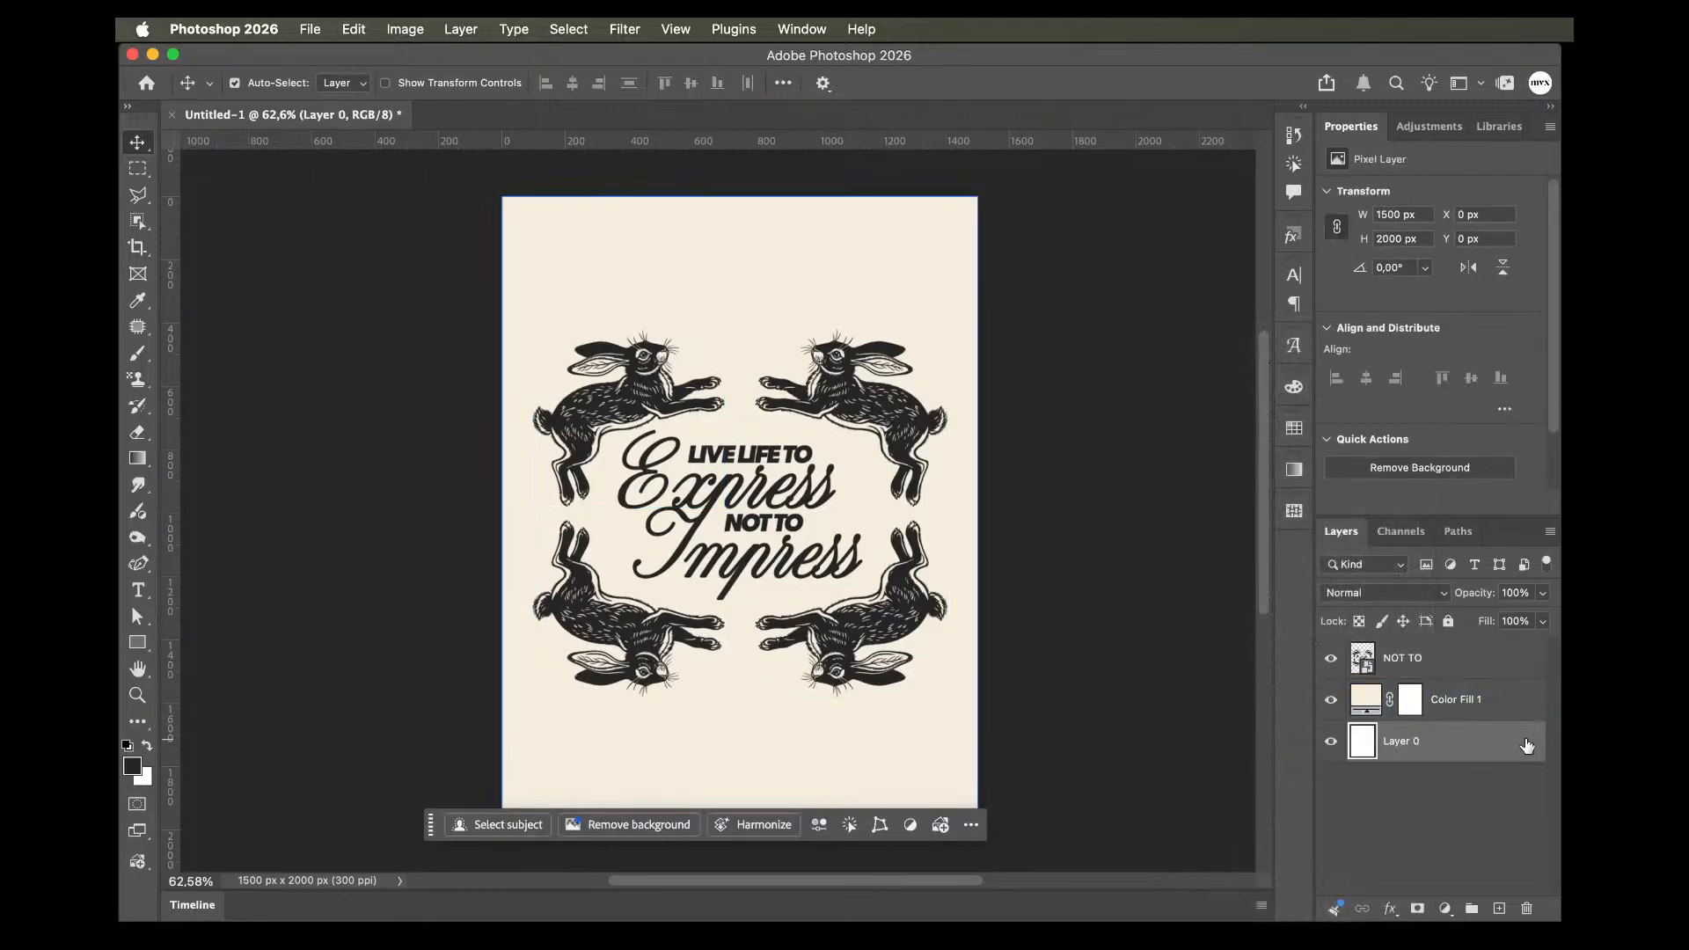
pyautogui.press('Delete')
# Apply a Mezzotint filter of type Medium Lines to the NOT TO smart object.
pyautogui.click(1434, 660)
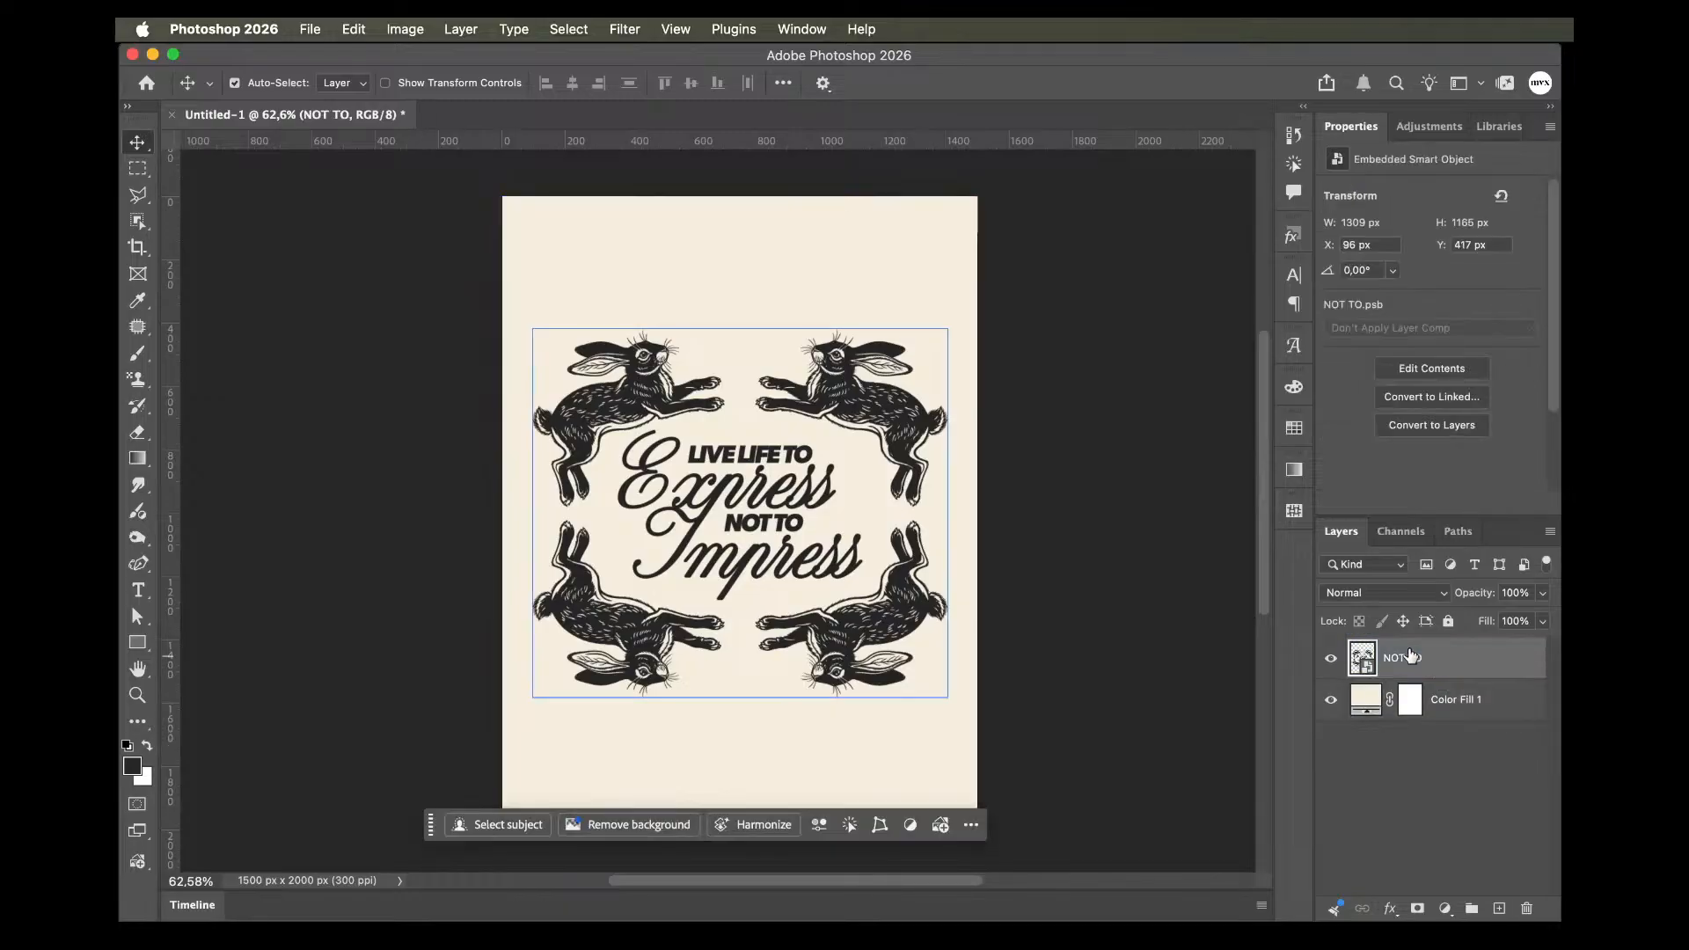
pyautogui.click(624, 29)
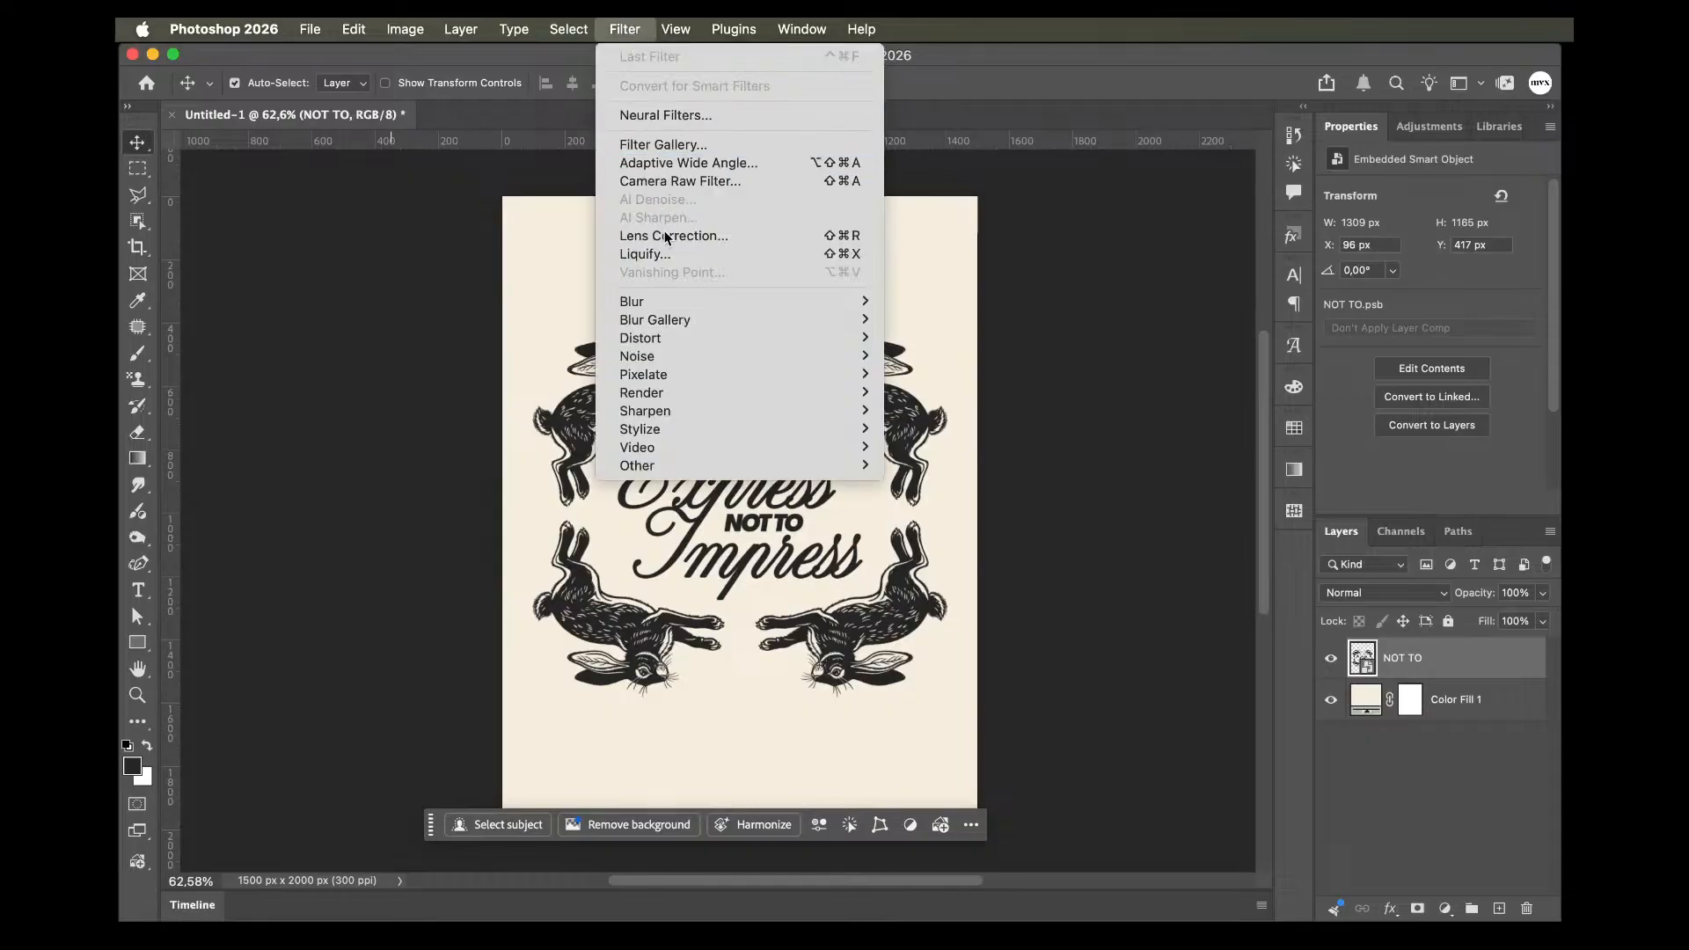
pyautogui.moveTo(693, 375)
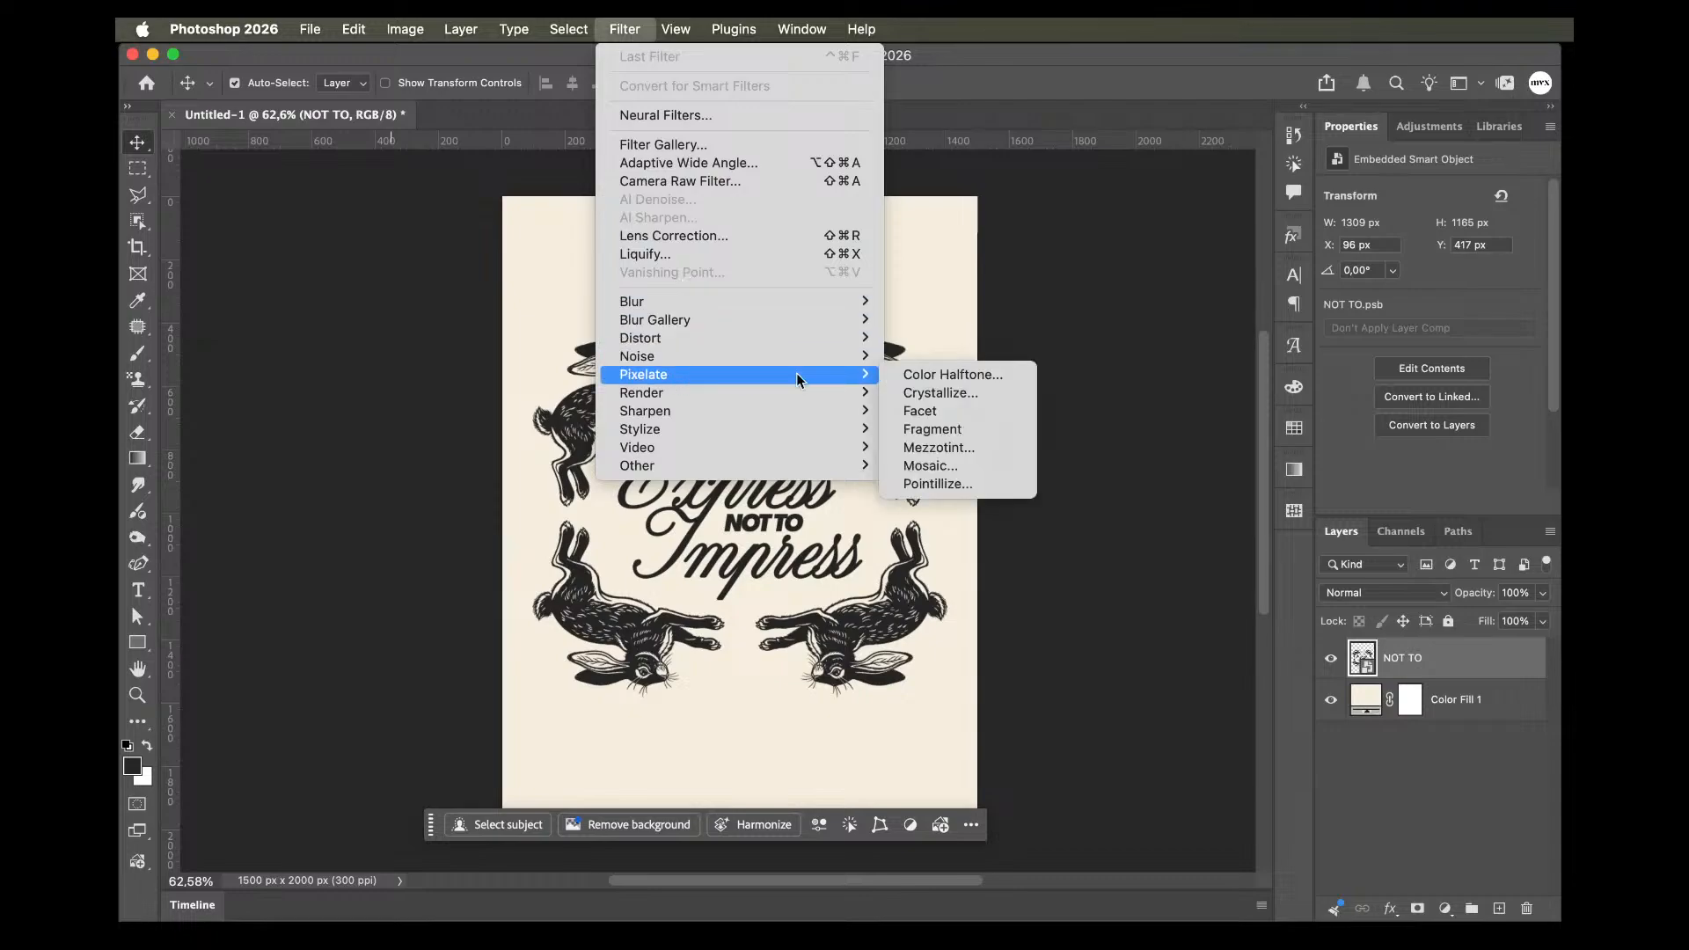
pyautogui.click(938, 447)
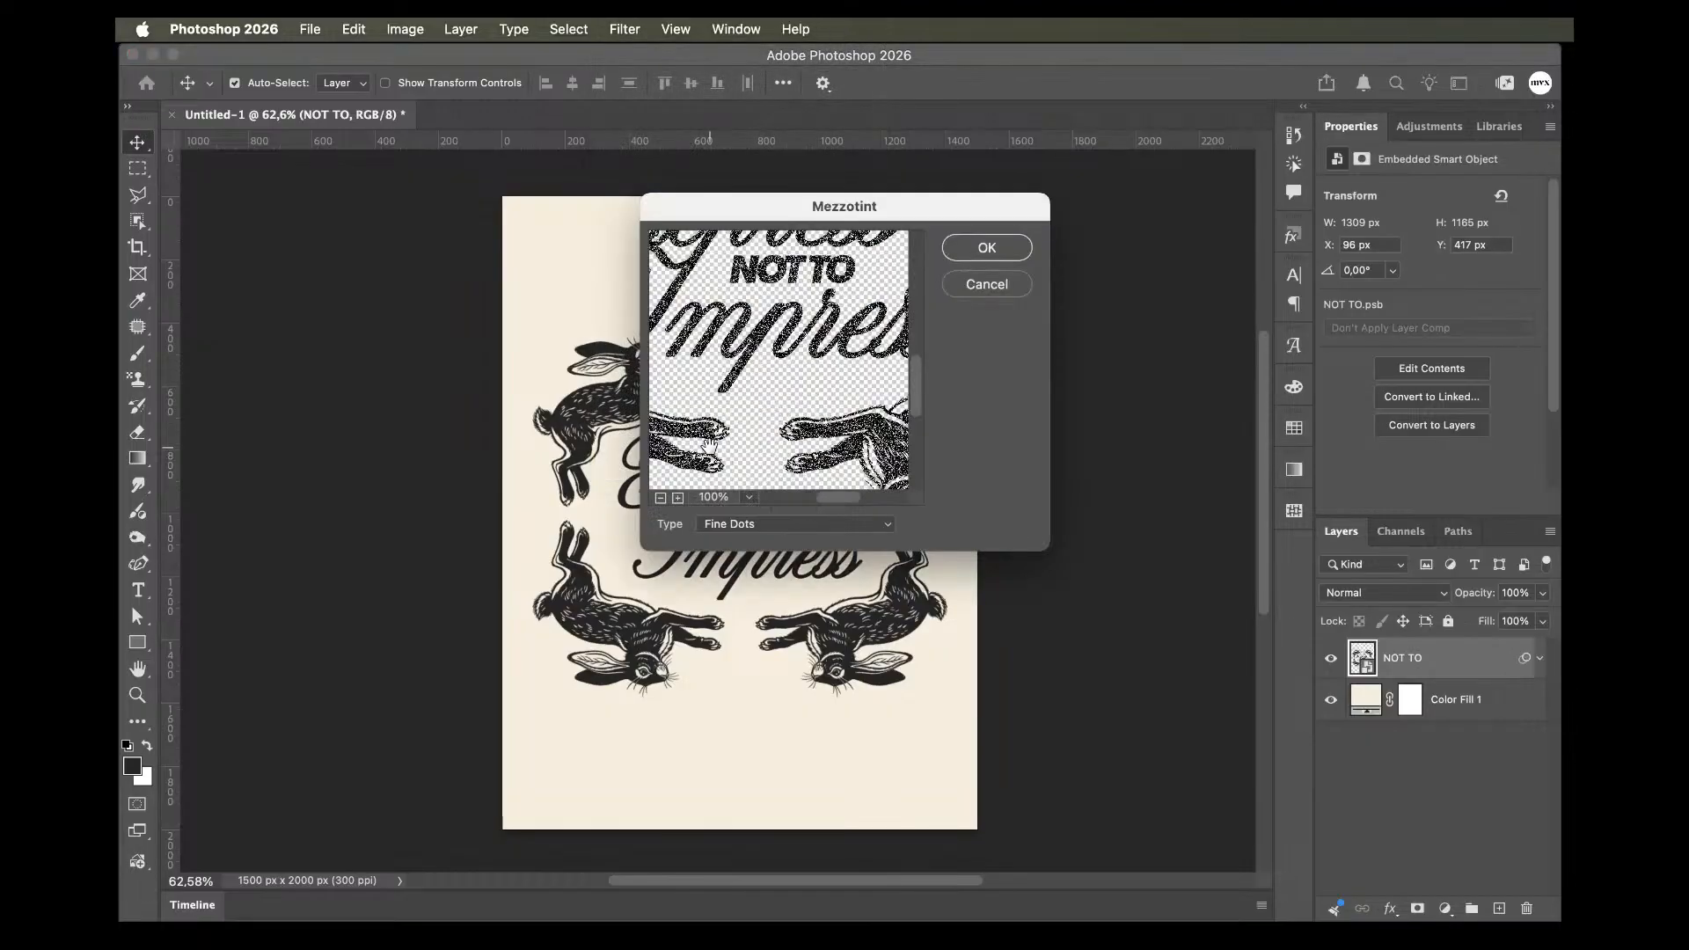
pyautogui.click(774, 526)
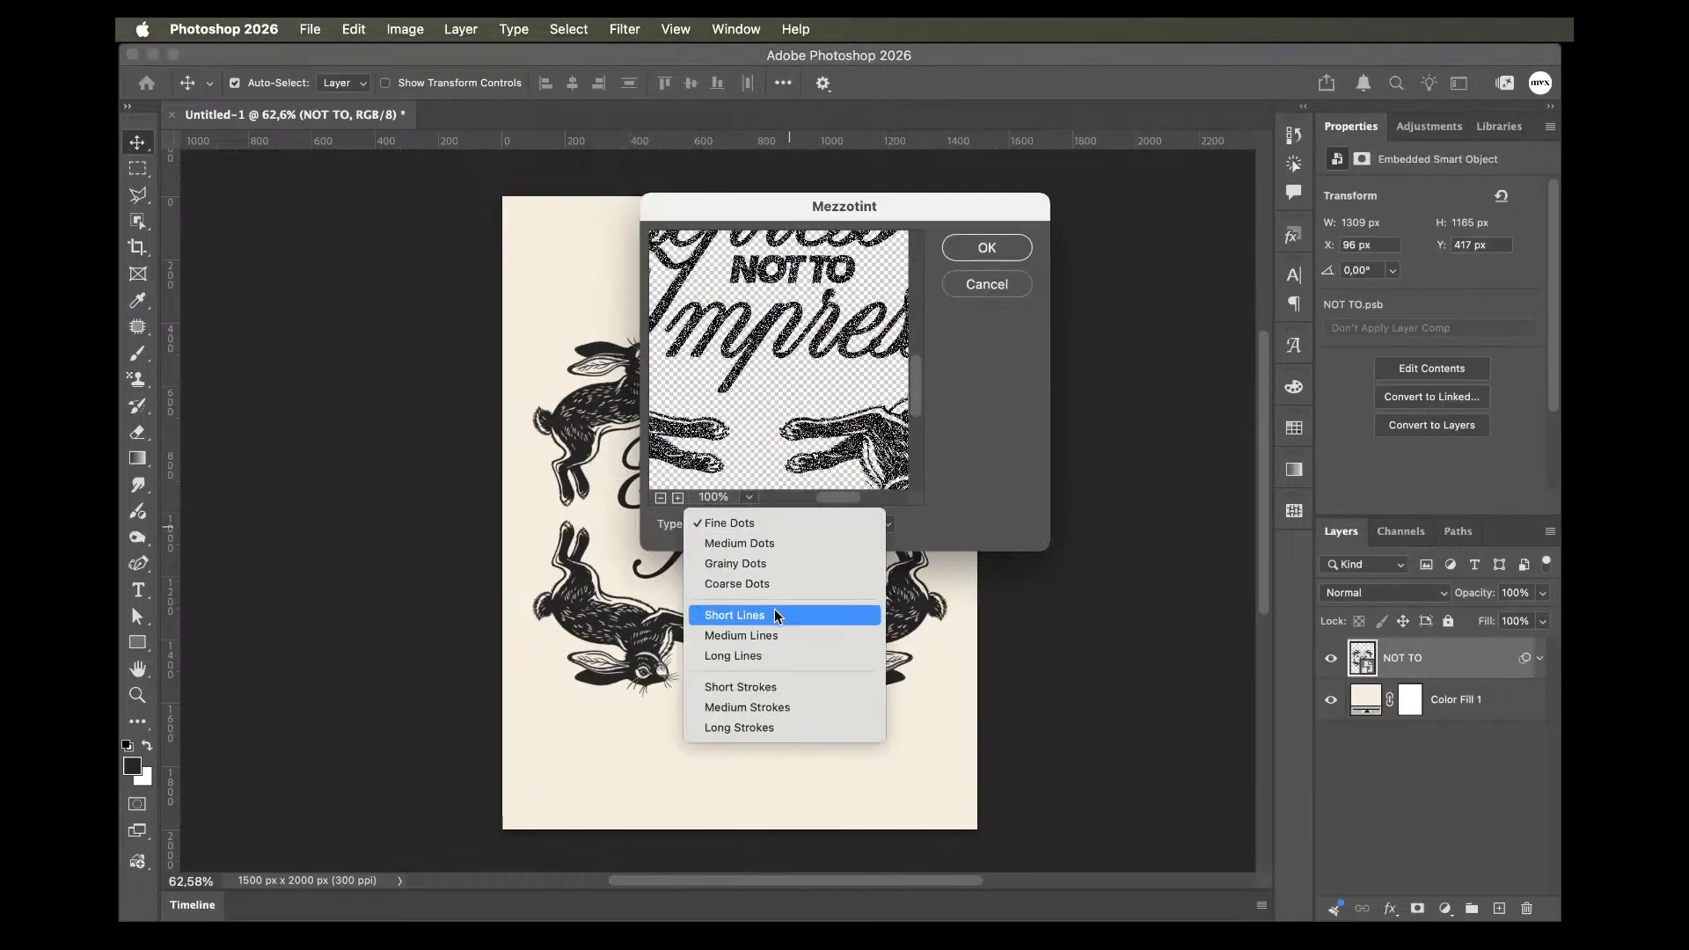
pyautogui.click(766, 629)
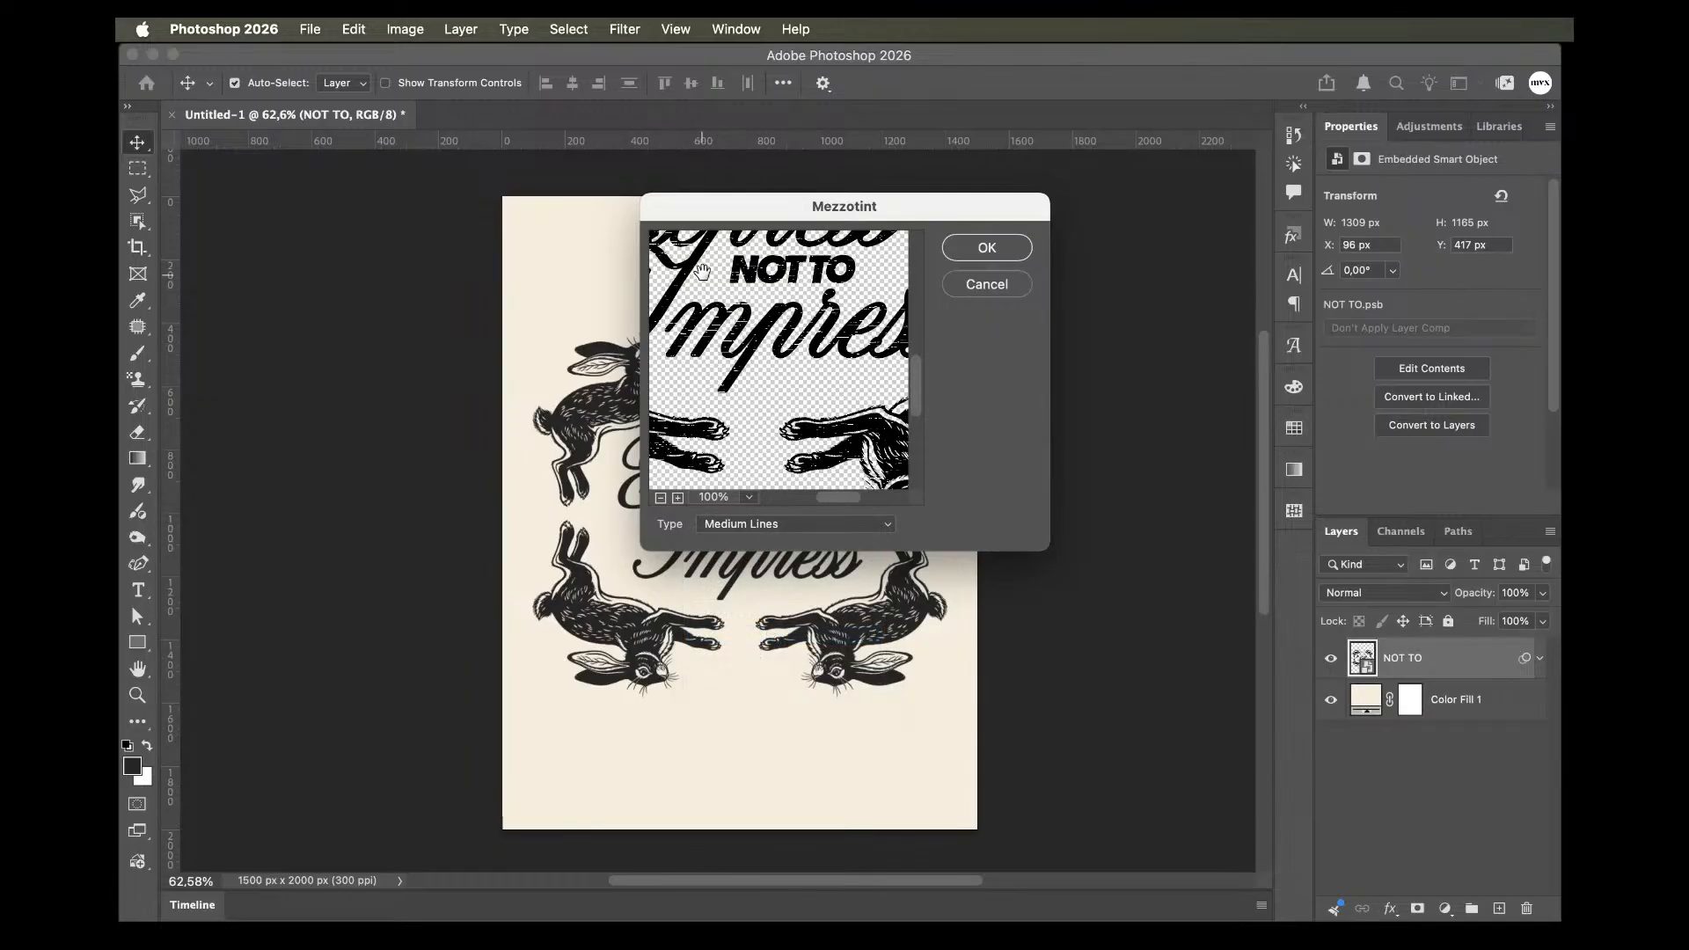
pyautogui.moveTo(702, 202); pyautogui.dragTo(972, 315)
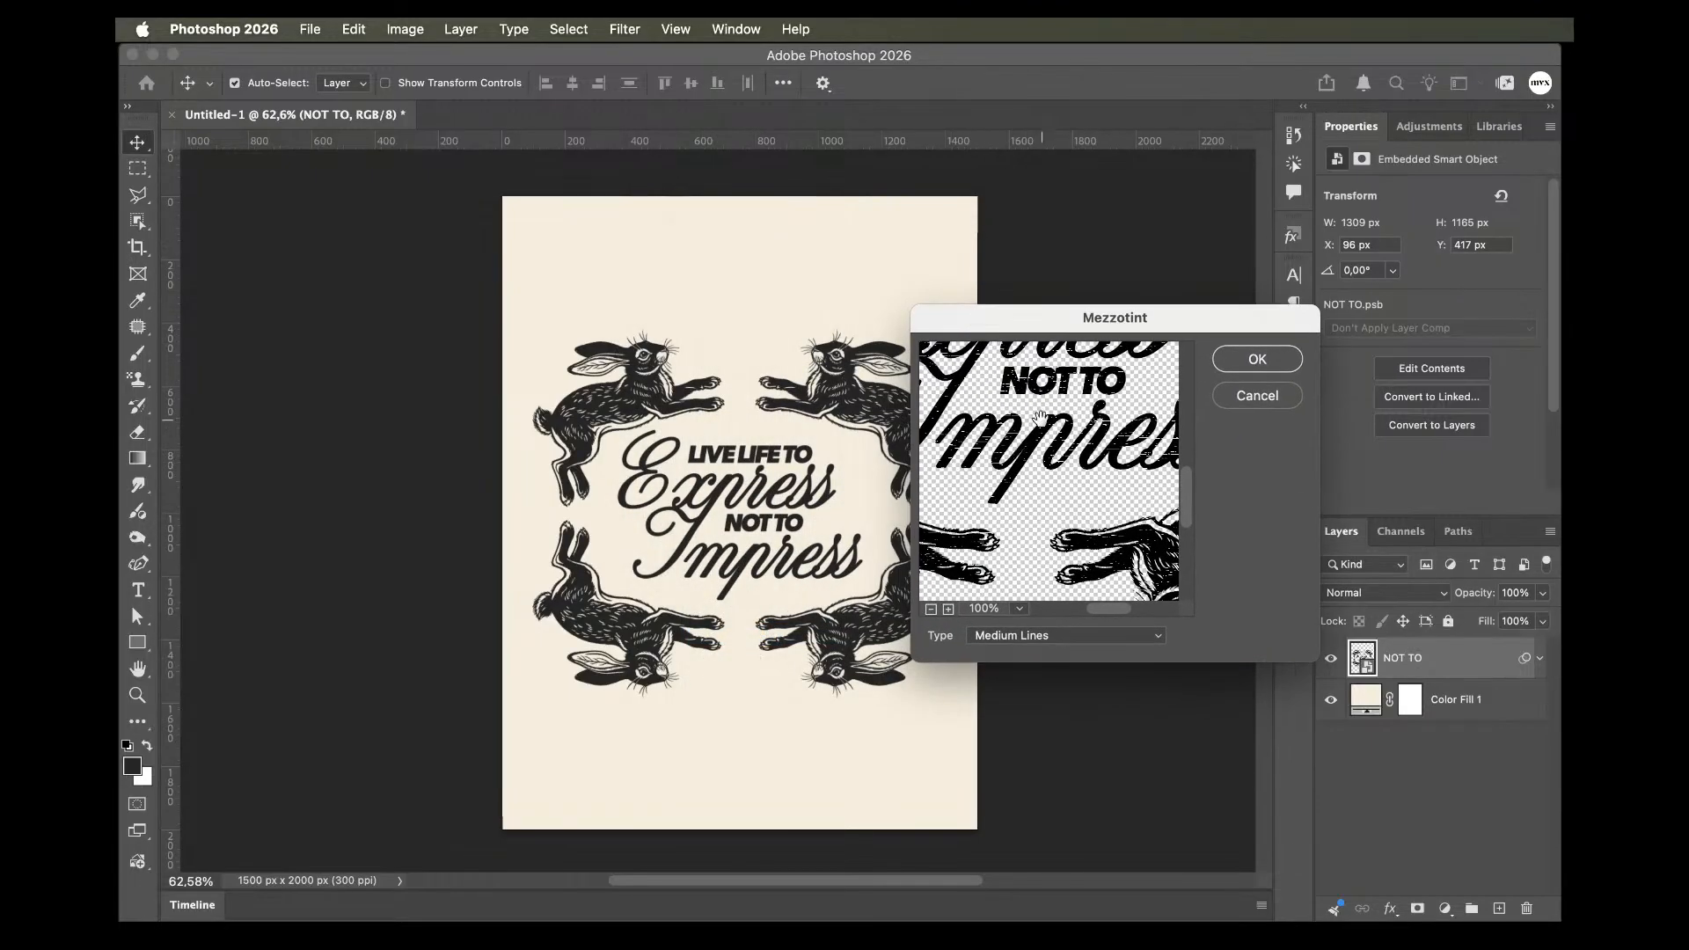
pyautogui.click(1235, 366)
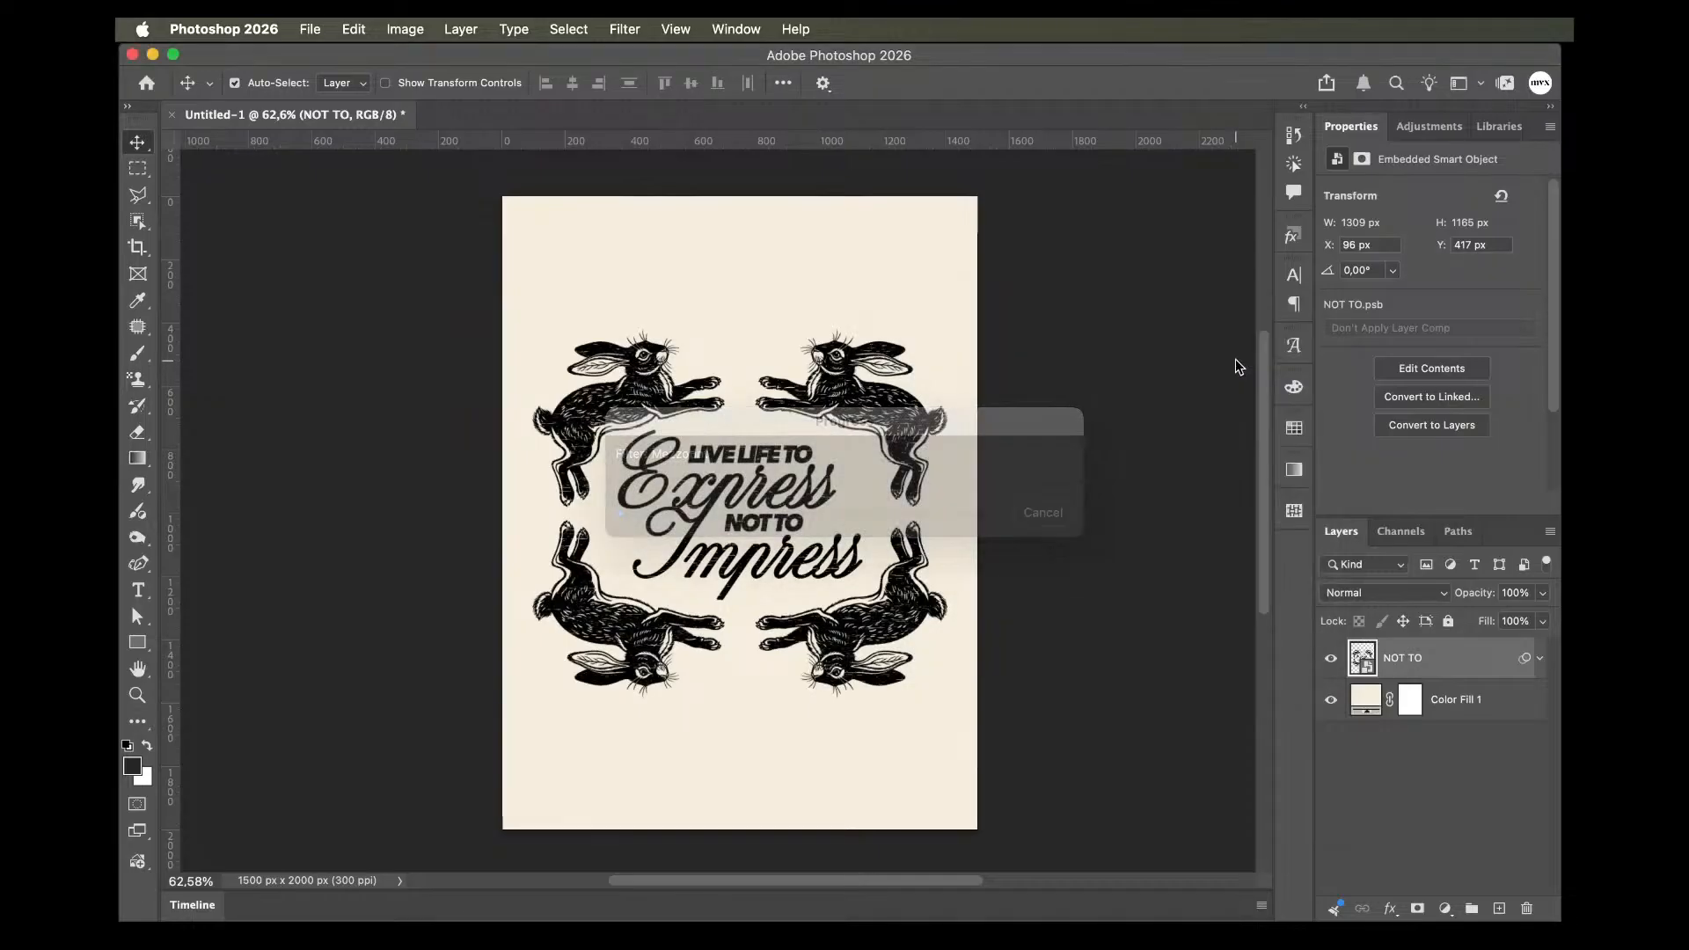
# Add a Ripple distortion with an amount of 50% and medium size to the NOT TO smart object.
pyautogui.scroll(3, 715, 518)
pyautogui.click(609, 396)
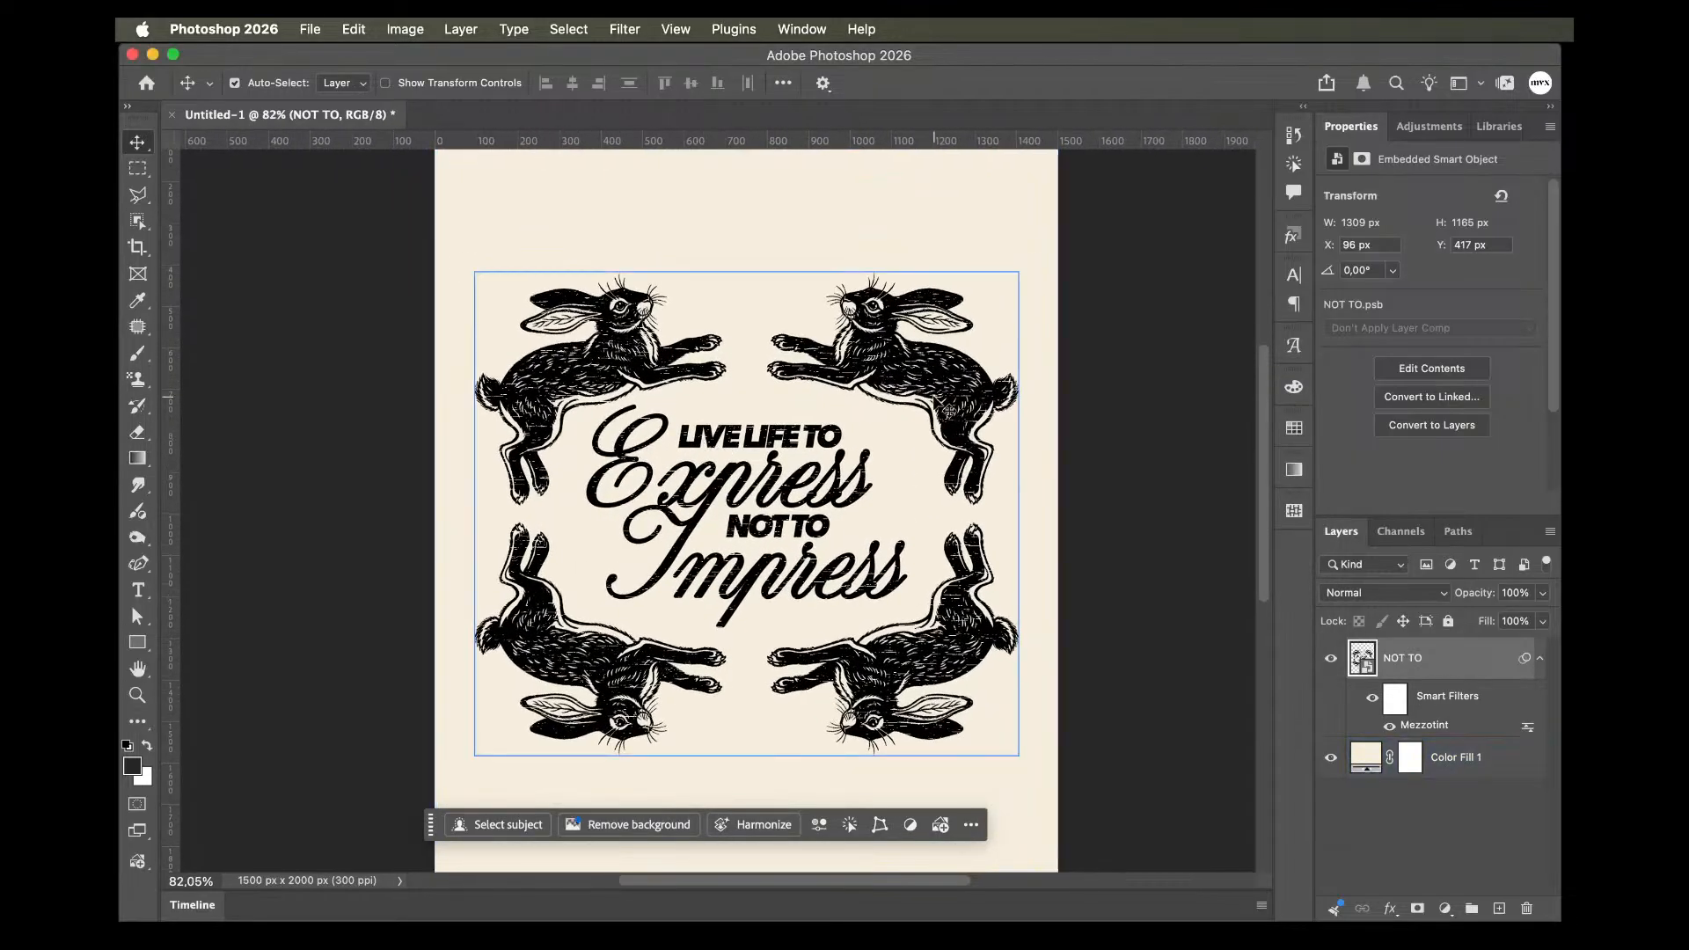
pyautogui.click(623, 29)
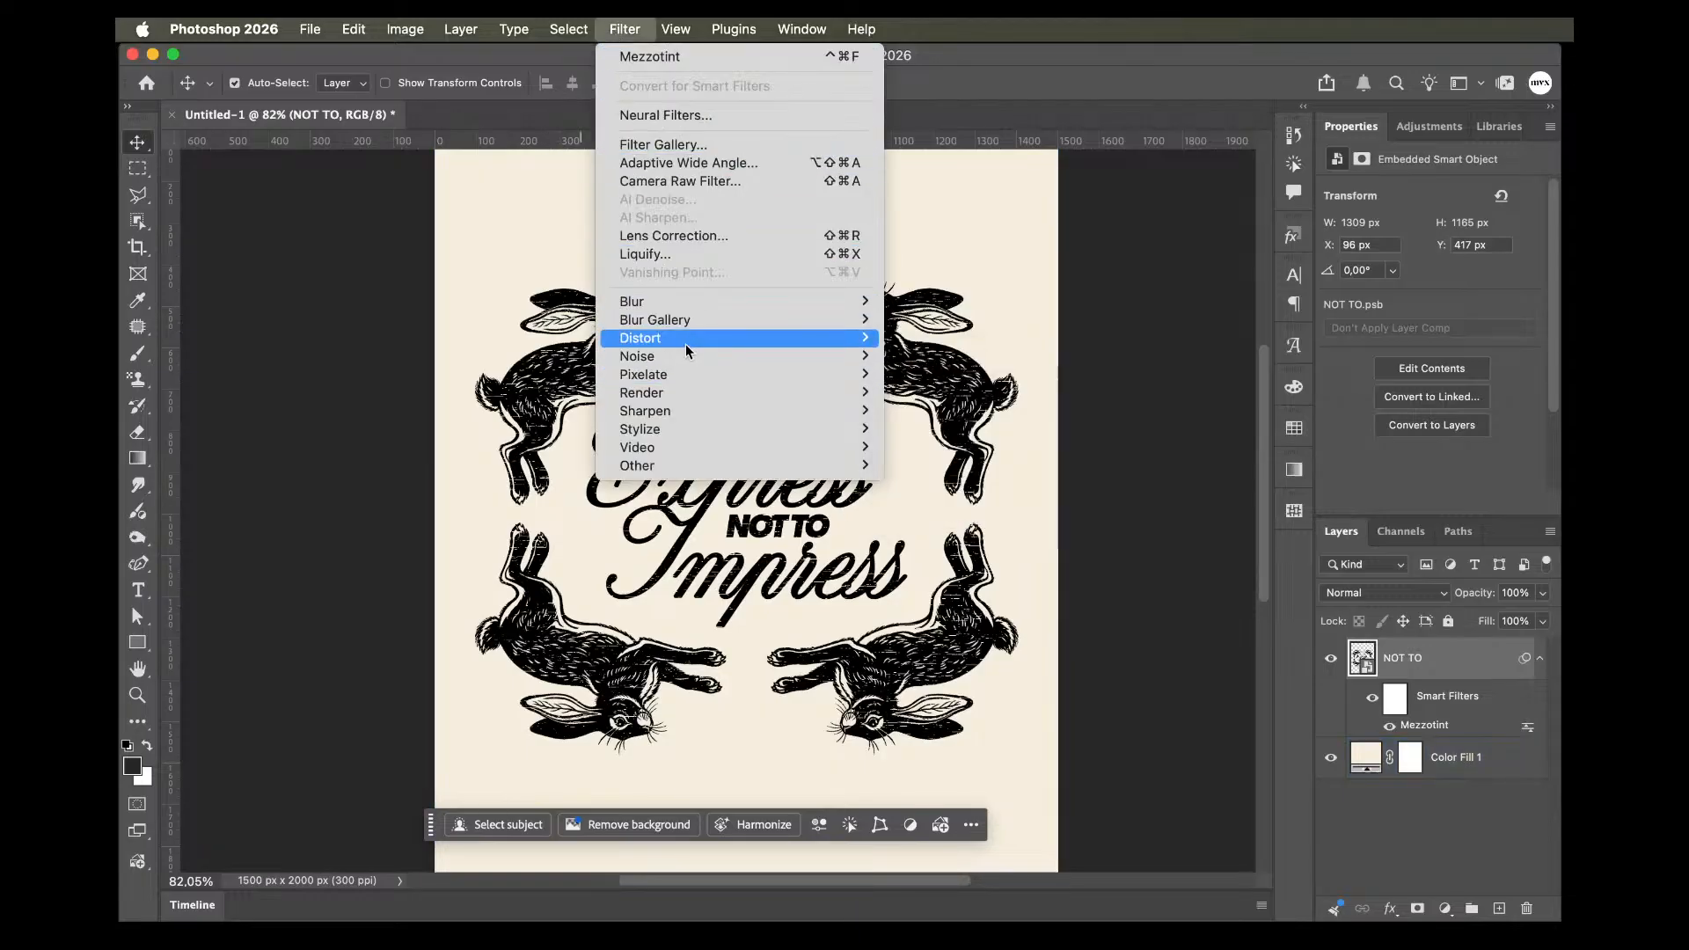
pyautogui.moveTo(687, 350)
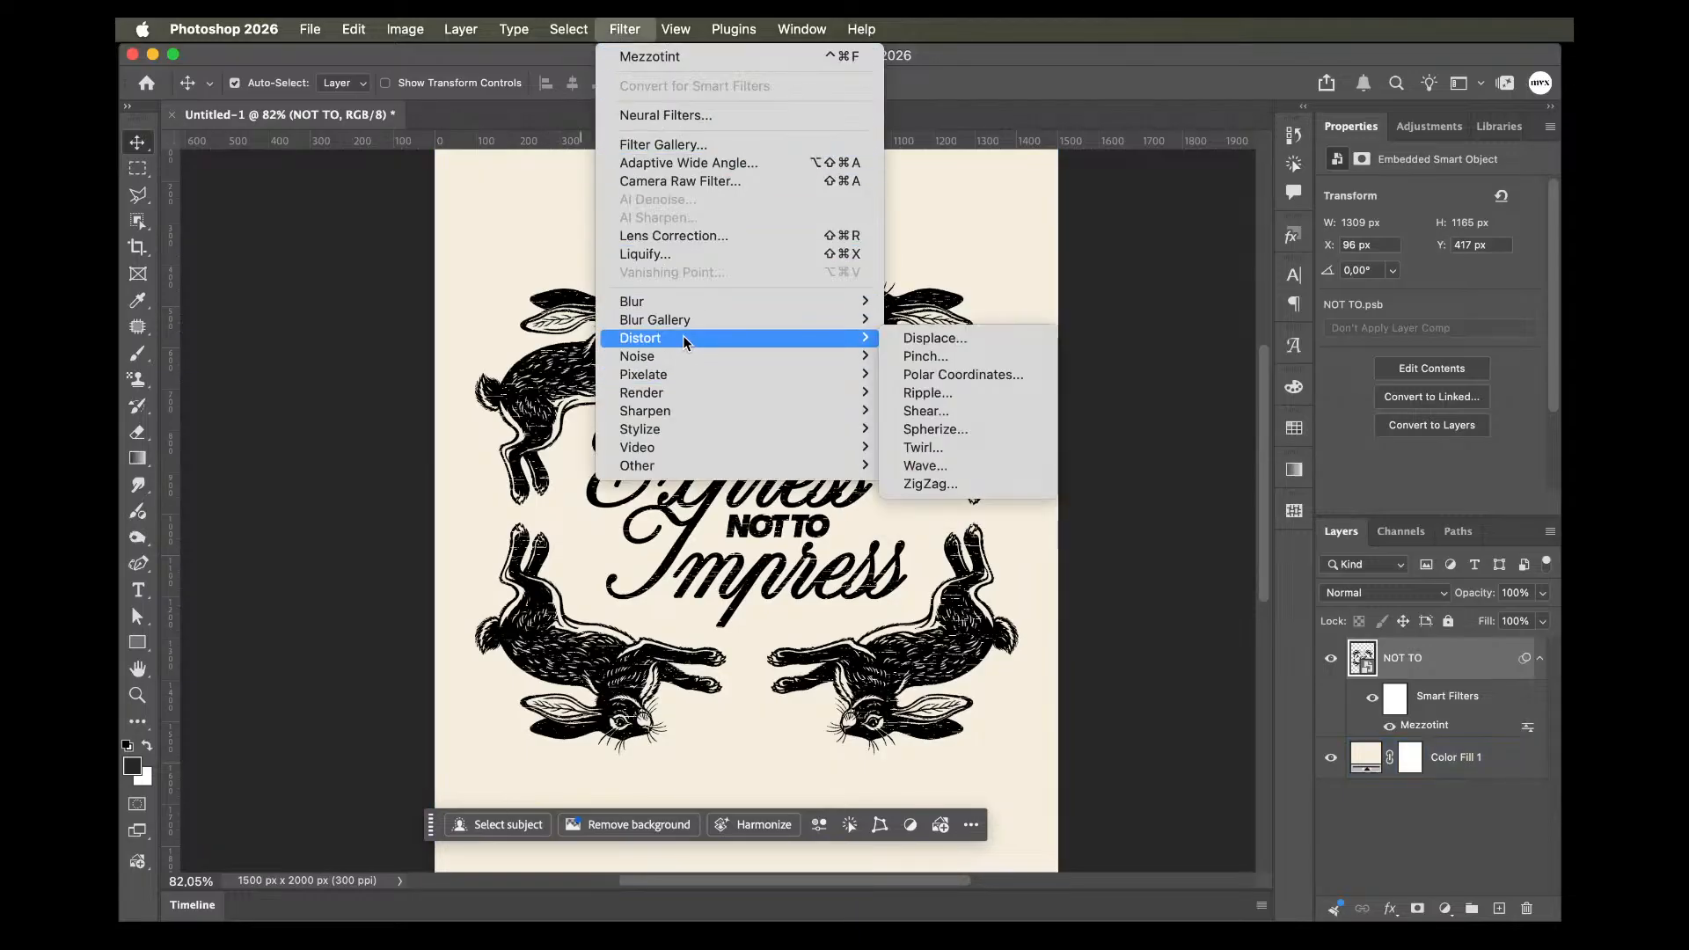
pyautogui.click(941, 395)
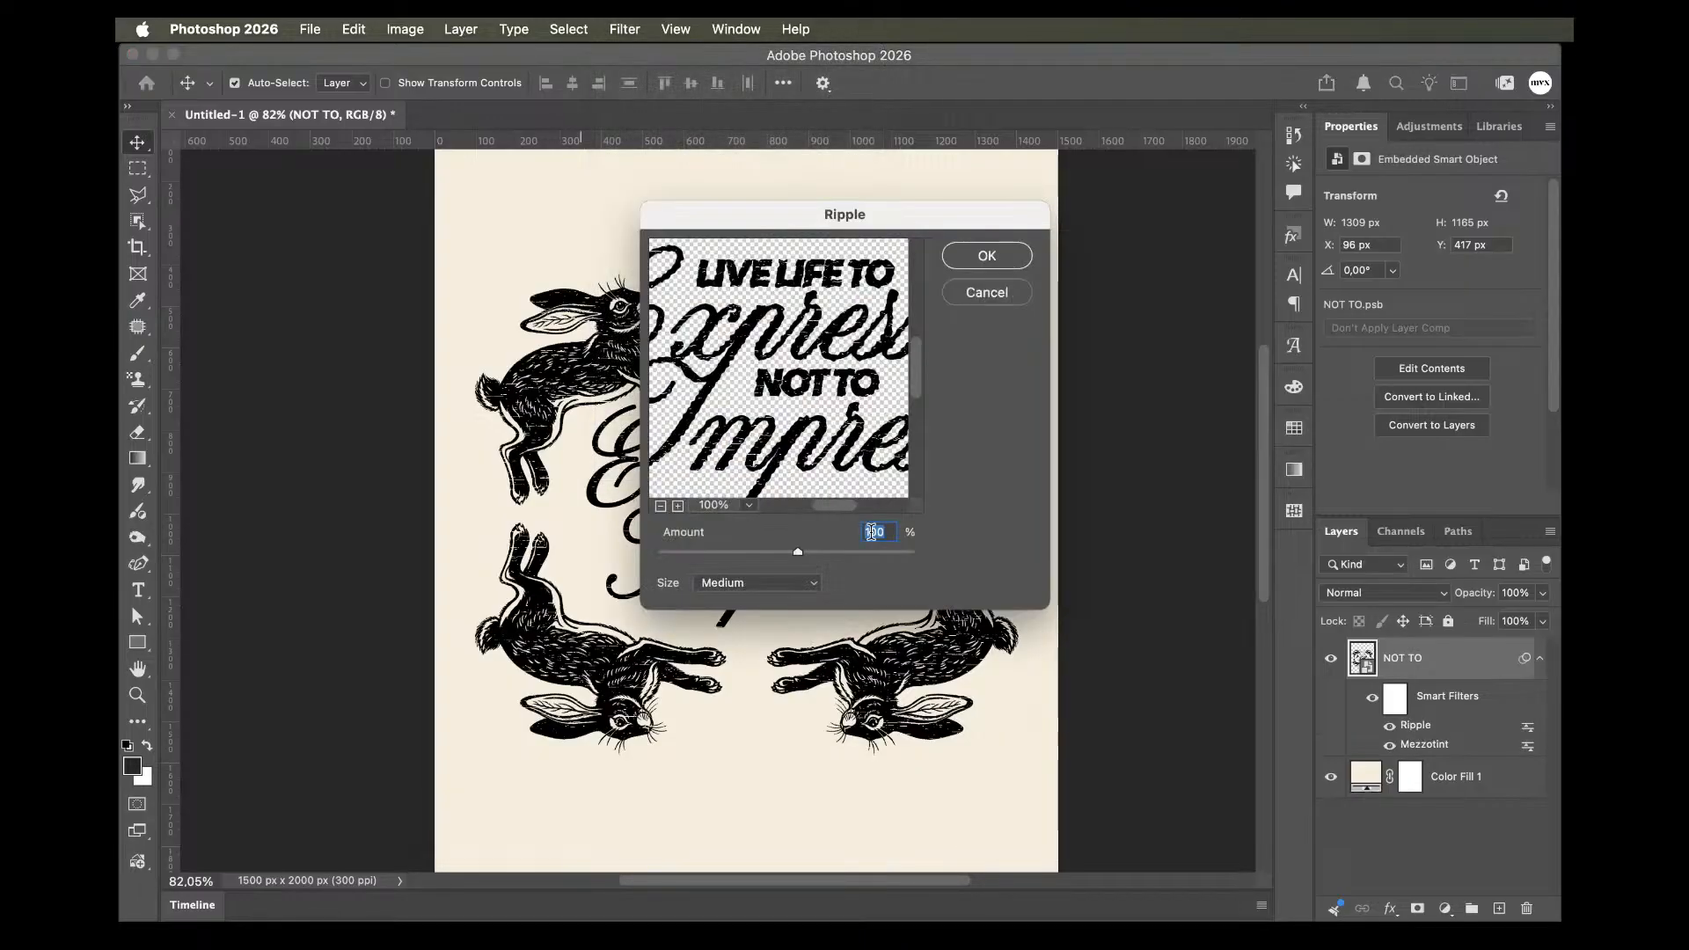
pyautogui.write('50')
pyautogui.press('Return')
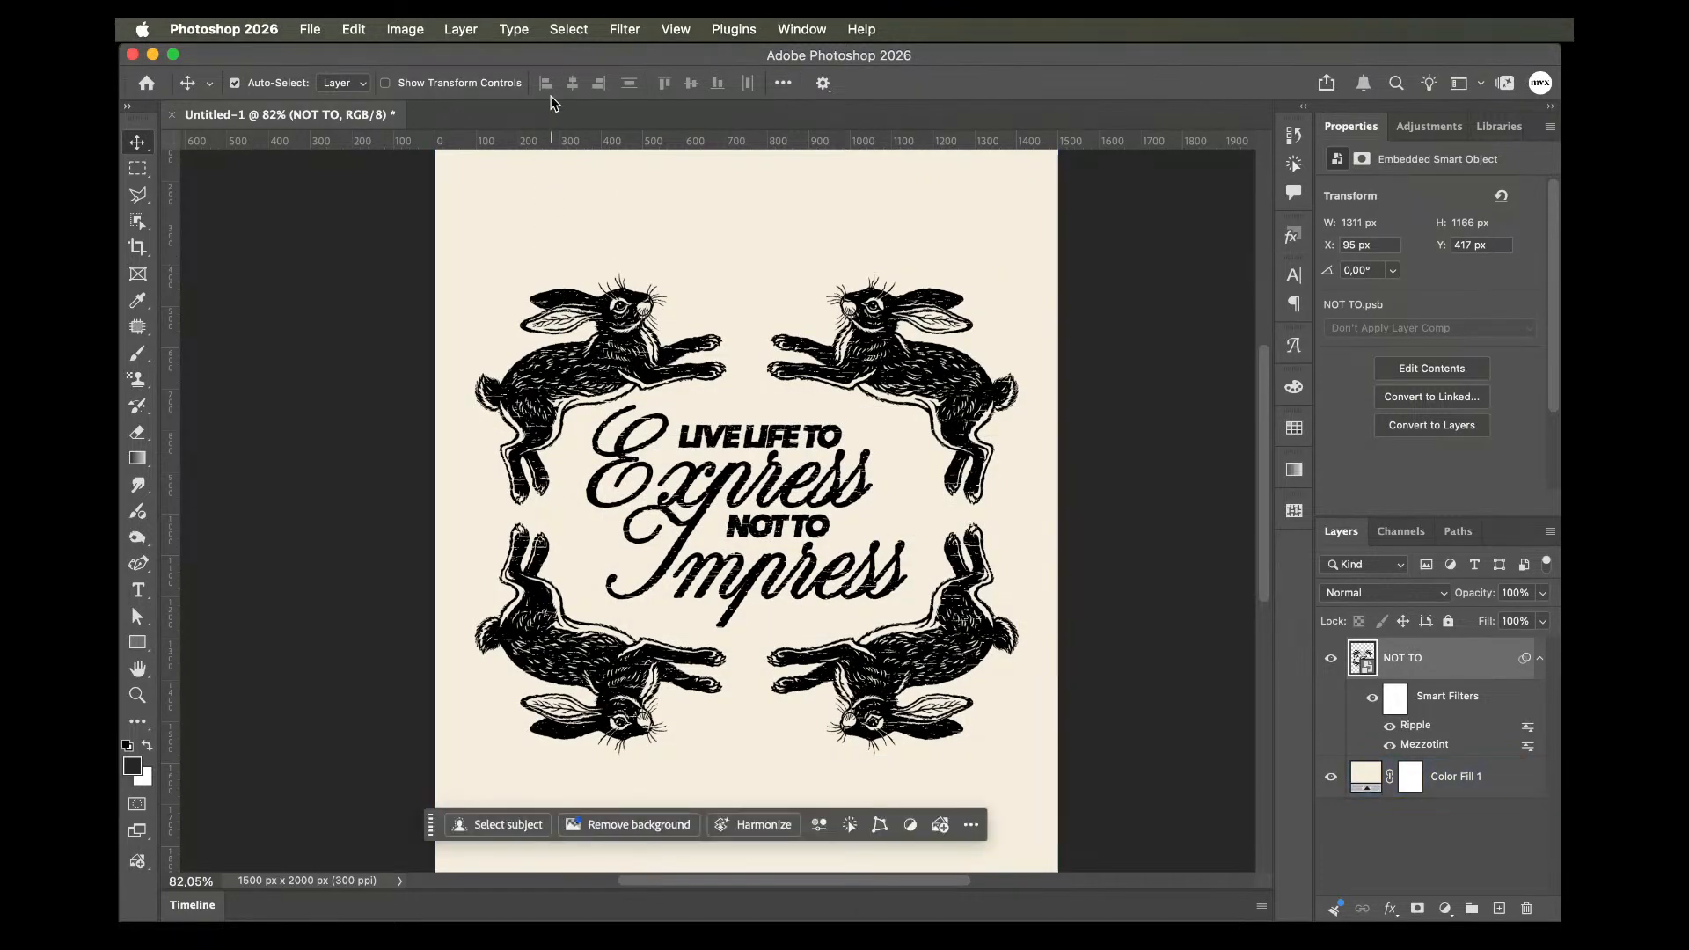
# Apply a Crystallize filter with a cell size of 10 to the NOT TO smart object.
pyautogui.click(620, 32)
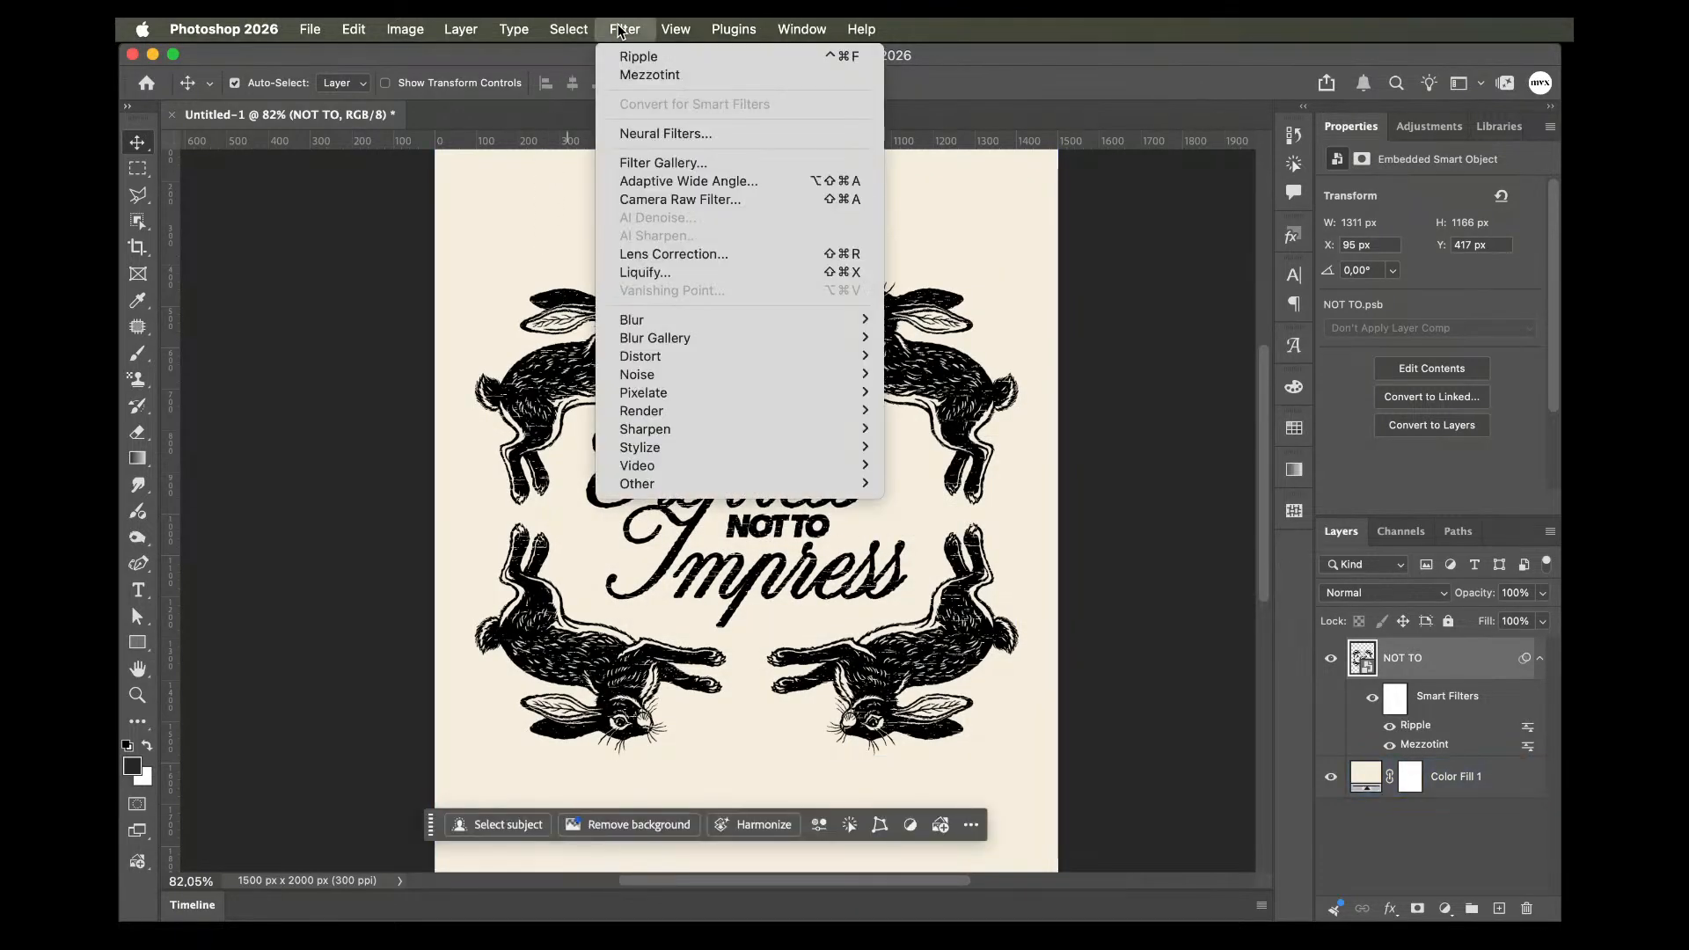
pyautogui.moveTo(655, 396)
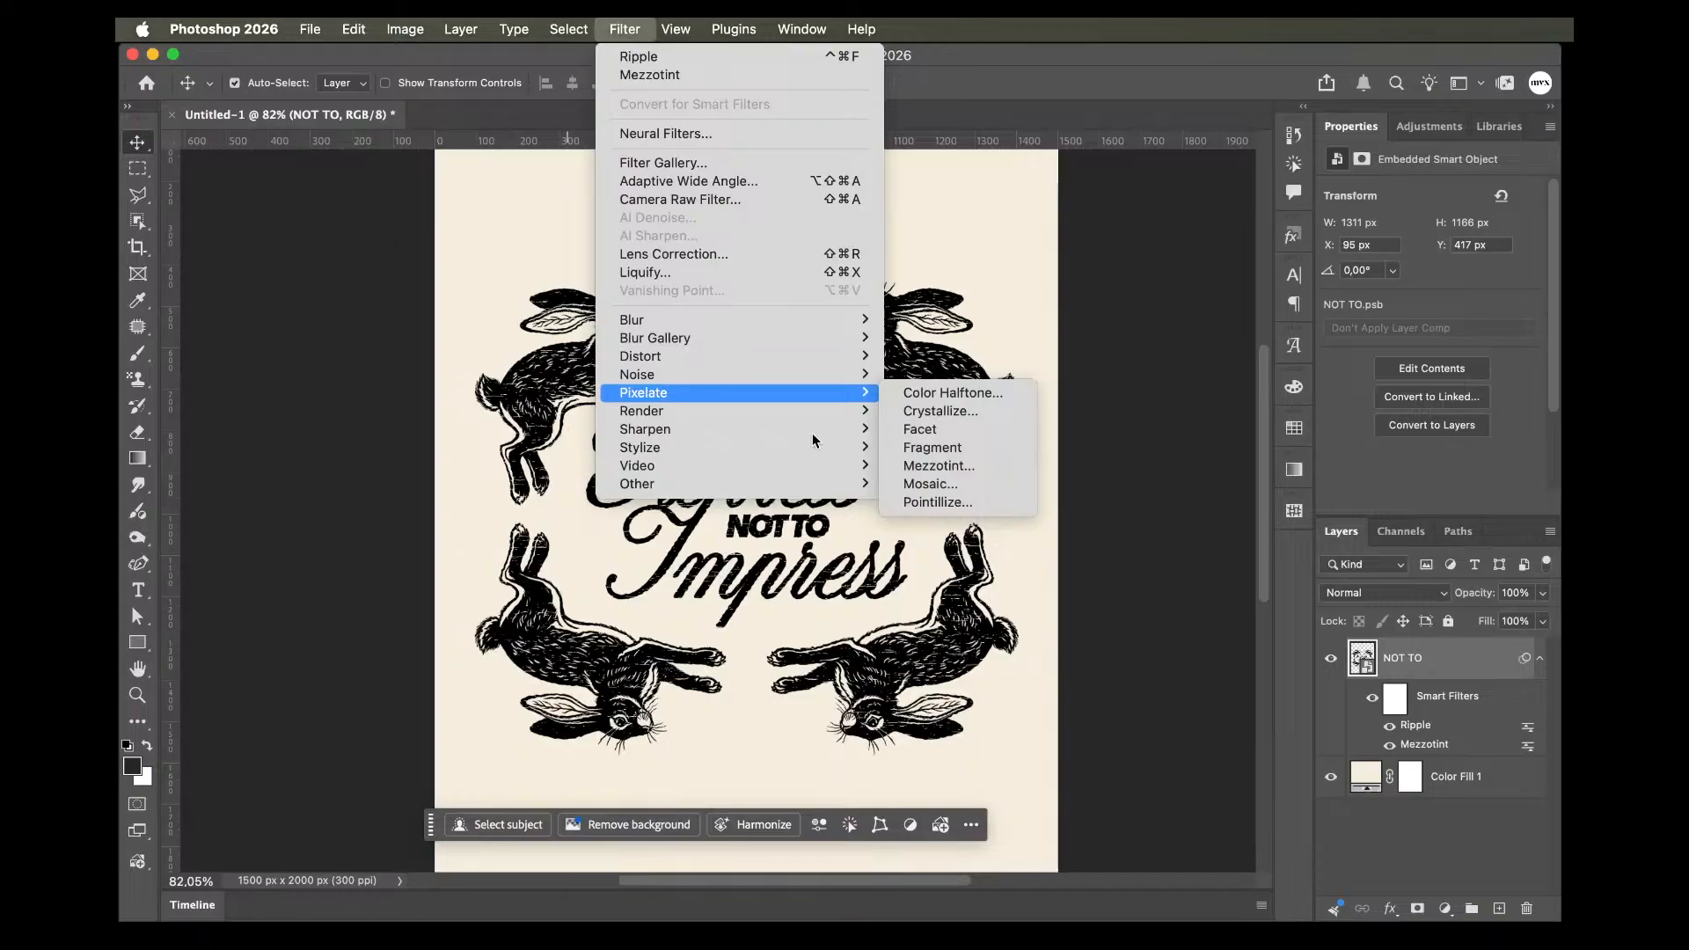
pyautogui.click(936, 411)
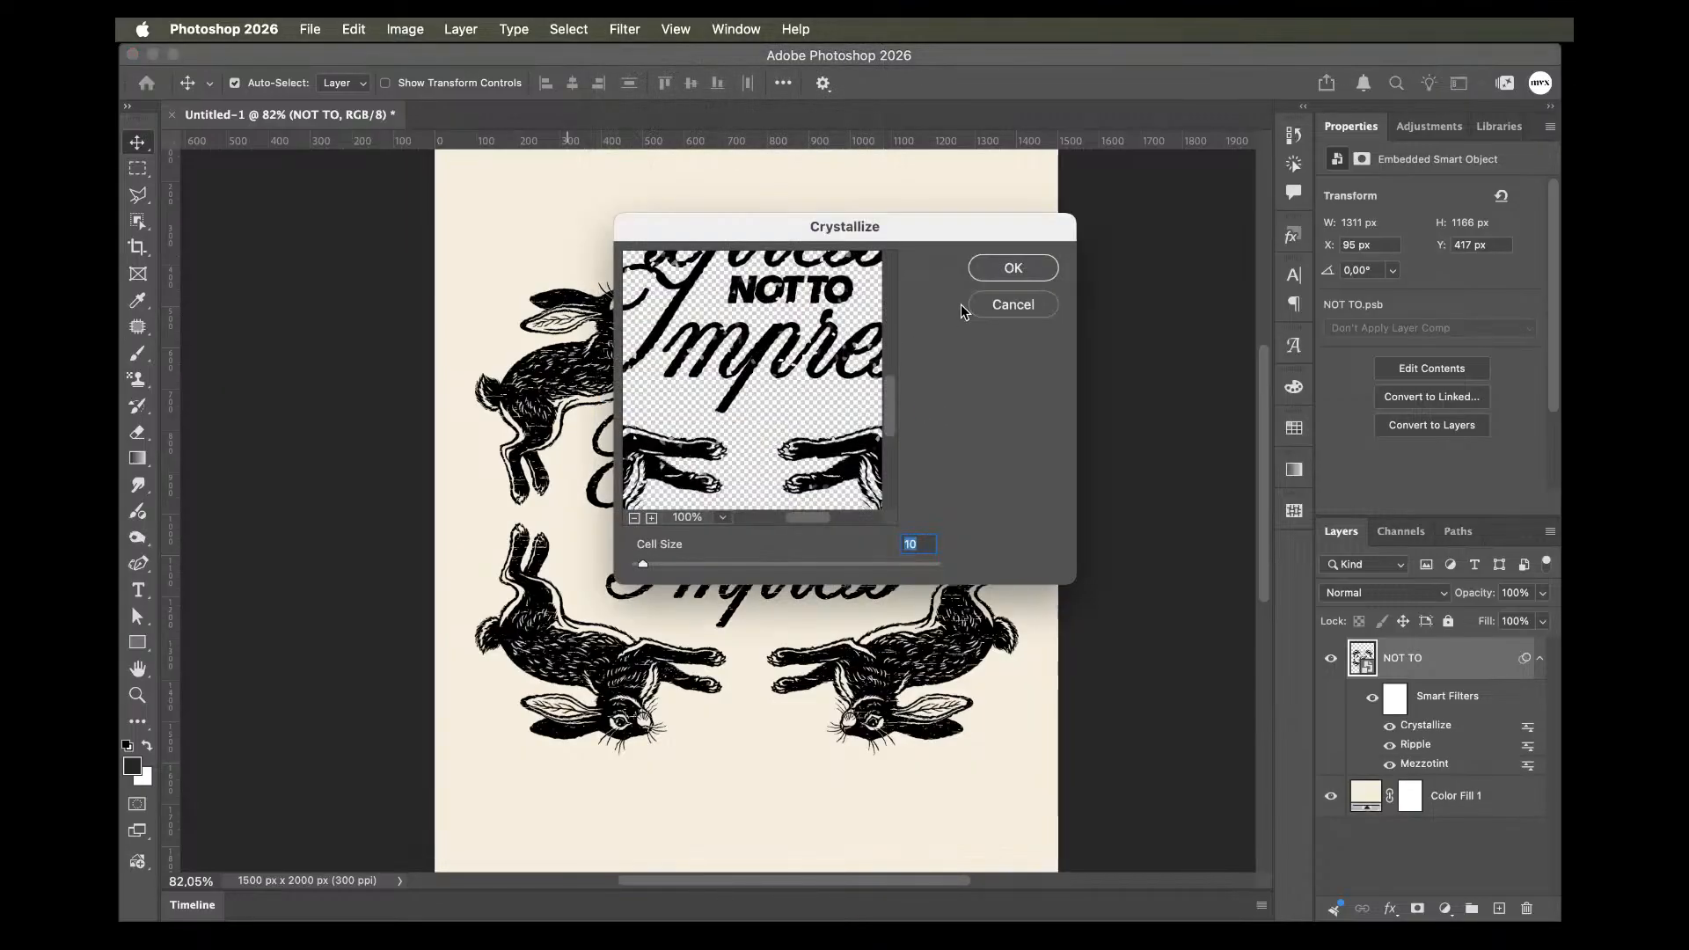
pyautogui.click(1019, 268)
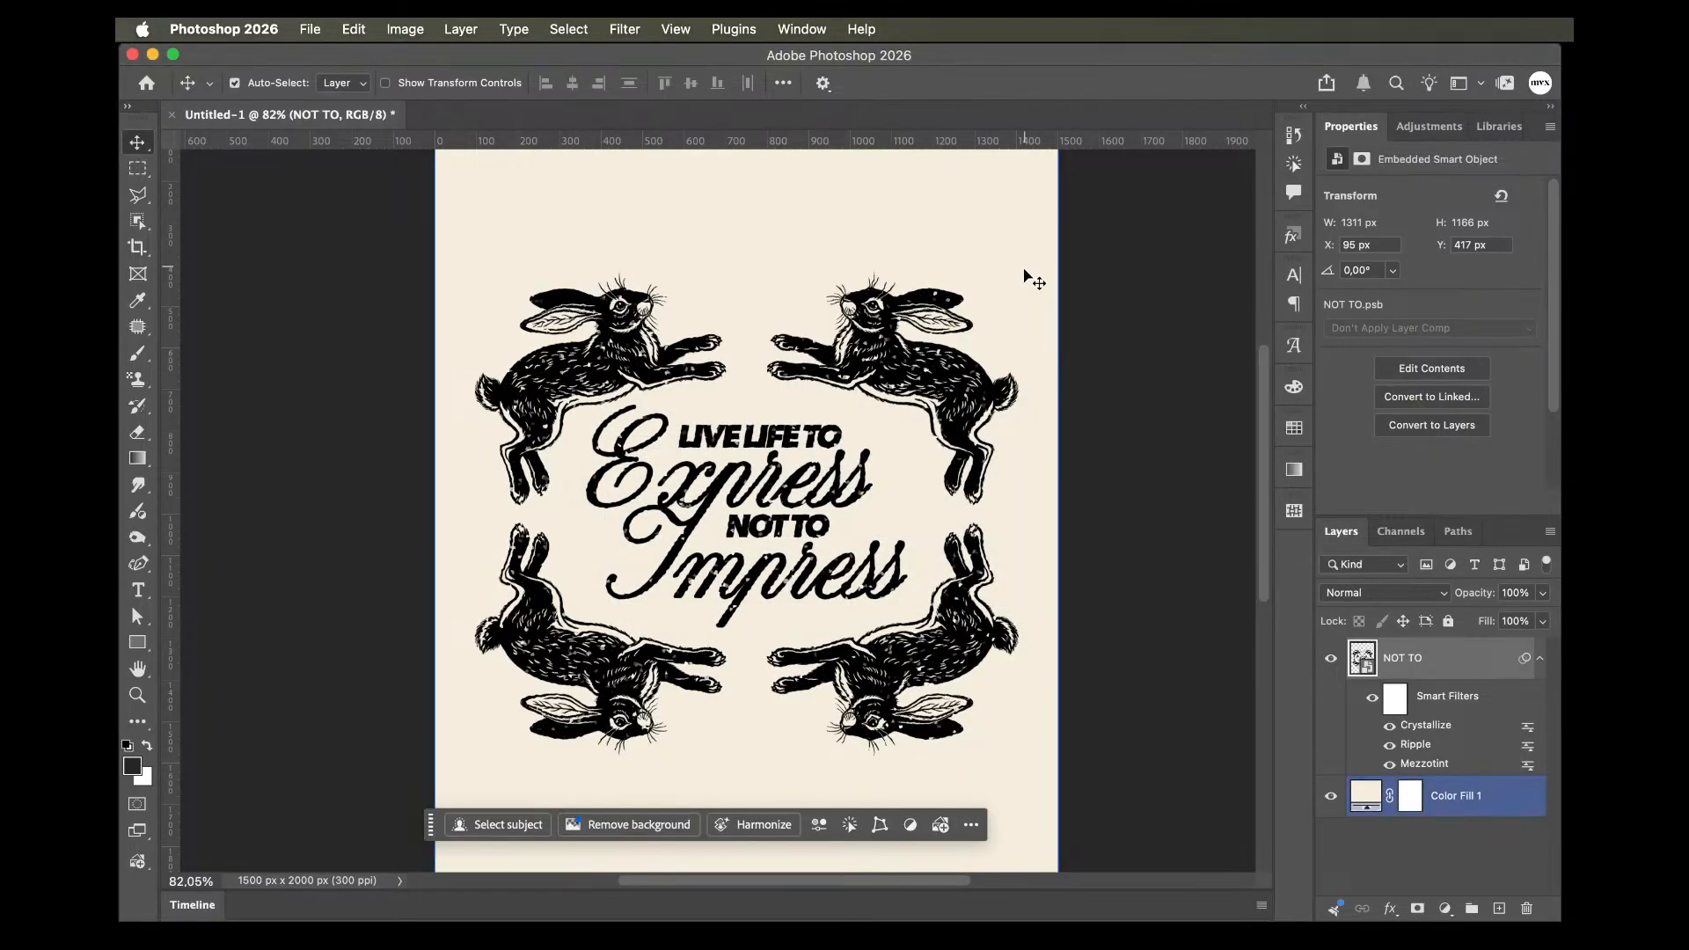
# Reduce the cell size of the Crystallize smart filter to 4 and deselect the artwork.
pyautogui.click(1412, 745)
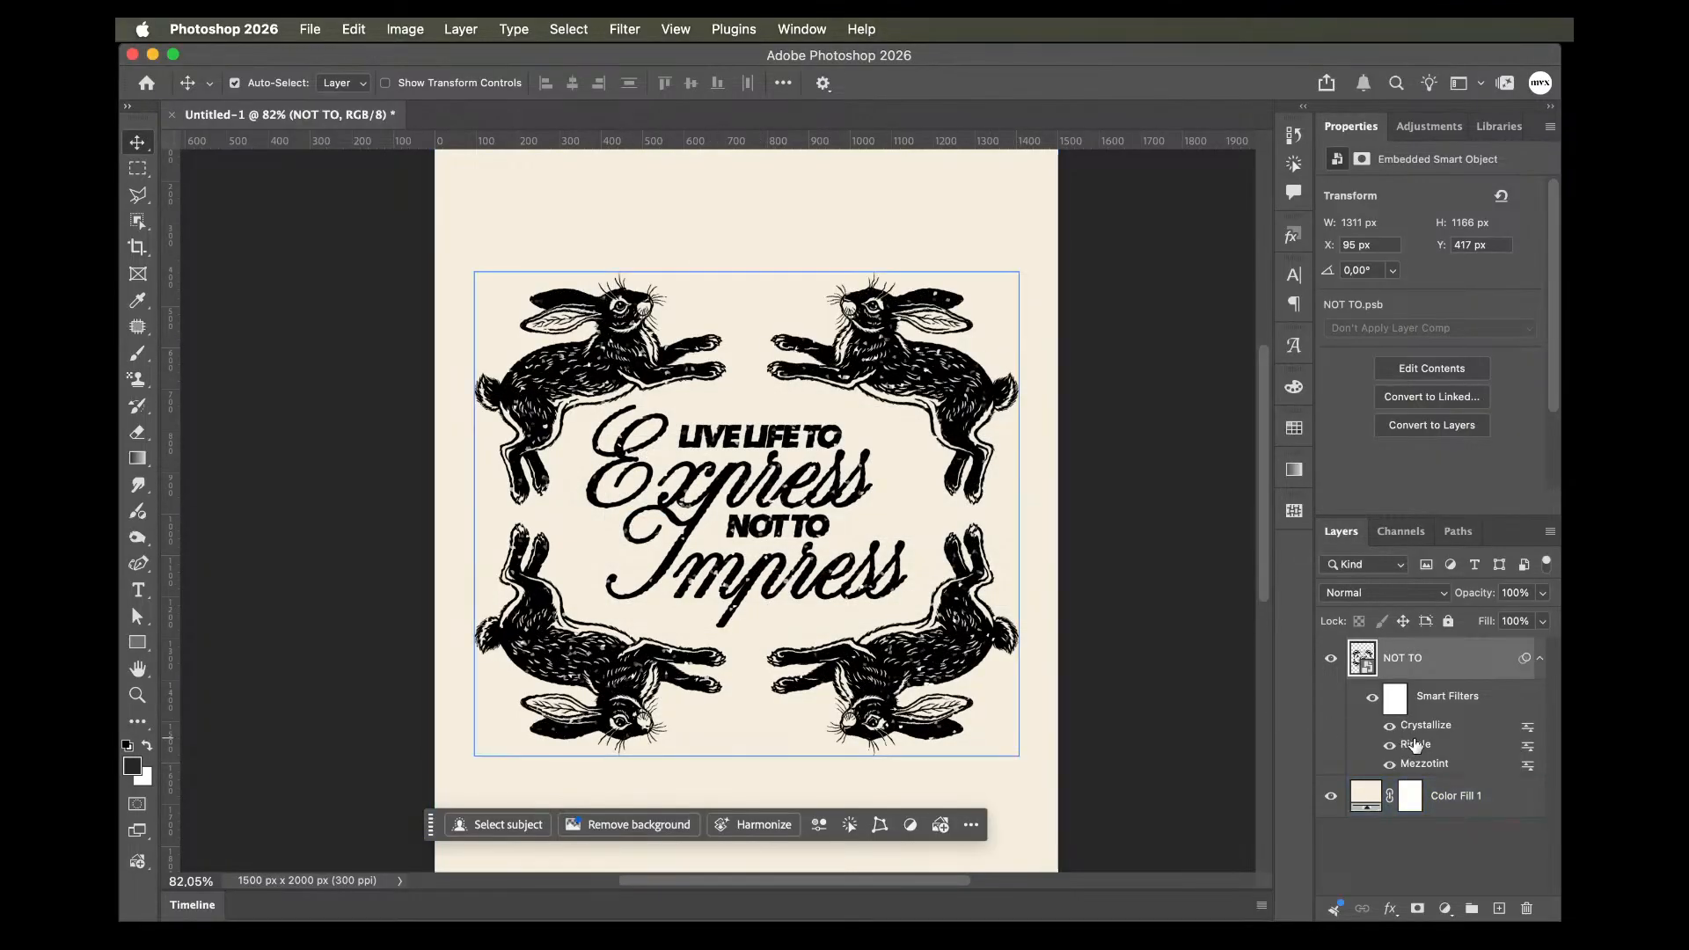
pyautogui.doubleClick(1426, 724)
pyautogui.write('3')
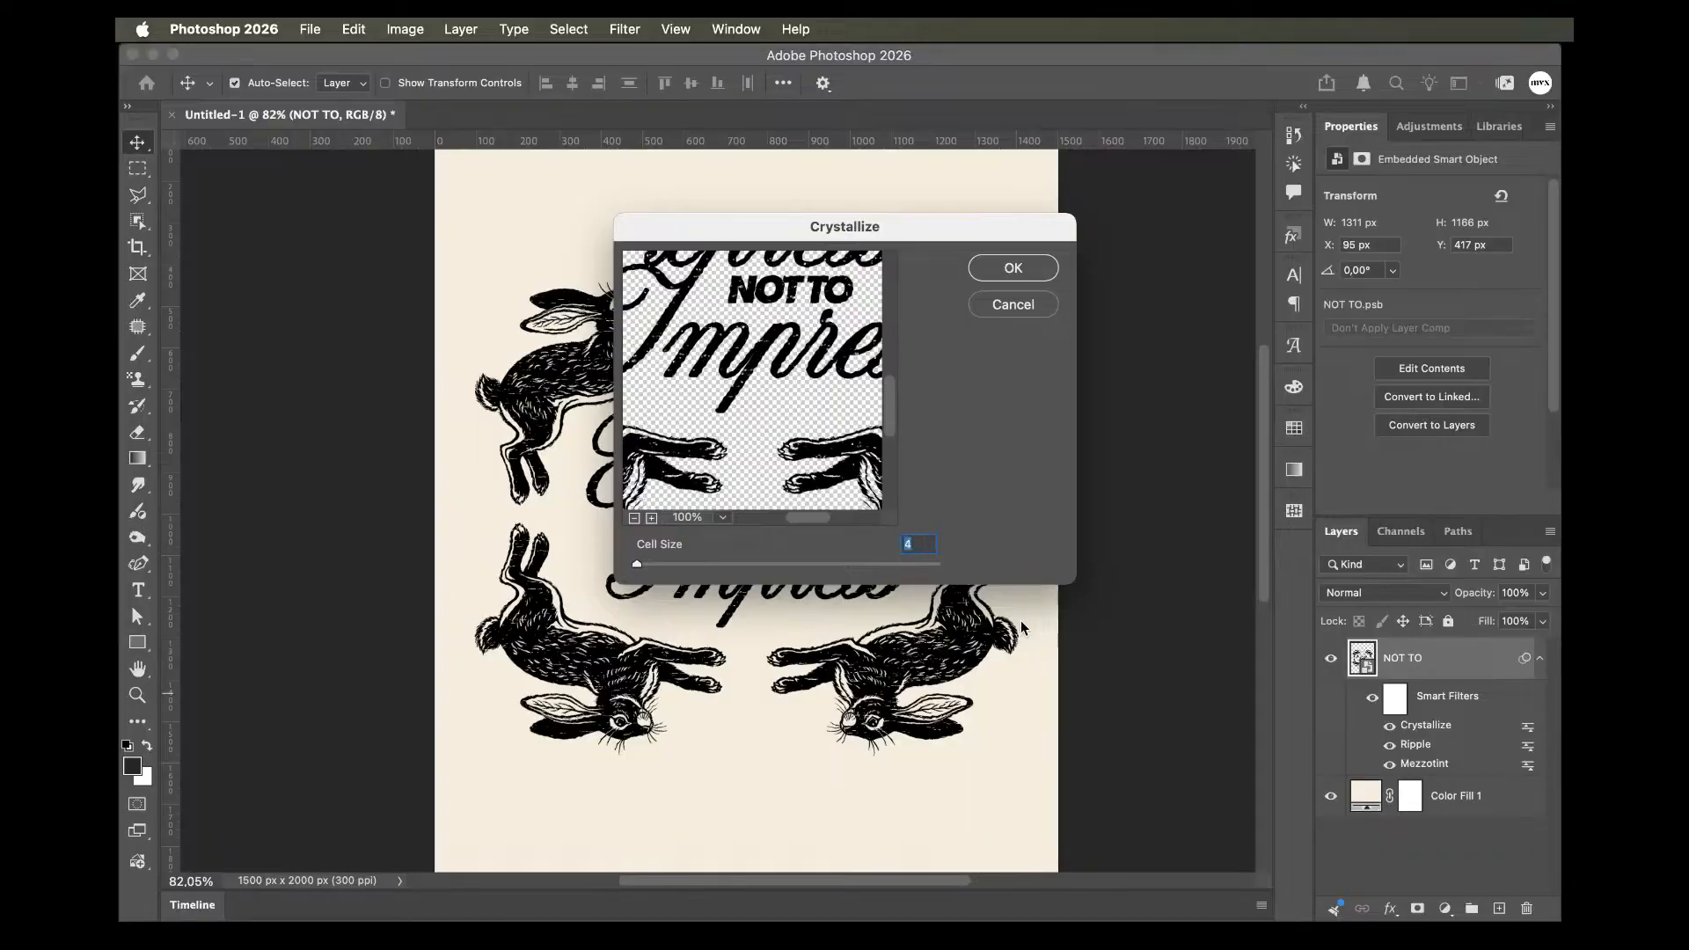
pyautogui.press('Return')
pyautogui.click(1020, 620)
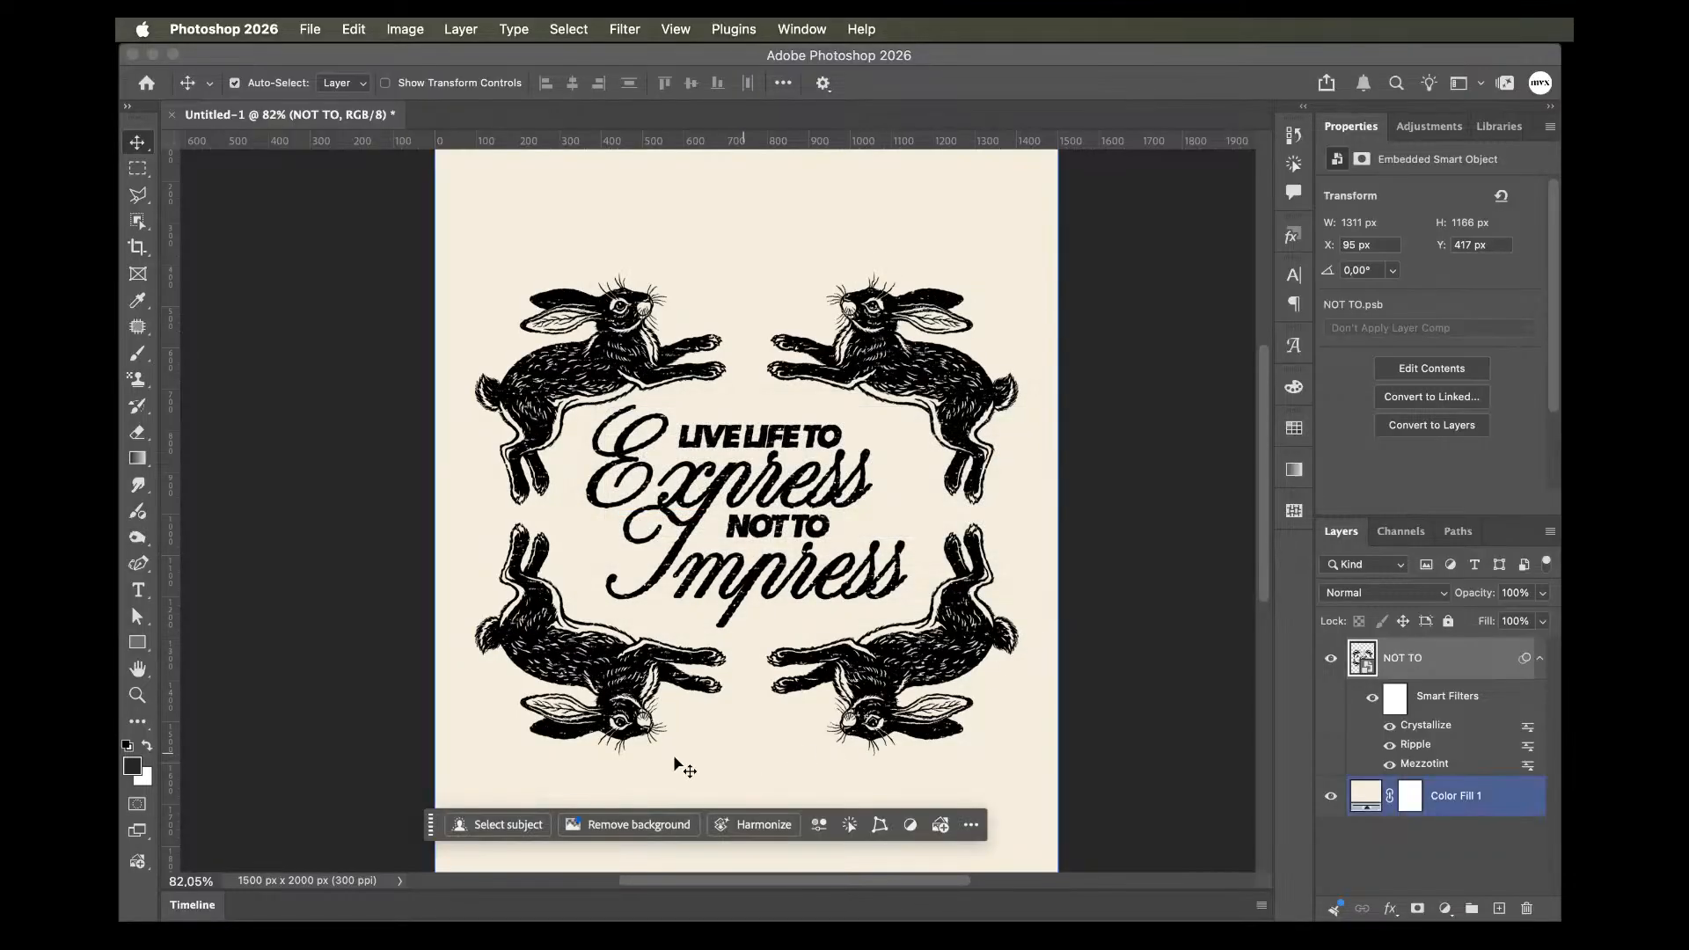
pyautogui.click(782, 480)
pyautogui.click(1154, 489)
pyautogui.press('super+0')
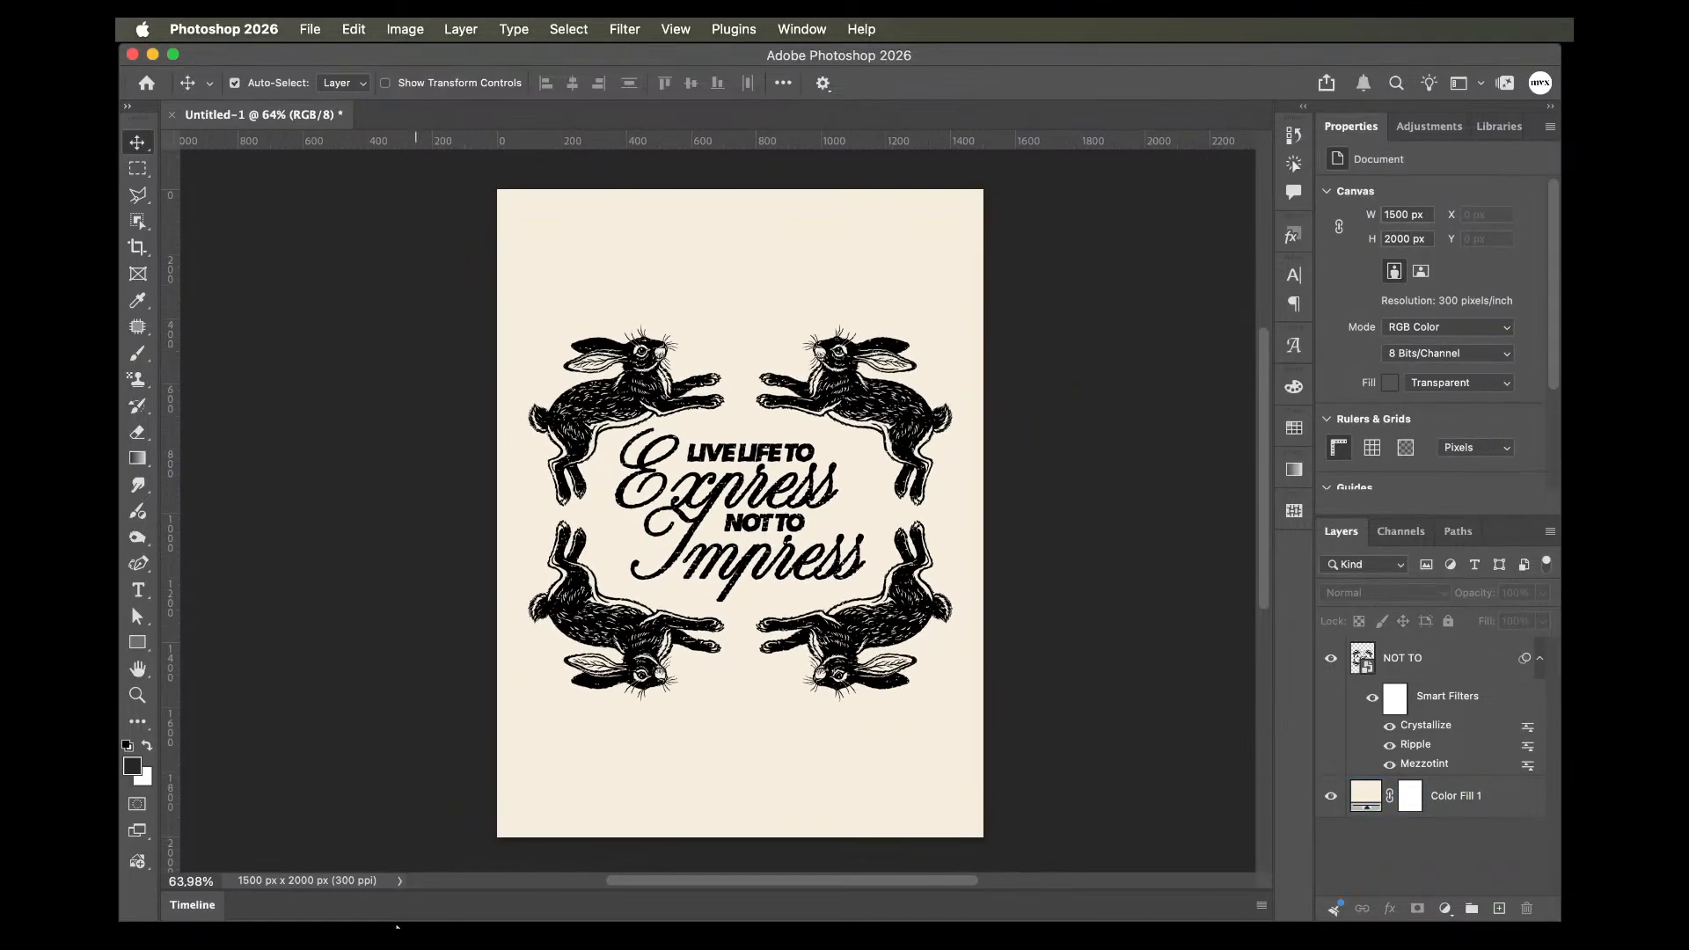
# Place the texture images MVX_Scanner_2 to MVX_Scanner_6 over the design, enlarged to cover the whole canvas.
pyautogui.click(1354, 890)
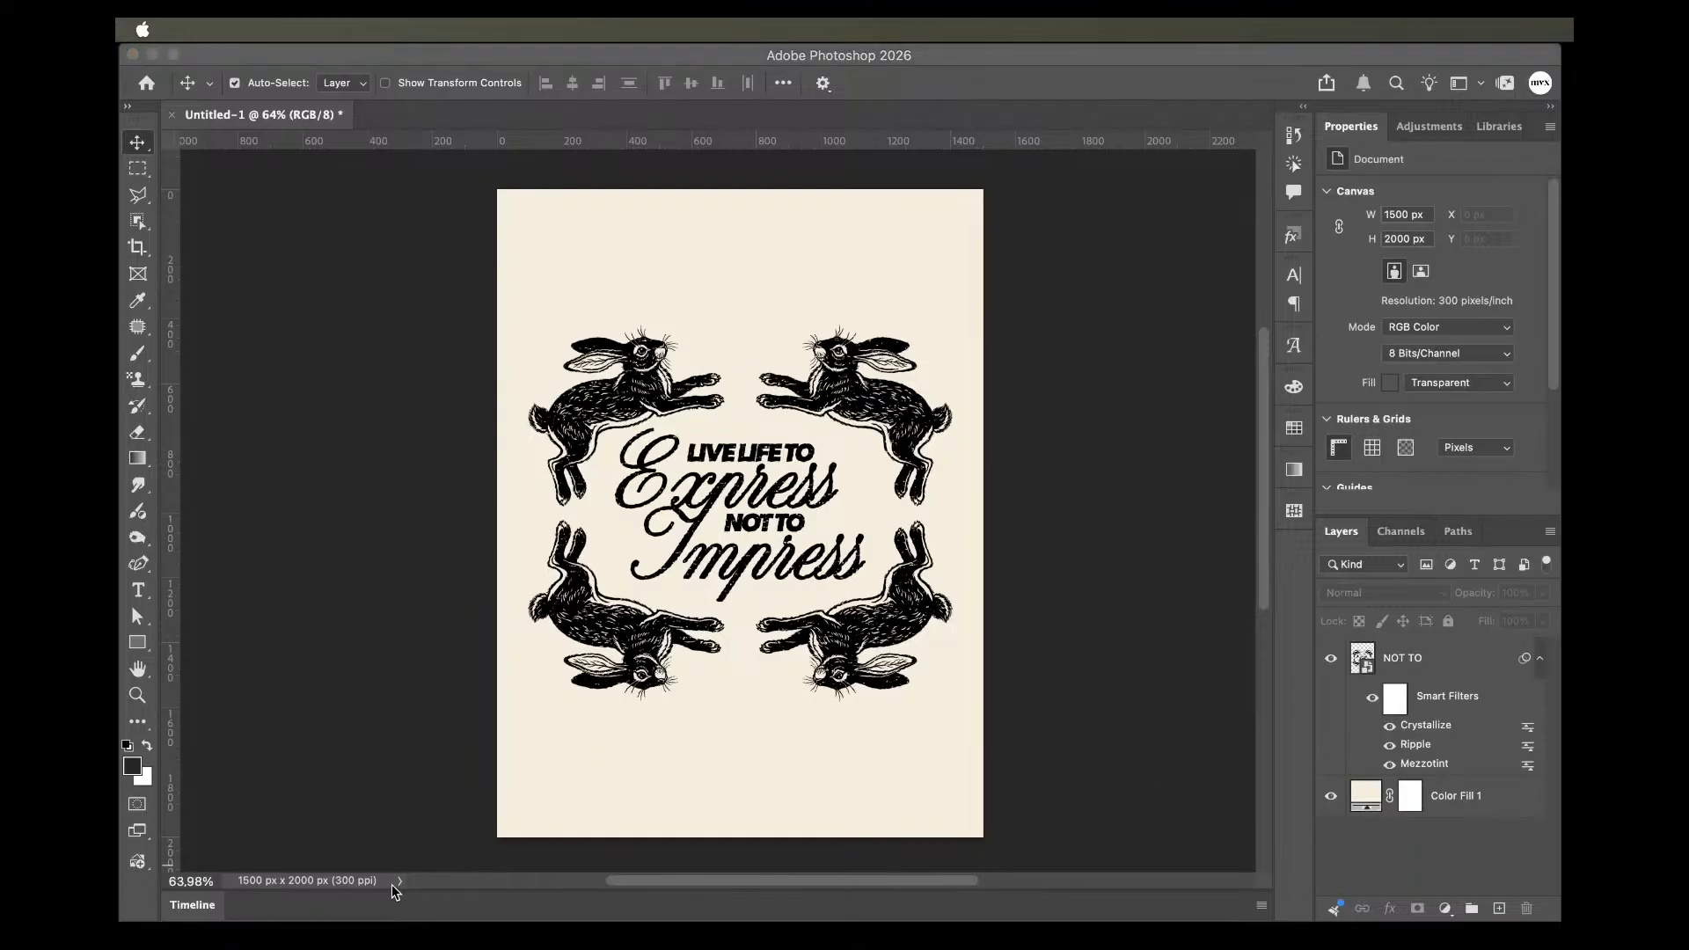
pyautogui.click(789, 895)
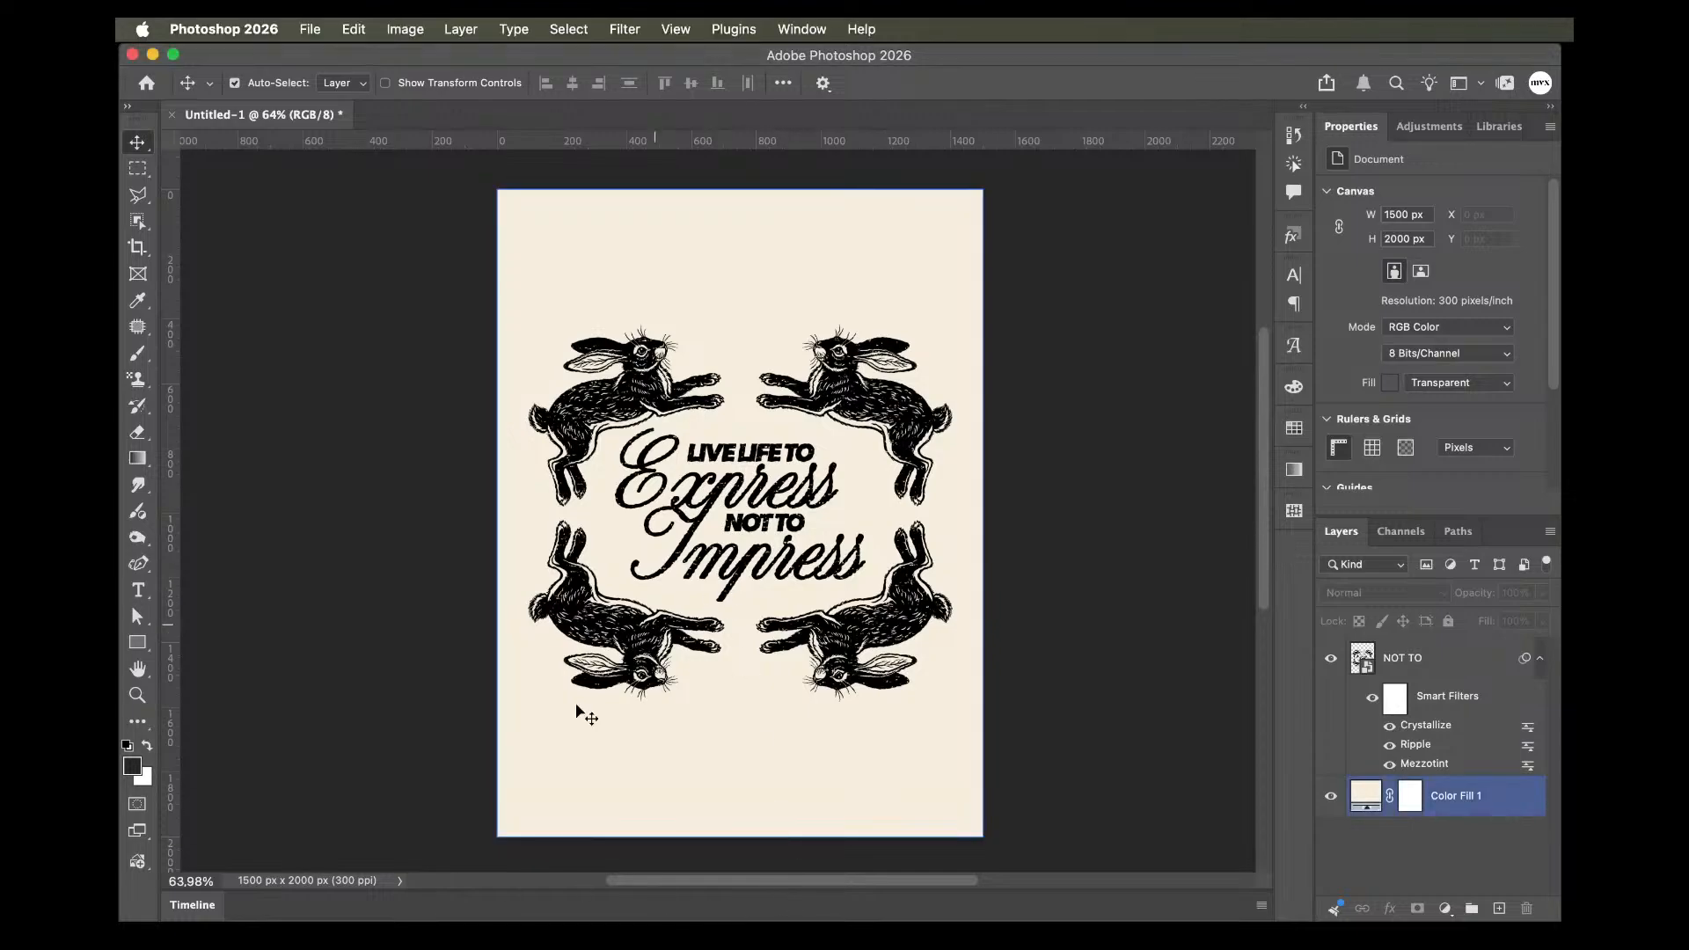
pyautogui.click(173, 885)
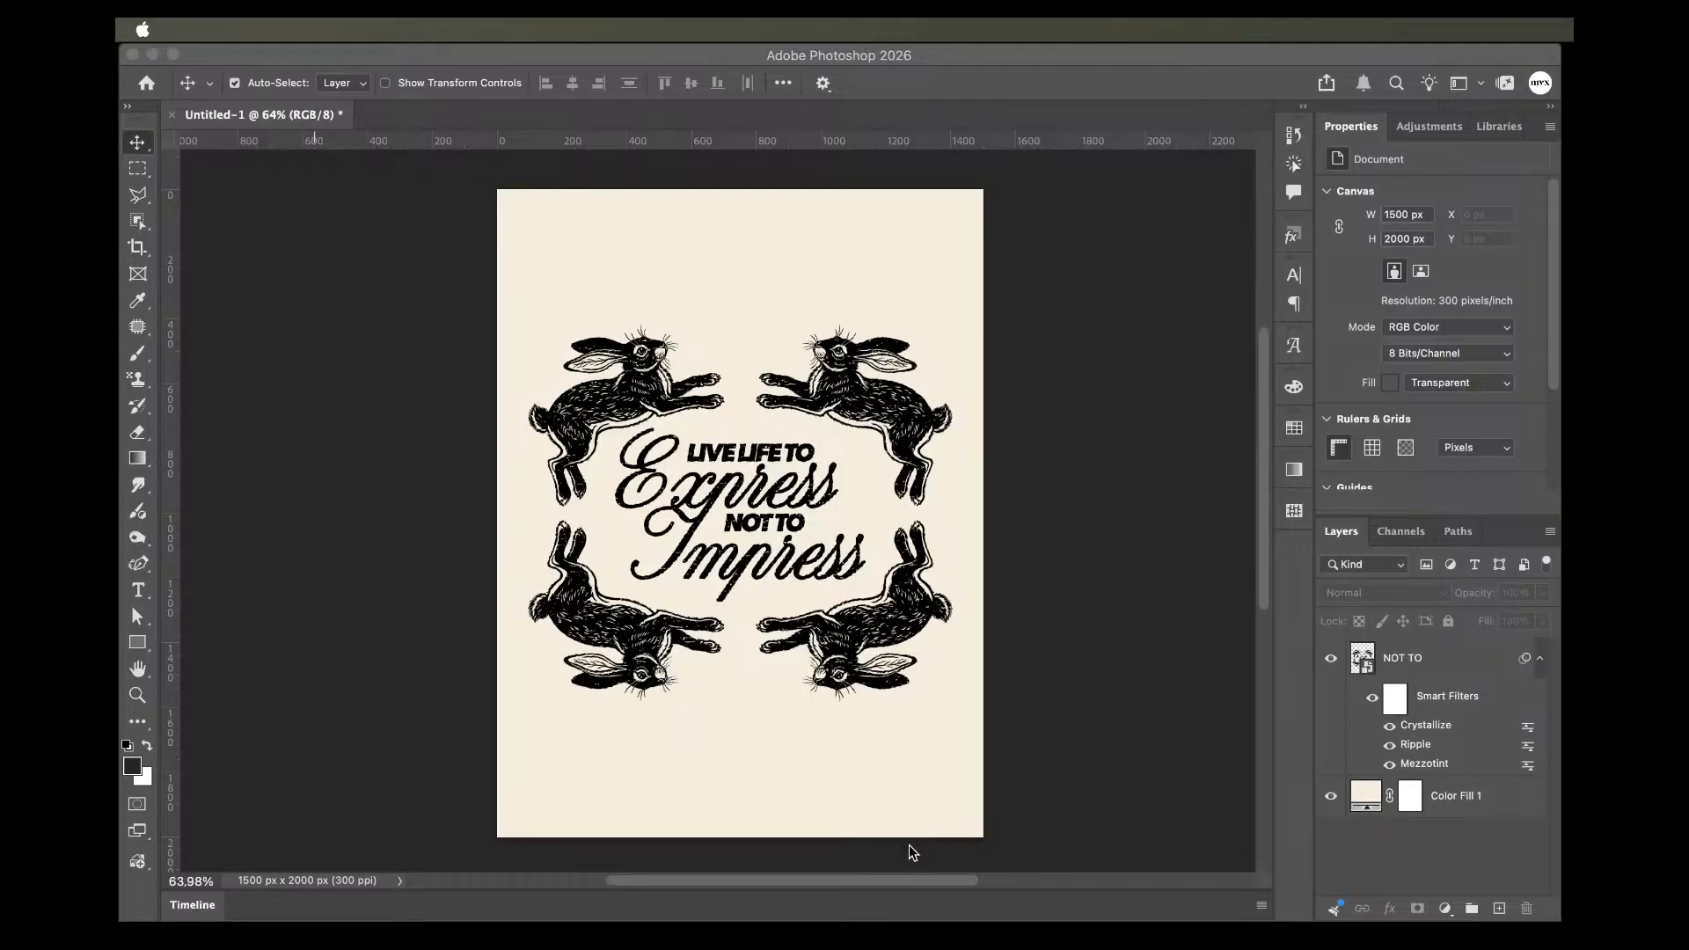
pyautogui.moveTo(971, 513)
pyautogui.mouseDown()
pyautogui.moveTo(1011, 517)
pyautogui.moveTo(984, 512)
pyautogui.mouseUp()
pyautogui.press('Return')
pyautogui.moveTo(517, 512); pyautogui.dragTo(468, 516)
pyautogui.press('Return')
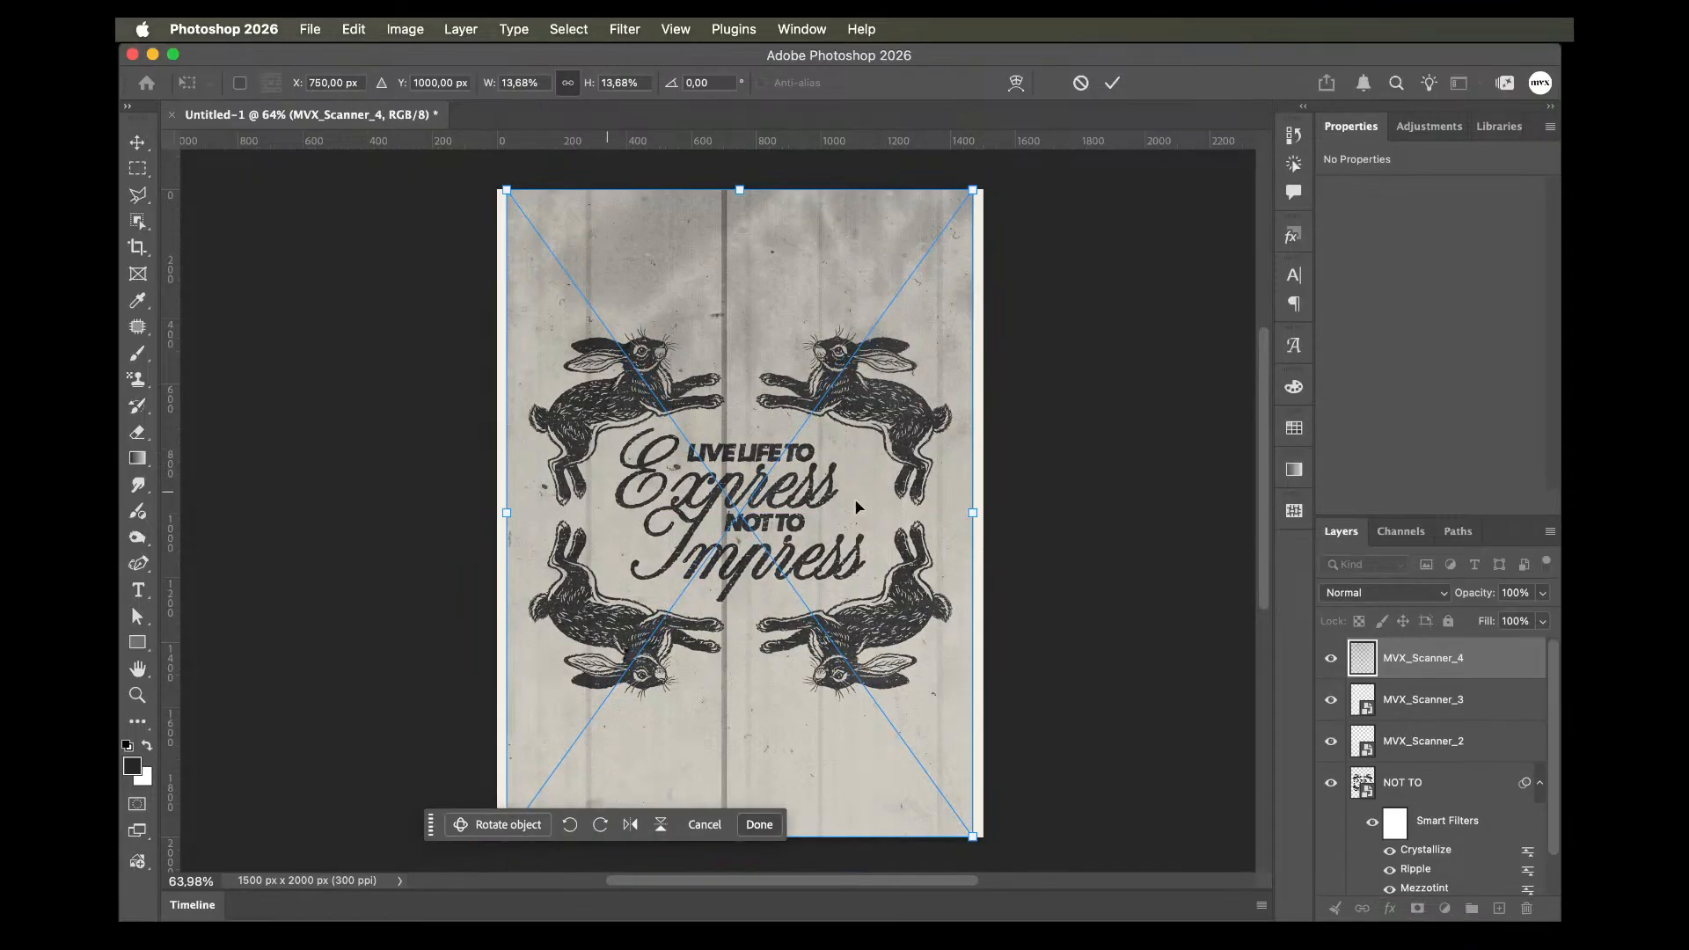
pyautogui.moveTo(973, 516); pyautogui.dragTo(1025, 514)
pyautogui.press('Return')
pyautogui.press('Return')
pyautogui.press('Return')
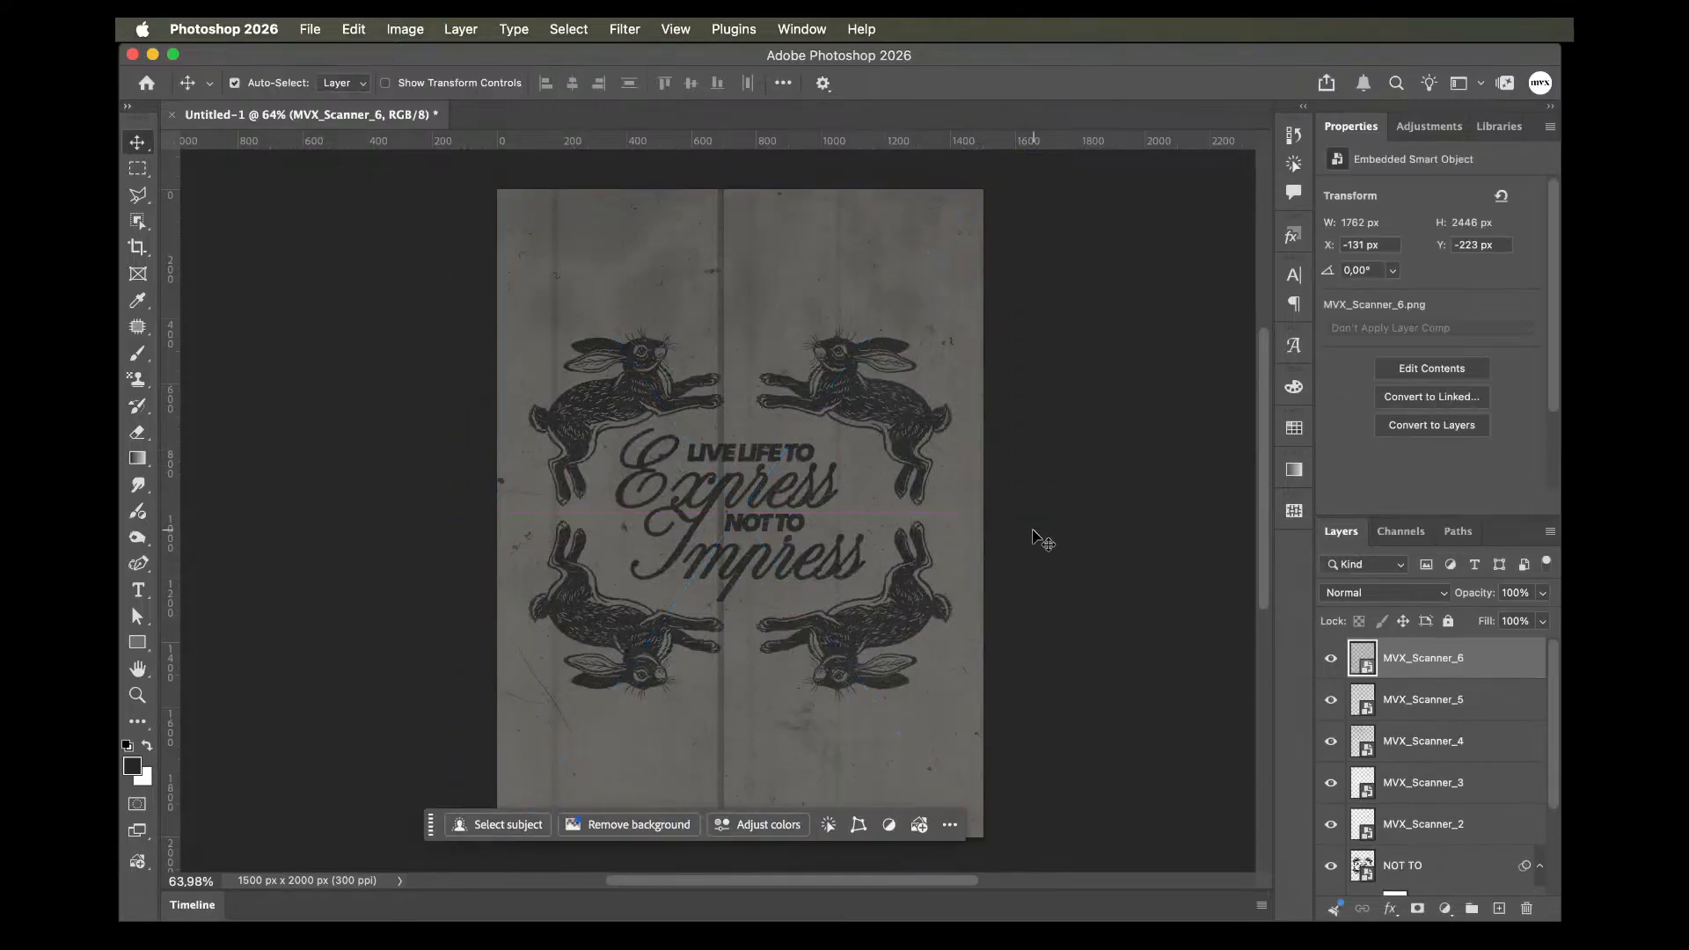
# Hide the MVX_Scanner_3, 4 and 5 layers, and give MVX_Scanner_6, moved beneath them, a fill of 40%.
pyautogui.moveTo(1332, 701); pyautogui.dragTo(1333, 795)
pyautogui.moveTo(1456, 656); pyautogui.dragTo(1451, 799)
pyautogui.click(1518, 620)
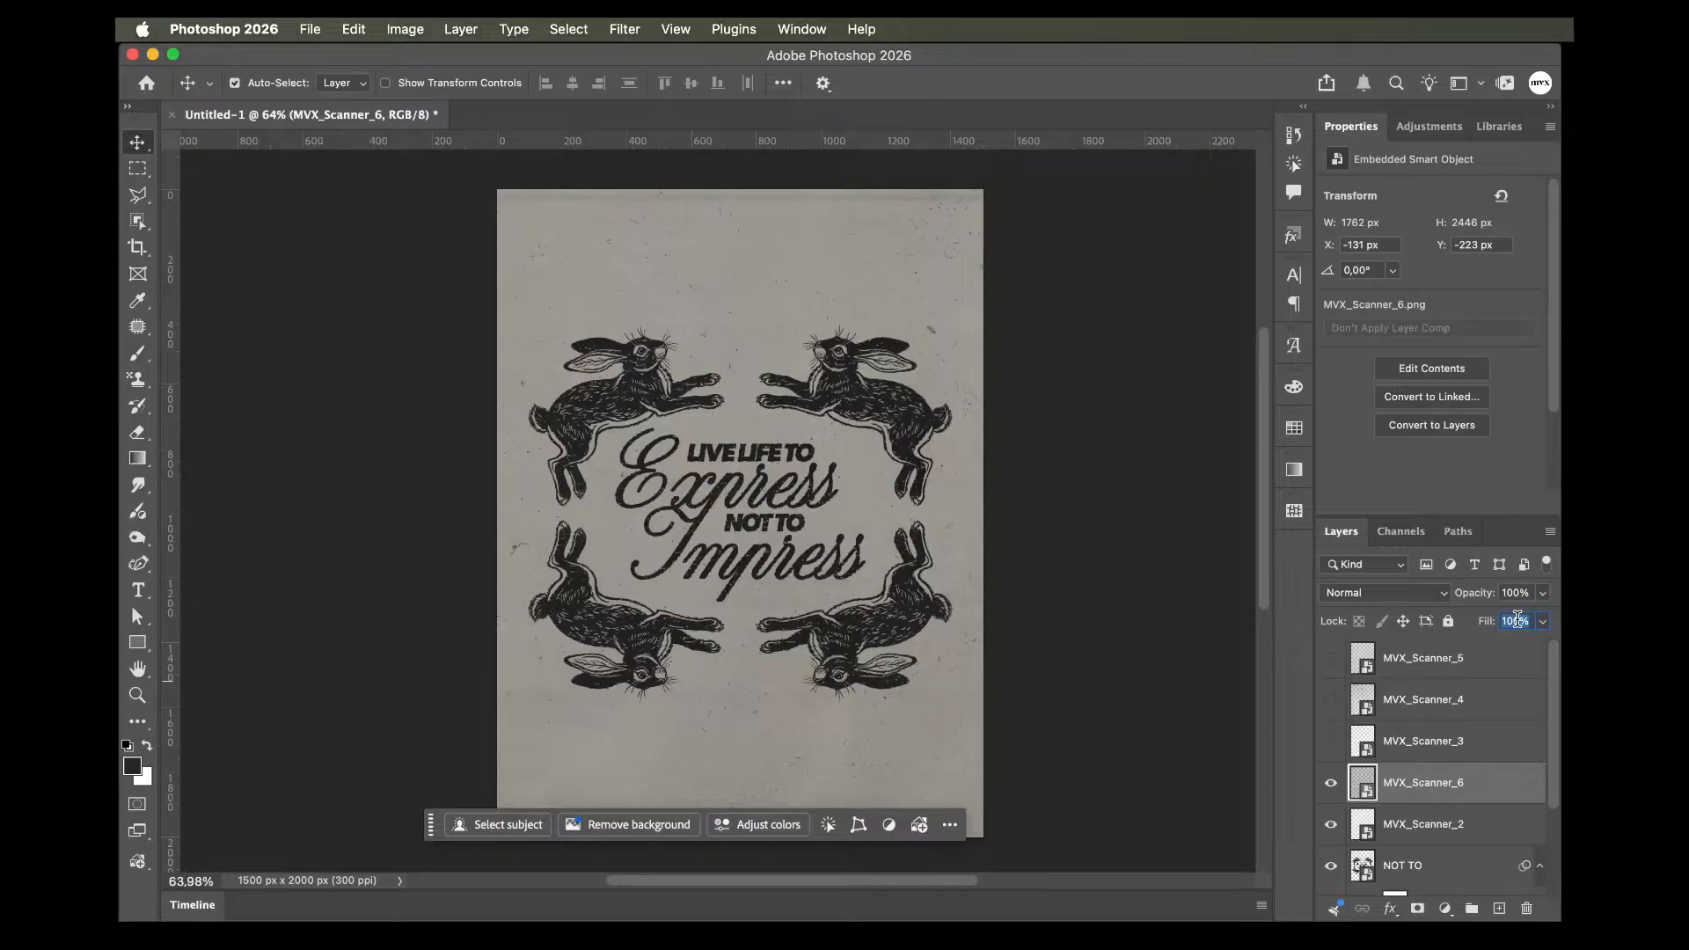
pyautogui.write('40')
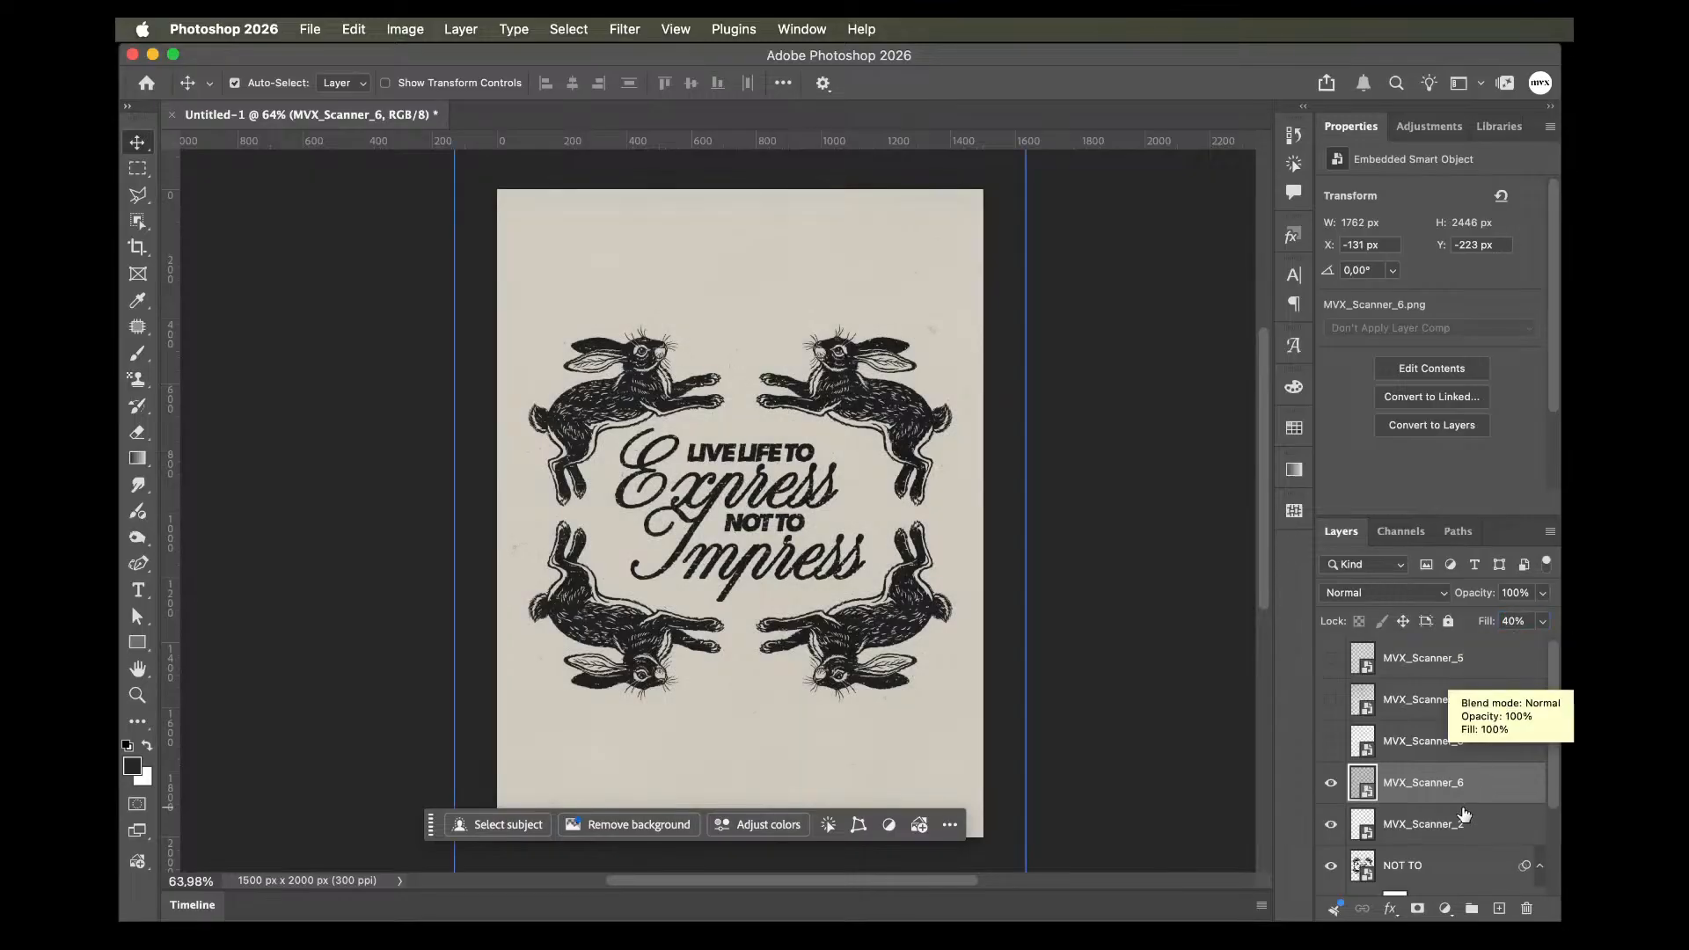
# Preview MVX_Scanner_4 and hide it again, and make the MVX_Scanner_3 and MVX_Scanner_5 textures visible.
pyautogui.click(1329, 701)
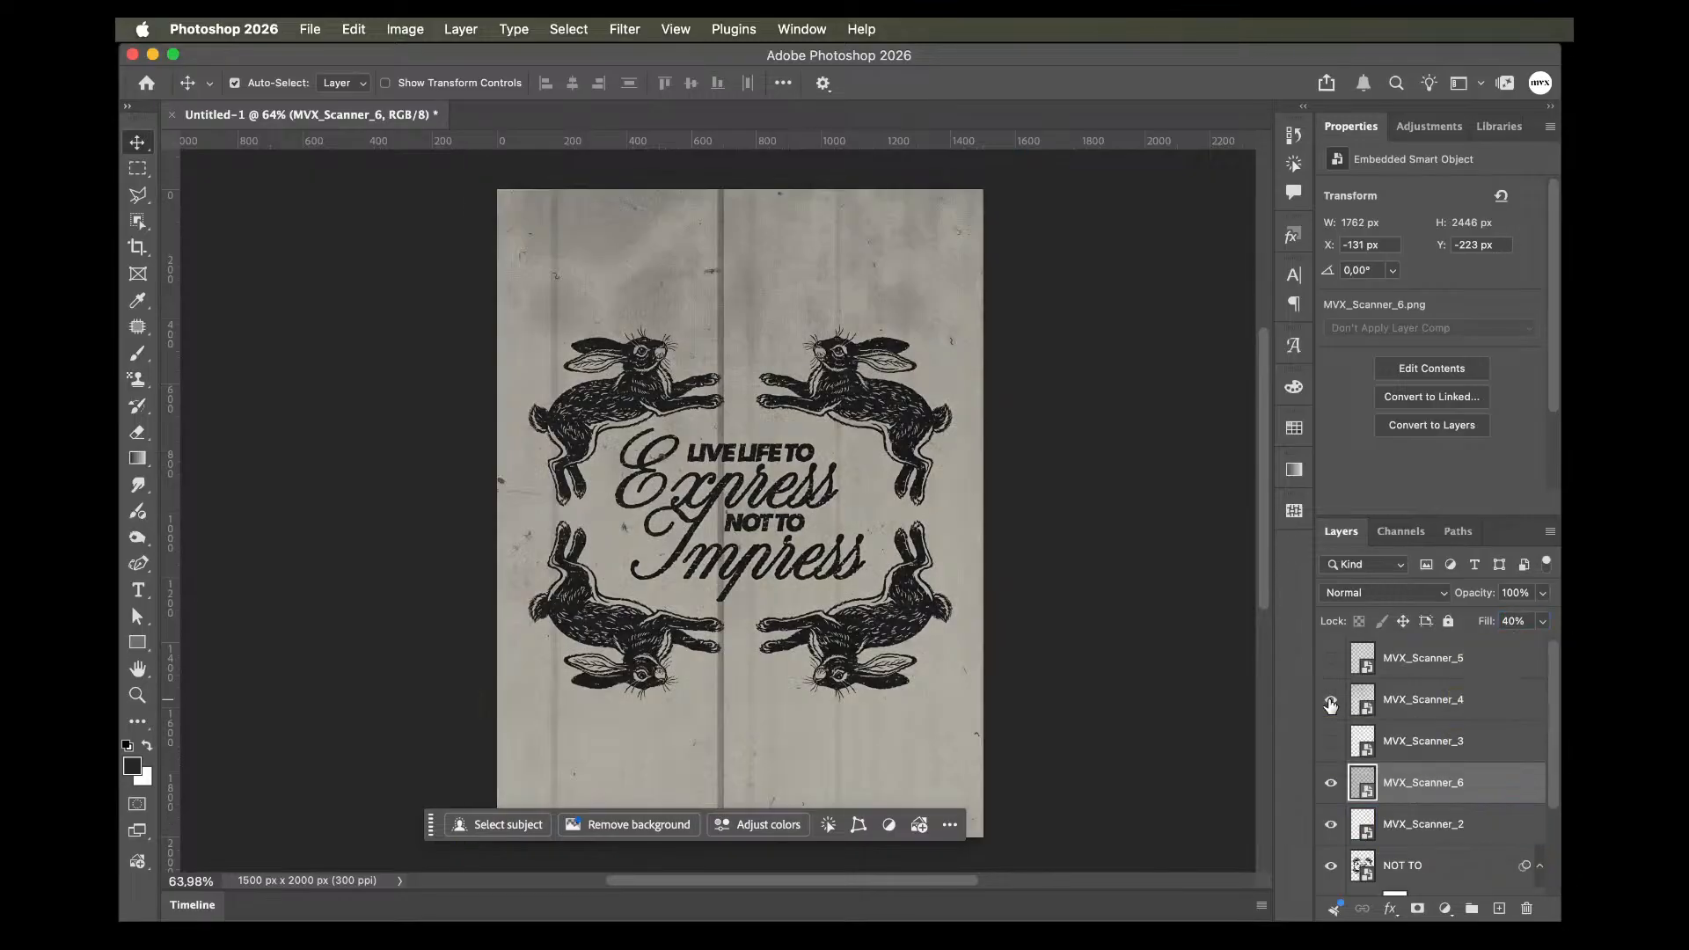
pyautogui.click(1330, 702)
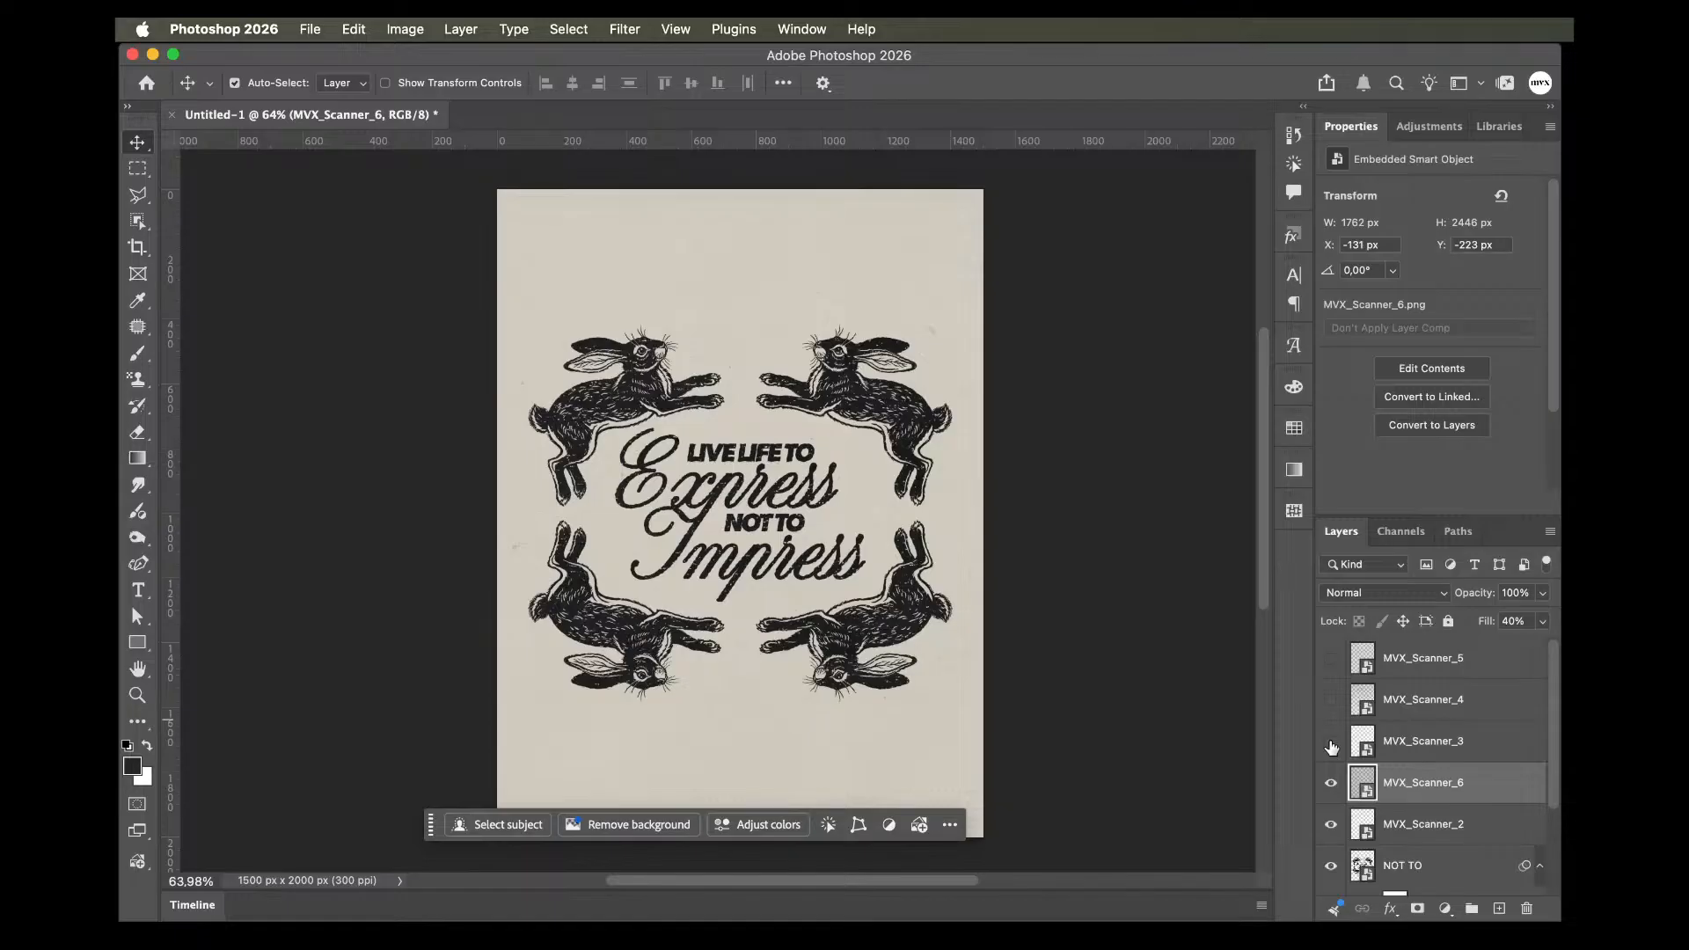
pyautogui.click(1331, 745)
pyautogui.click(1332, 662)
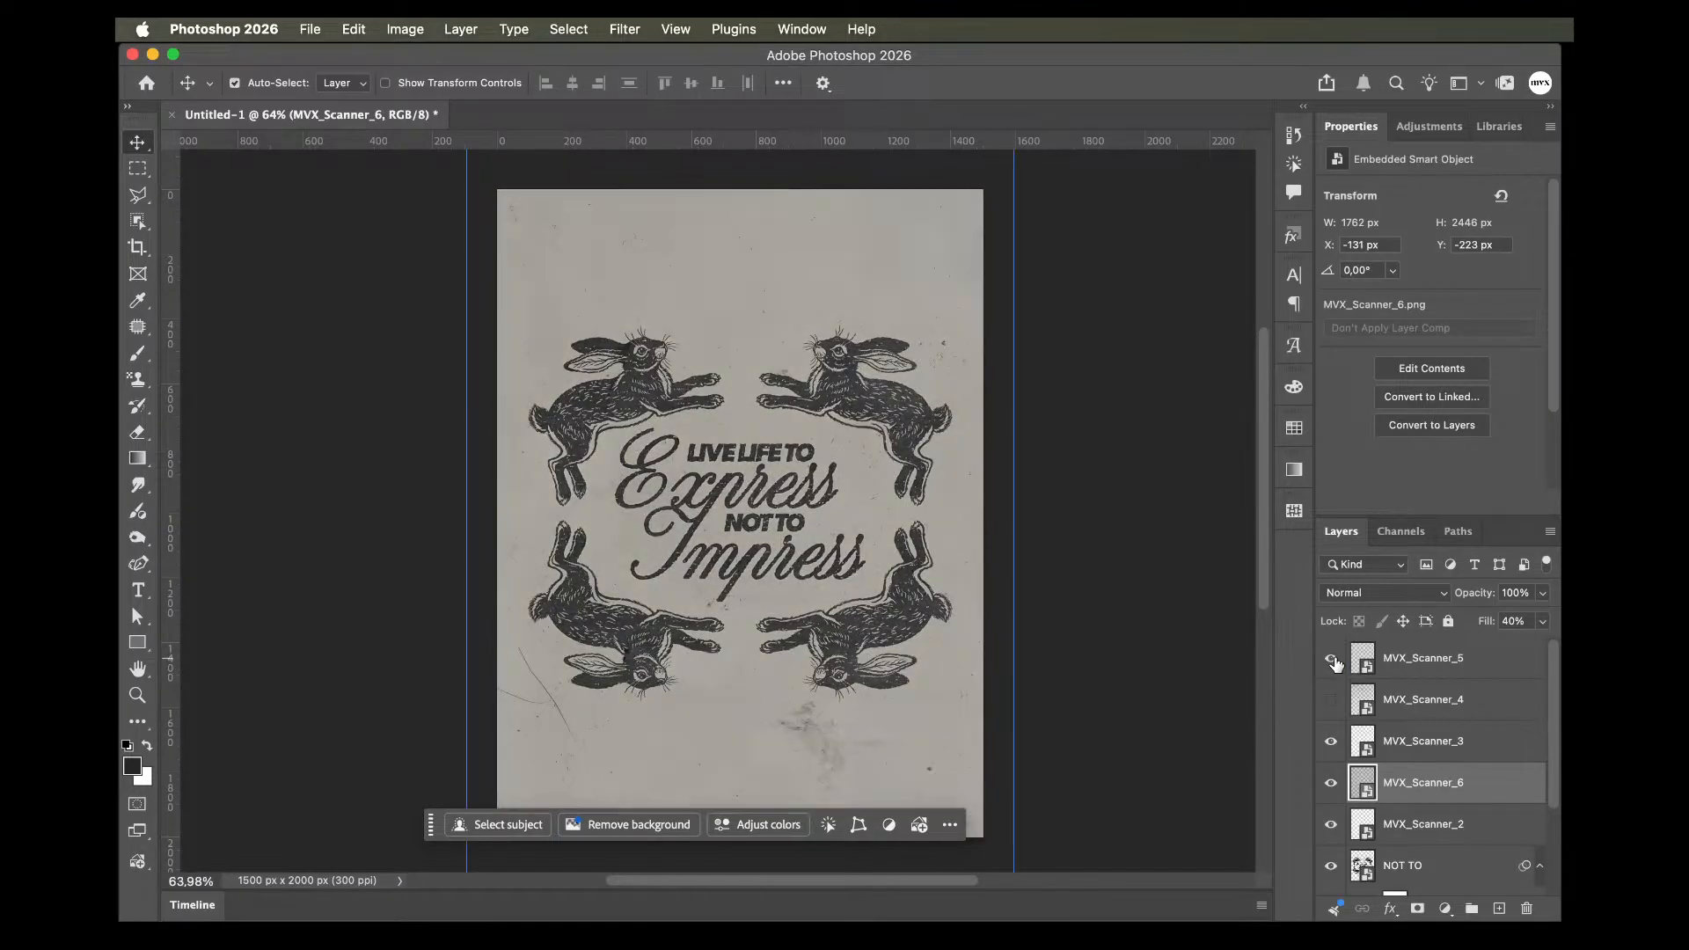
# Enlarge the MVX_Scanner_5 texture to about 2530 x 3512 px and reposition it at about X -997, Y -397 px.
pyautogui.click(1429, 665)
pyautogui.hotkey('ctrl', 't')
pyautogui.moveTo(1014, 512); pyautogui.dragTo(1156, 527)
pyautogui.moveTo(918, 409); pyautogui.dragTo(761, 523)
pyautogui.press('Return')
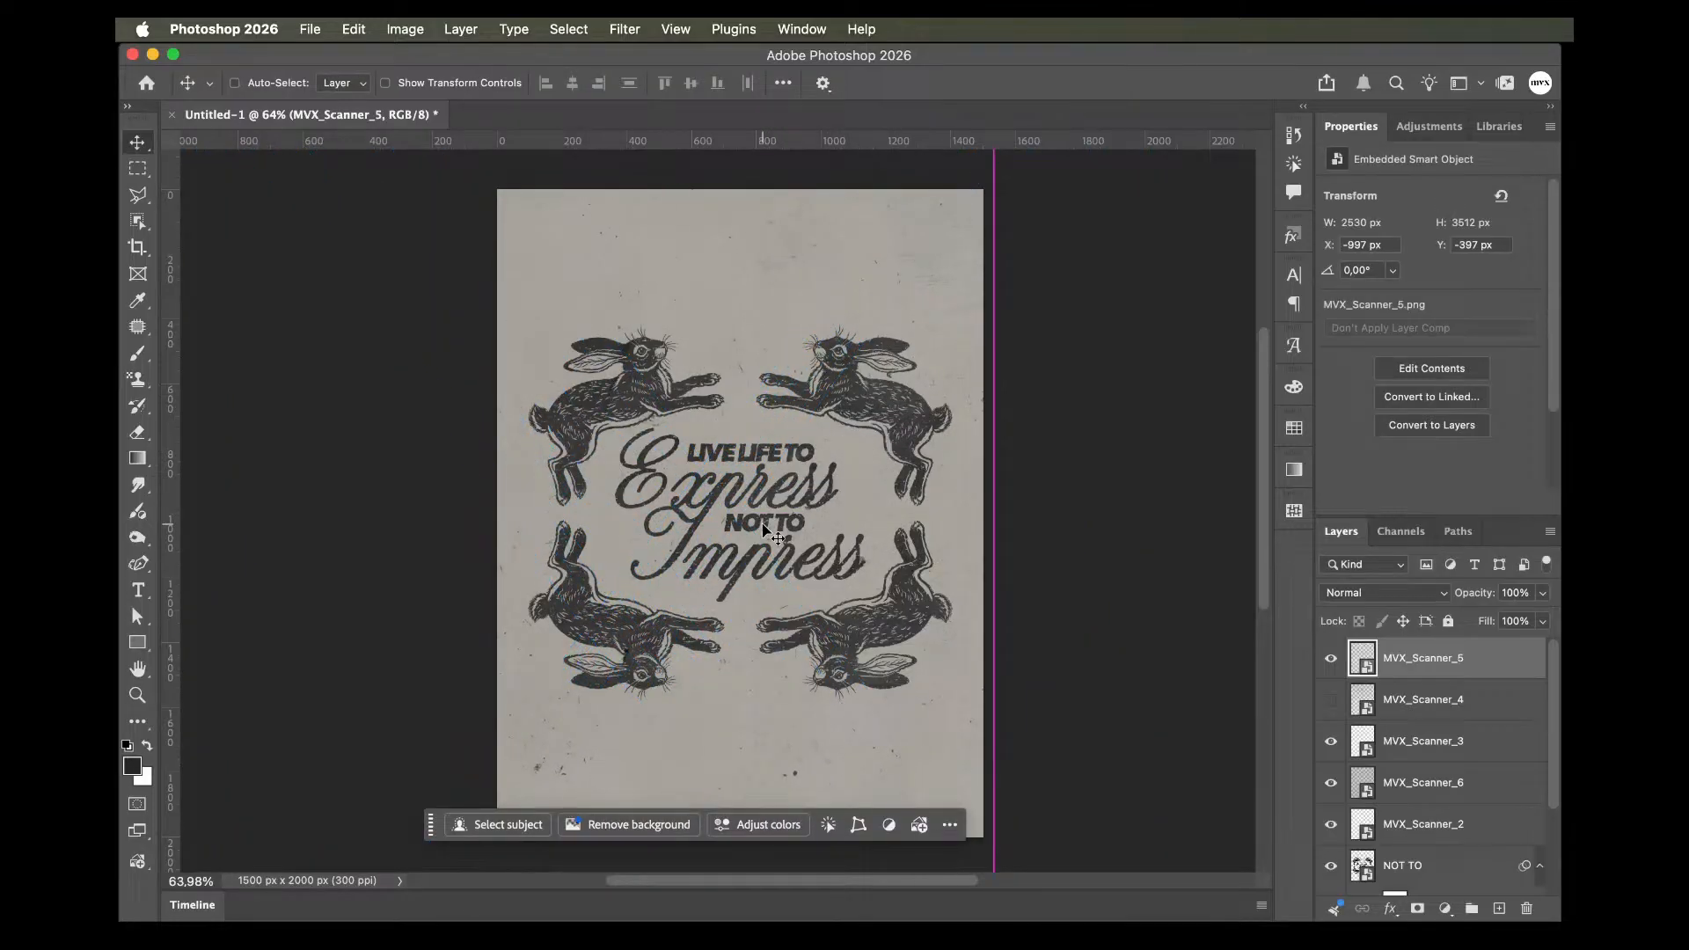
# Invert the colours of the MVX_Scanner_5 texture and set its fill to 30%.
pyautogui.press('super+i')
pyautogui.click(1538, 658)
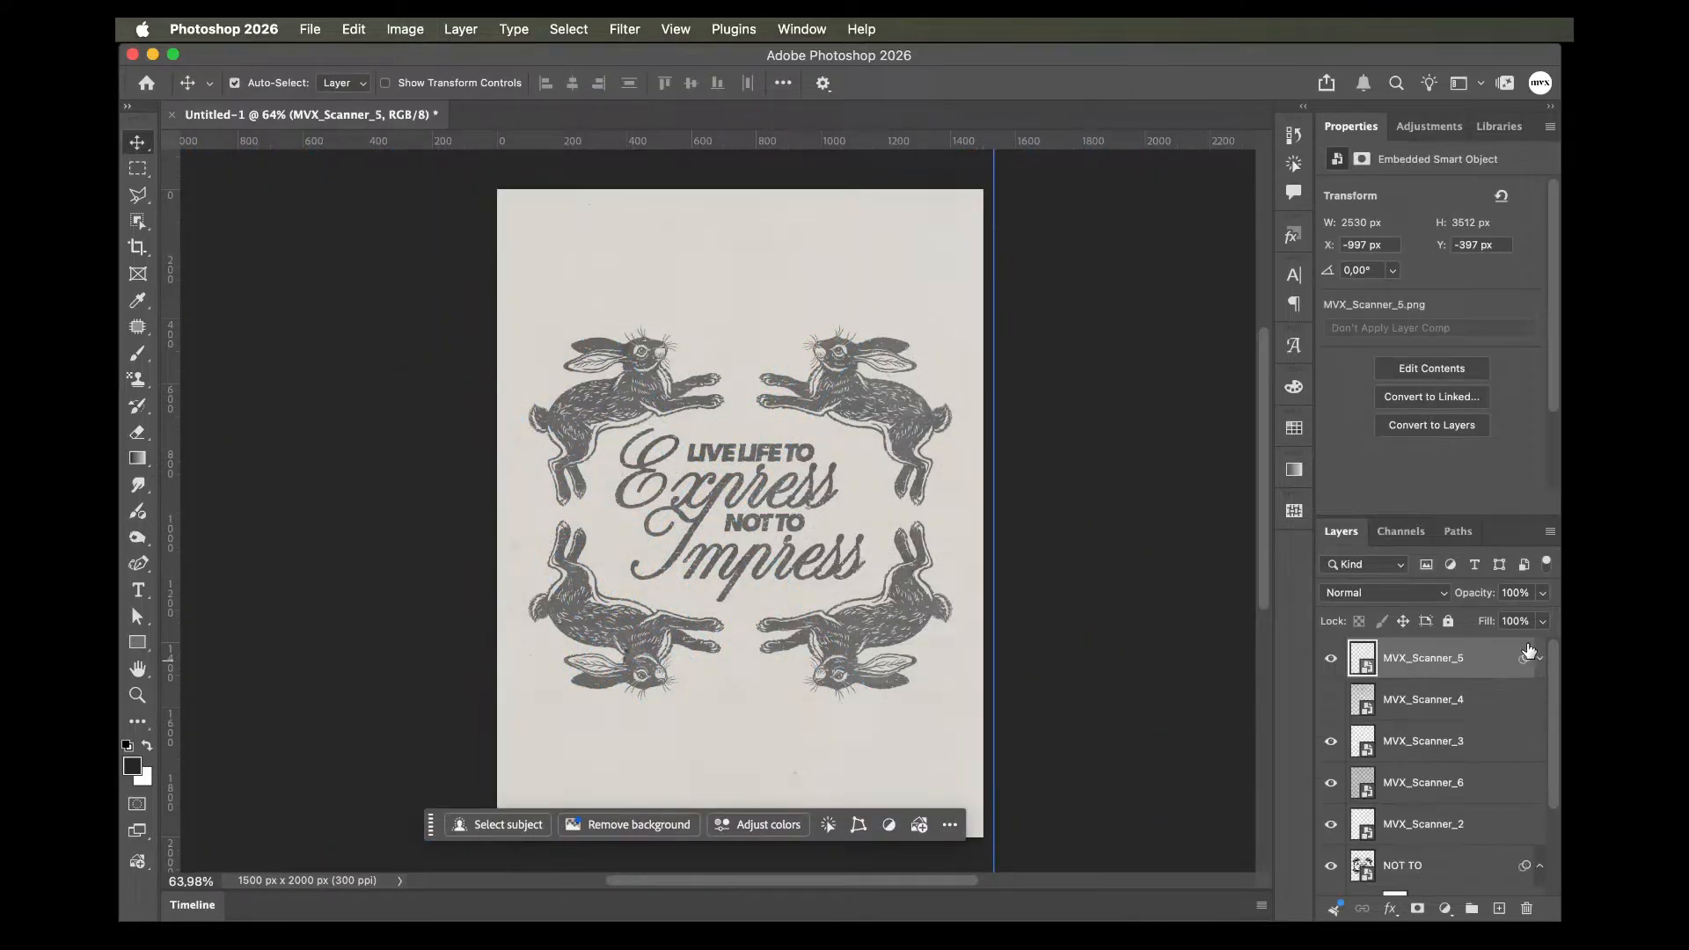
pyautogui.click(1511, 619)
pyautogui.write('30')
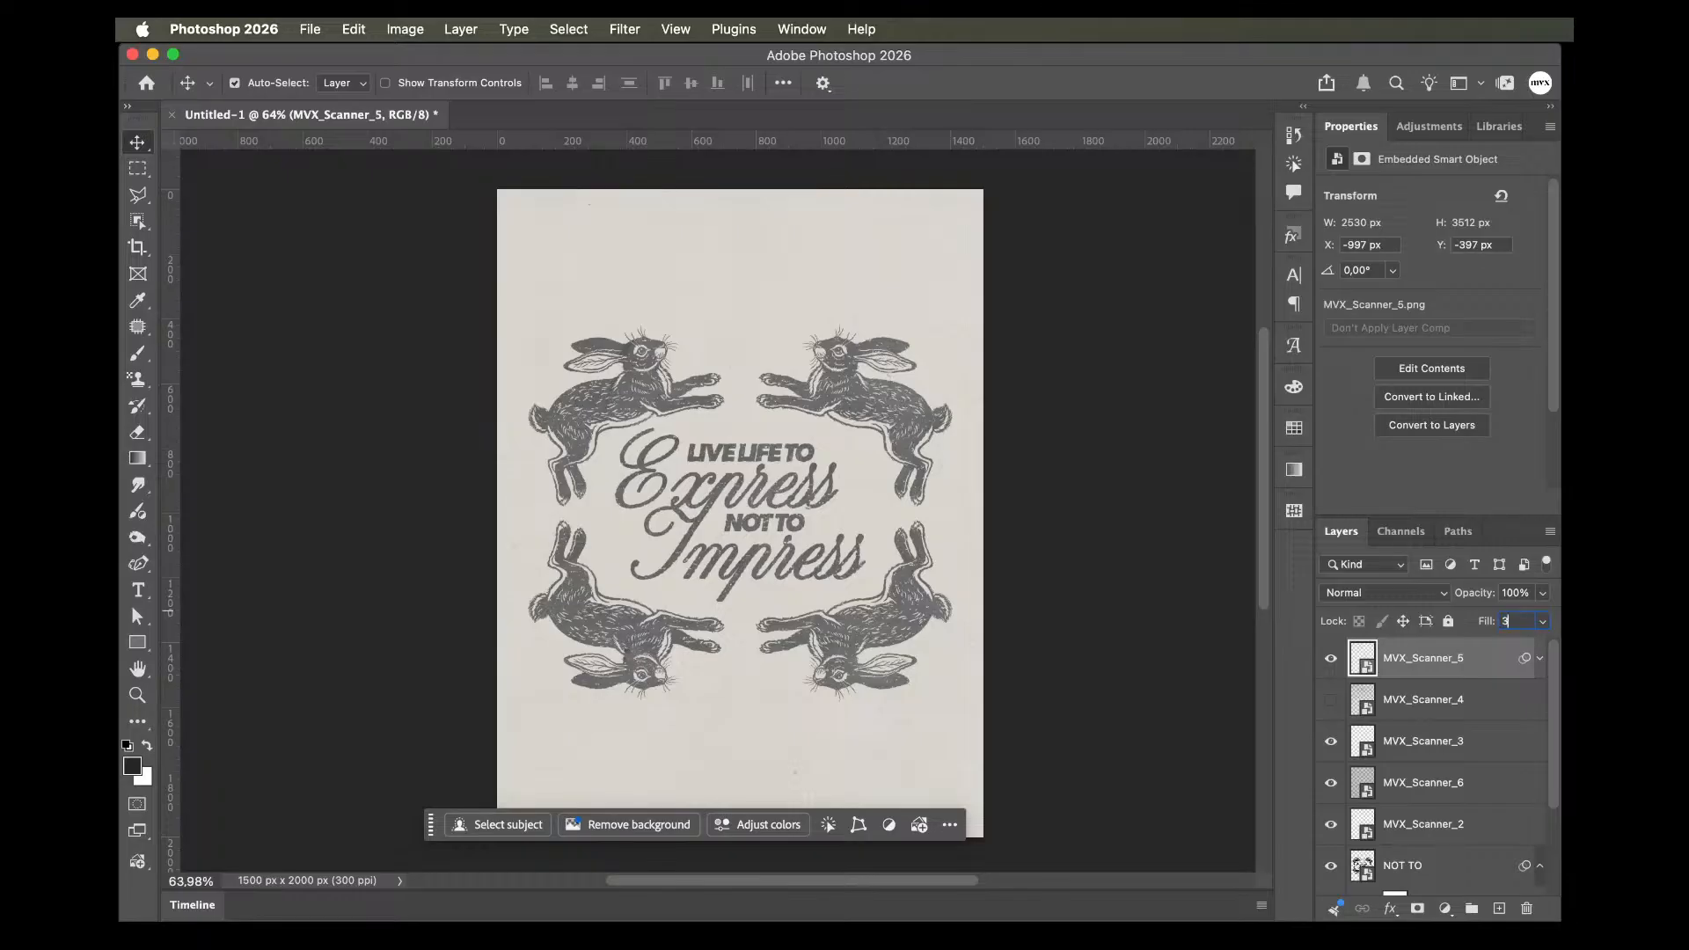
pyautogui.press('Return')
# Set the fill of the MVX_Scanner_3 layer to 30%.
pyautogui.click(1447, 741)
pyautogui.click(1510, 621)
pyautogui.write('30')
pyautogui.press('Return')
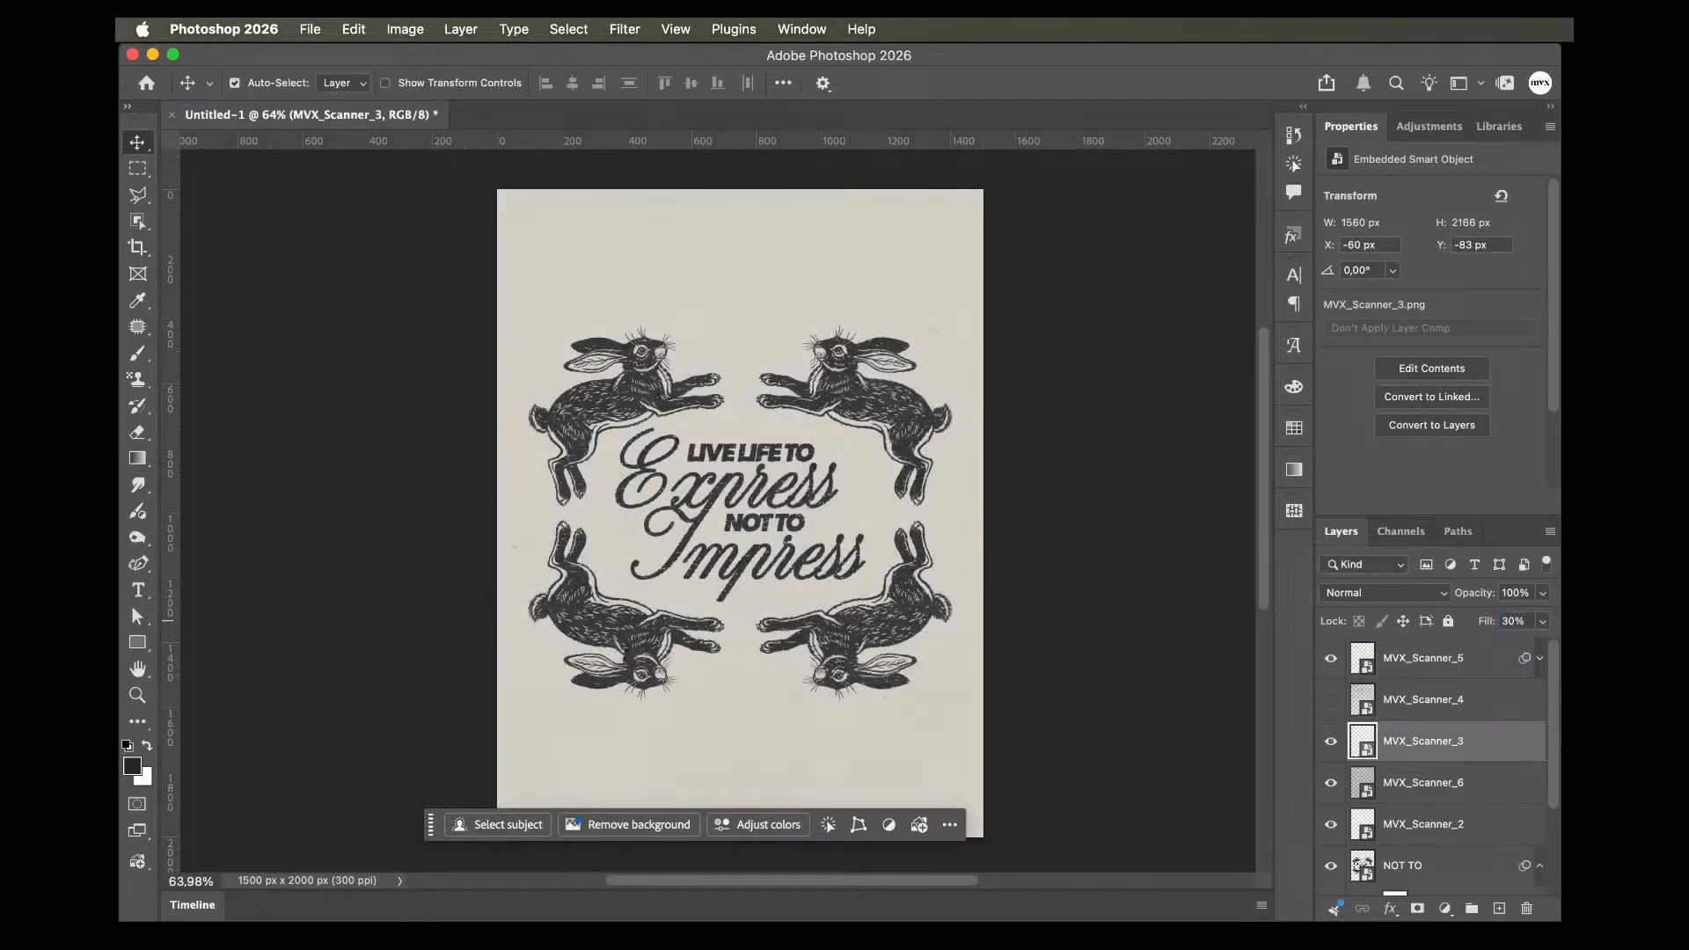
# Add a Grain adjustment above the MVX_Scanner_5 layer with amount 26, size 21 and roughness 40.
pyautogui.click(1494, 656)
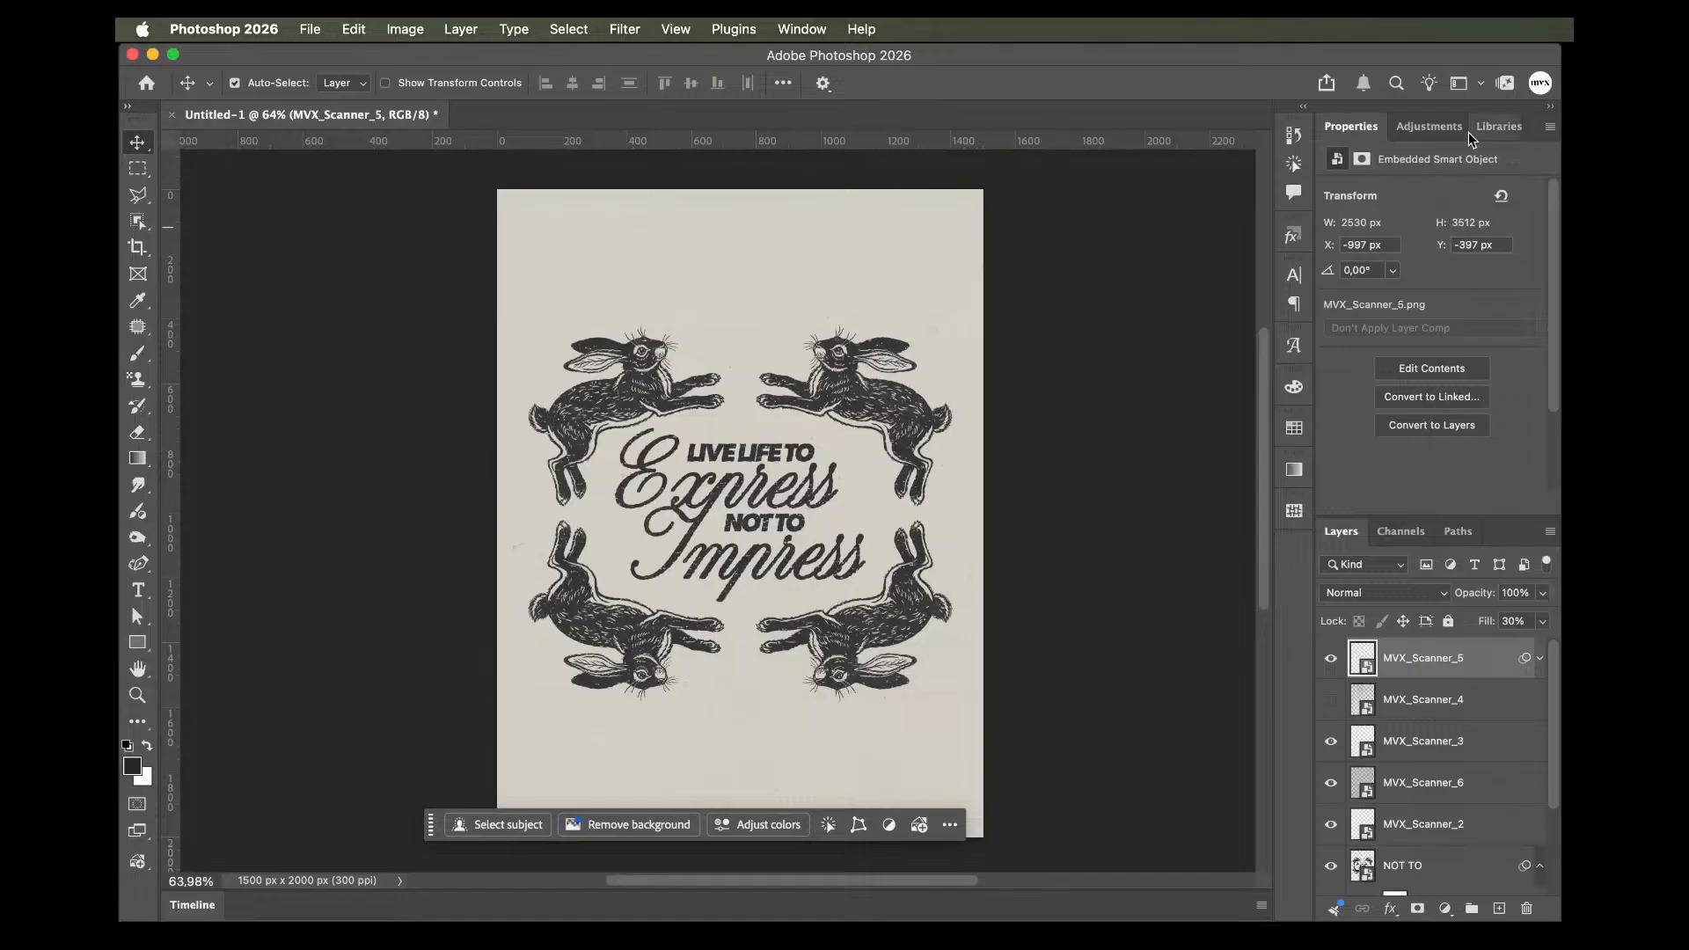
pyautogui.click(1425, 125)
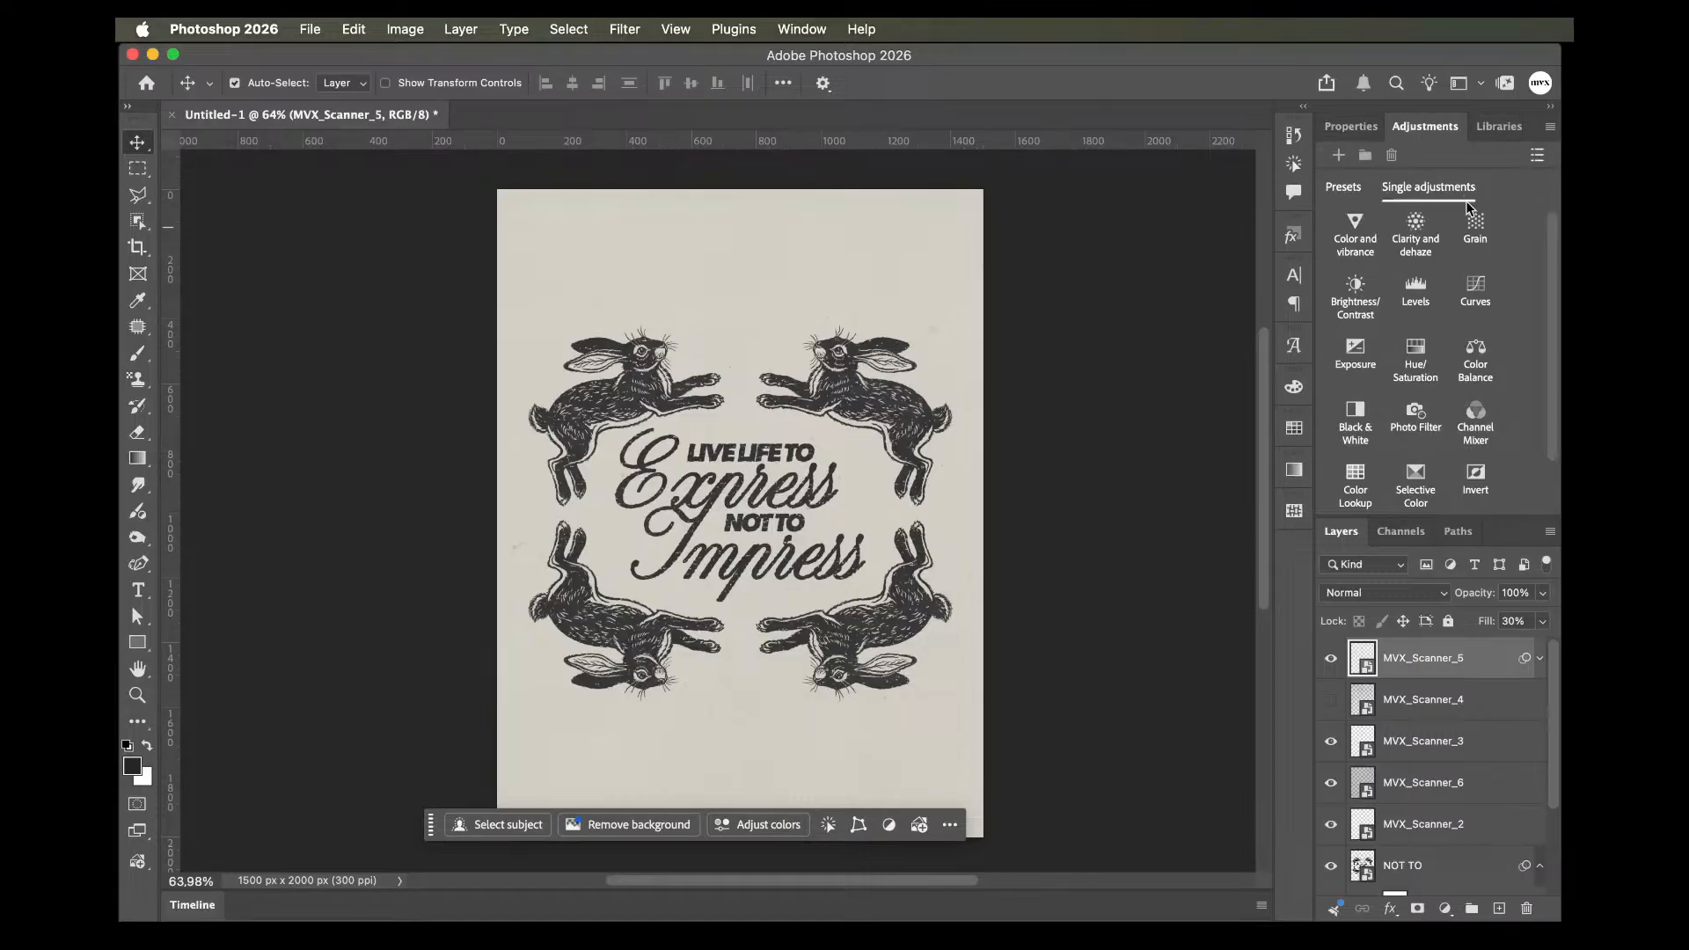
pyautogui.click(1474, 225)
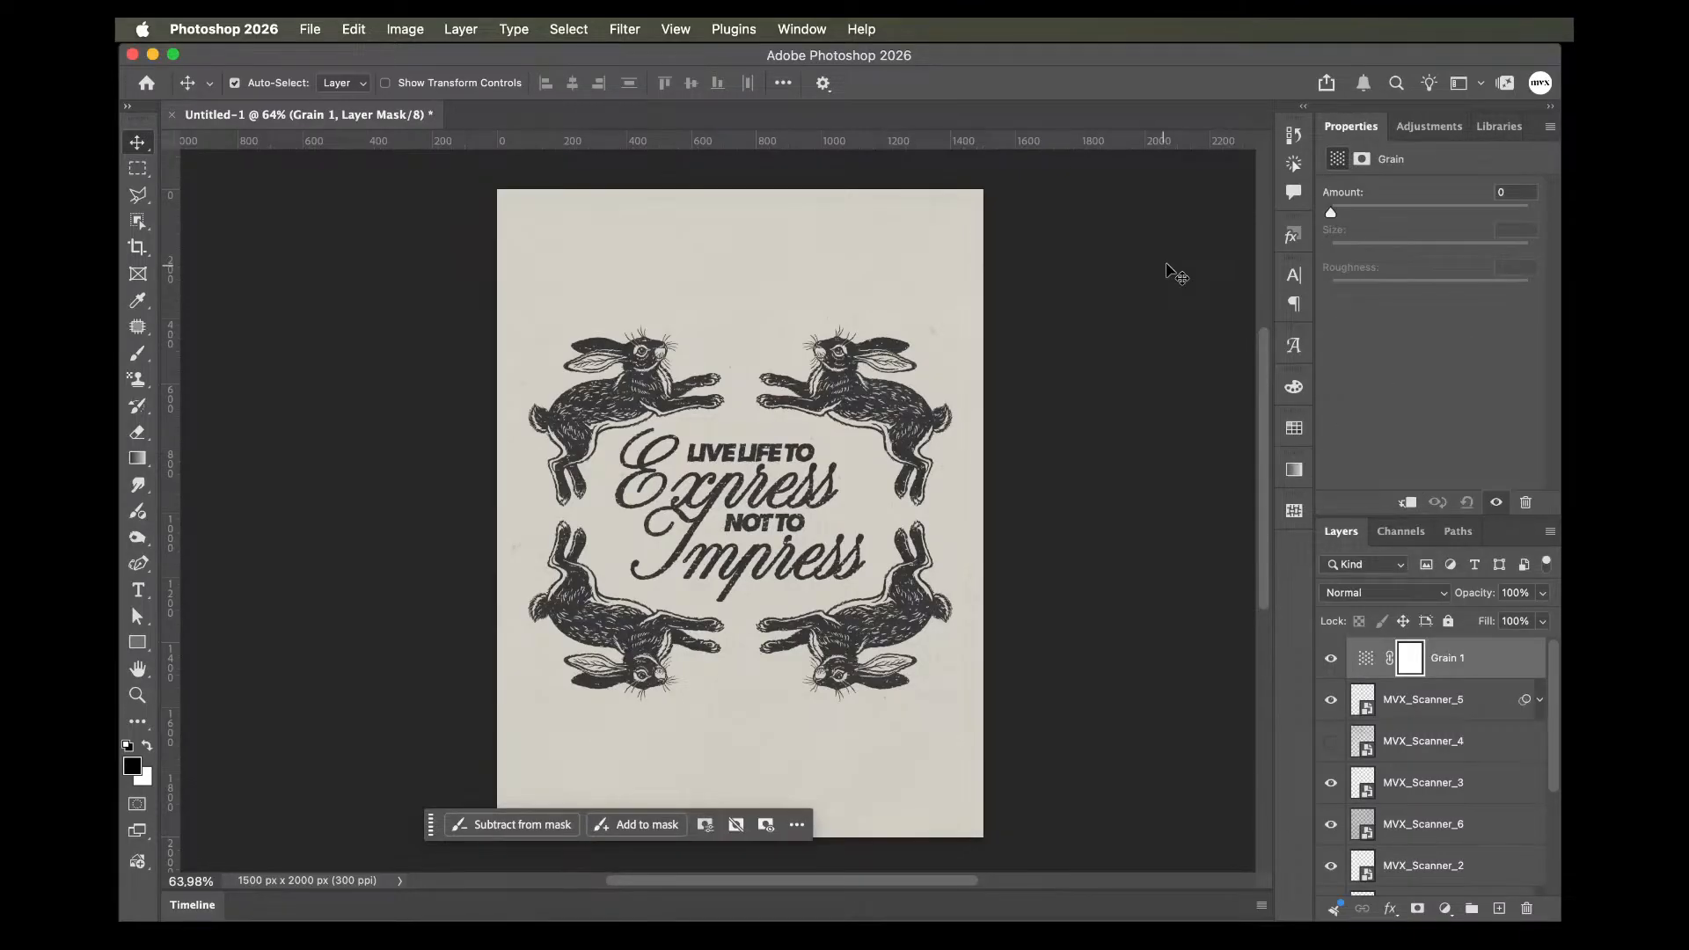
pyautogui.moveTo(1331, 212); pyautogui.dragTo(1384, 213)
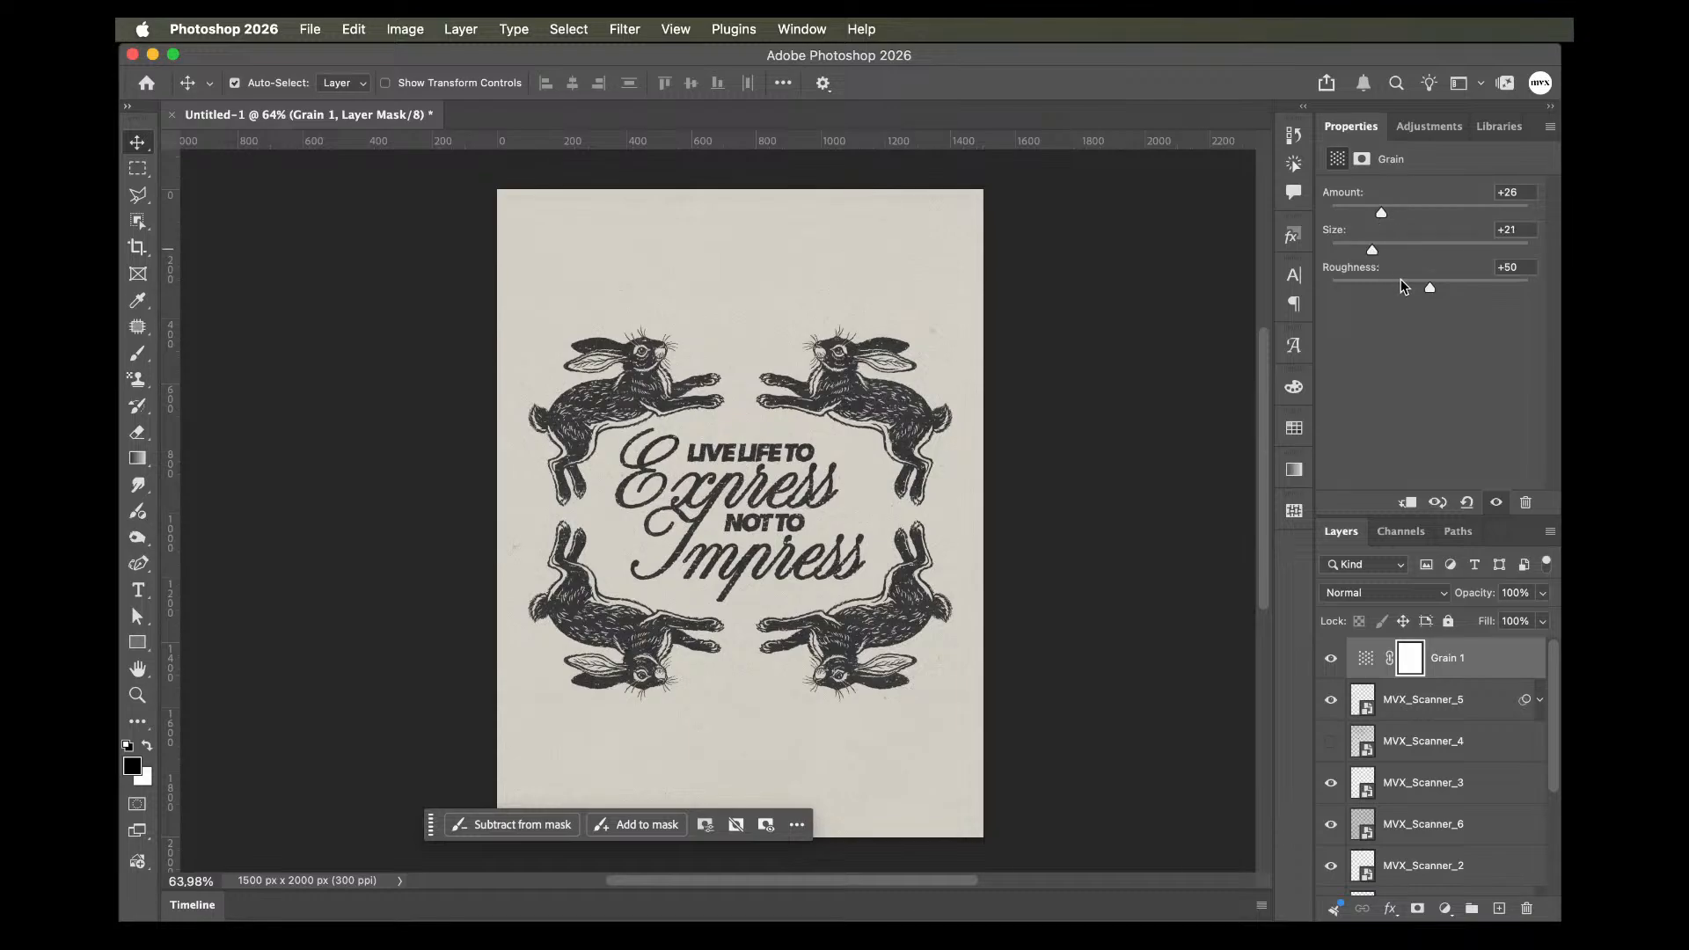
pyautogui.click(1128, 459)
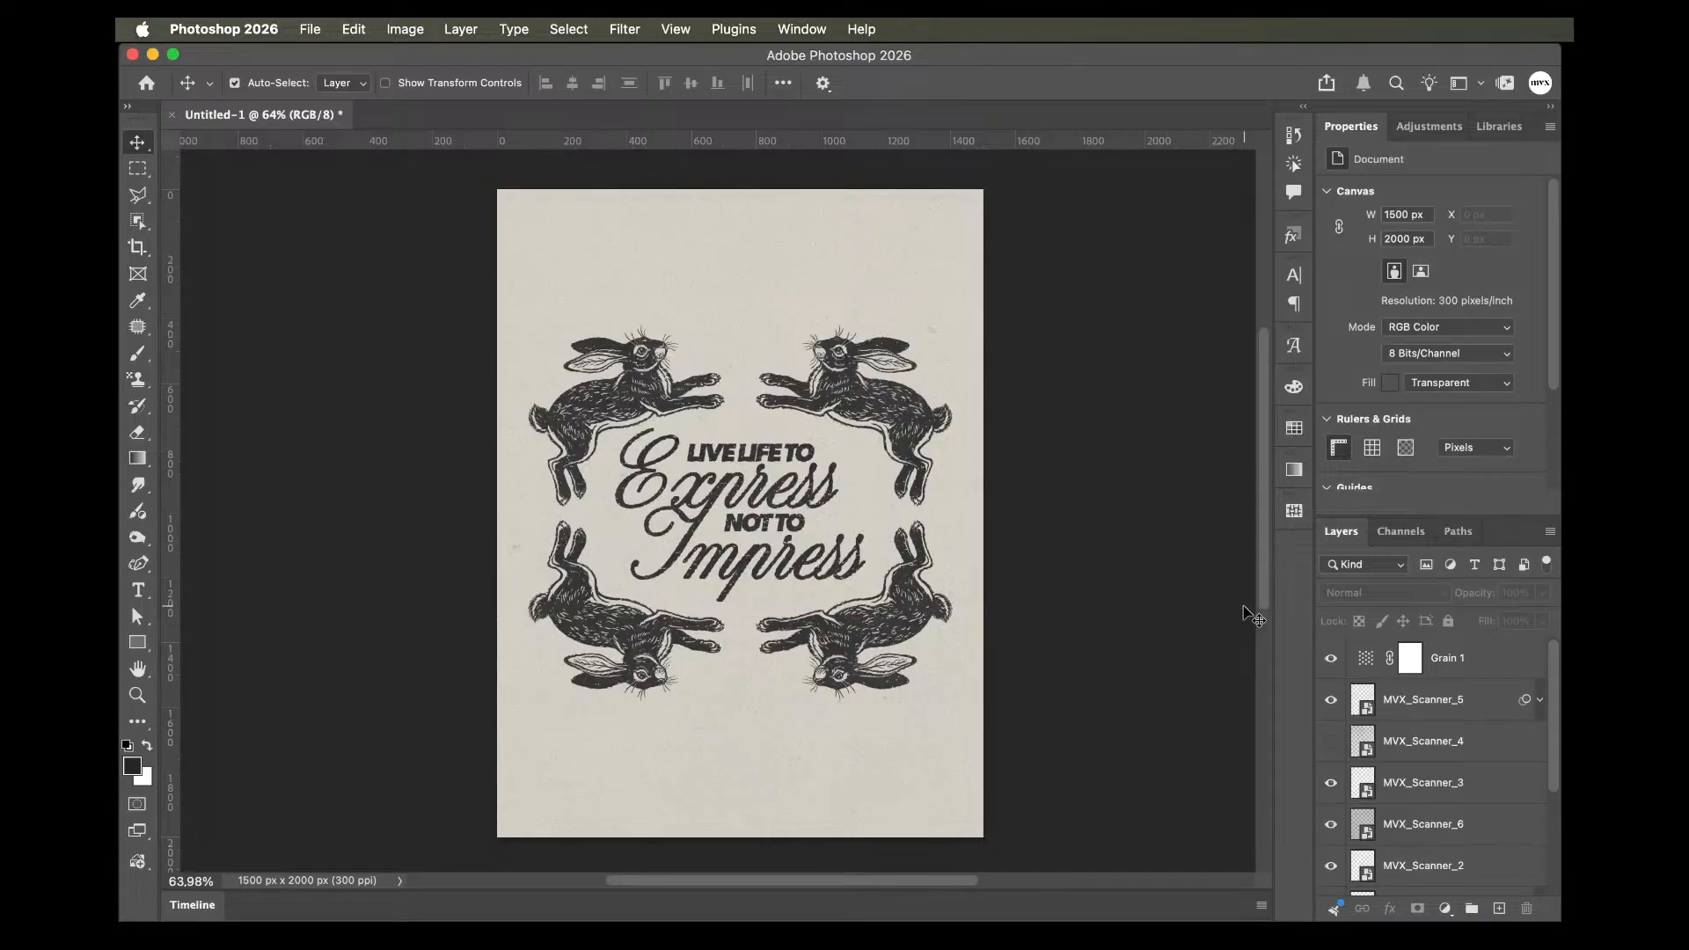
# Convert all layers from Grain 1 down to Color Fill 1 into a single smart object.
pyautogui.click(1363, 661)
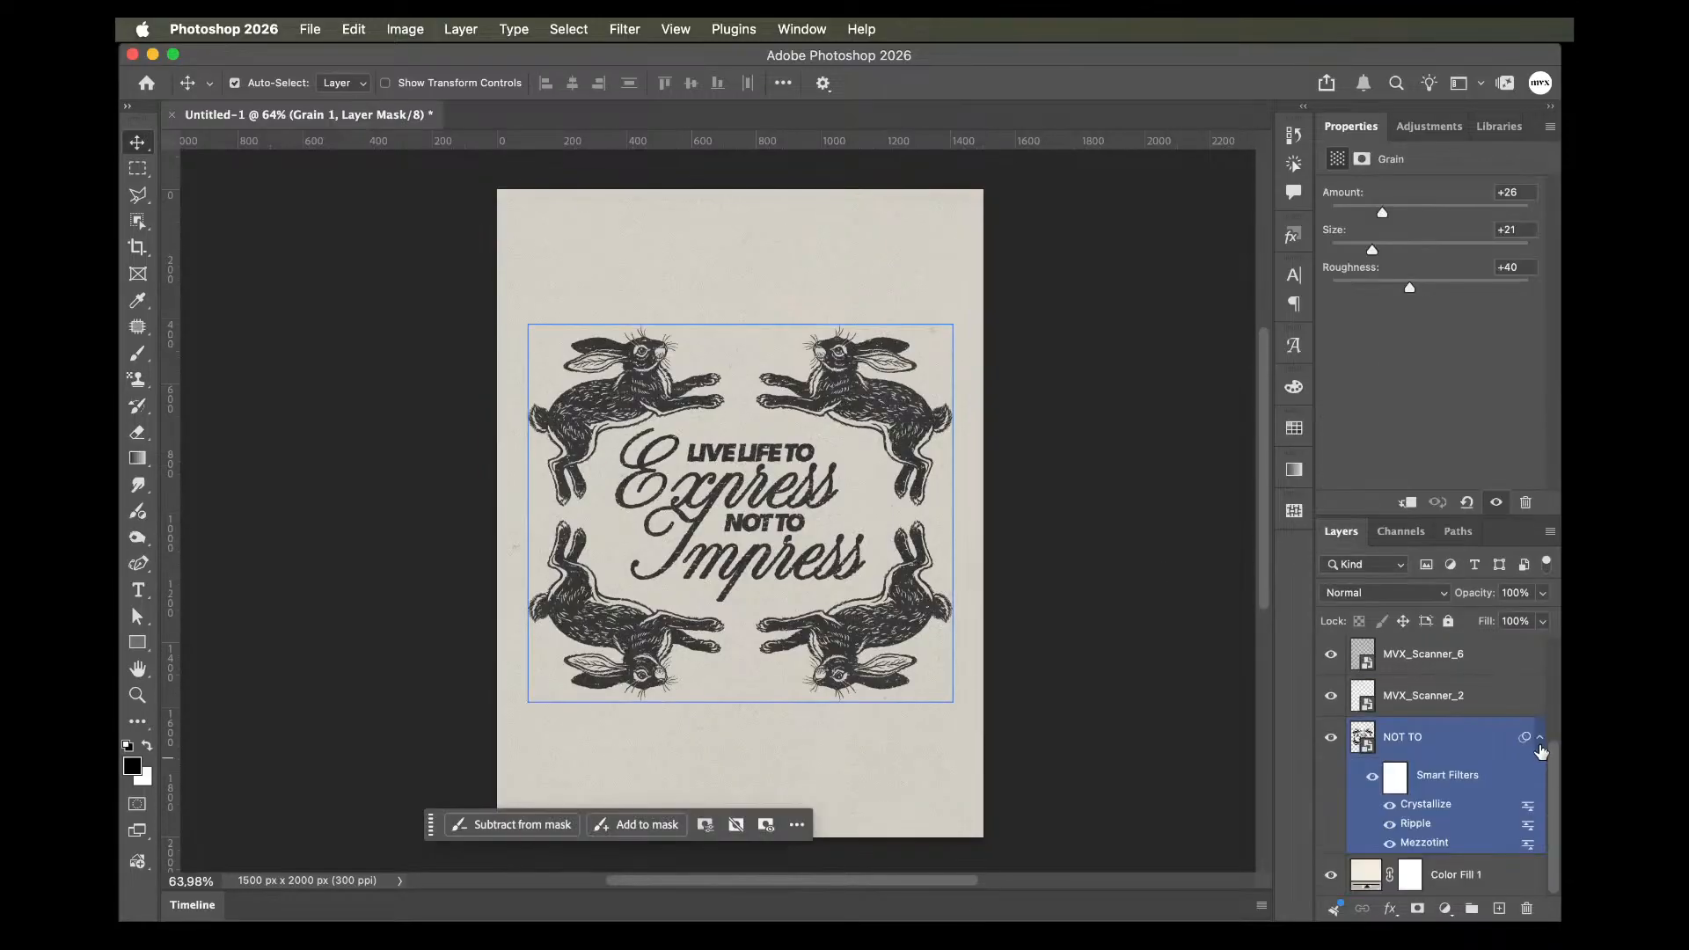
pyautogui.click(1541, 739)
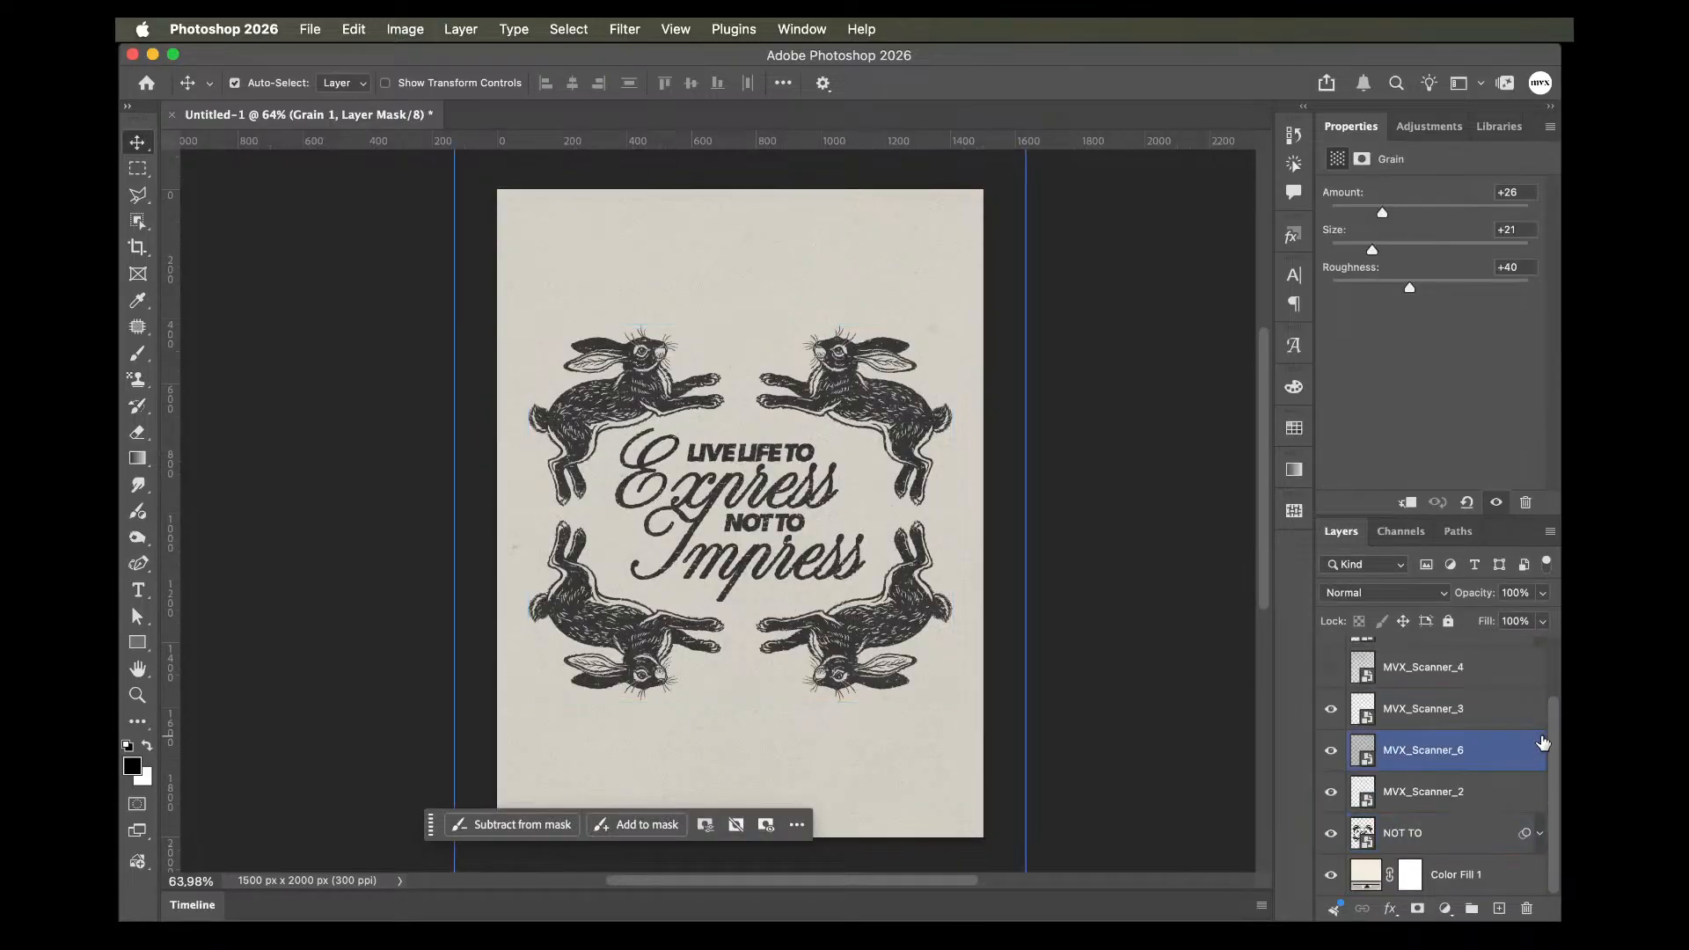
pyautogui.keyDown('shift'); pyautogui.click(1469, 880); pyautogui.keyUp('shift')
pyautogui.rightClick(1423, 700)
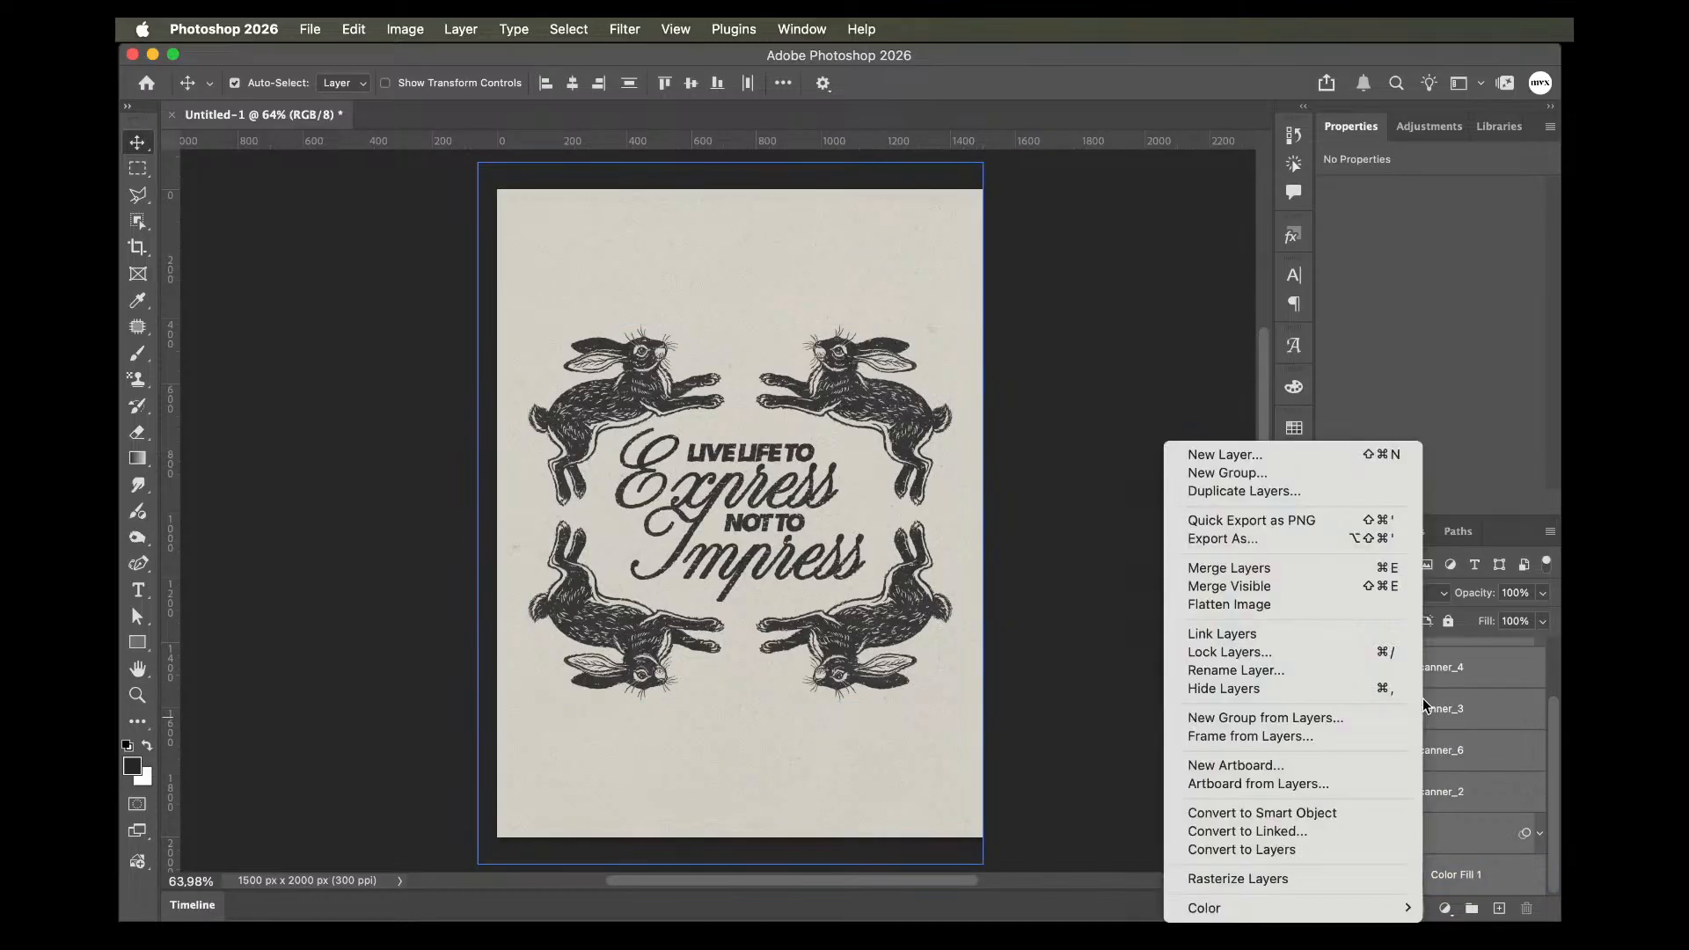
pyautogui.click(1304, 811)
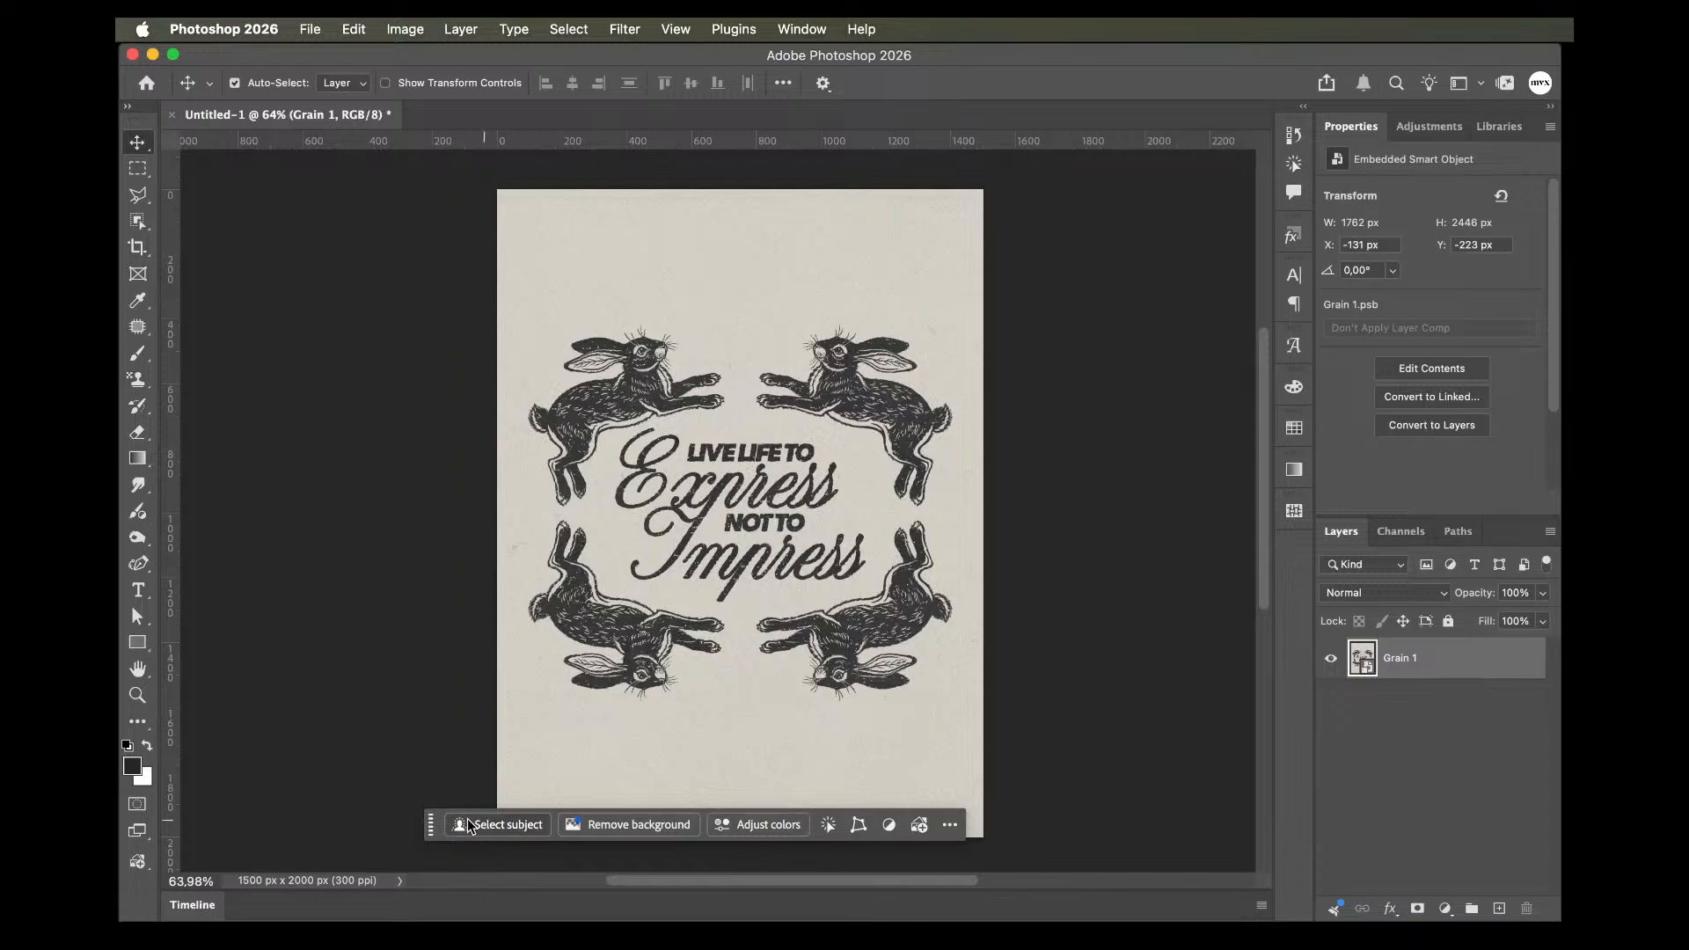
pyautogui.moveTo(431, 824); pyautogui.dragTo(472, 856)
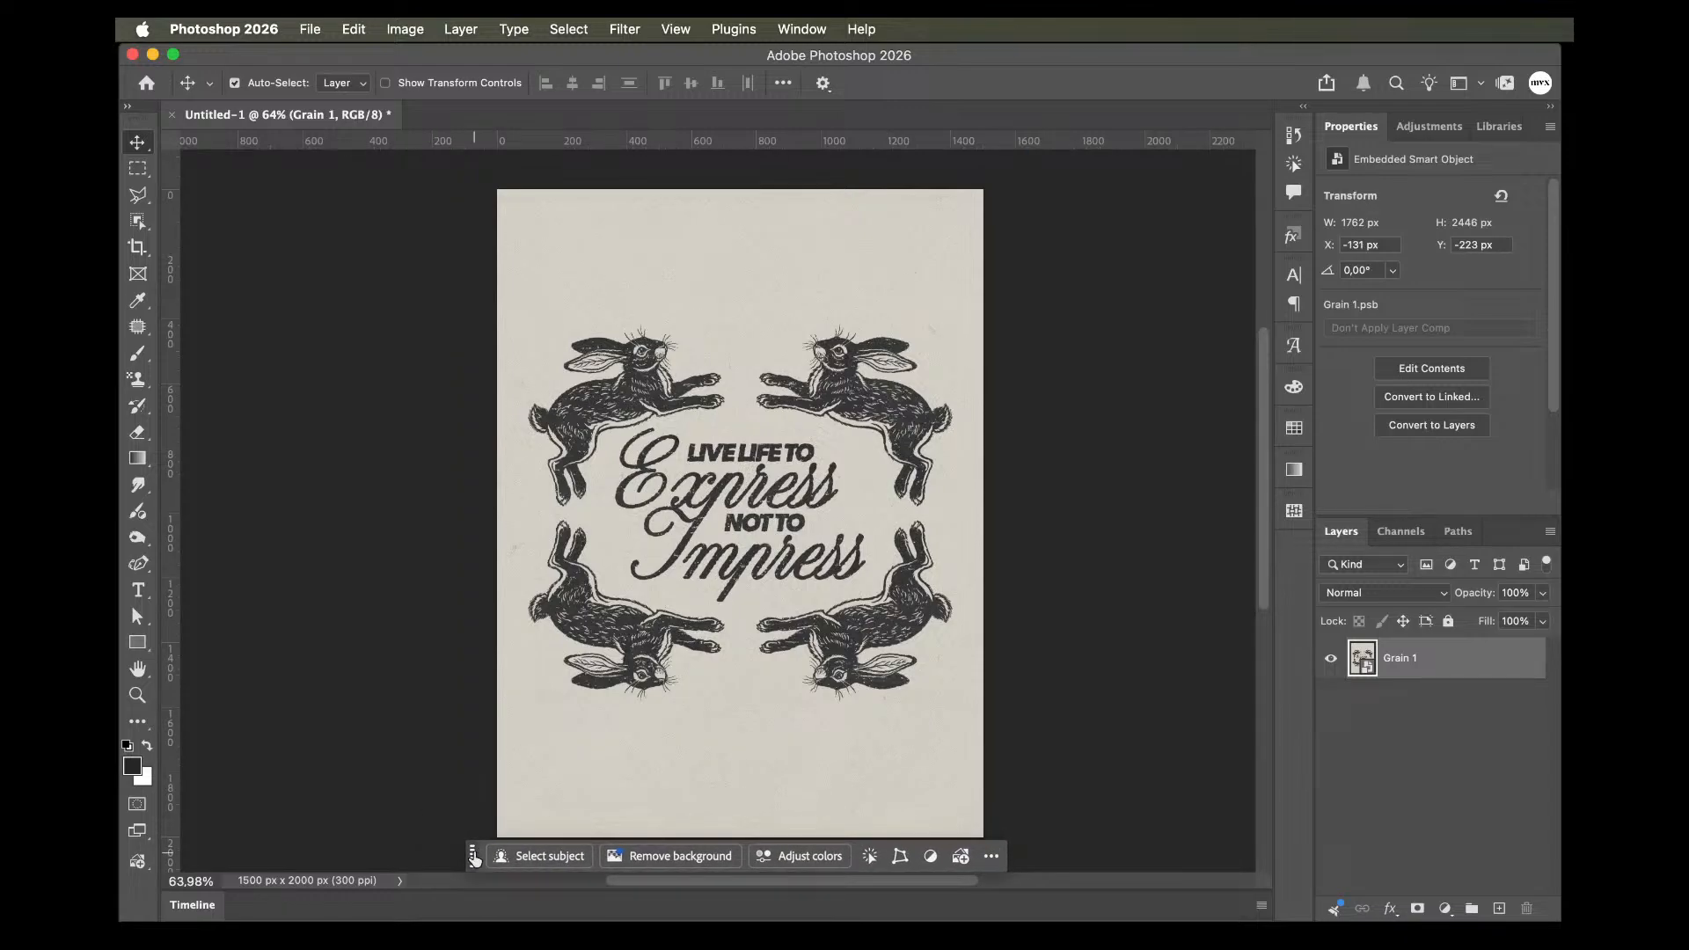
# Add a Gradient Map adjustment above the Grain 1 smart object and open its gradient for editing.
pyautogui.click(1417, 127)
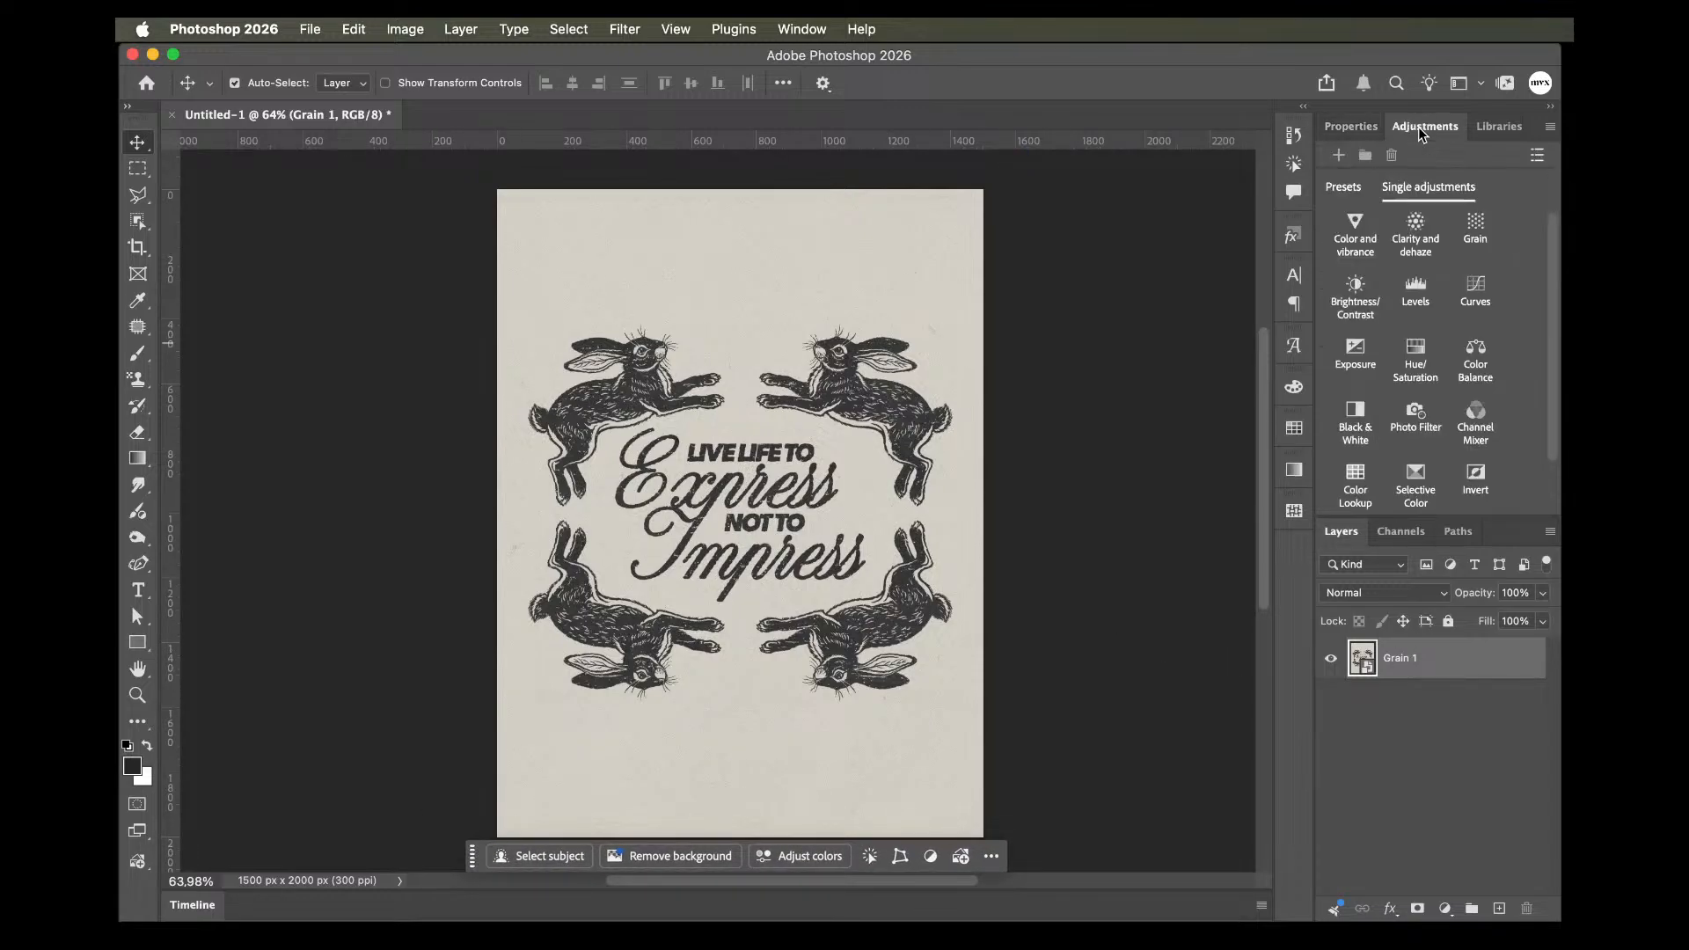
pyautogui.scroll(-2, 1469, 422)
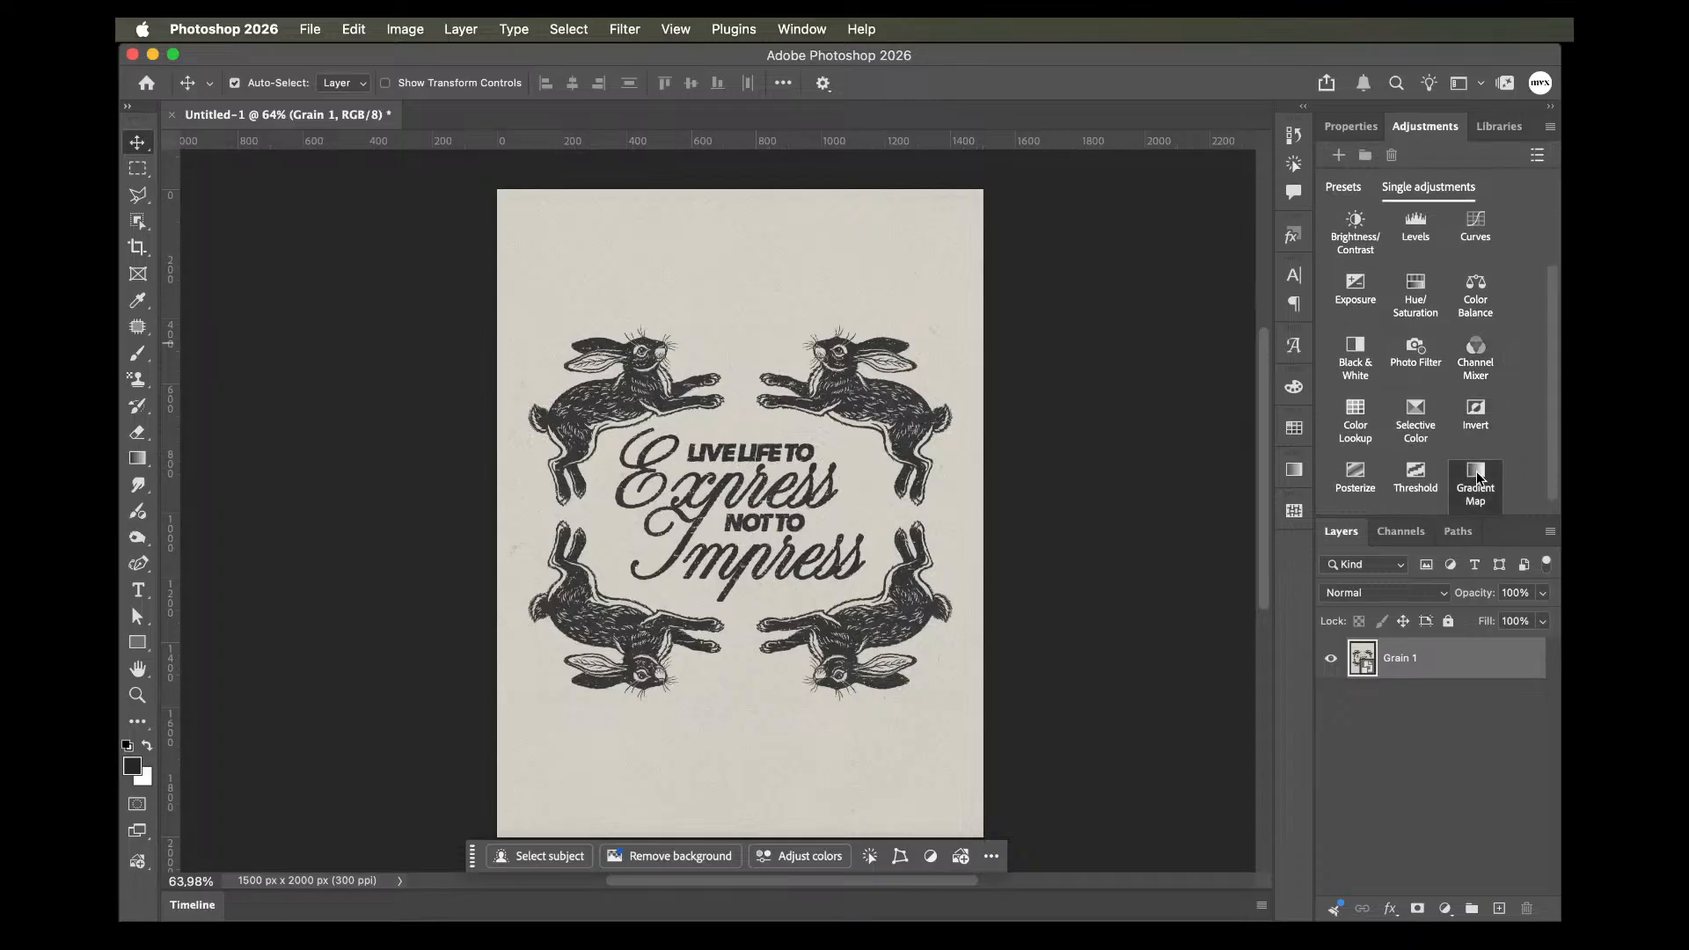
pyautogui.click(1476, 472)
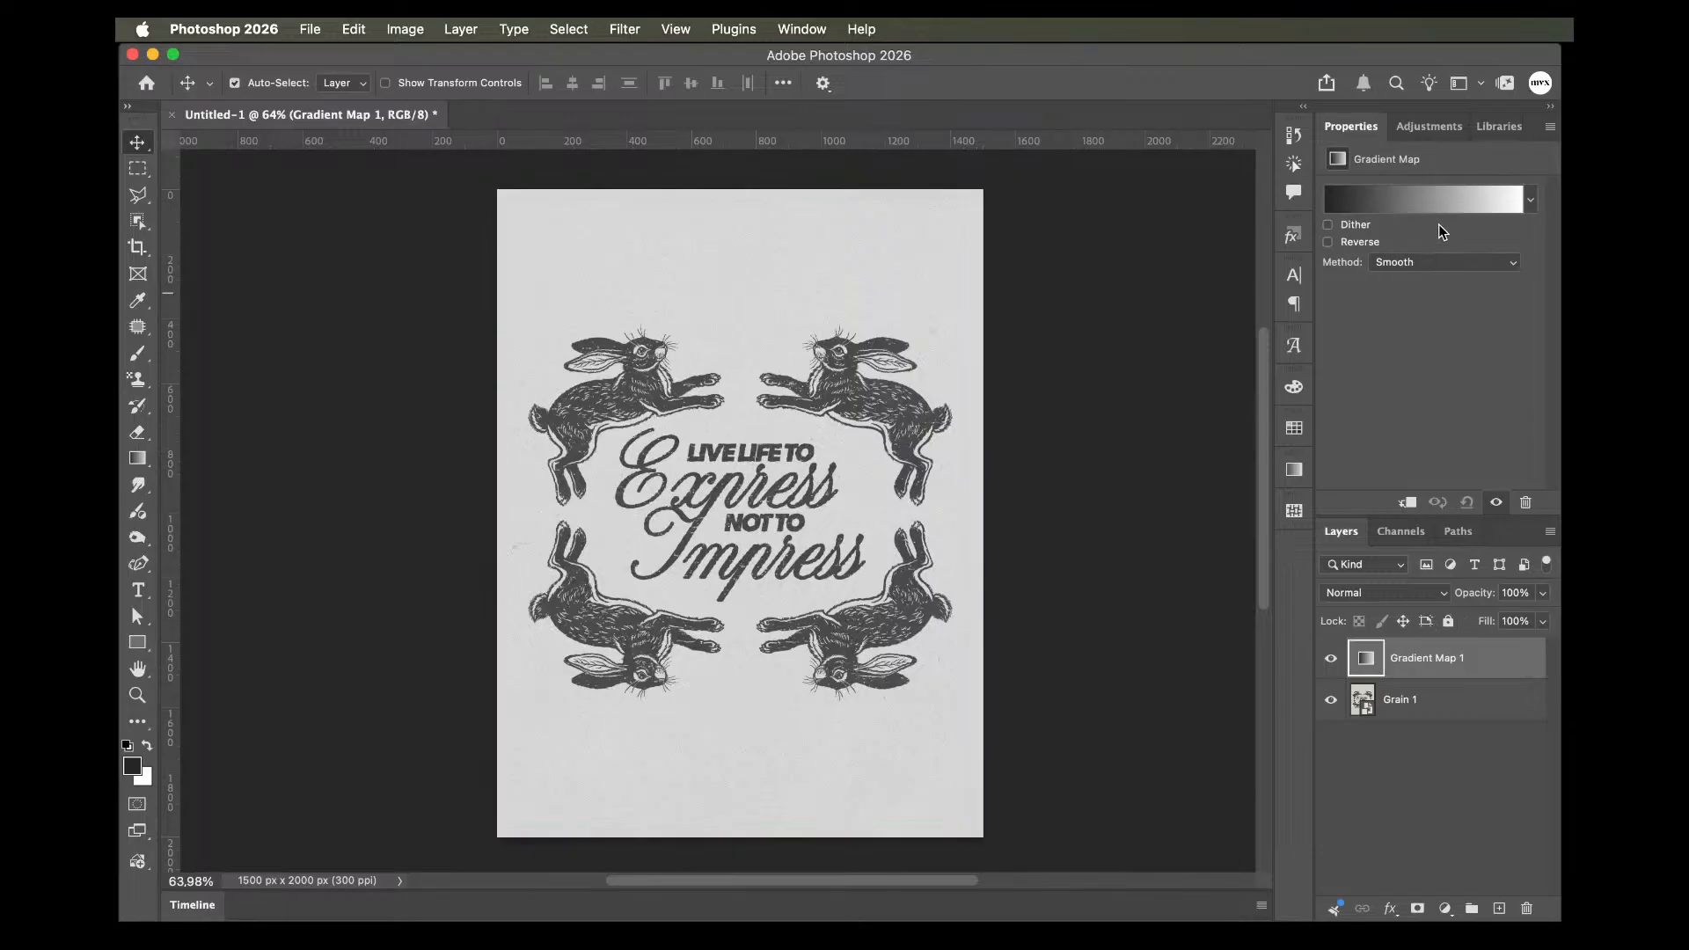
pyautogui.click(1430, 198)
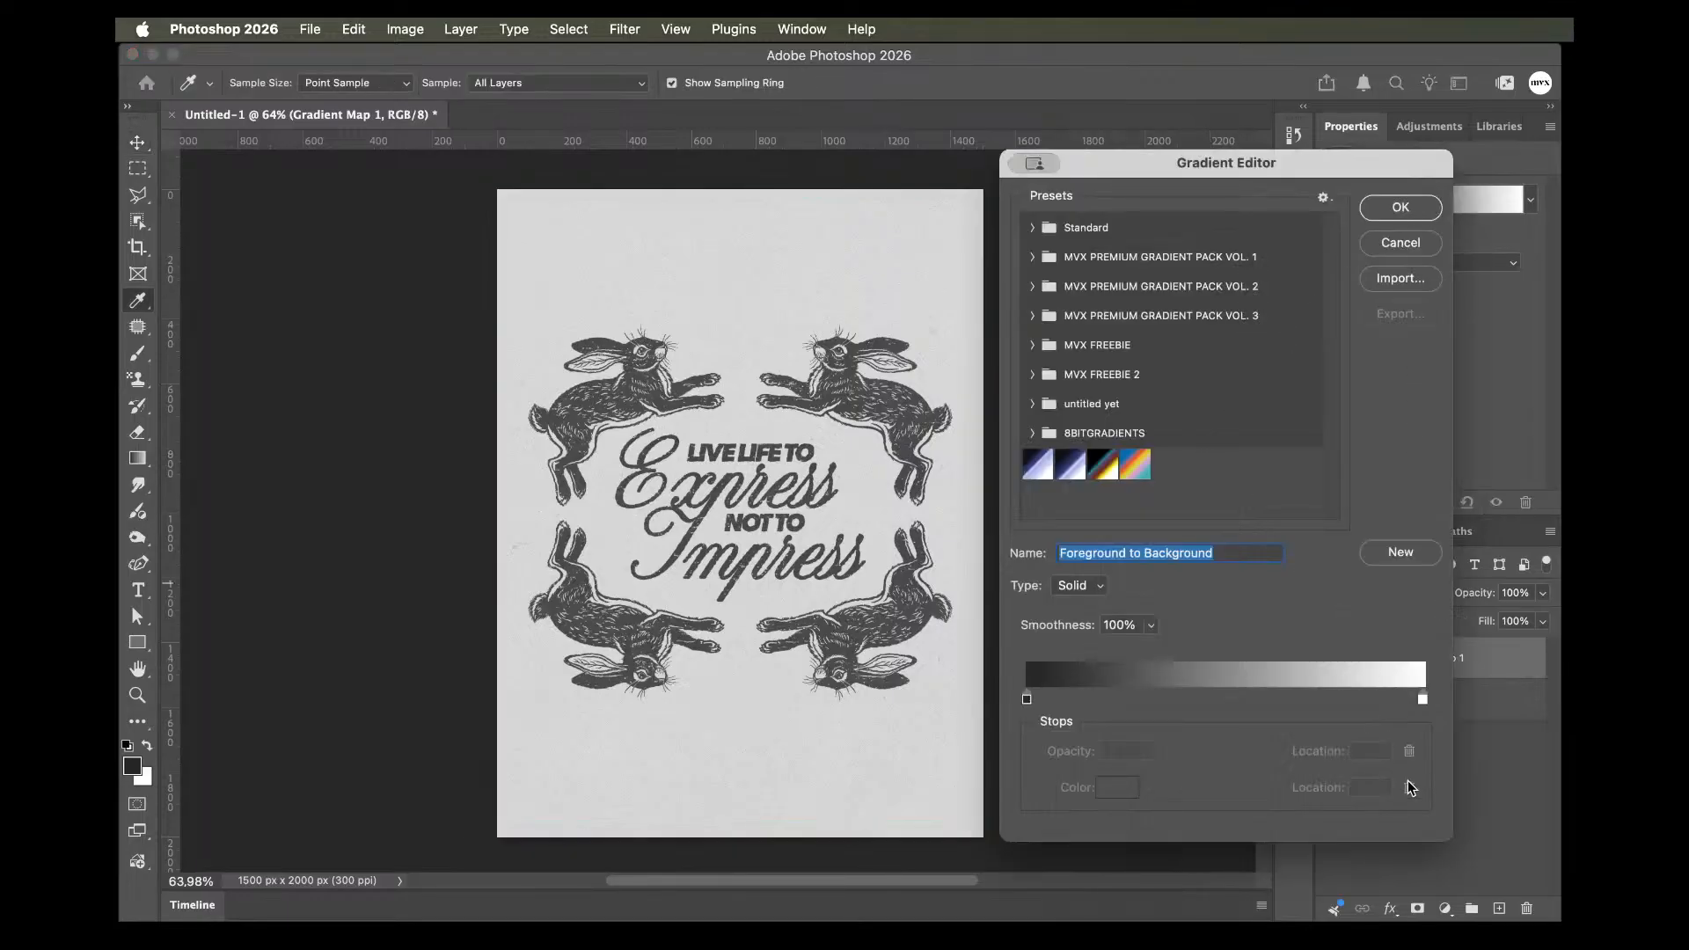
pyautogui.moveTo(1449, 838); pyautogui.dragTo(1493, 648)
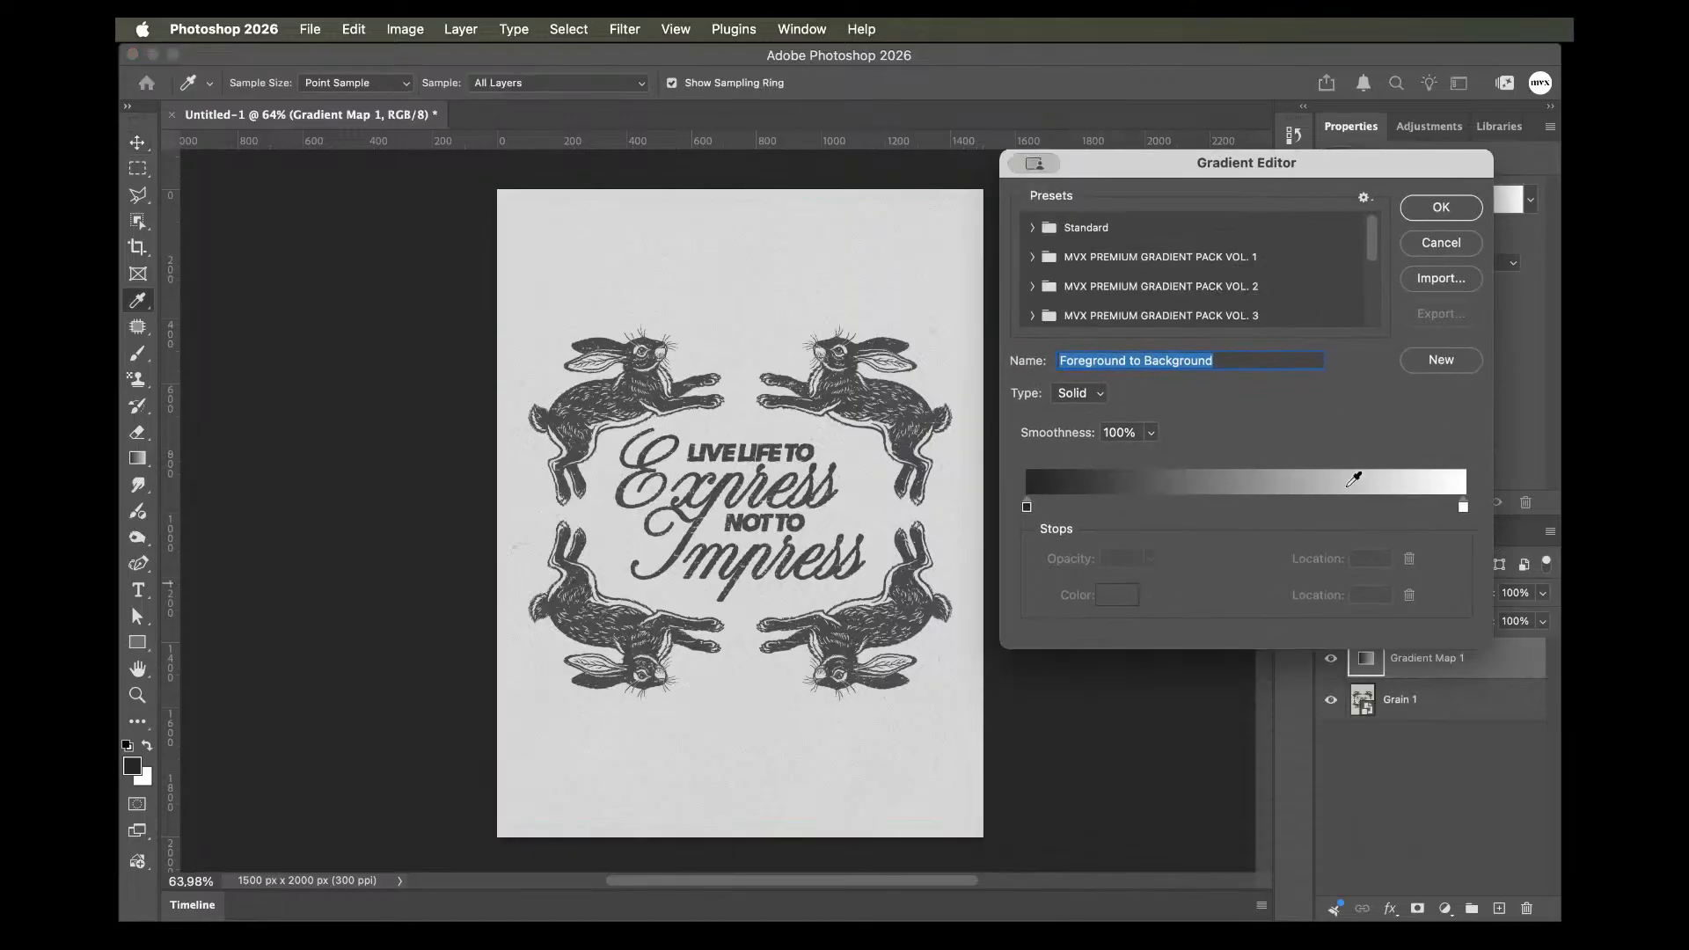
# Set the gradient map's dark colour stop to a crimson red, about #b70627.
pyautogui.doubleClick(1027, 507)
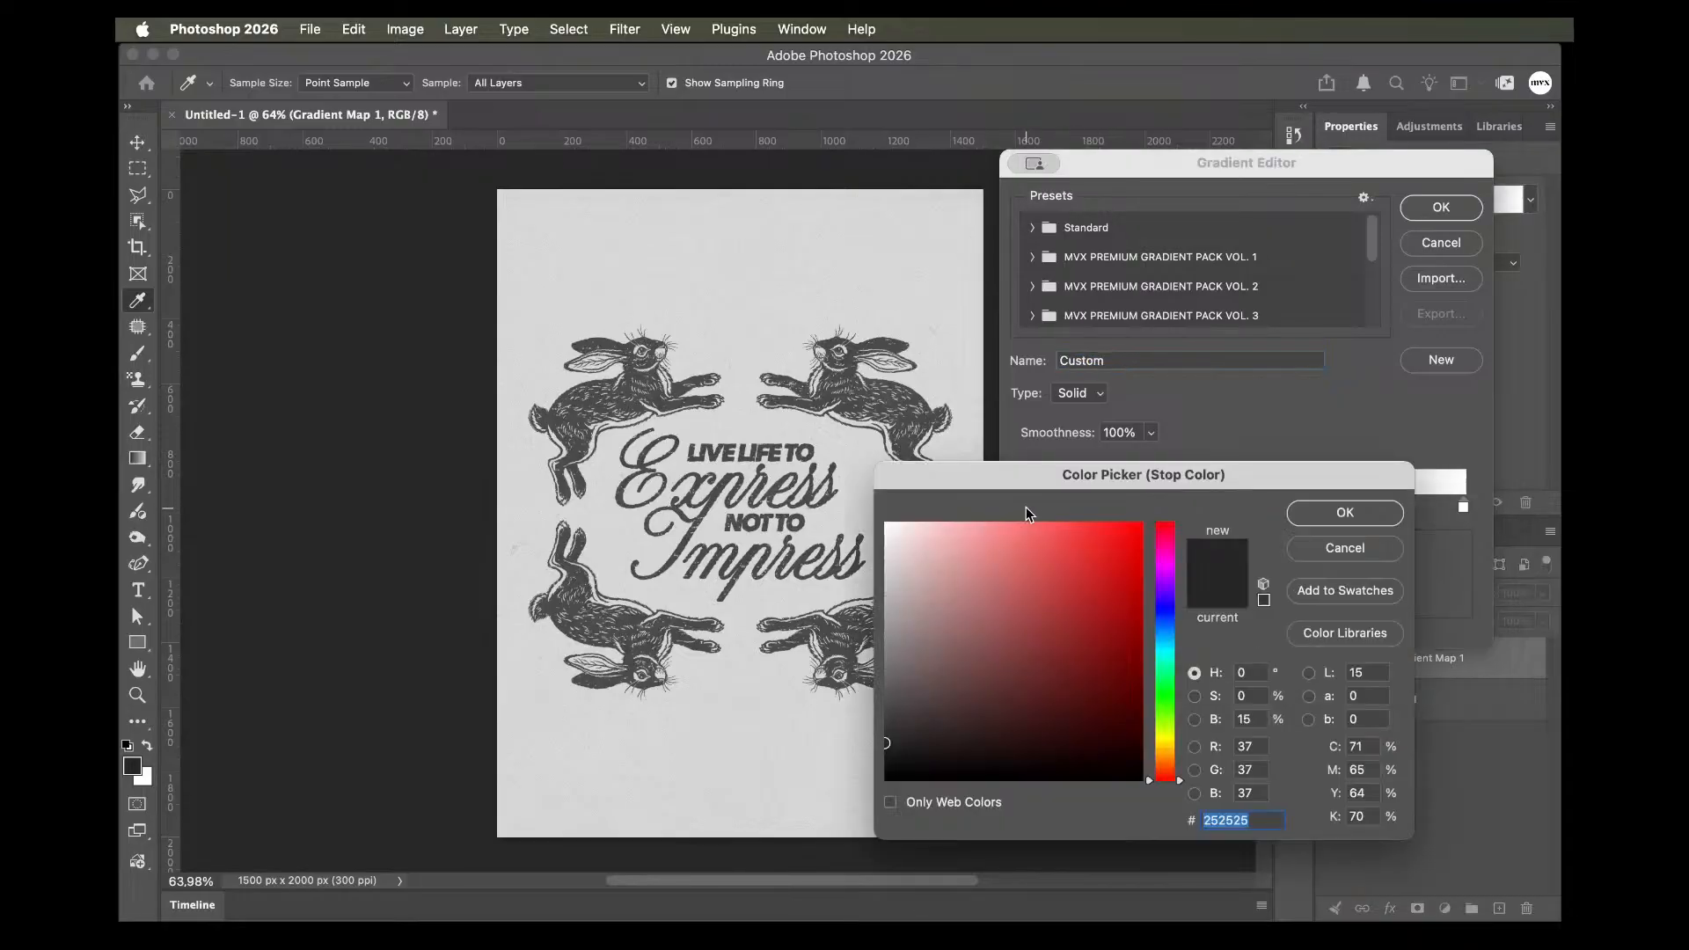
pyautogui.moveTo(1103, 568); pyautogui.dragTo(1142, 571)
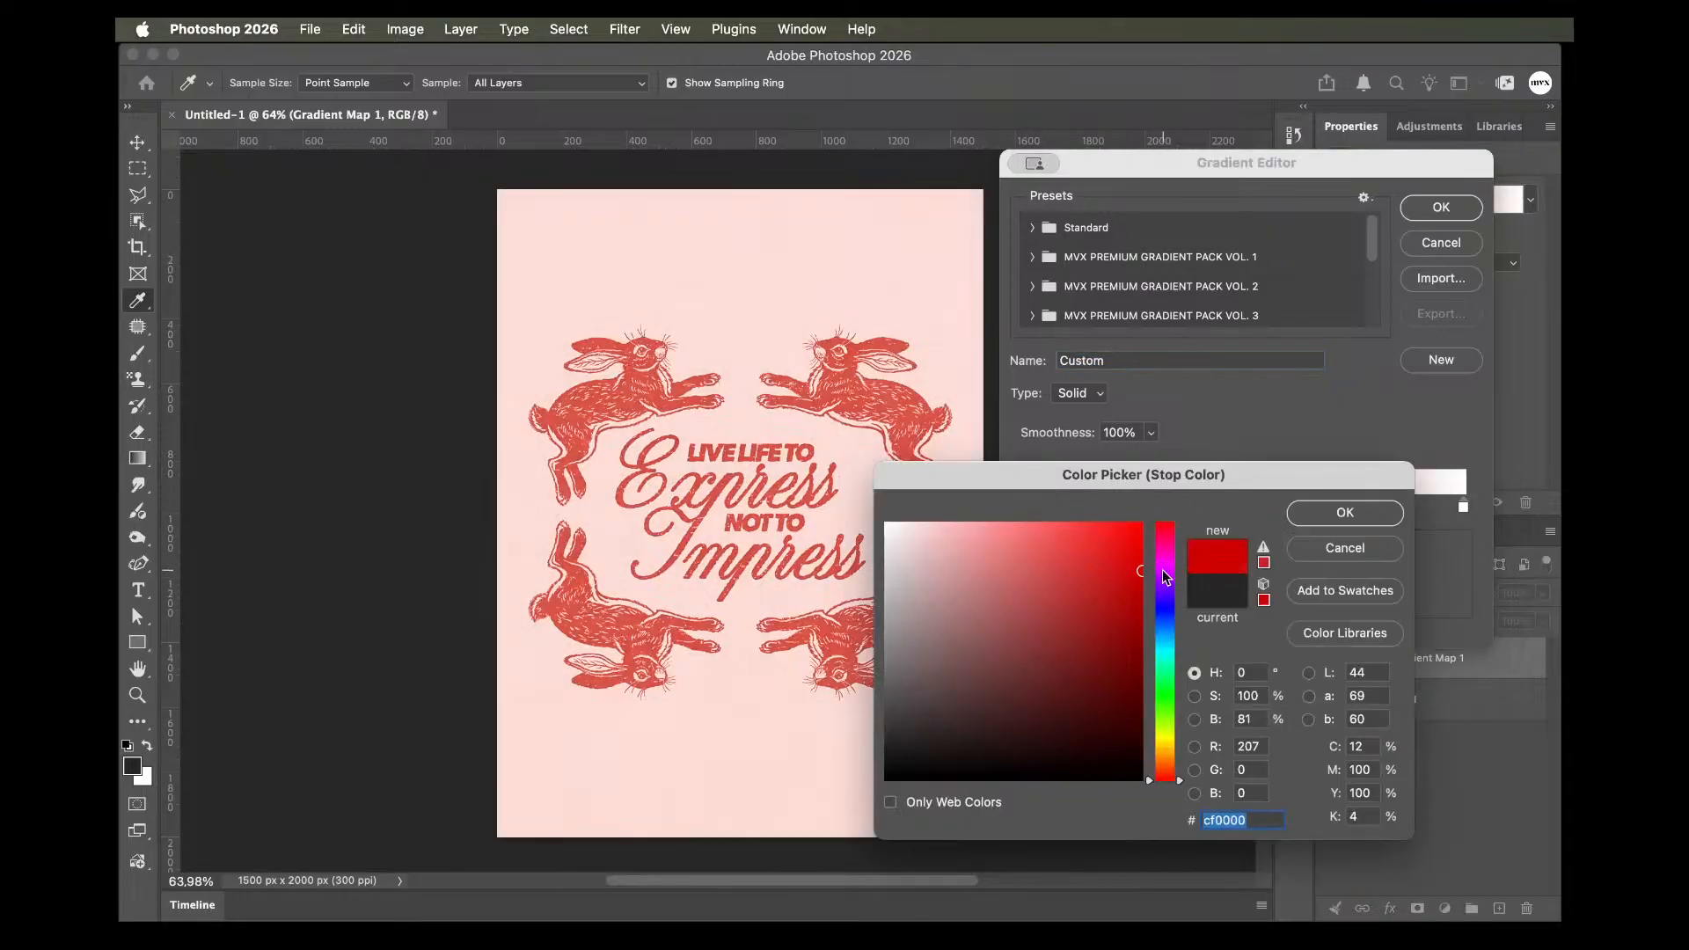
pyautogui.moveTo(1168, 561); pyautogui.dragTo(1168, 543)
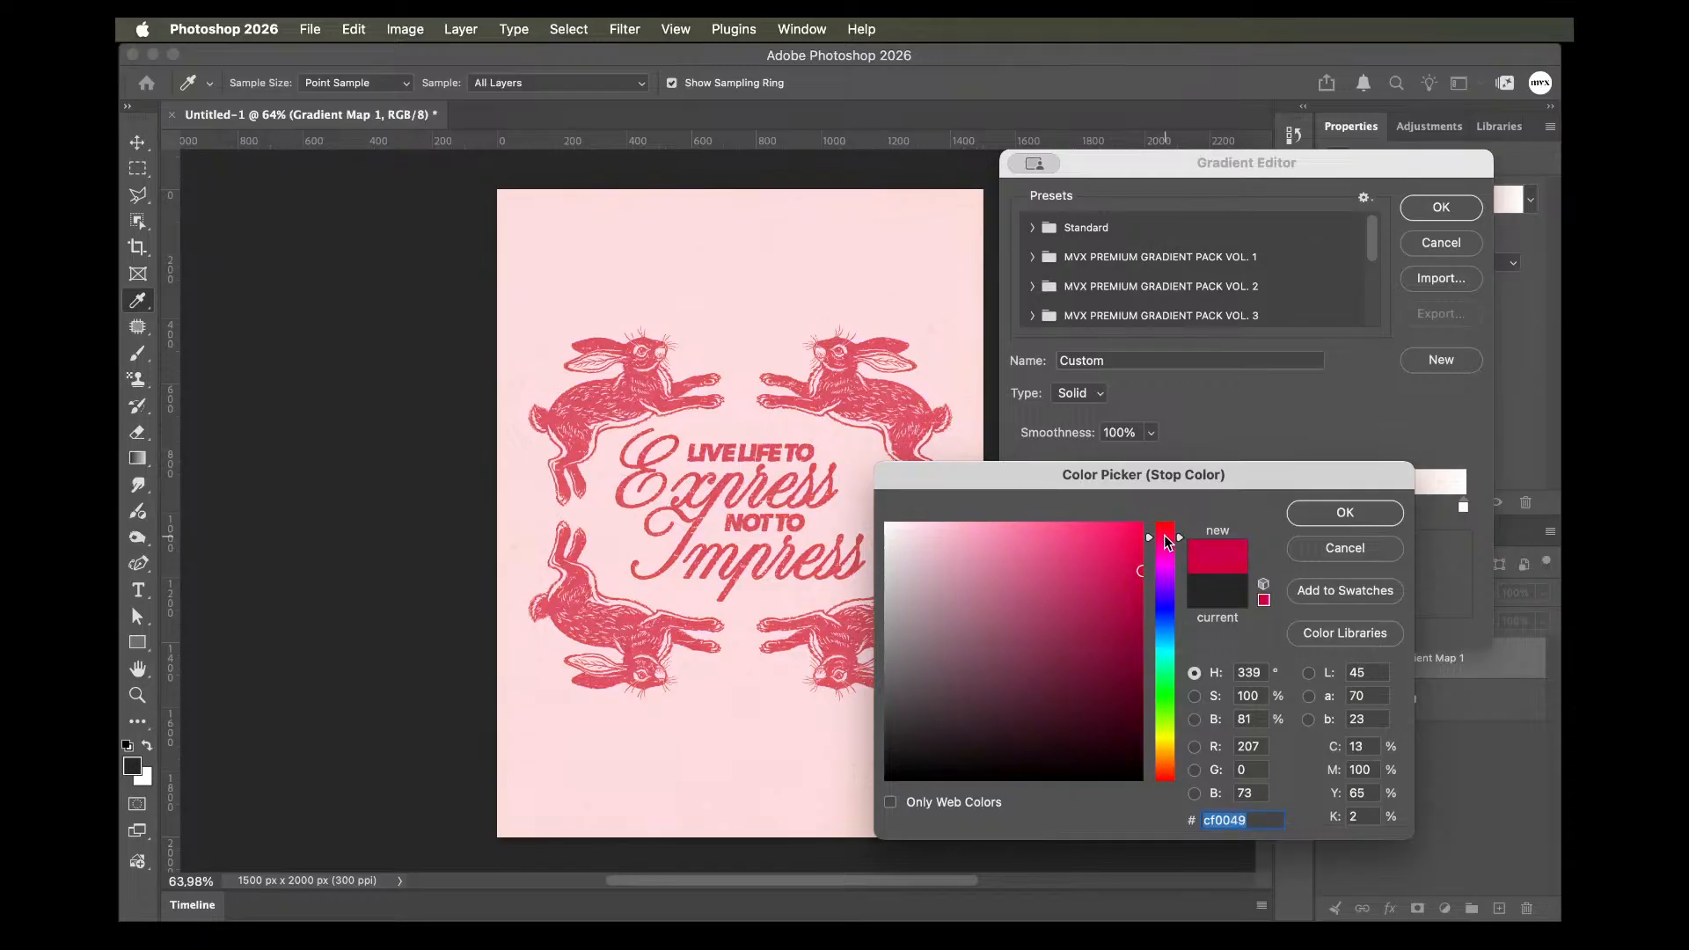
pyautogui.moveTo(1101, 597); pyautogui.dragTo(1164, 531)
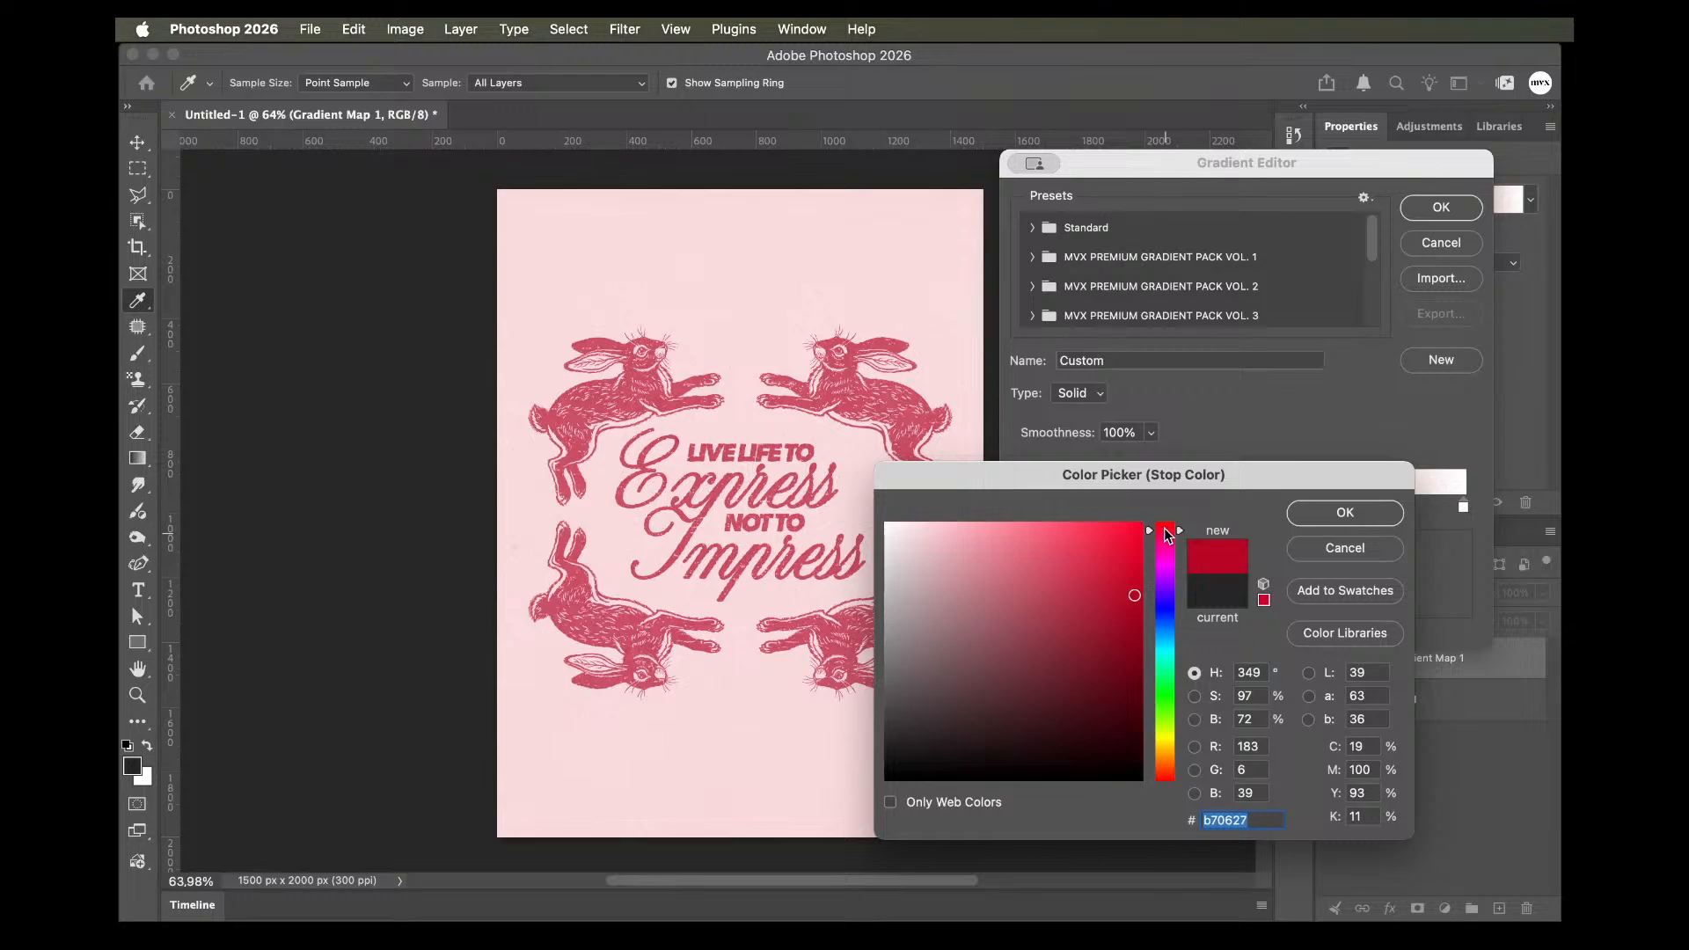
pyautogui.click(1325, 514)
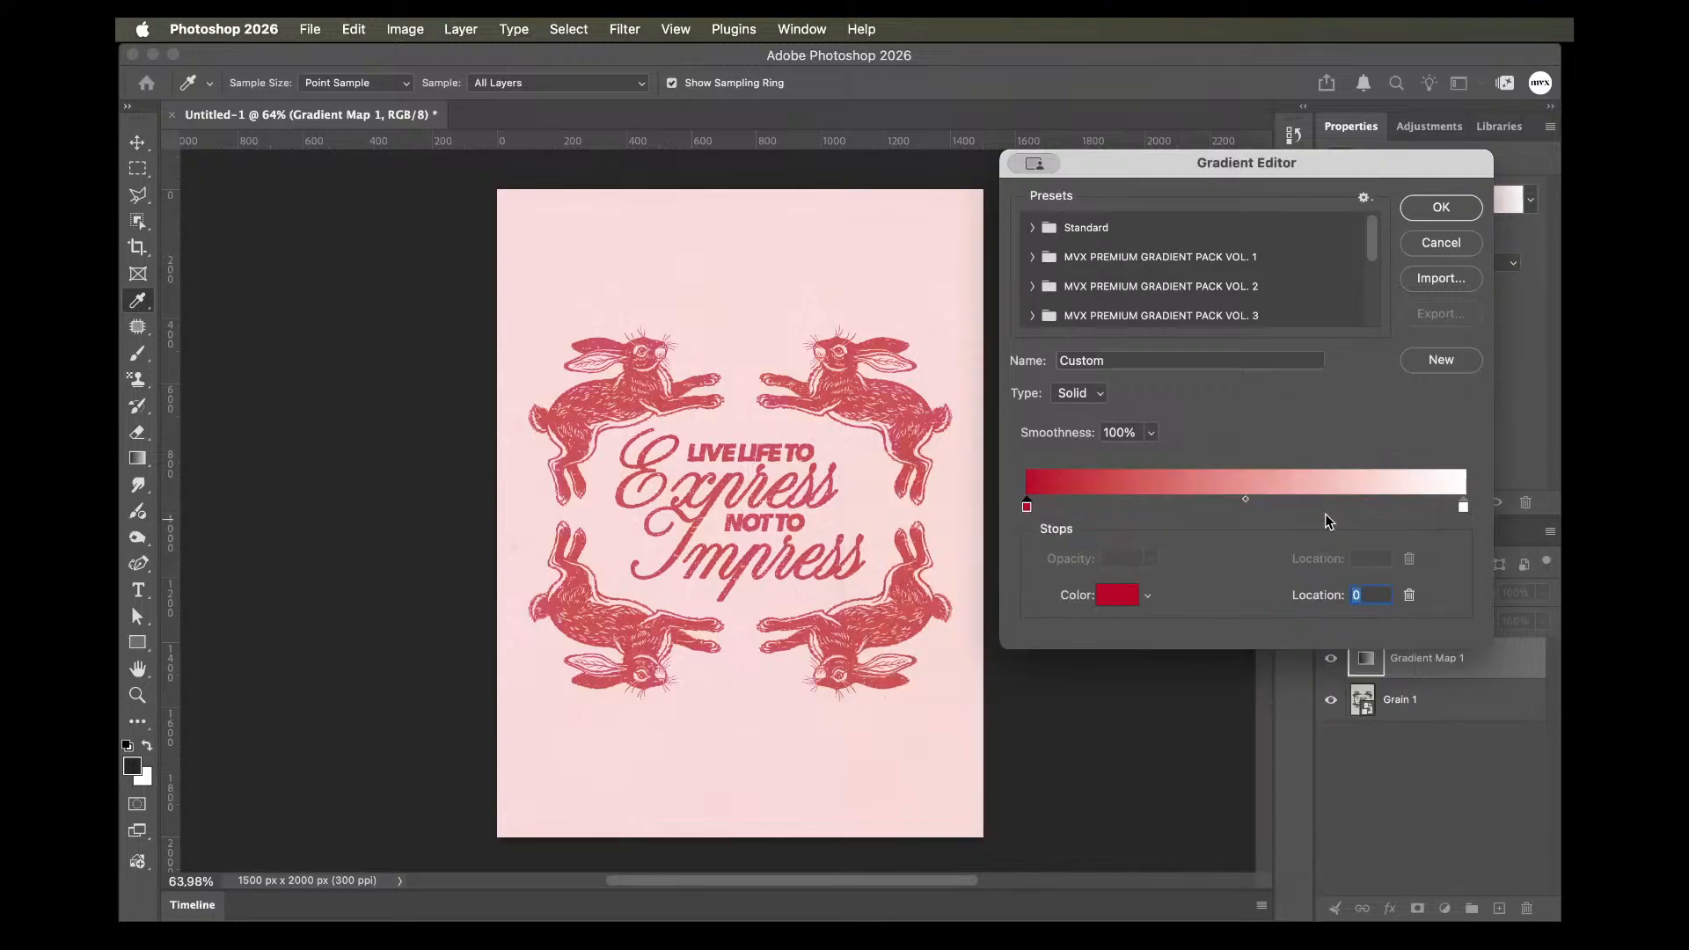
# Set the gradient map's light colour stop to a pale periwinkle blue, about #a5beff.
pyautogui.doubleClick(1464, 508)
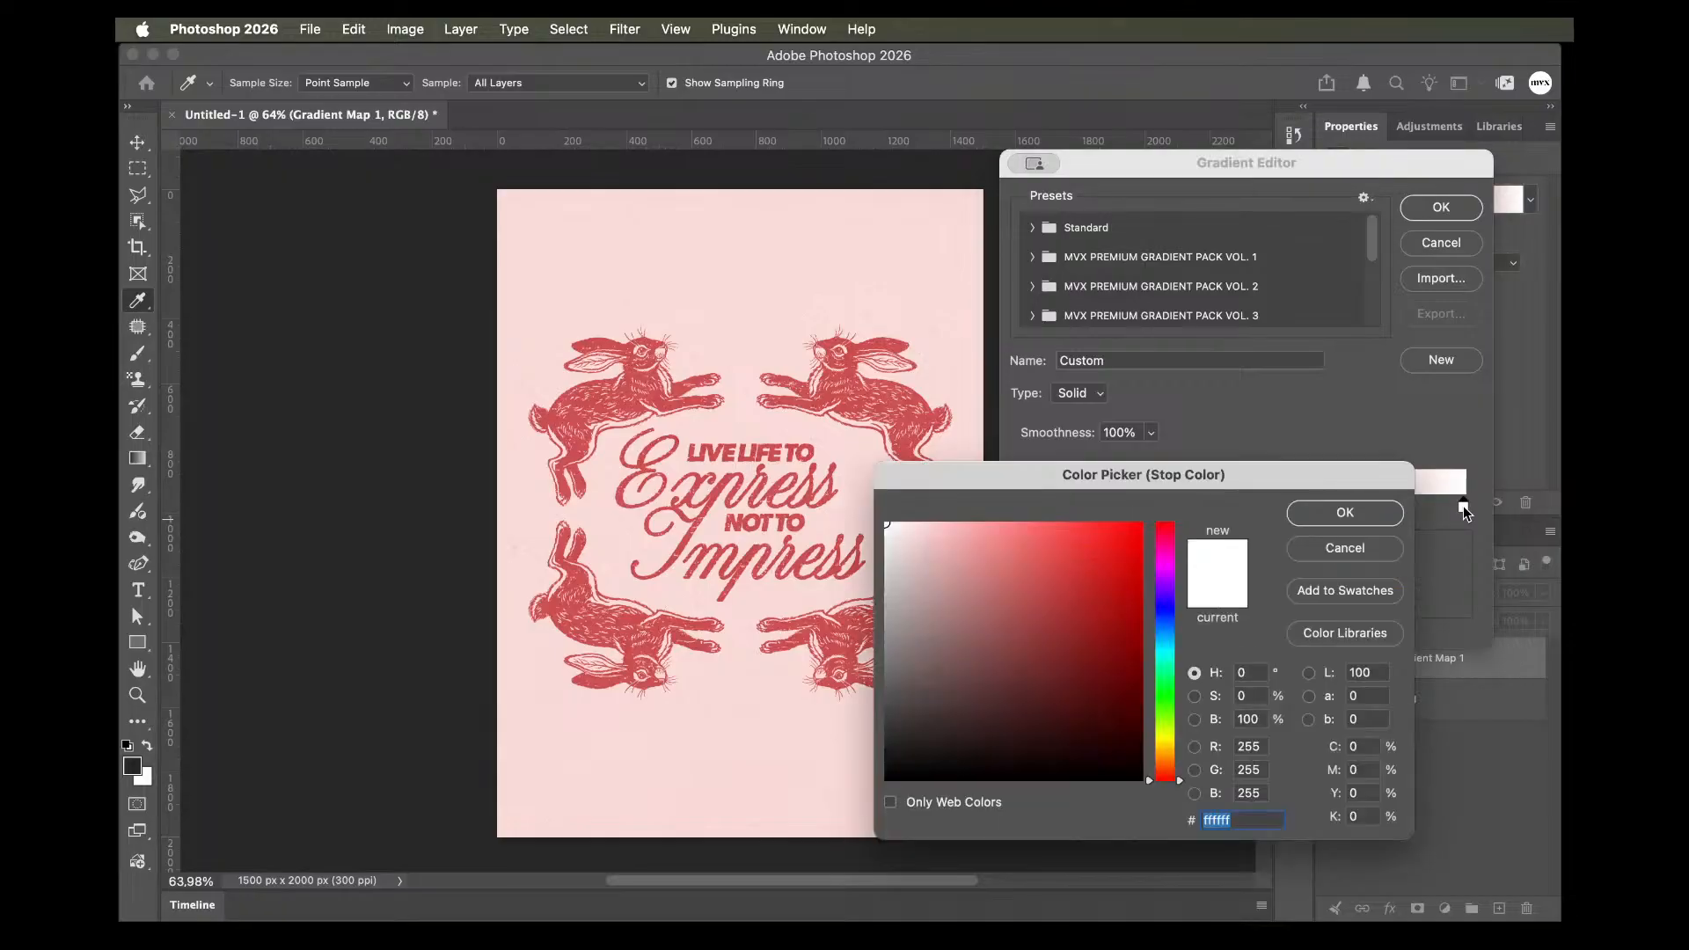
pyautogui.moveTo(1168, 602); pyautogui.dragTo(1165, 599)
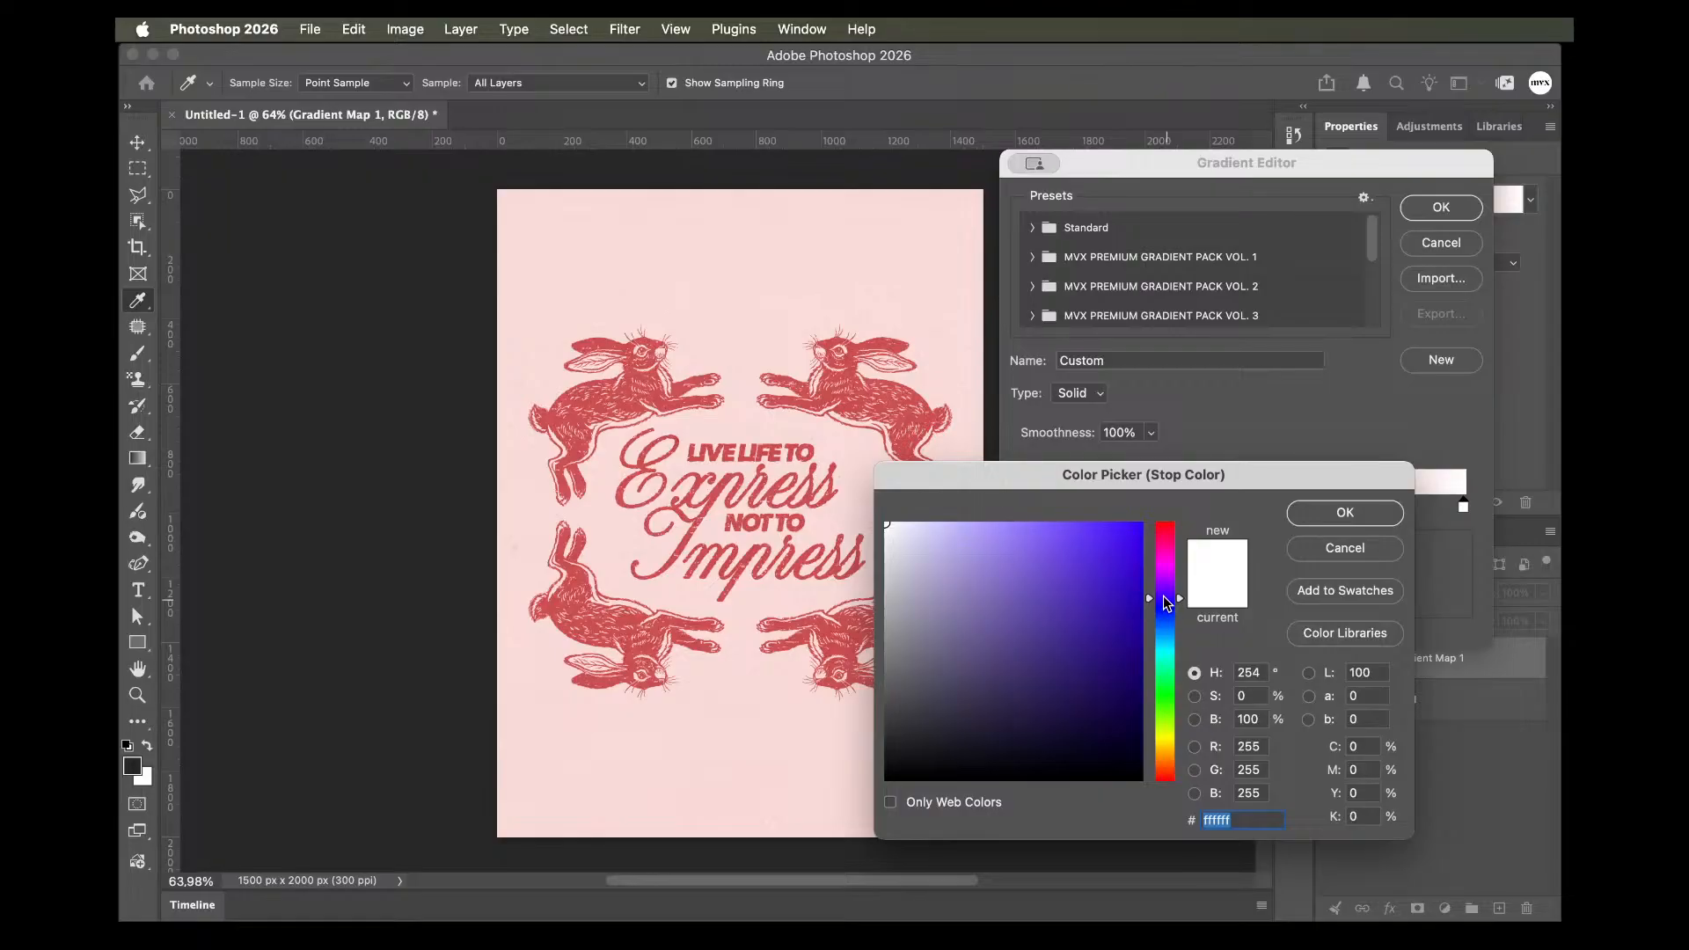
pyautogui.moveTo(939, 550); pyautogui.dragTo(950, 521)
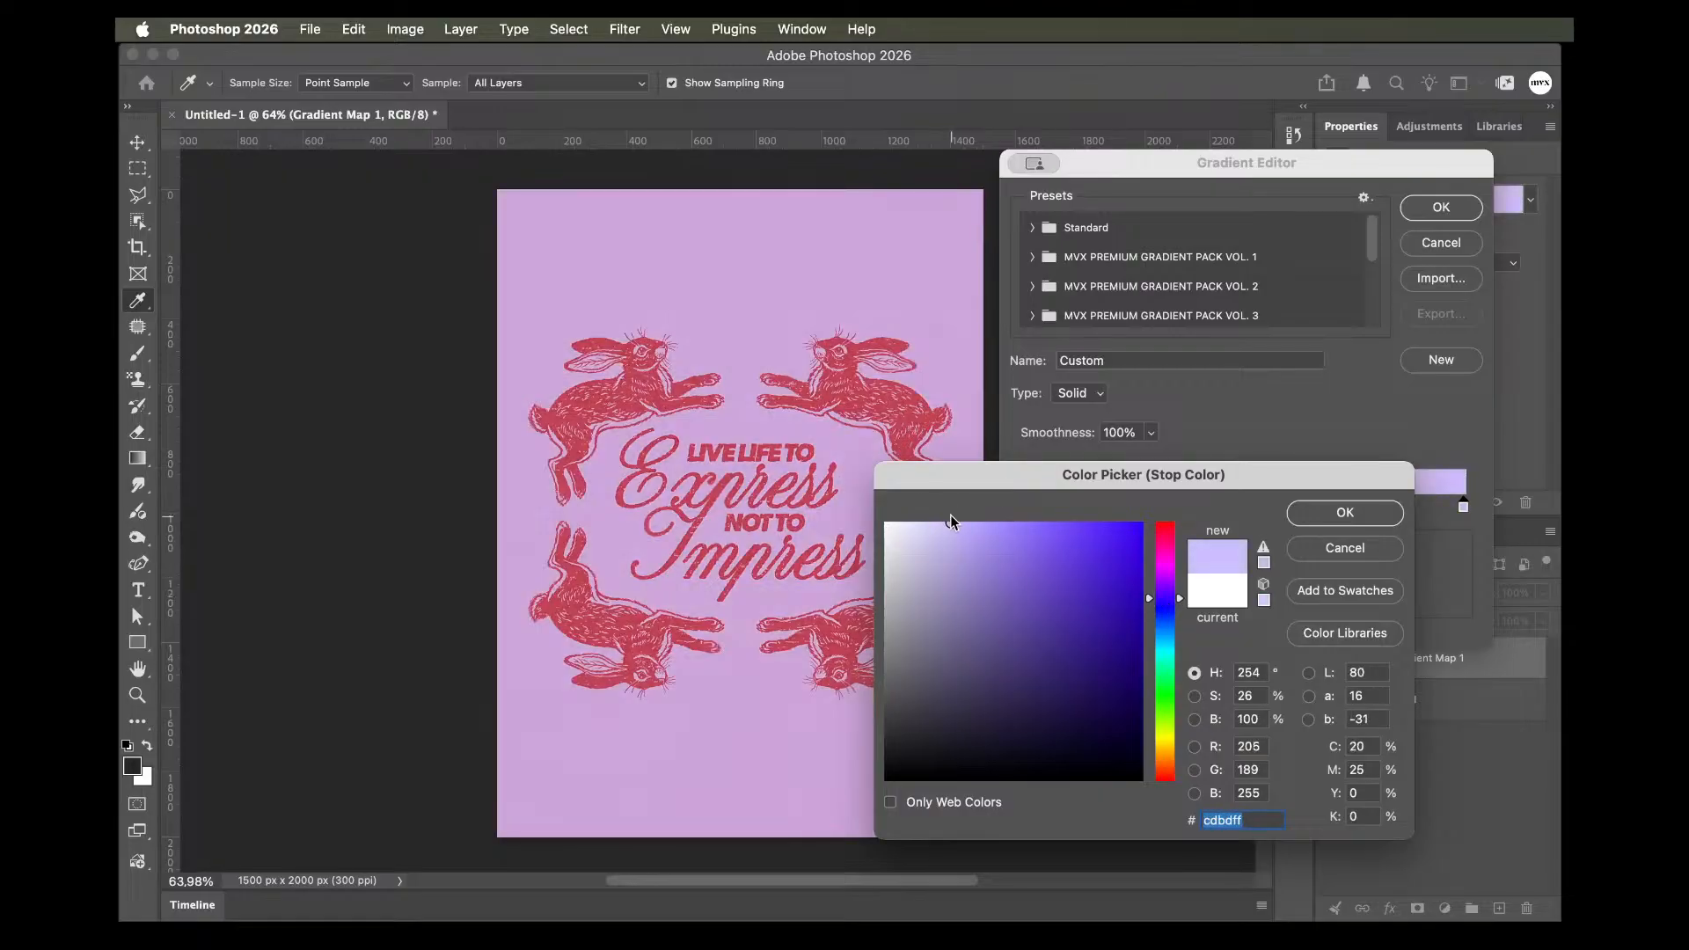
pyautogui.moveTo(1165, 611); pyautogui.dragTo(1166, 625)
pyautogui.moveTo(975, 547); pyautogui.dragTo(976, 523)
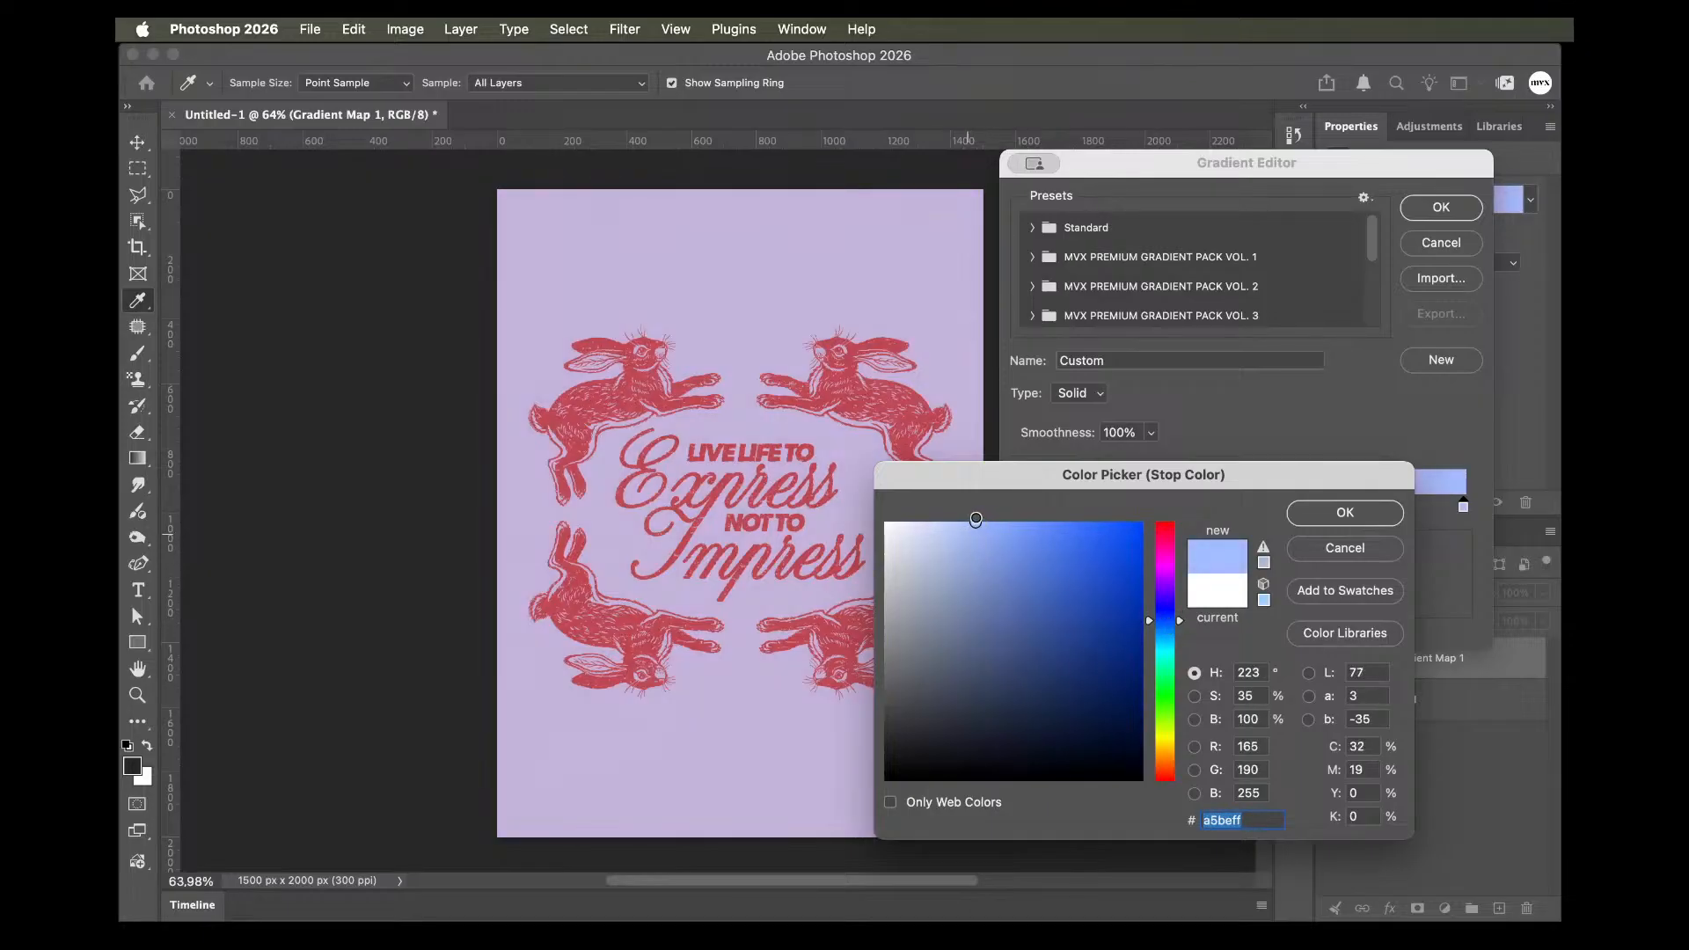
pyautogui.click(1344, 512)
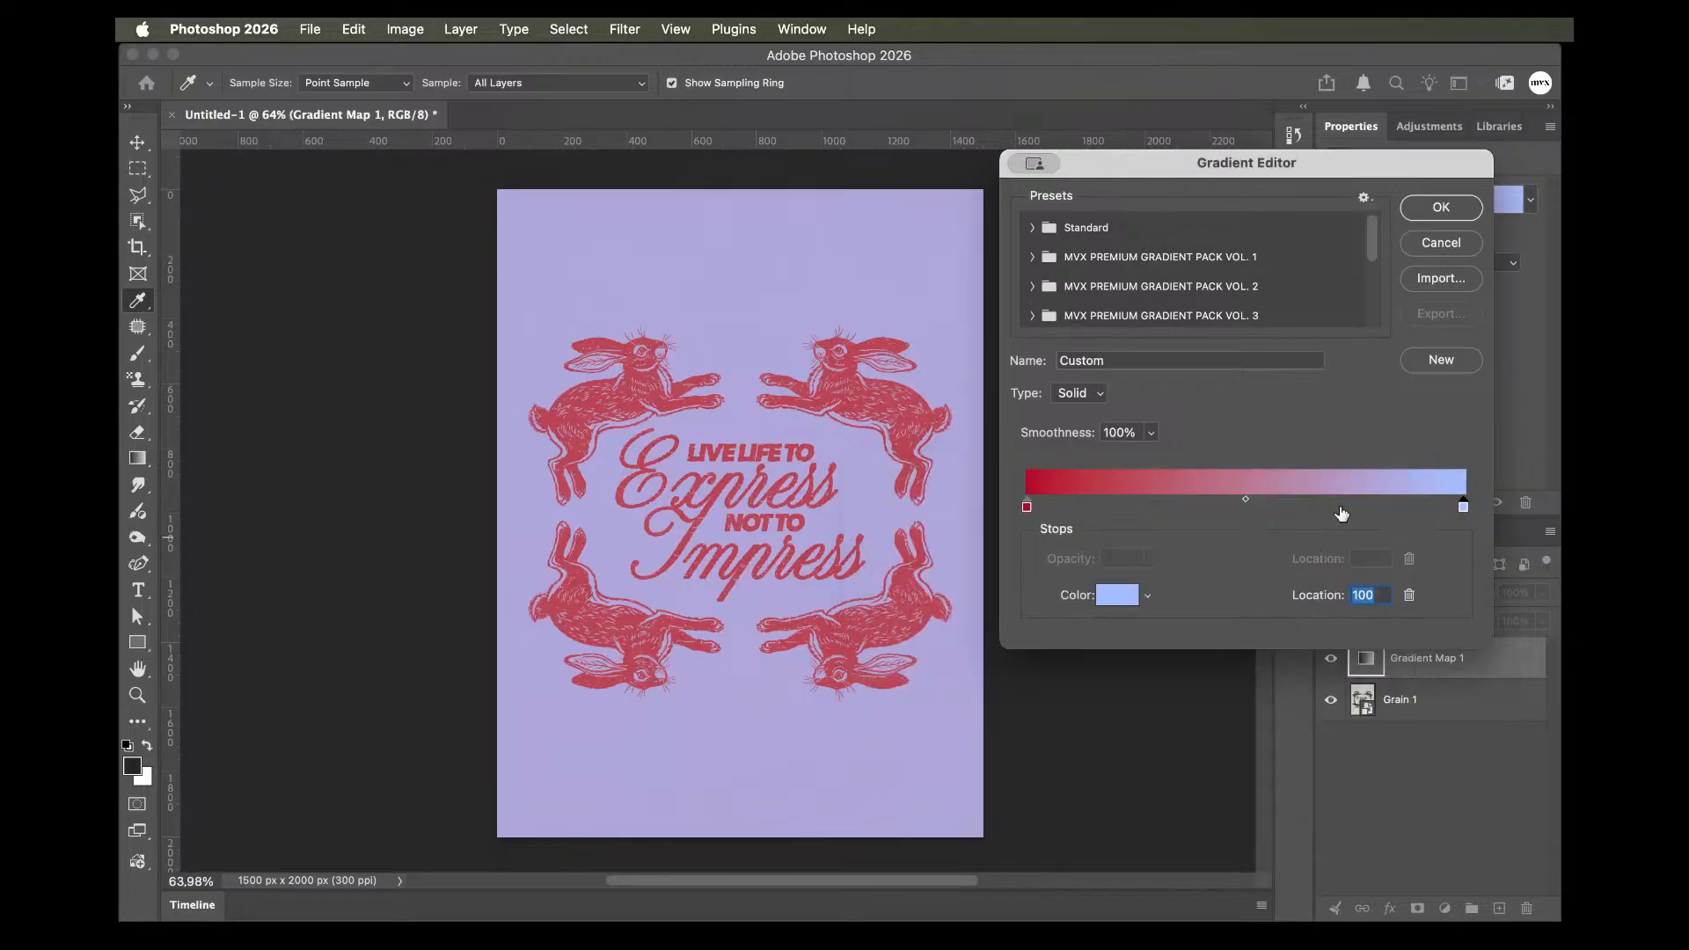
# Darken the gradient map's red colour stop to a deep burgundy red and apply the gradient.
pyautogui.doubleClick(1027, 508)
pyautogui.moveTo(1122, 619)
pyautogui.mouseDown()
pyautogui.moveTo(1108, 630)
pyautogui.moveTo(1138, 637)
pyautogui.moveTo(1143, 665)
pyautogui.moveTo(1134, 639)
pyautogui.mouseUp()
pyautogui.click(1359, 513)
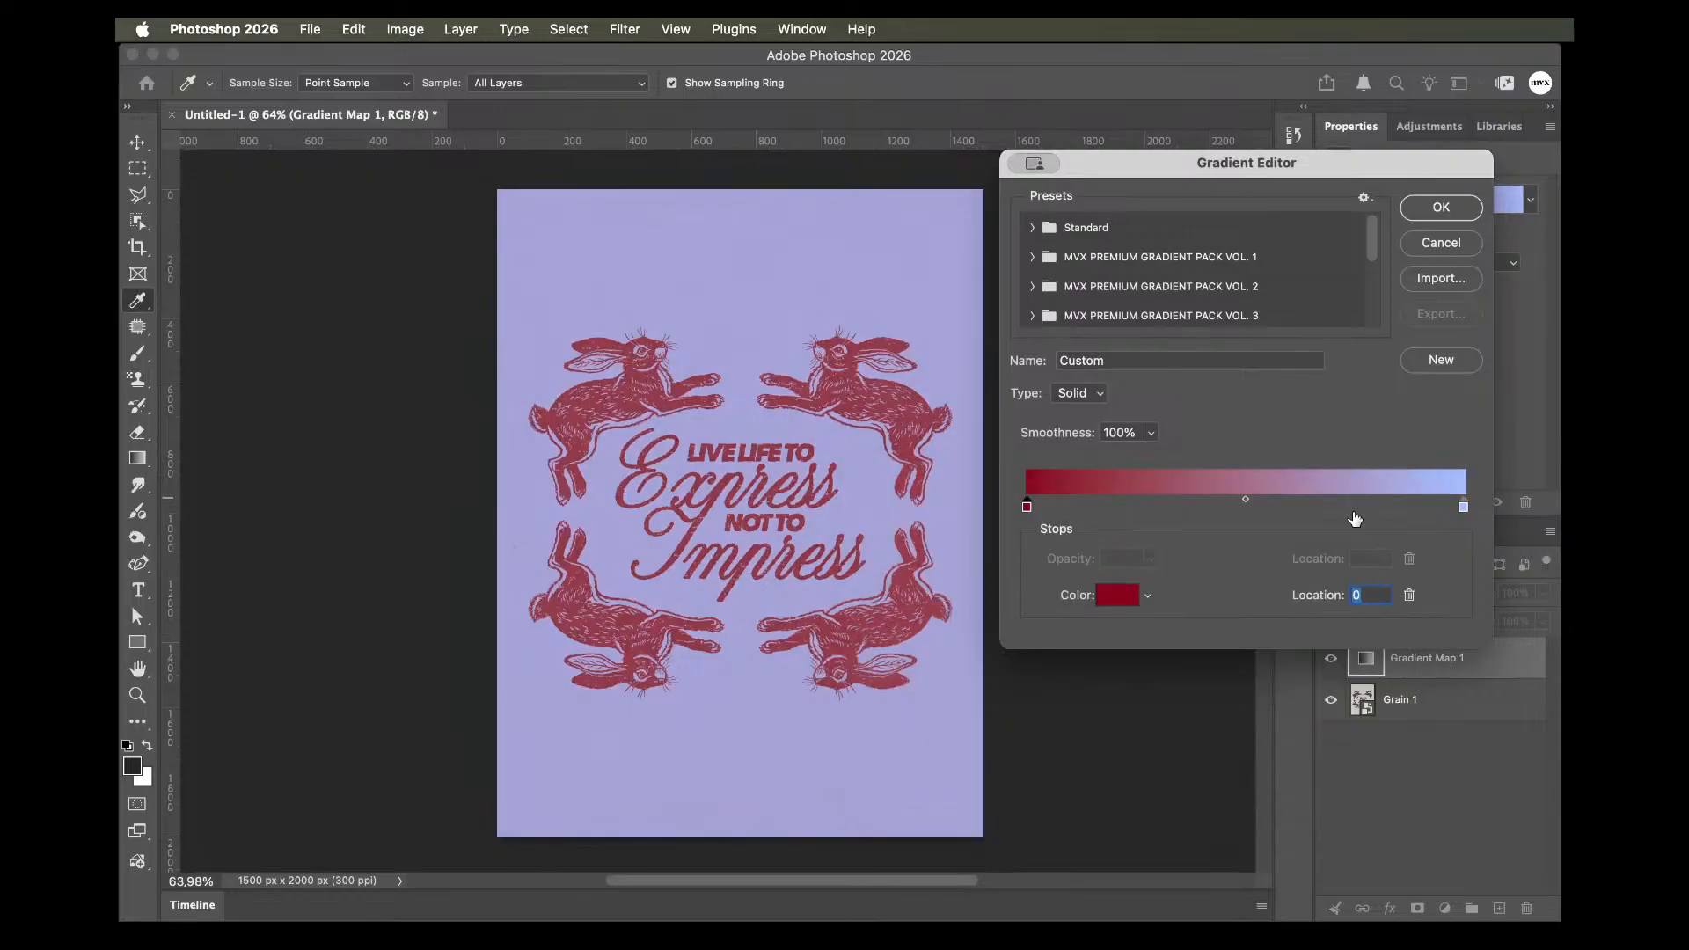
pyautogui.click(1434, 207)
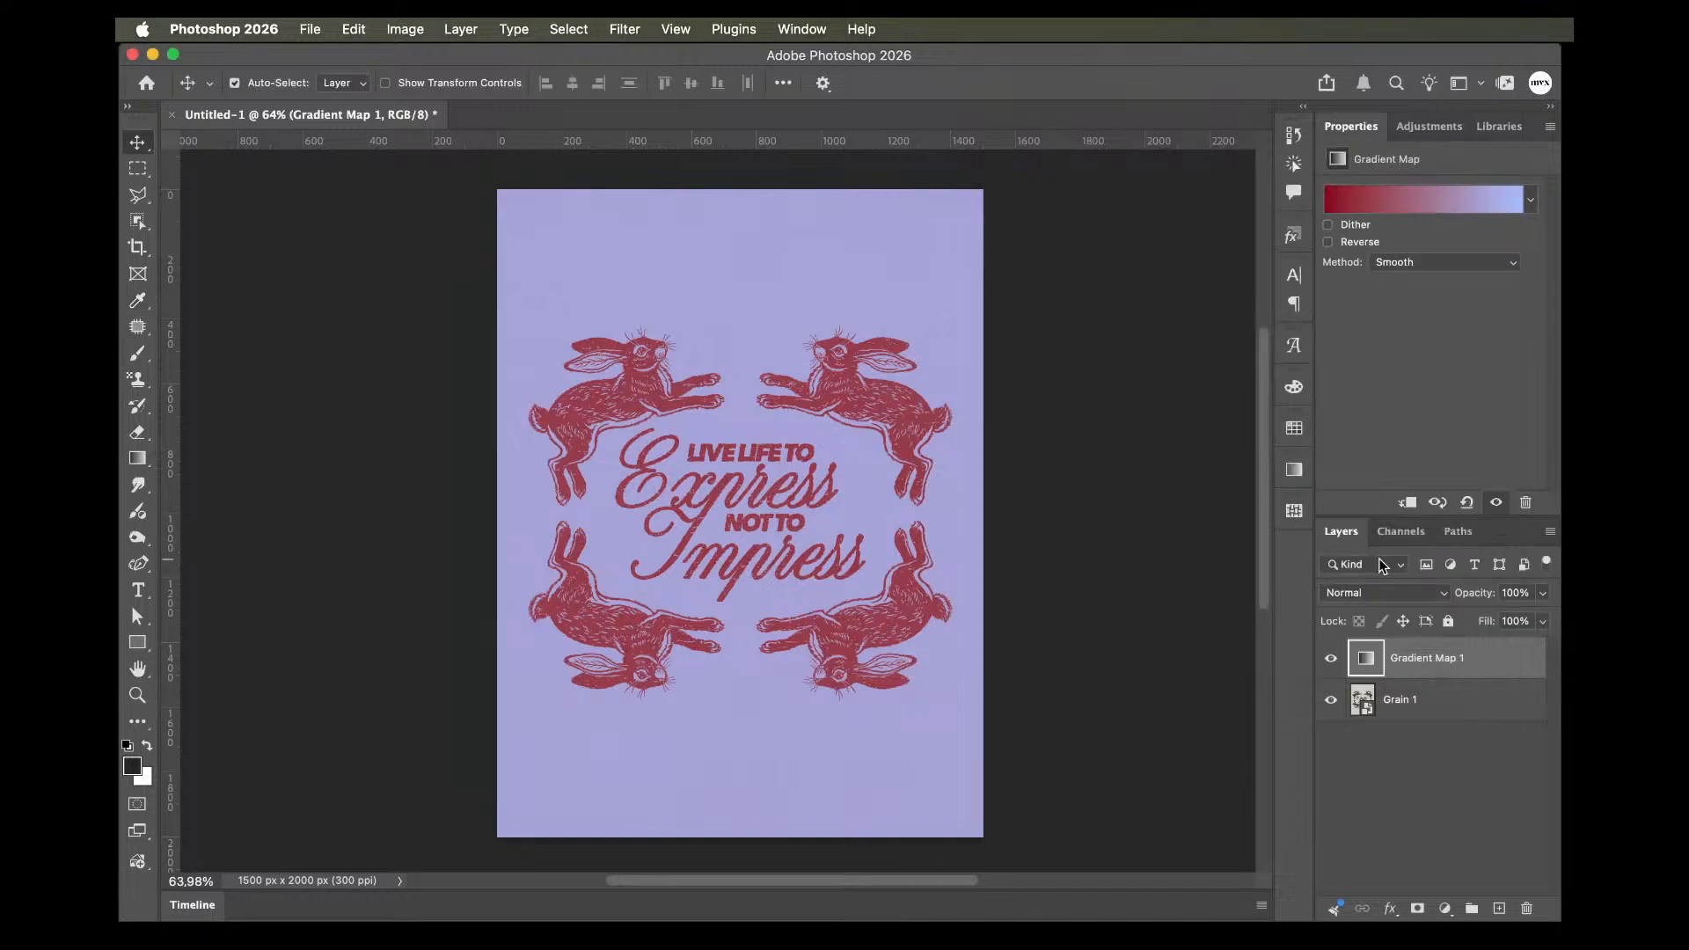
# Set the Gradient Map 1 layer's blend mode to Color and compare the design with the layer hidden and shown.
pyautogui.click(1392, 594)
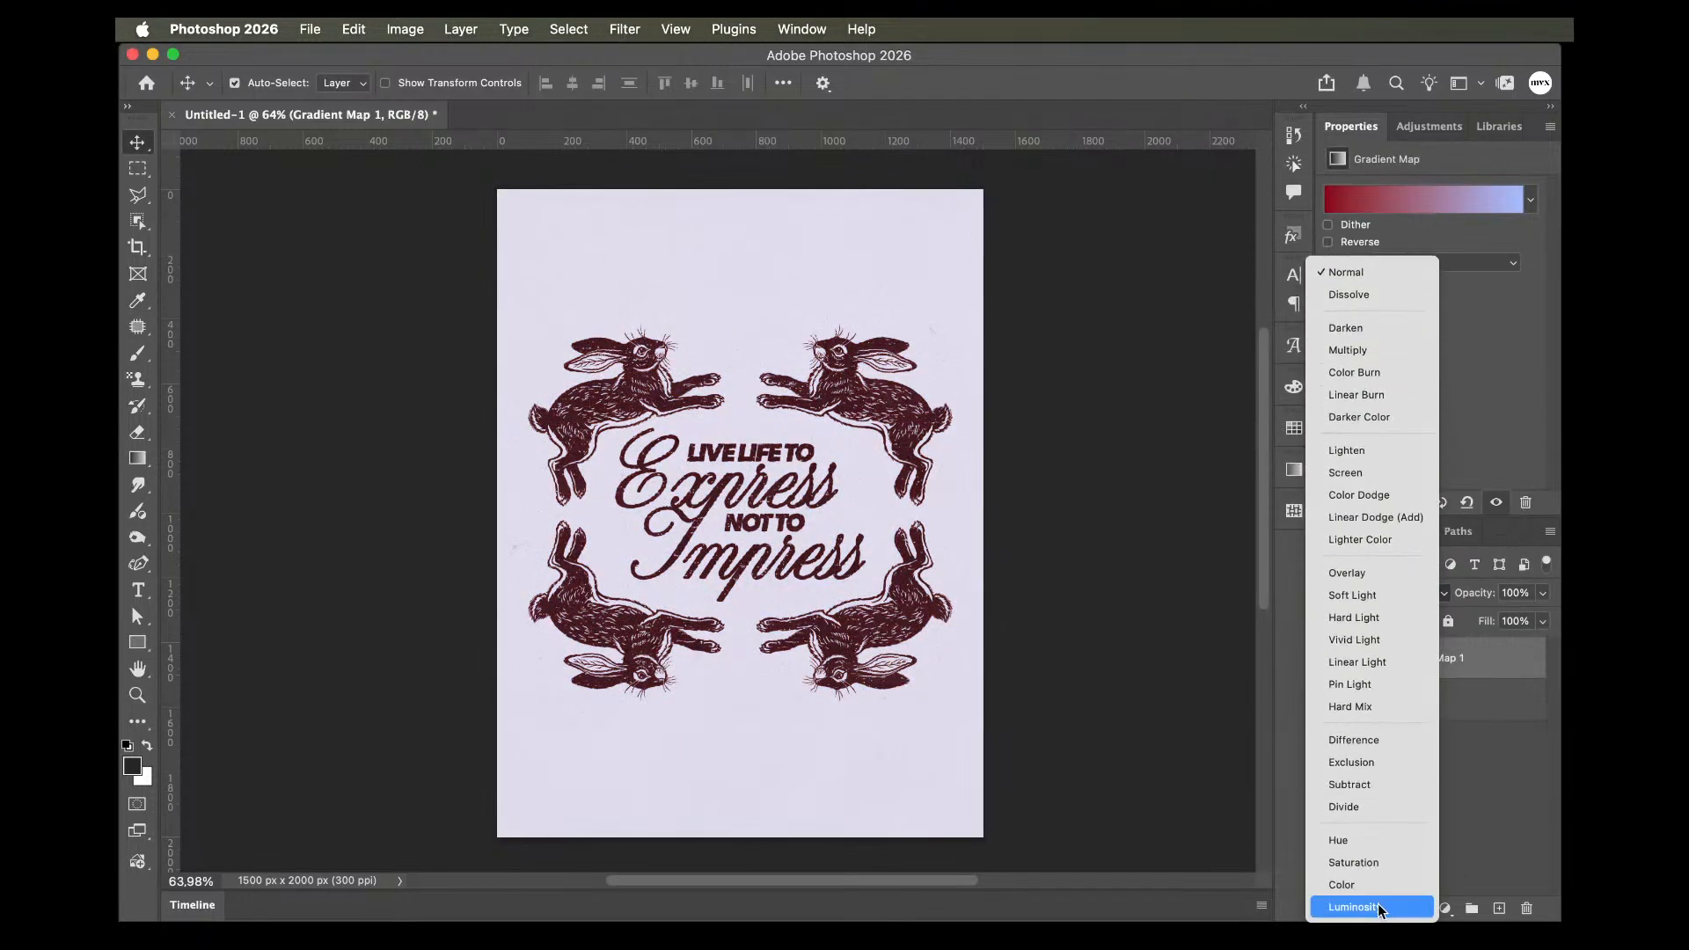
pyautogui.press('Up')
pyautogui.press('Up')
pyautogui.press('Down')
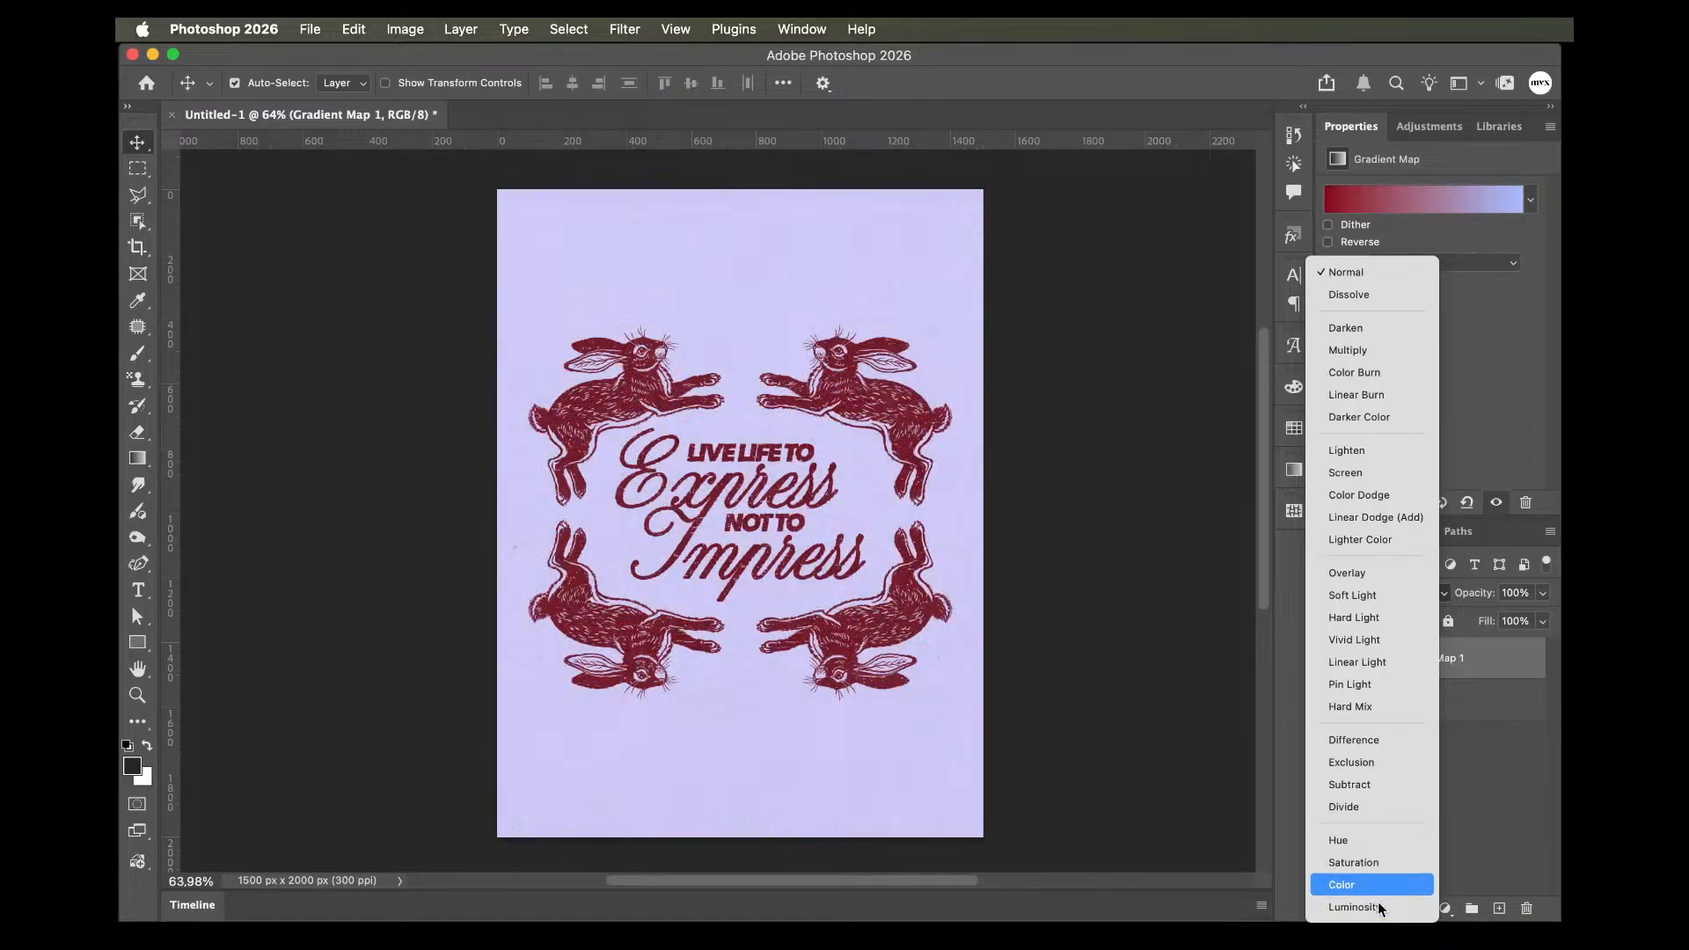
pyautogui.press('Return')
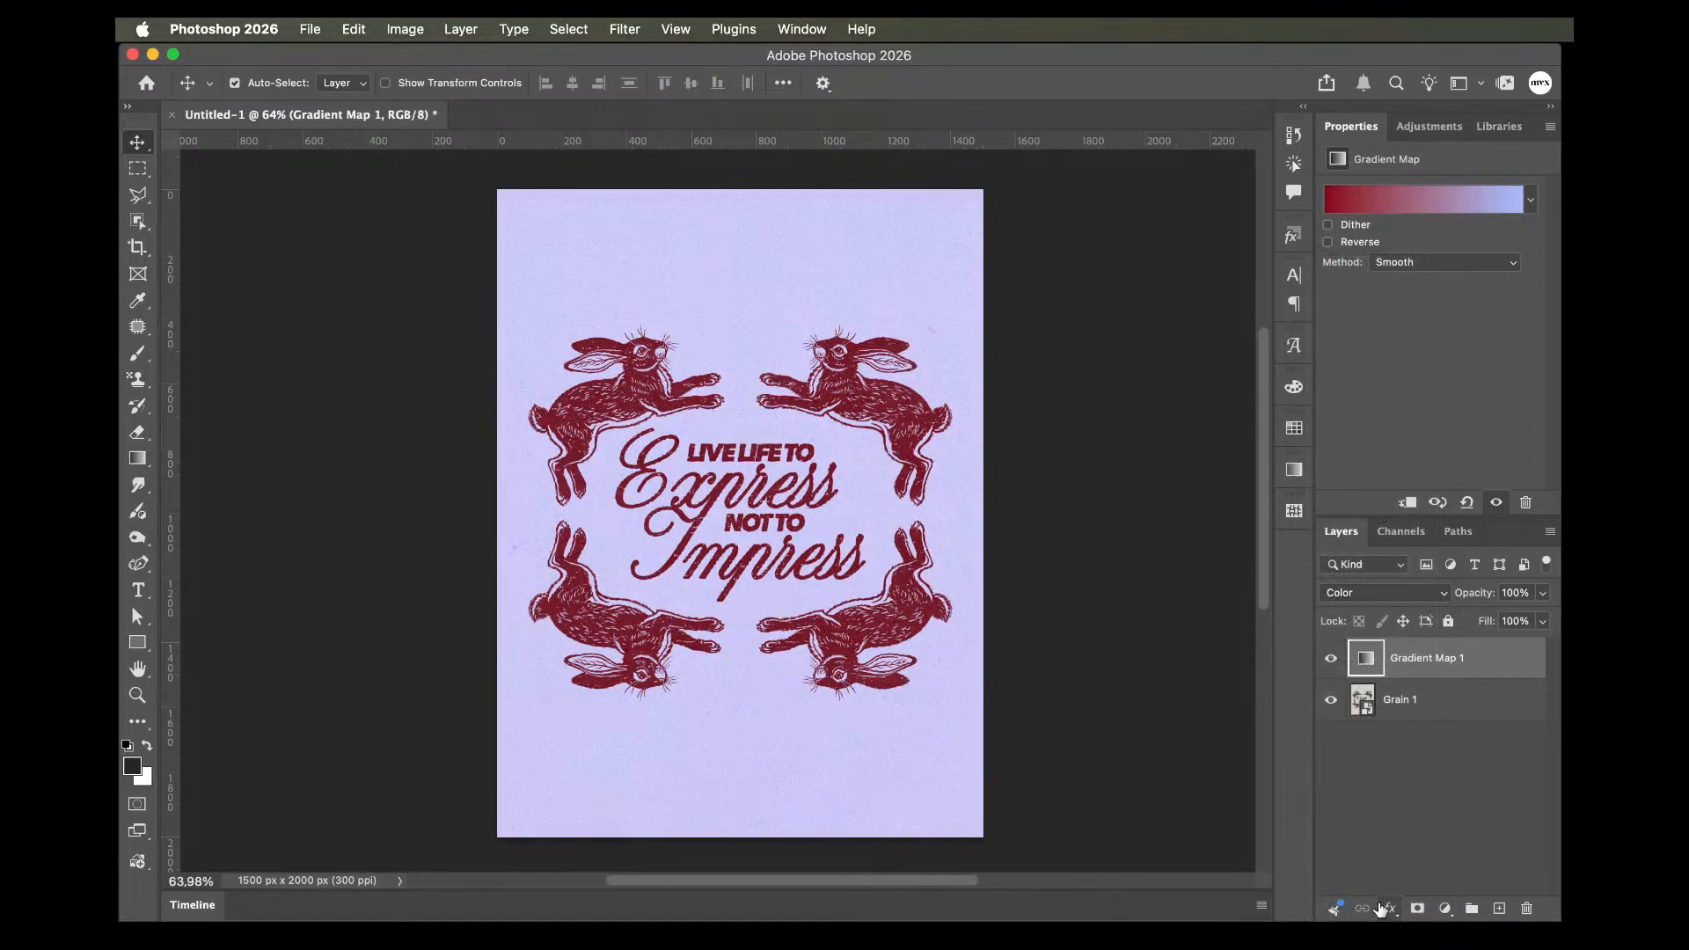
pyautogui.click(1331, 658)
pyautogui.click(1331, 658)
pyautogui.click(1434, 790)
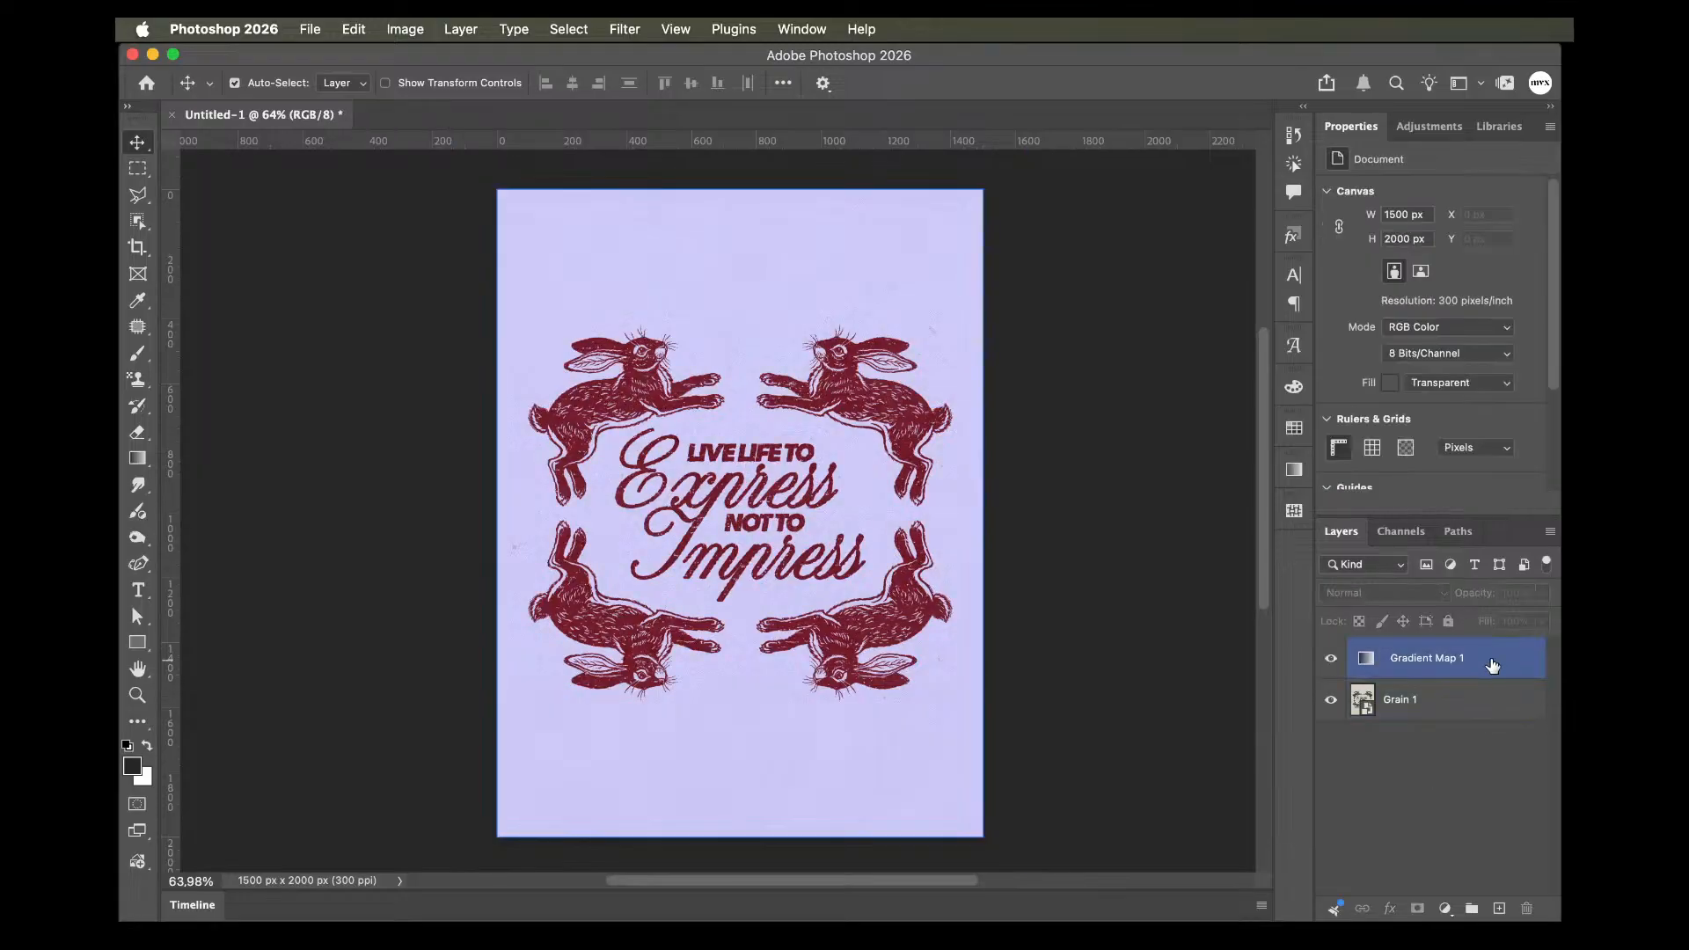
# Change the light colour stop of Gradient Map 1 to a stronger blue, about #4a82f3, and apply the gradient.
pyautogui.click(1492, 665)
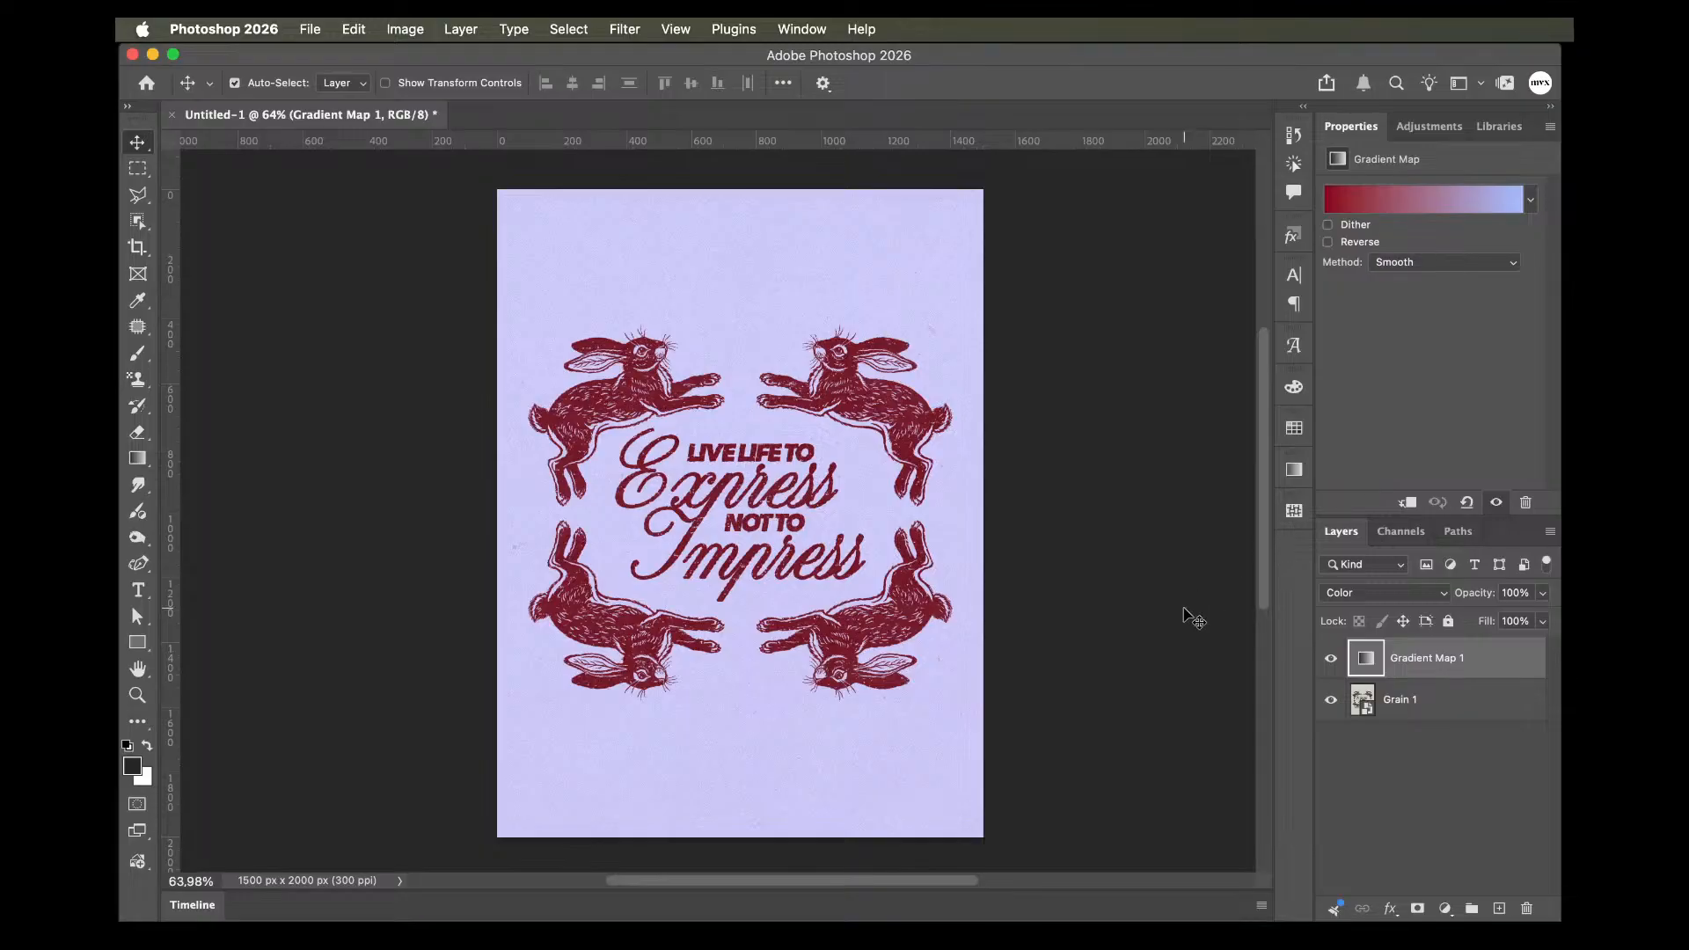
pyautogui.click(1403, 205)
pyautogui.doubleClick(1463, 507)
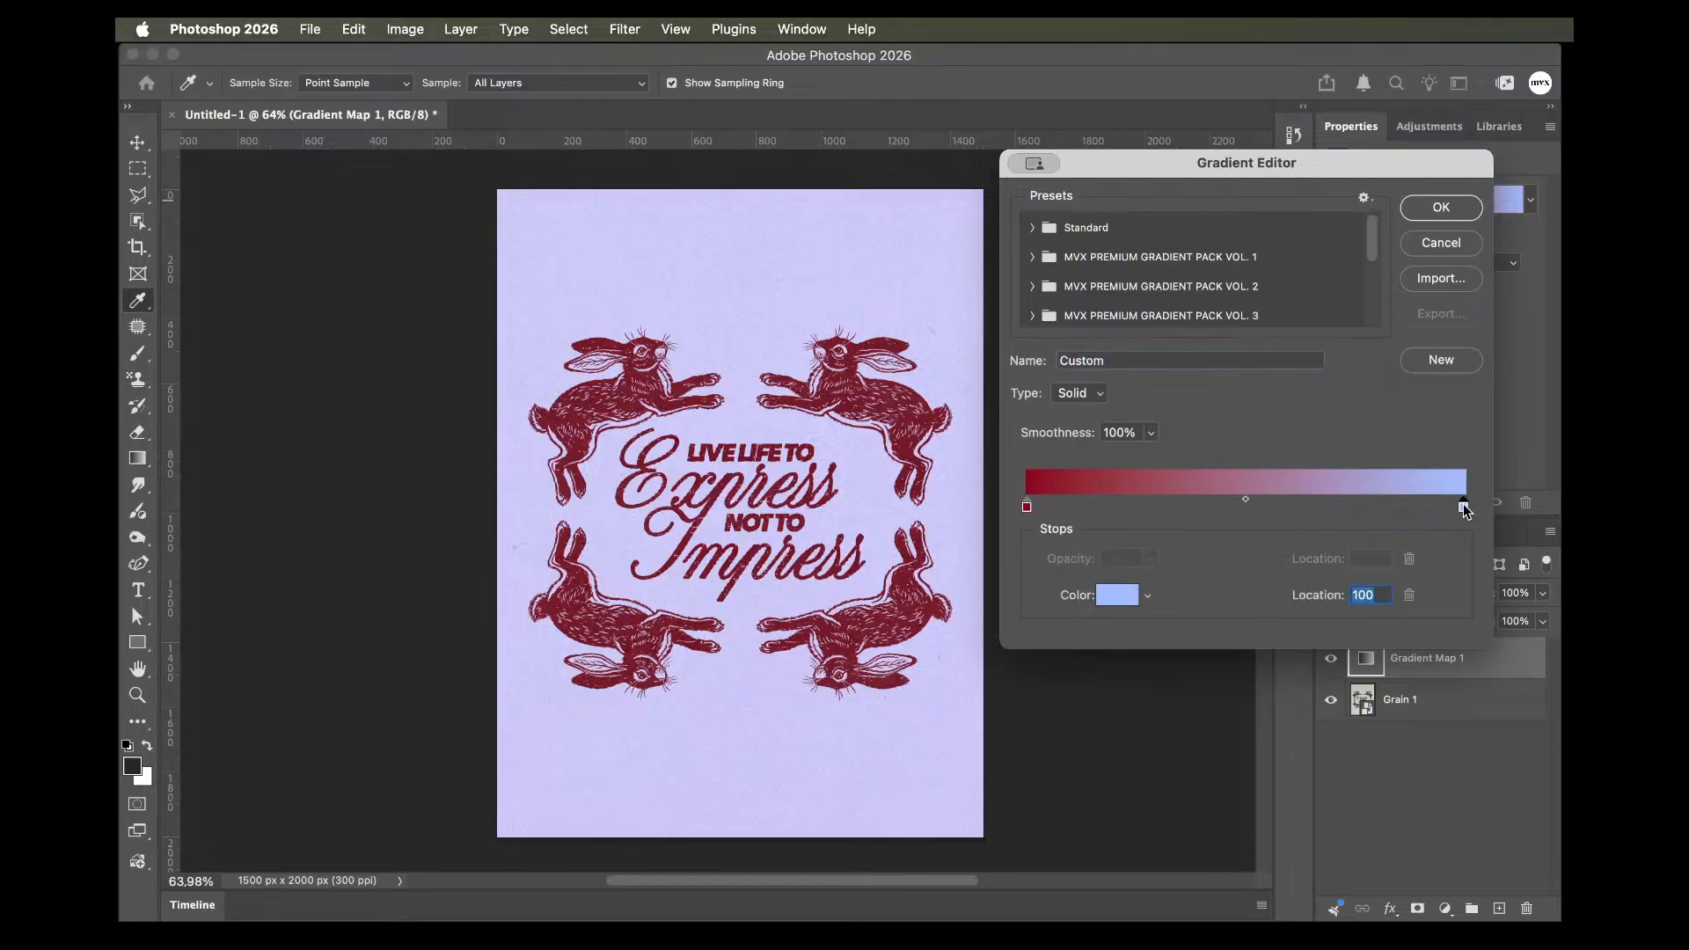
pyautogui.moveTo(1168, 623); pyautogui.dragTo(1168, 623)
pyautogui.moveTo(1005, 538)
pyautogui.mouseDown()
pyautogui.moveTo(1022, 522)
pyautogui.moveTo(1120, 530)
pyautogui.moveTo(1063, 533)
pyautogui.mouseUp()
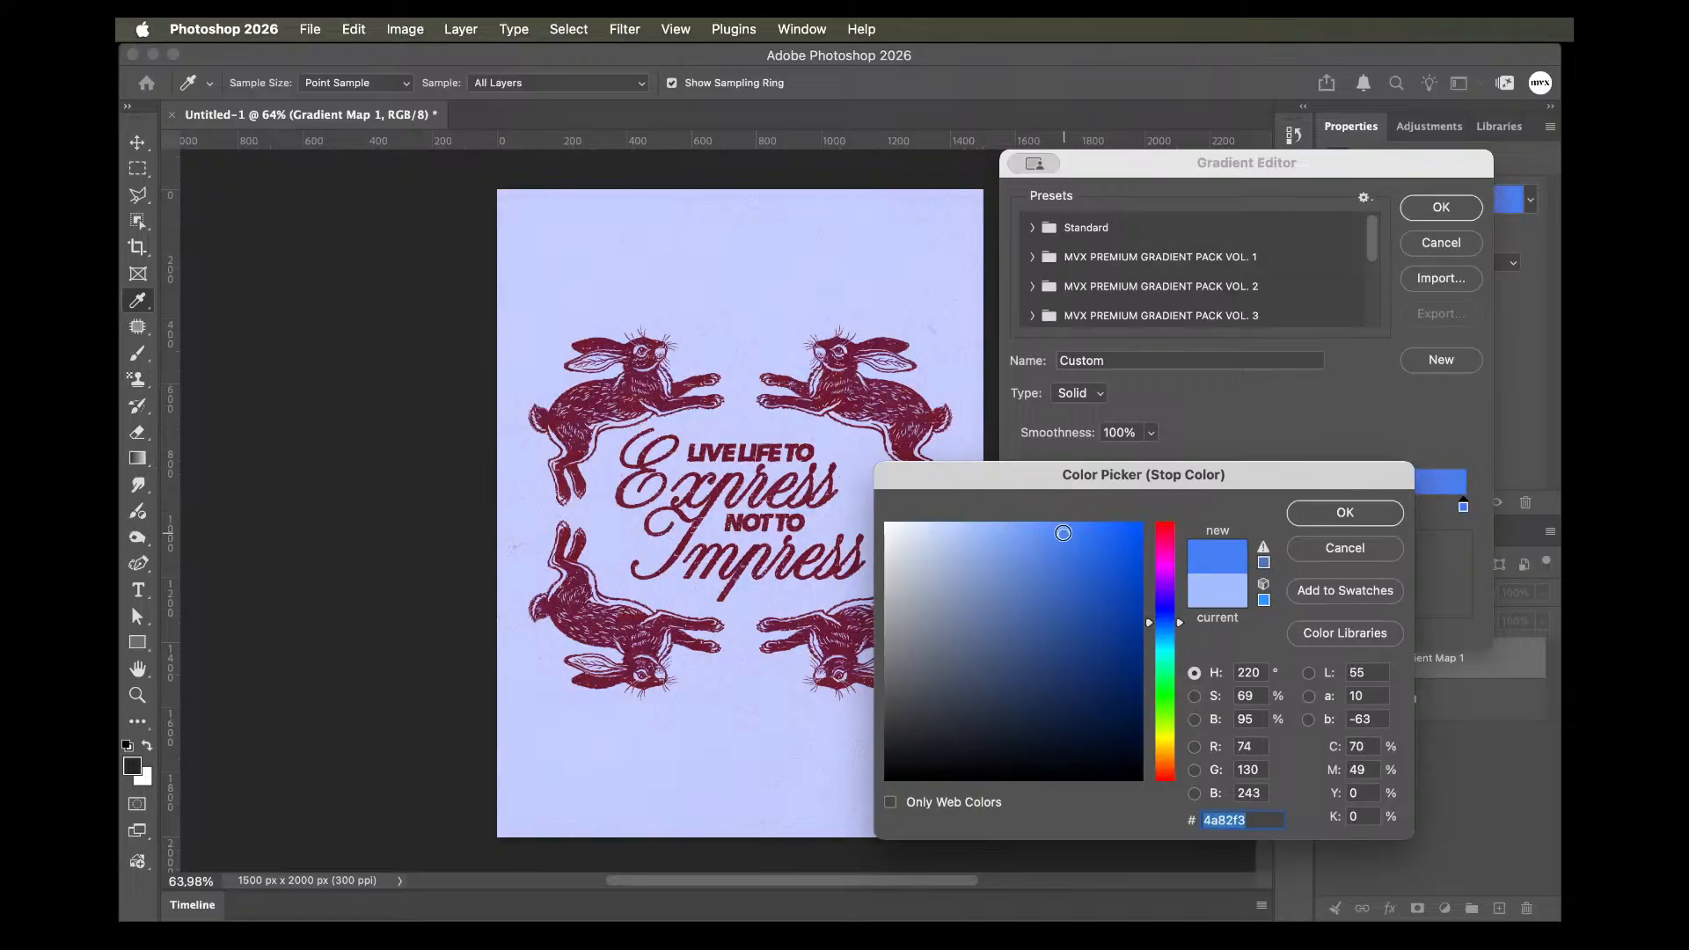
pyautogui.click(1332, 515)
pyautogui.click(1440, 207)
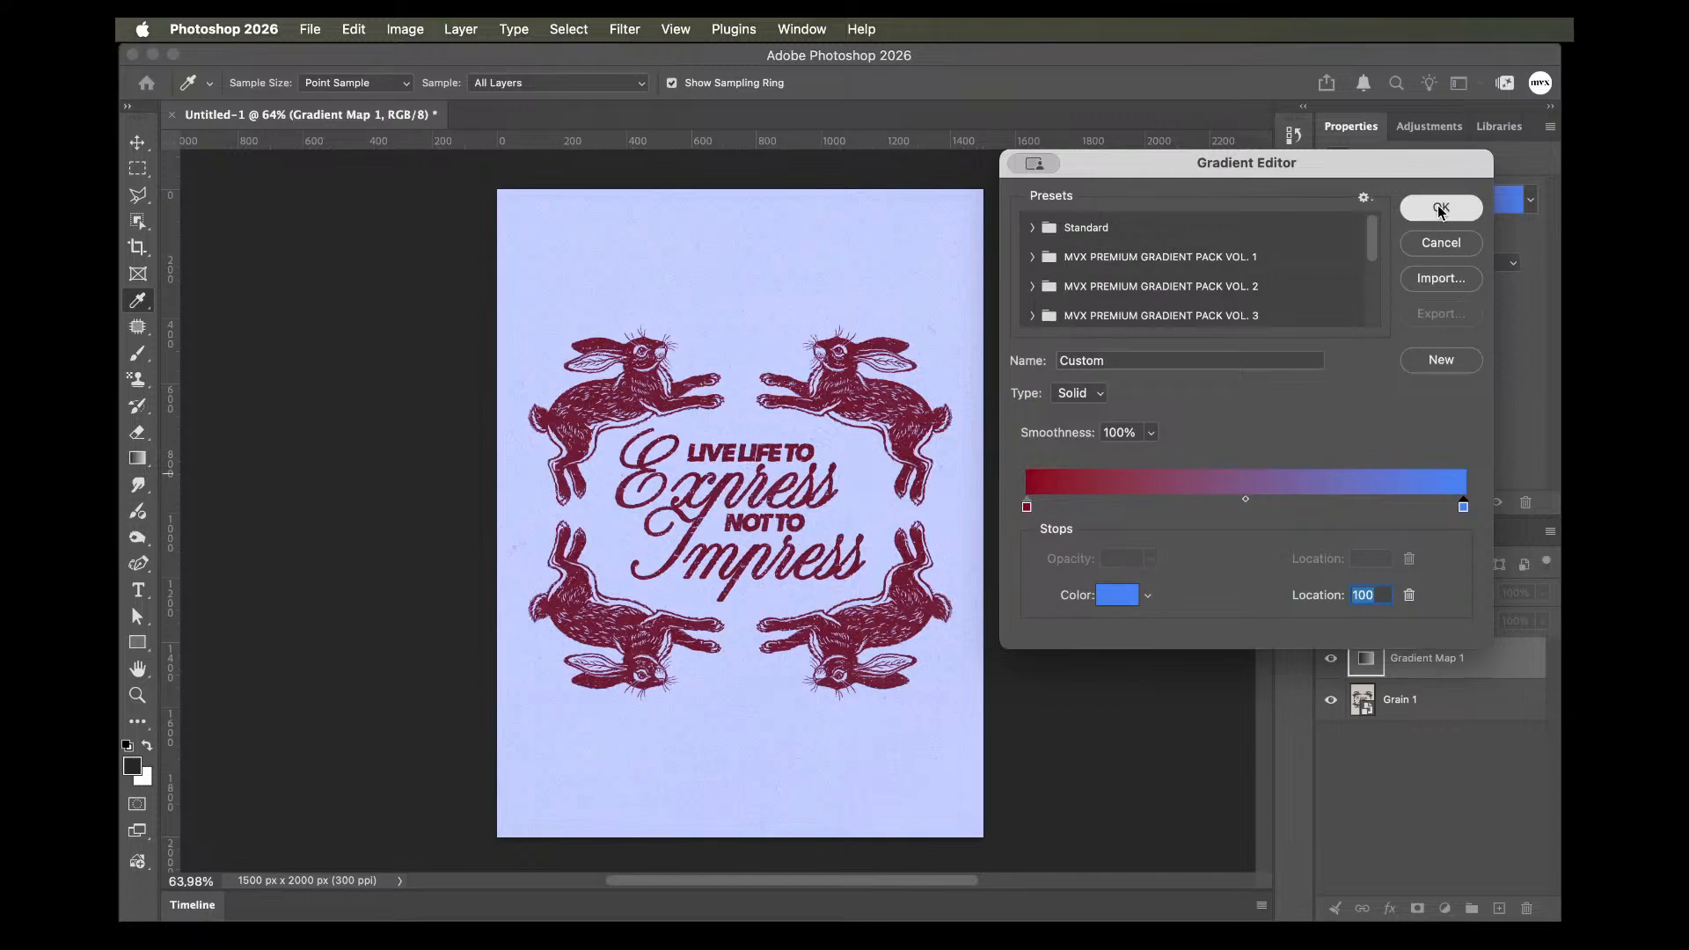
# Duplicate the Gradient Map 1 layer and hide the original.
pyautogui.press('v')
pyautogui.click(758, 456)
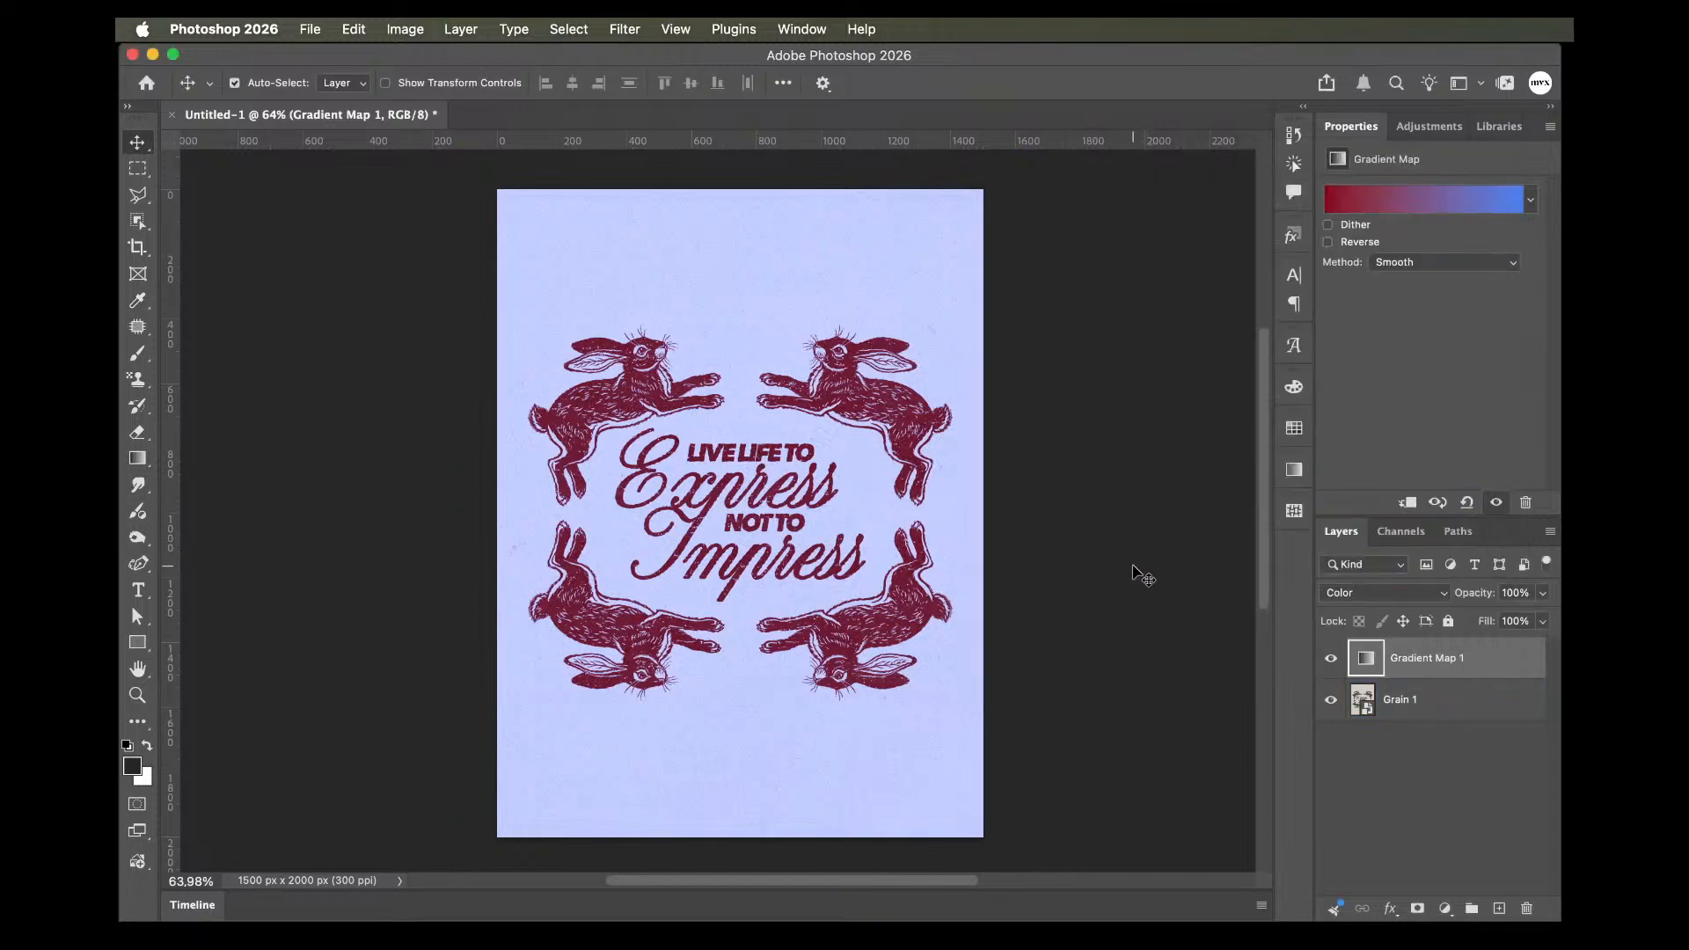
pyautogui.press('super+j')
pyautogui.click(1331, 700)
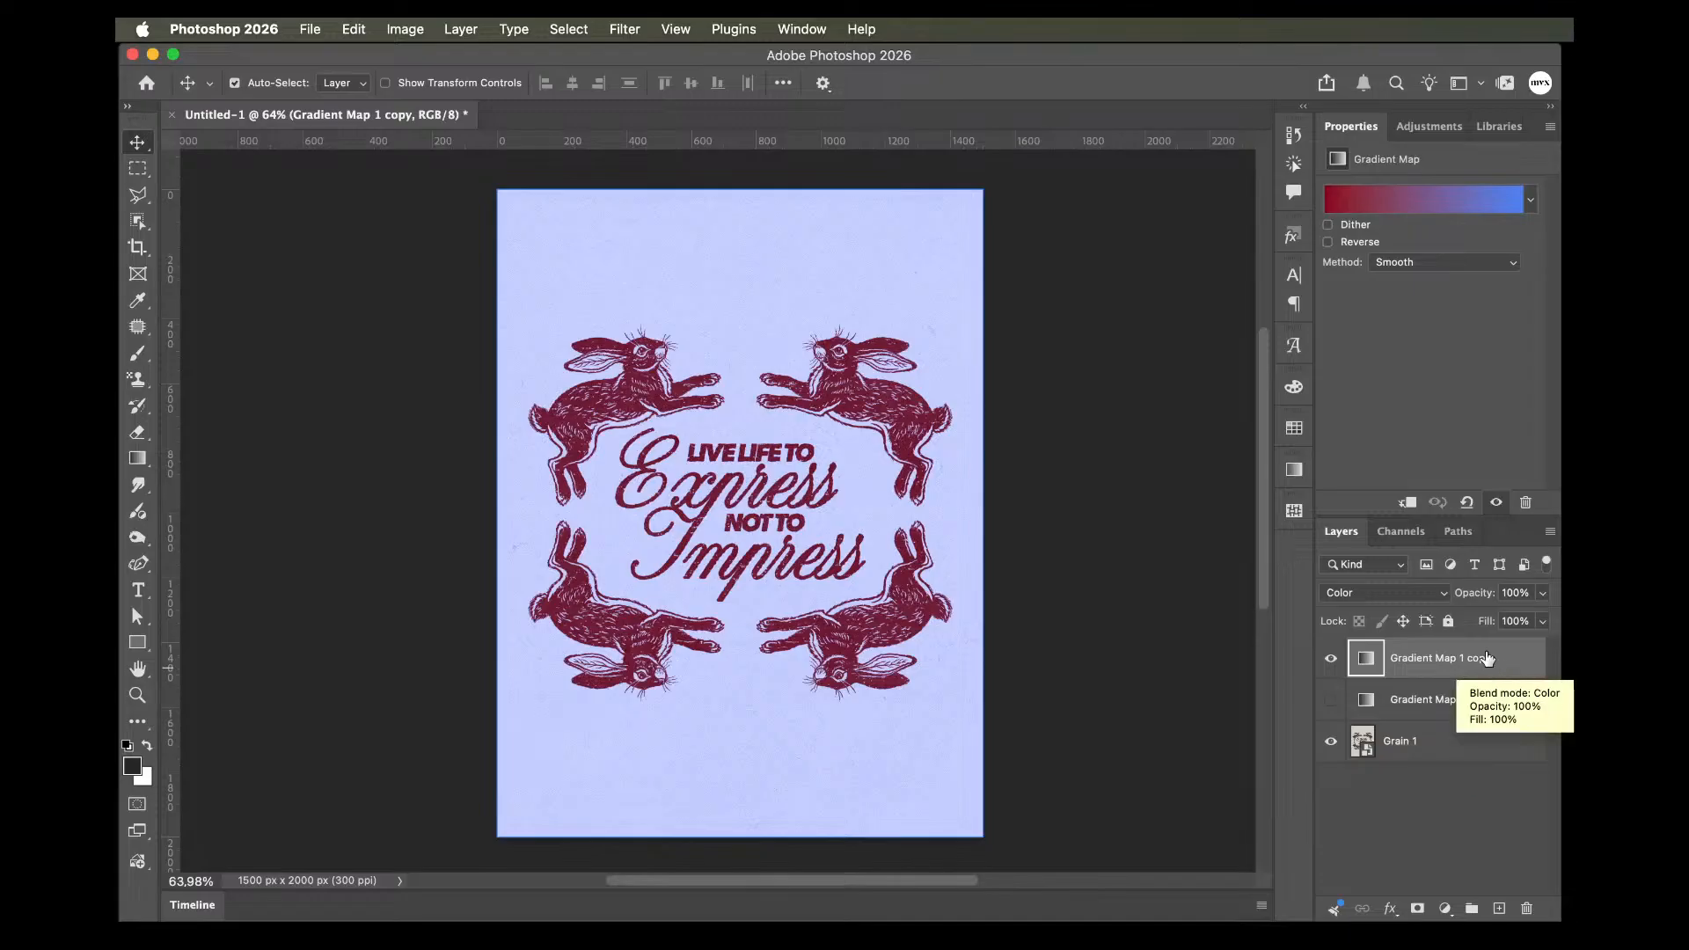
# Change the light colour stop of the Gradient Map 1 copy layer to a pale cream yellow.
pyautogui.click(1415, 206)
pyautogui.doubleClick(1463, 506)
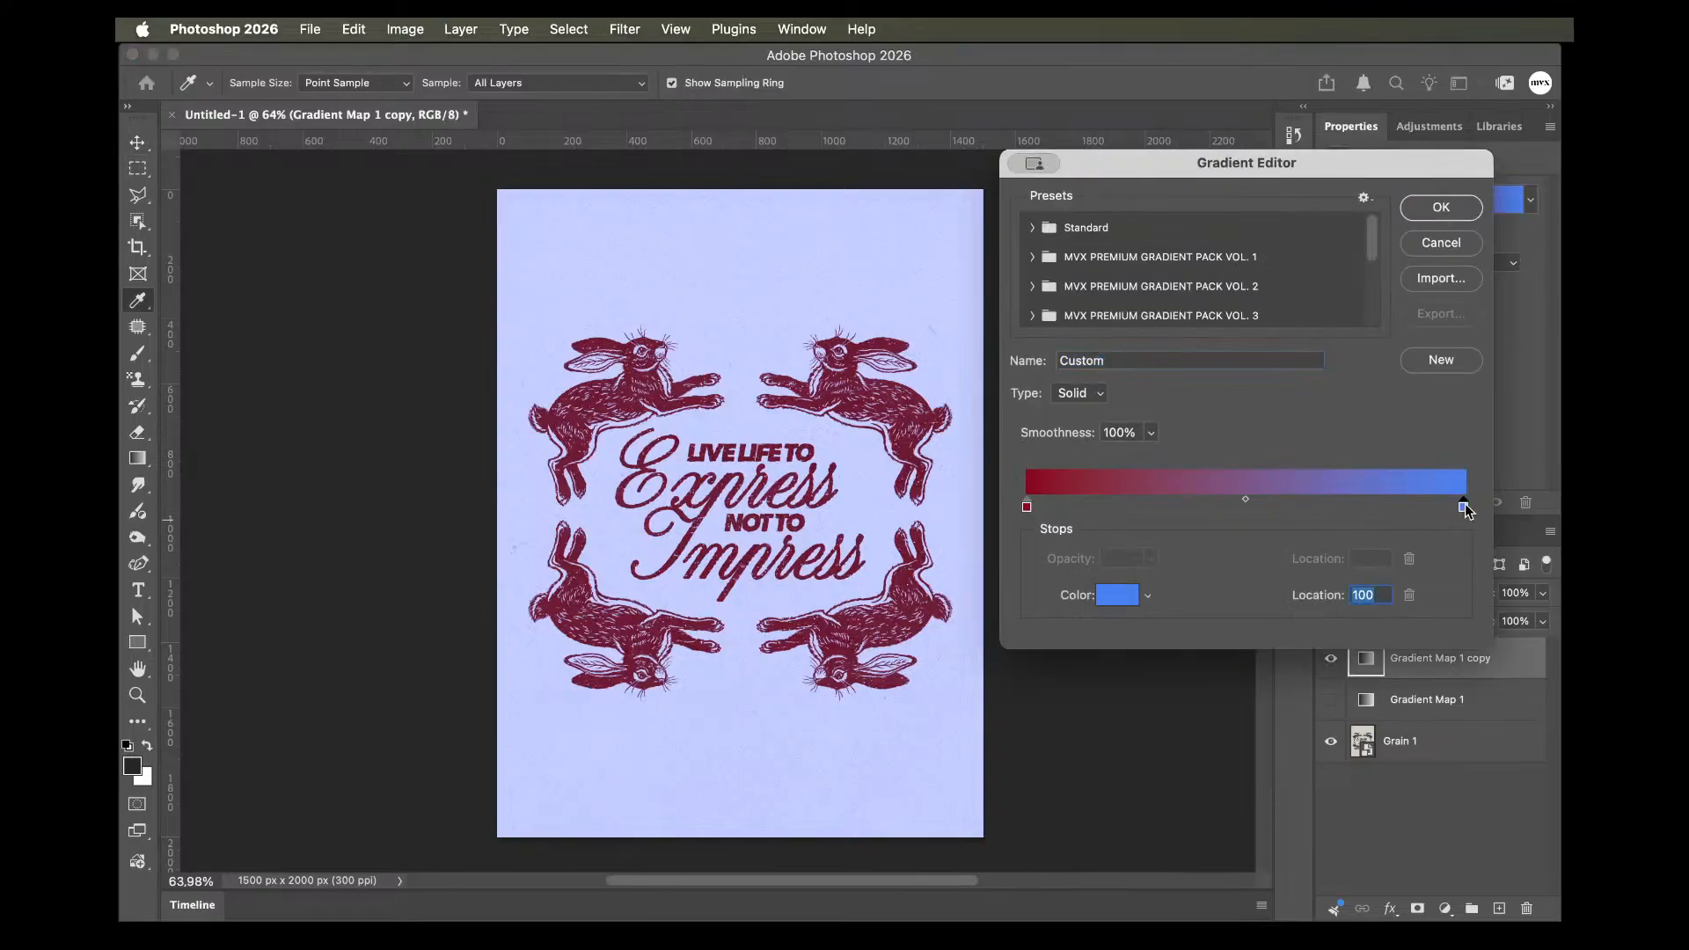
pyautogui.moveTo(1163, 688); pyautogui.dragTo(1163, 750)
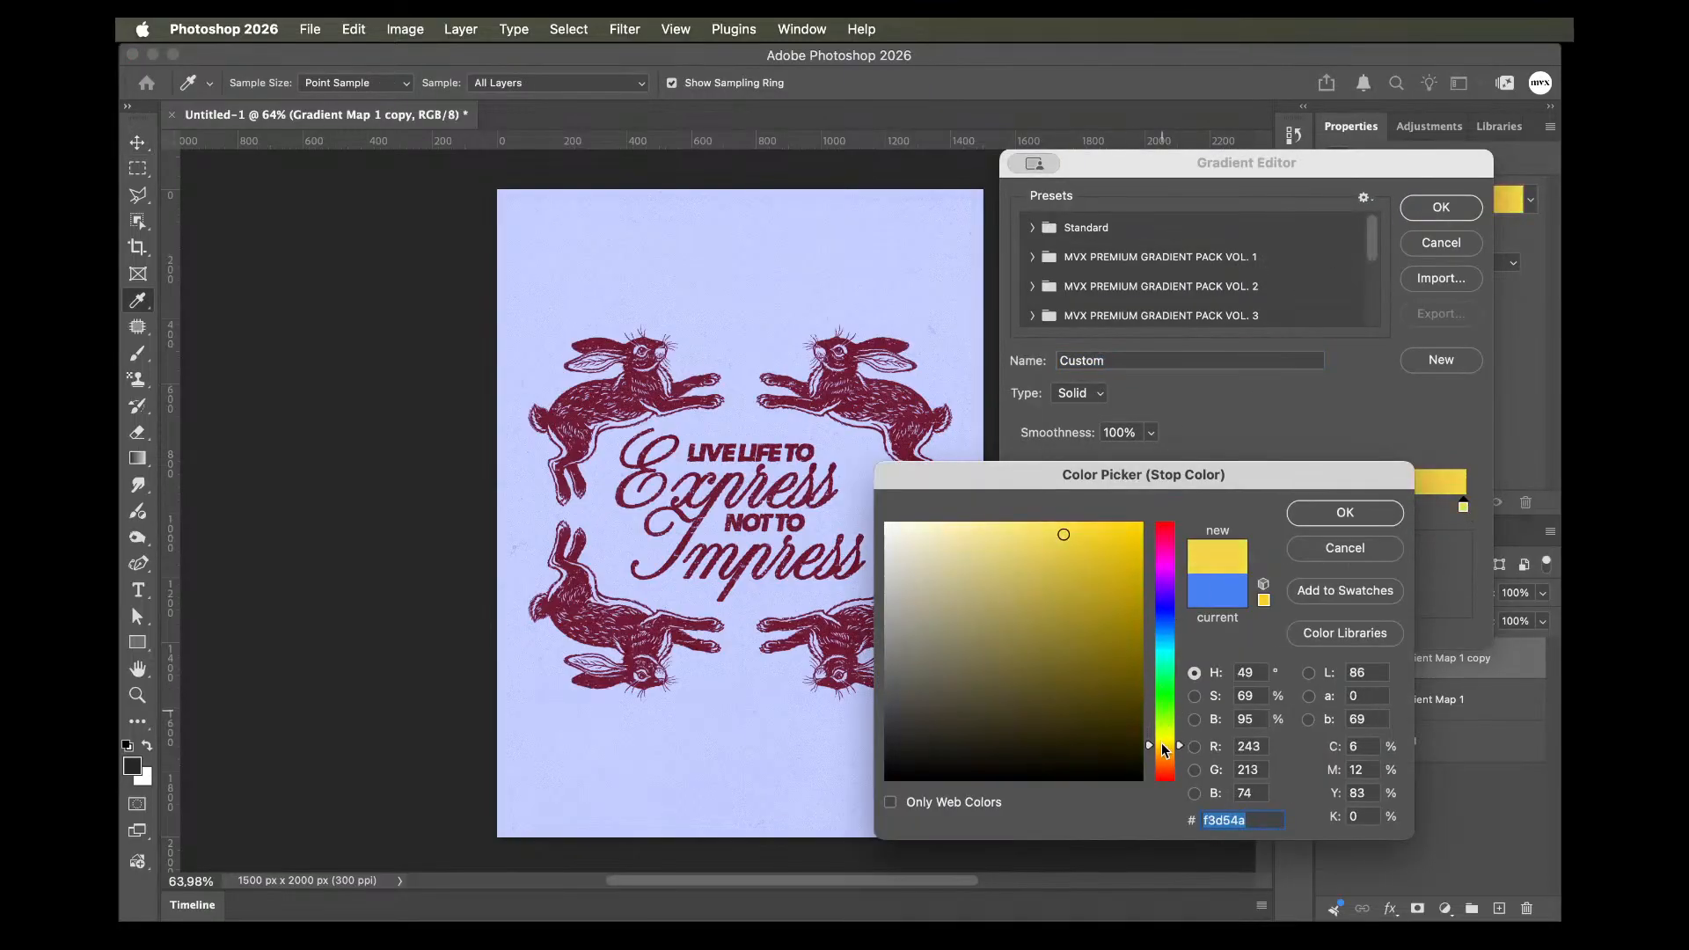
pyautogui.moveTo(967, 521); pyautogui.dragTo(936, 527)
pyautogui.click(1349, 512)
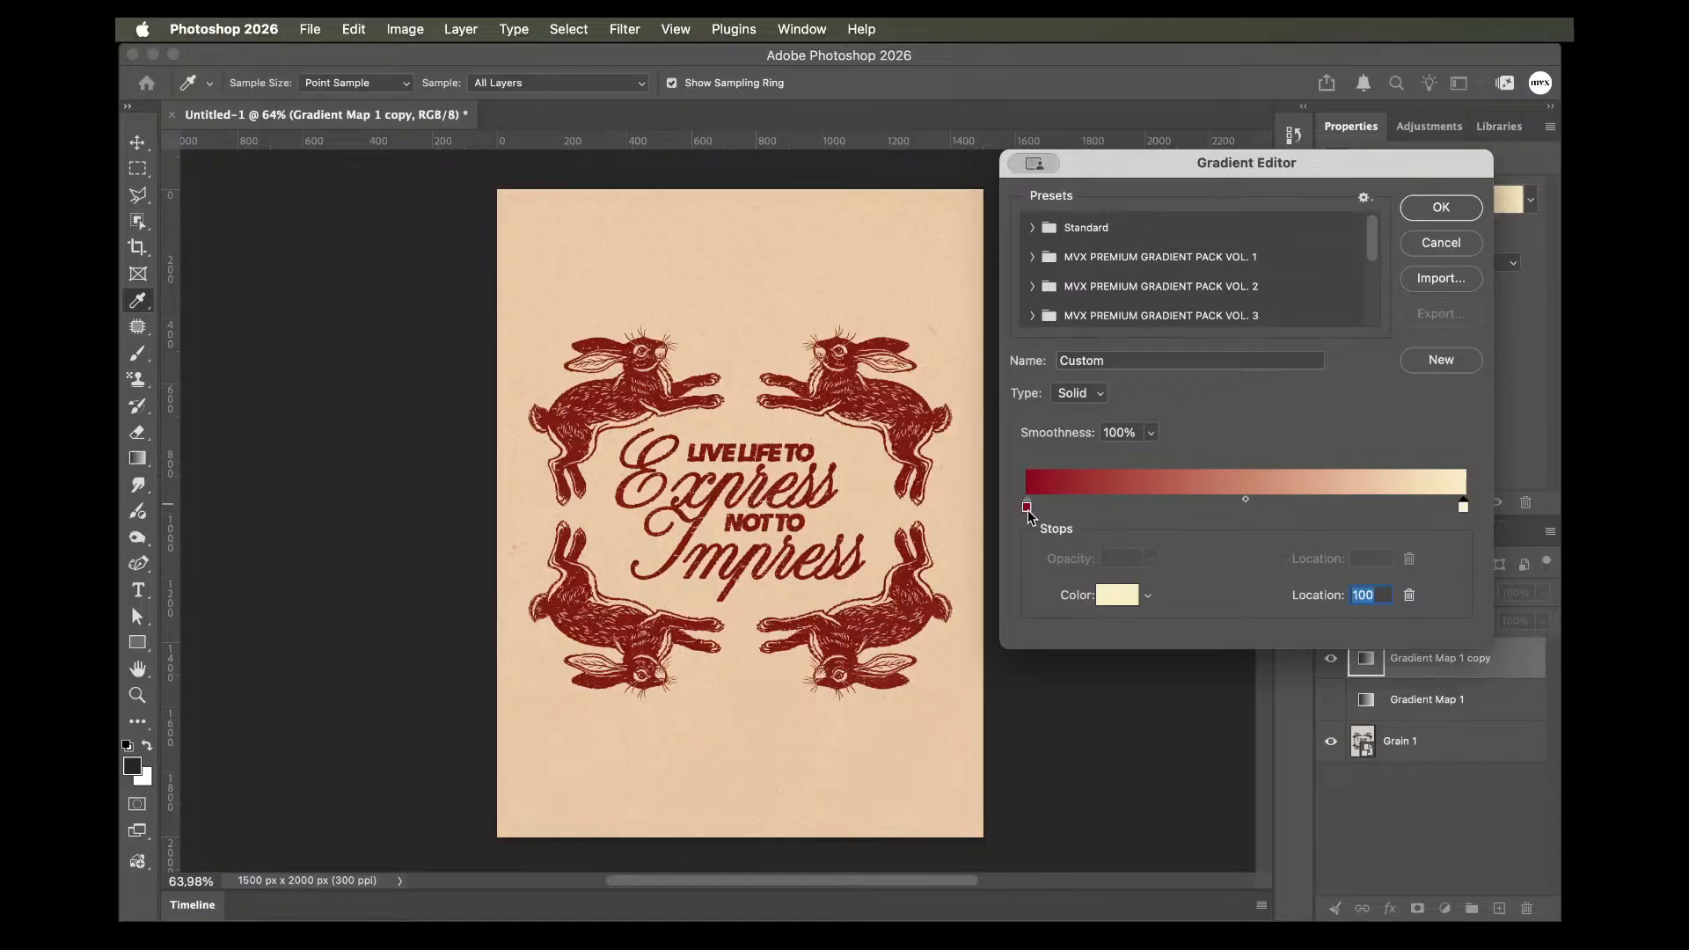
# Change the dark colour stop of Gradient Map 1 copy to a deep teal blue, about #025569, apply the gradient and deselect the layer.
pyautogui.doubleClick(1026, 509)
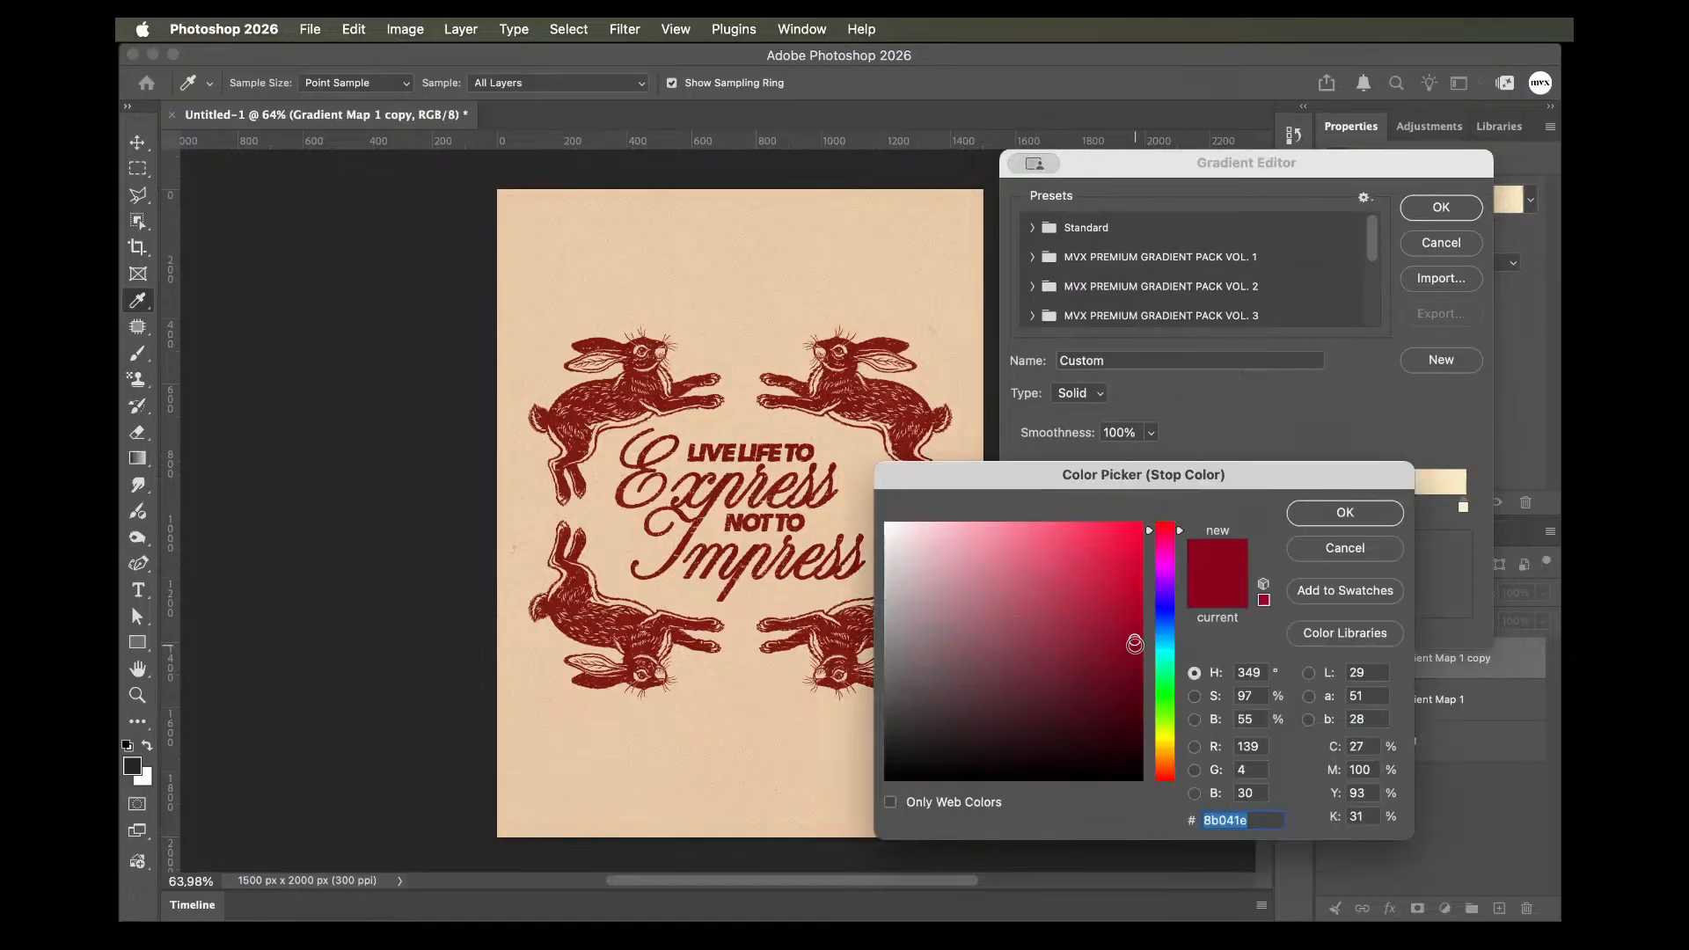
pyautogui.moveTo(1174, 708); pyautogui.dragTo(1165, 646)
pyautogui.click(1104, 656)
pyautogui.click(1137, 673)
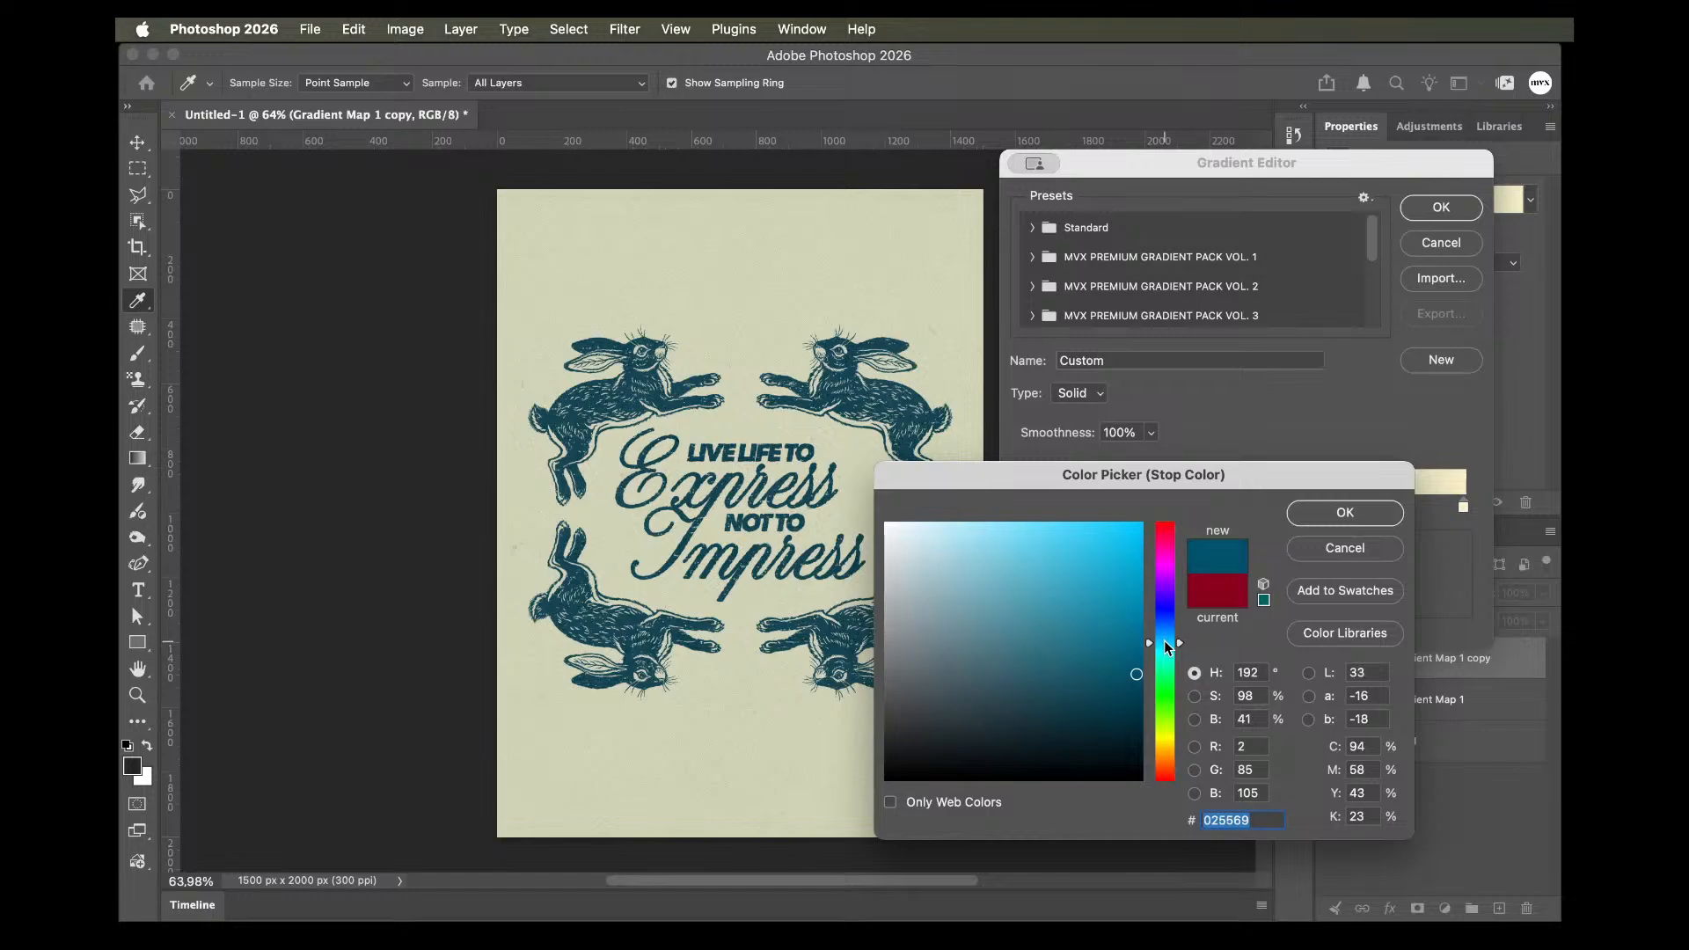
pyautogui.click(1345, 512)
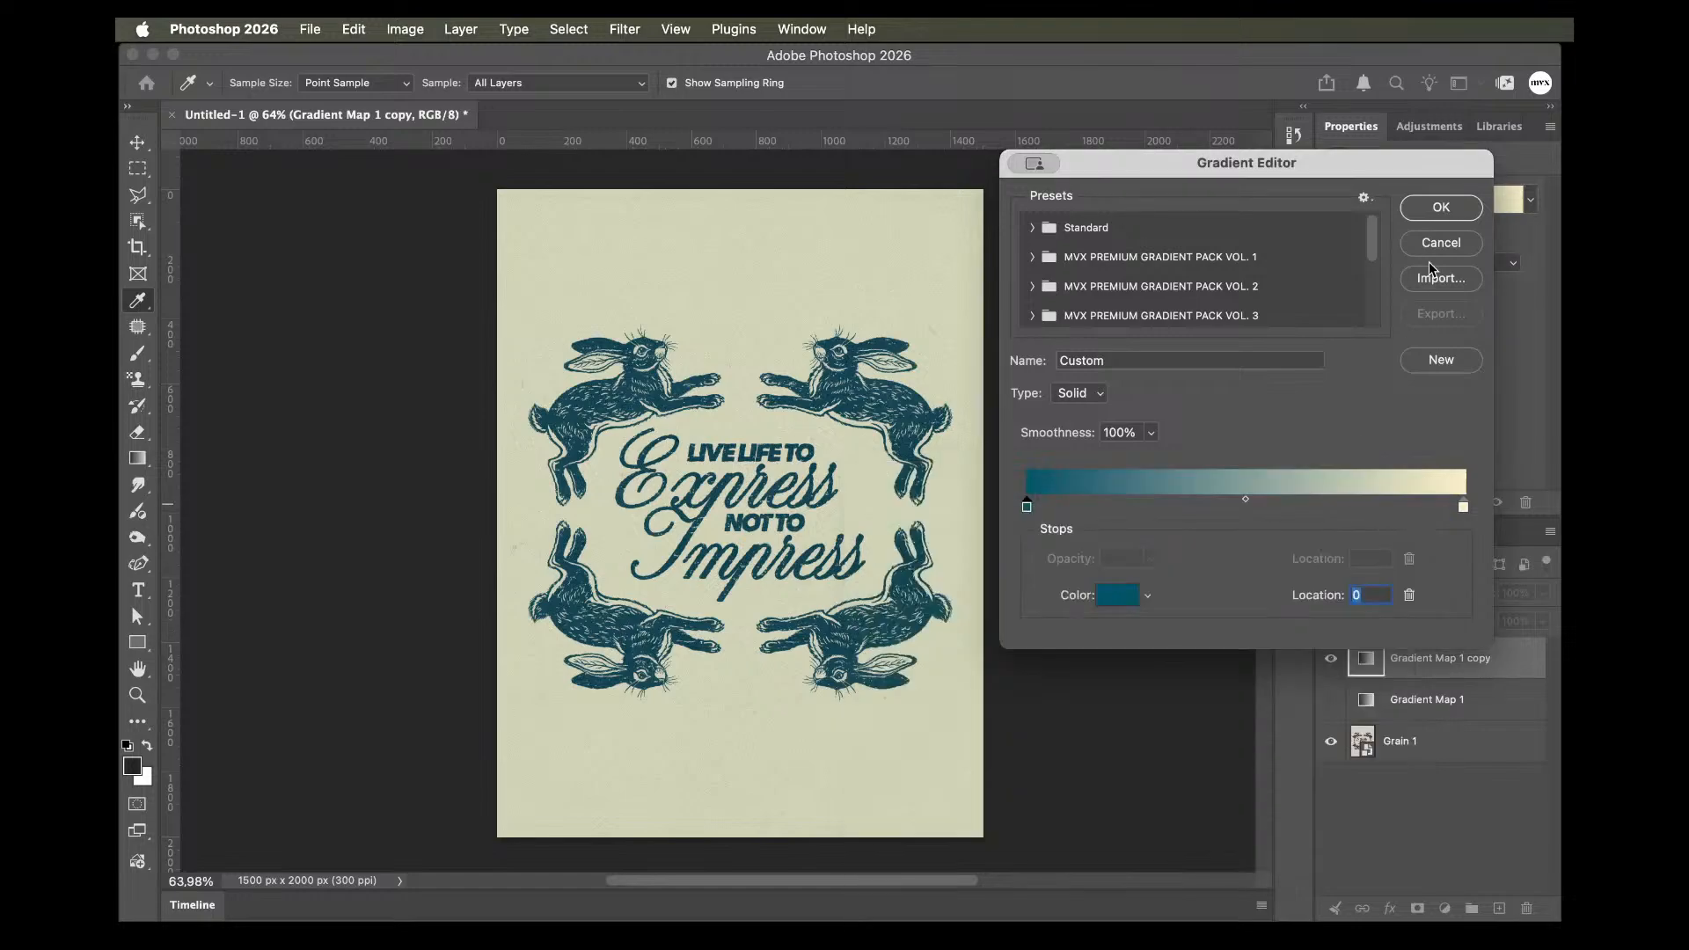
pyautogui.click(1440, 208)
pyautogui.click(1401, 799)
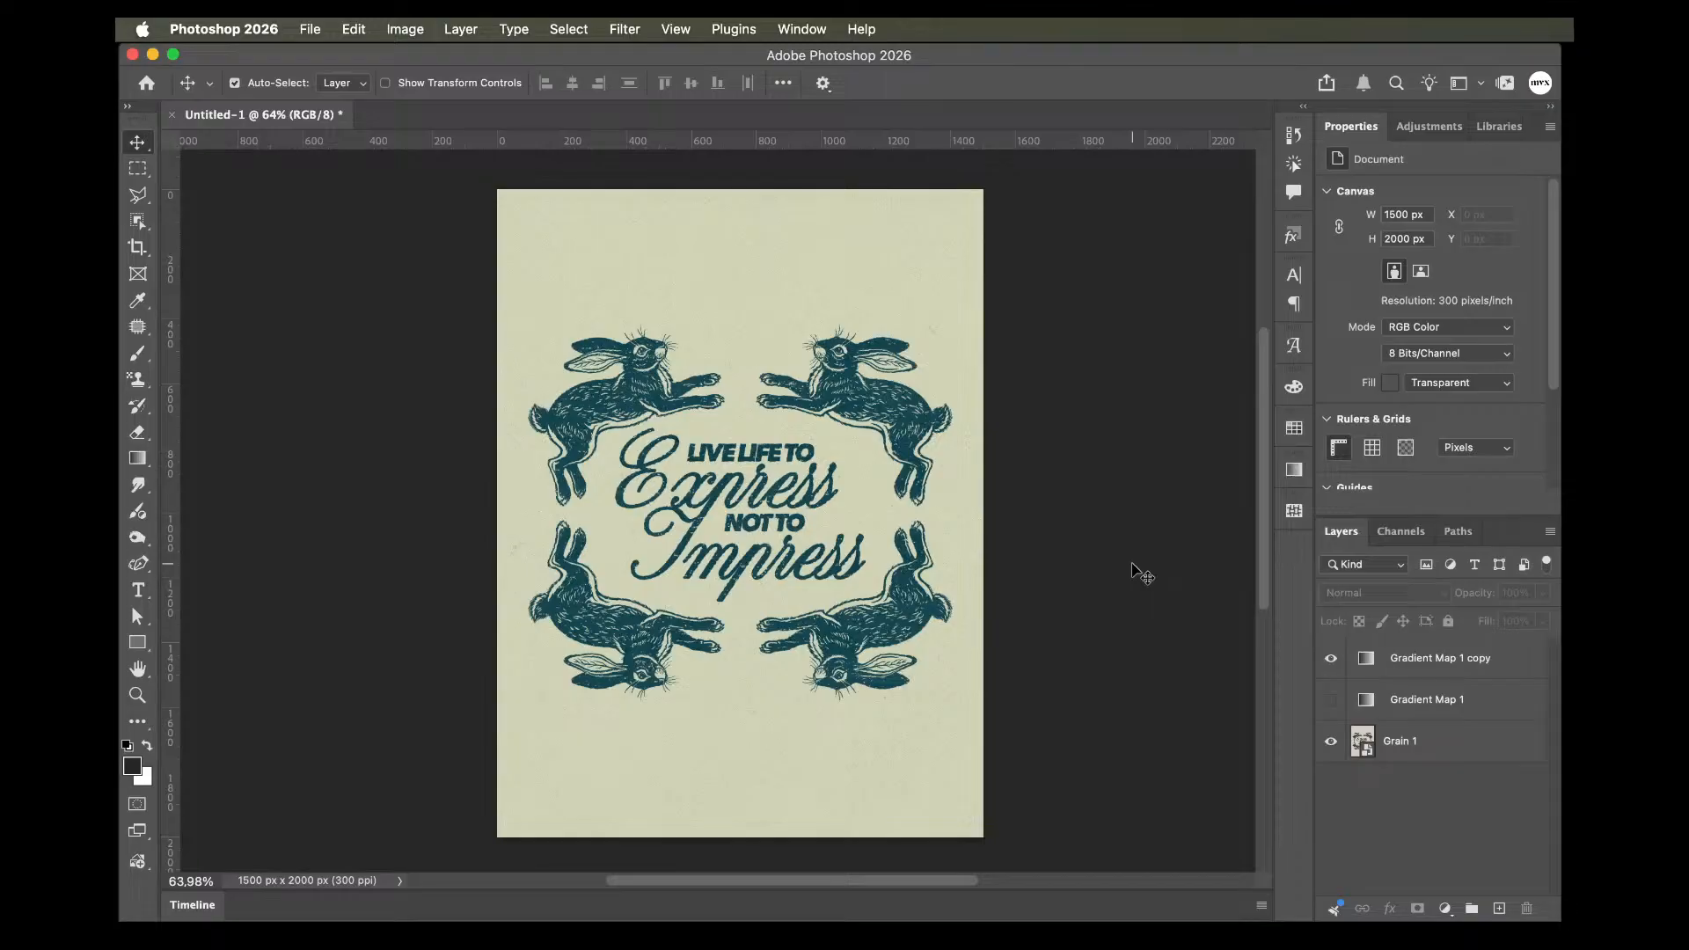
# Hide the Gradient Map 1 copy layer and examine the textured bunny slogan design in its original colours.
pyautogui.click(1331, 658)
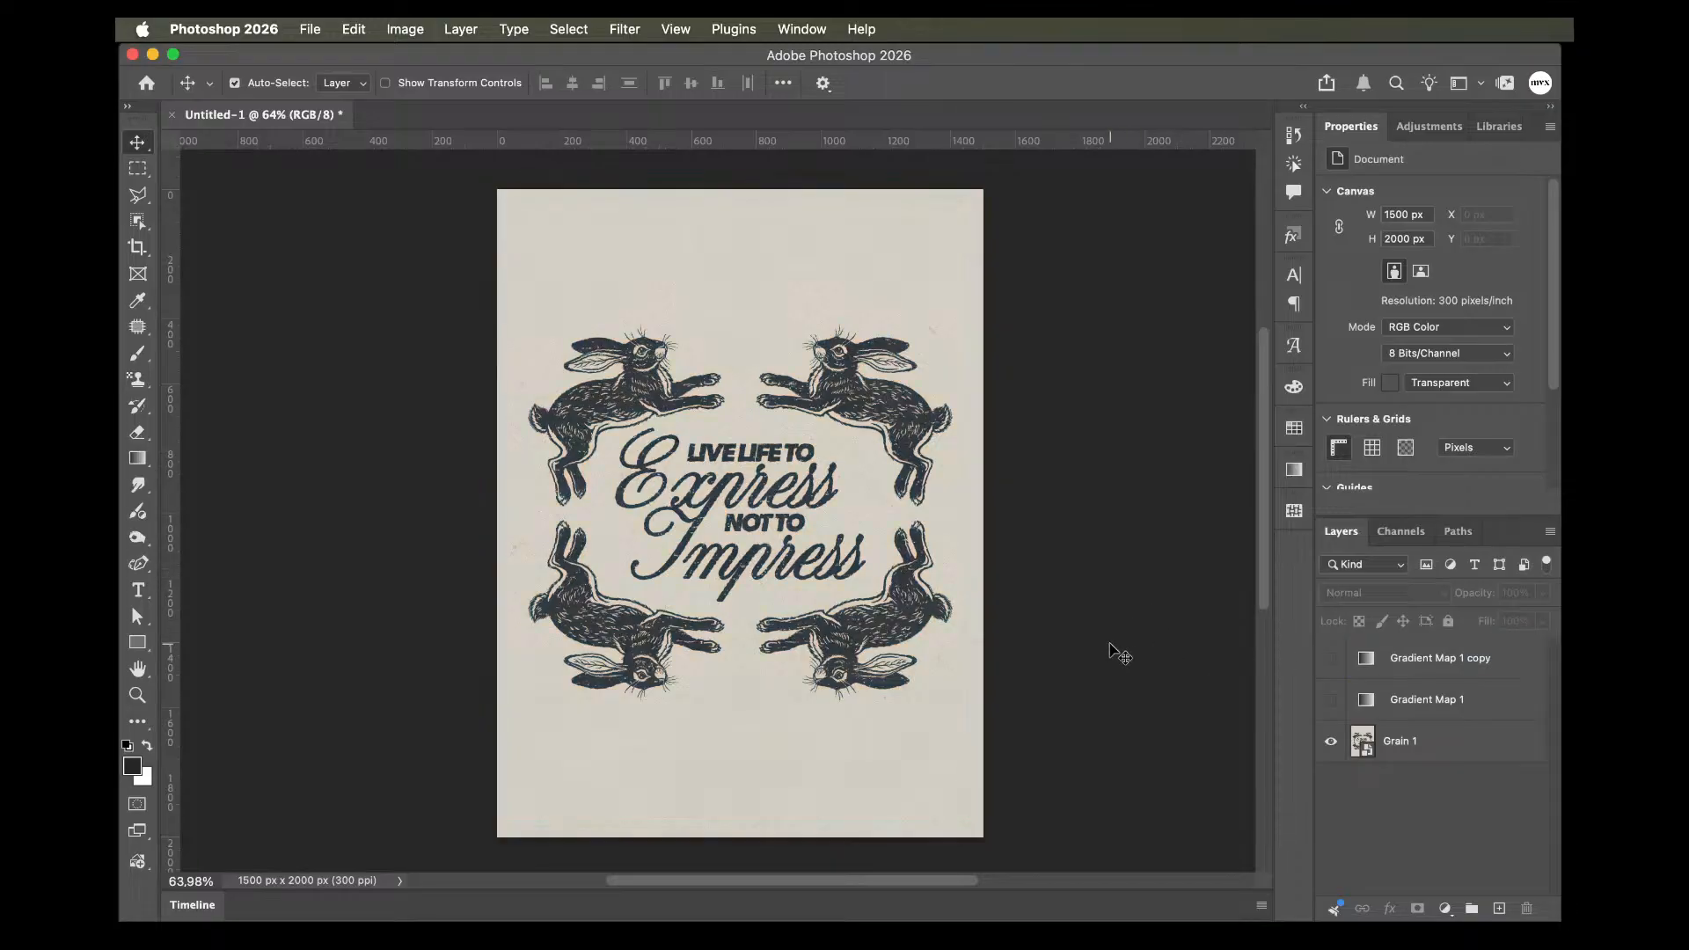
pyautogui.press('z')
pyautogui.moveTo(671, 484); pyautogui.dragTo(816, 501)
pyautogui.moveTo(941, 537); pyautogui.dragTo(787, 537)
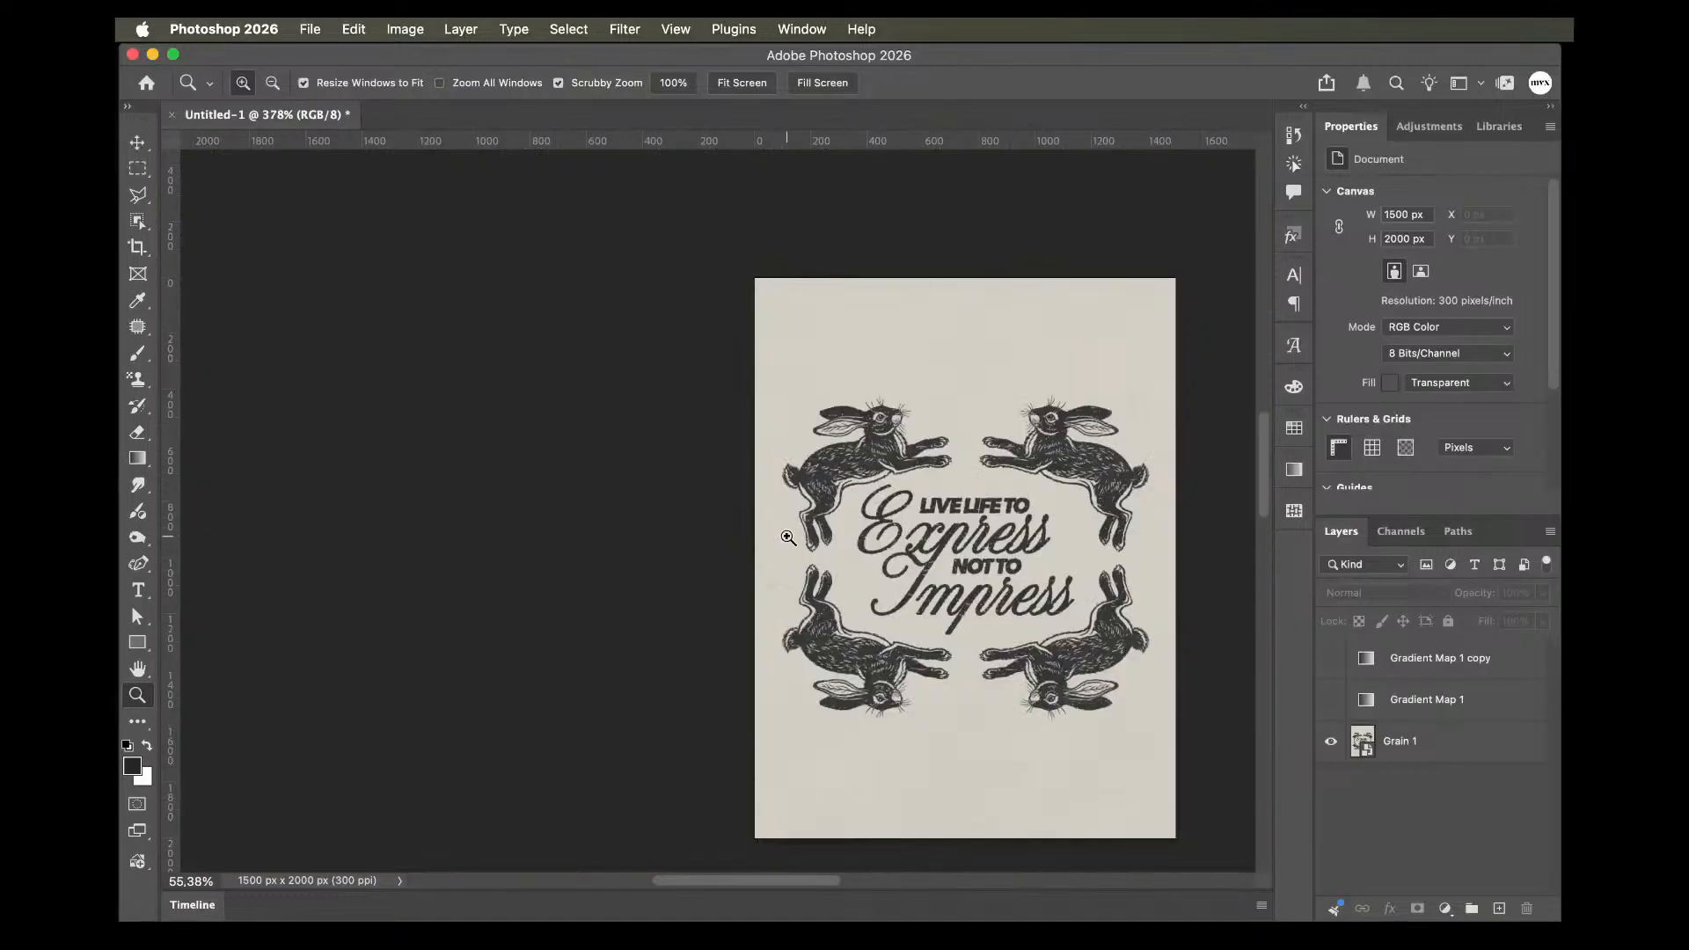
pyautogui.press('super+0')
pyautogui.press('v')
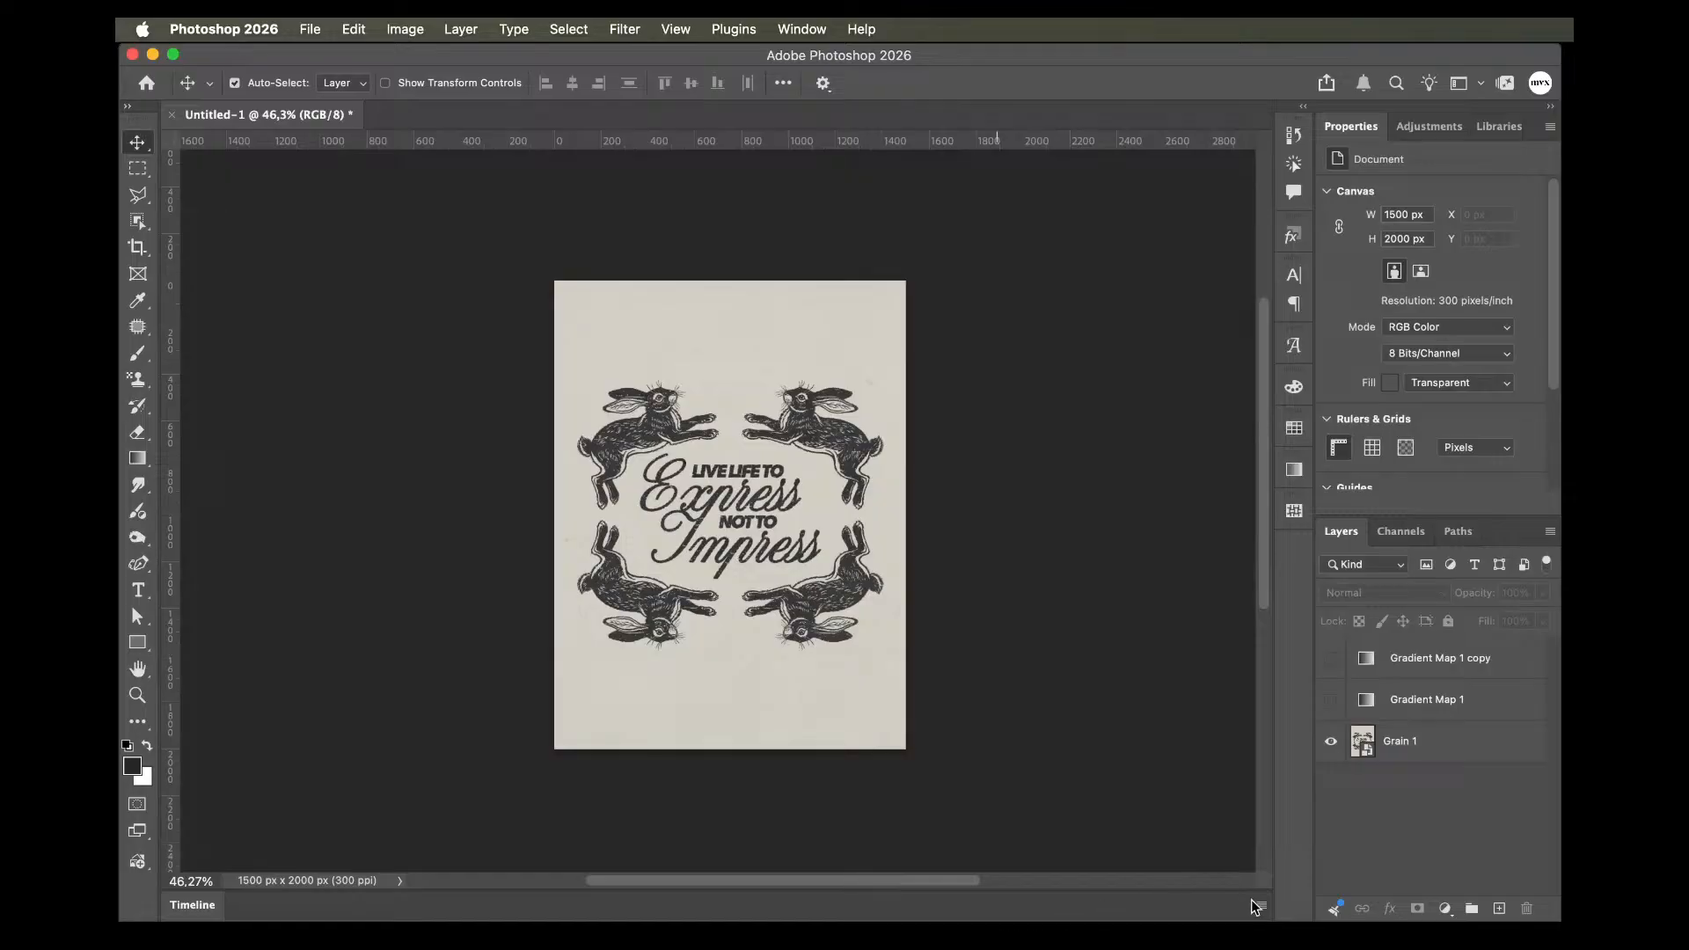
pyautogui.click(1336, 886)
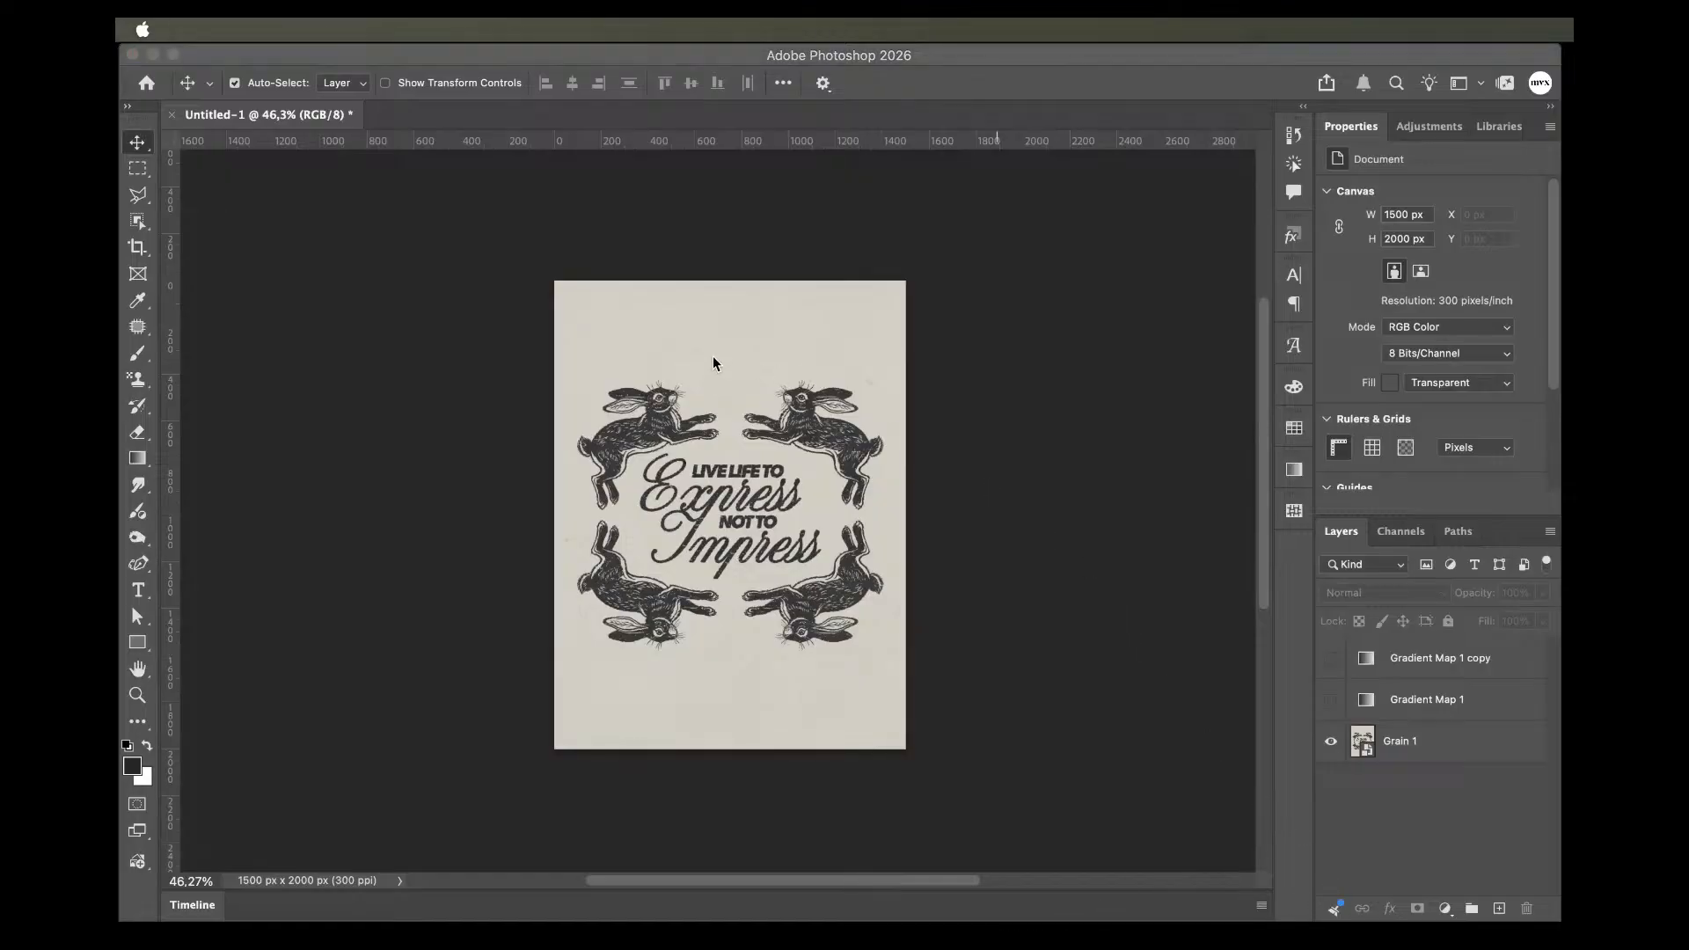